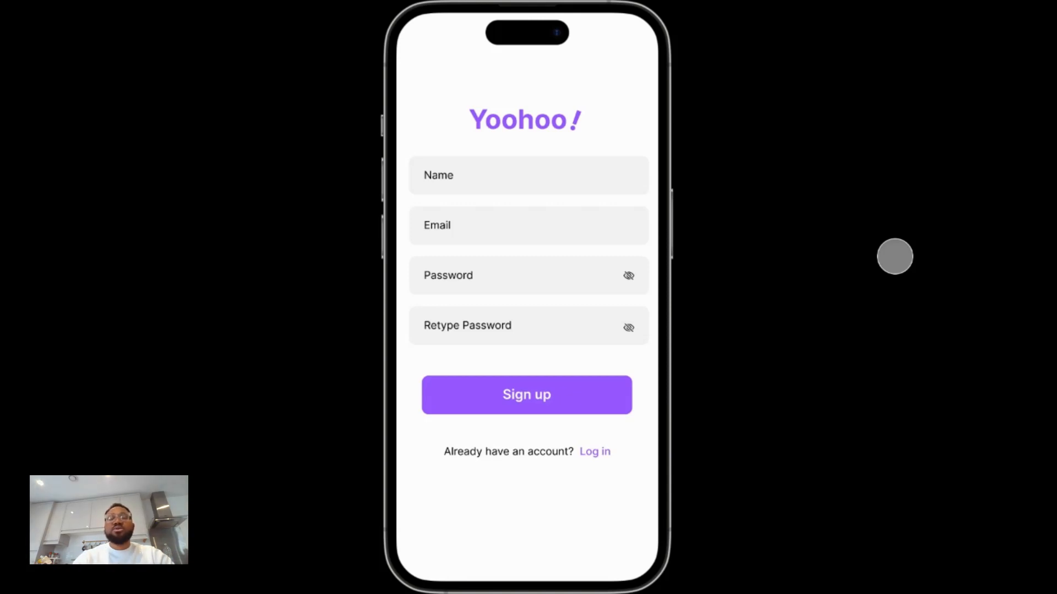
click(549, 395)
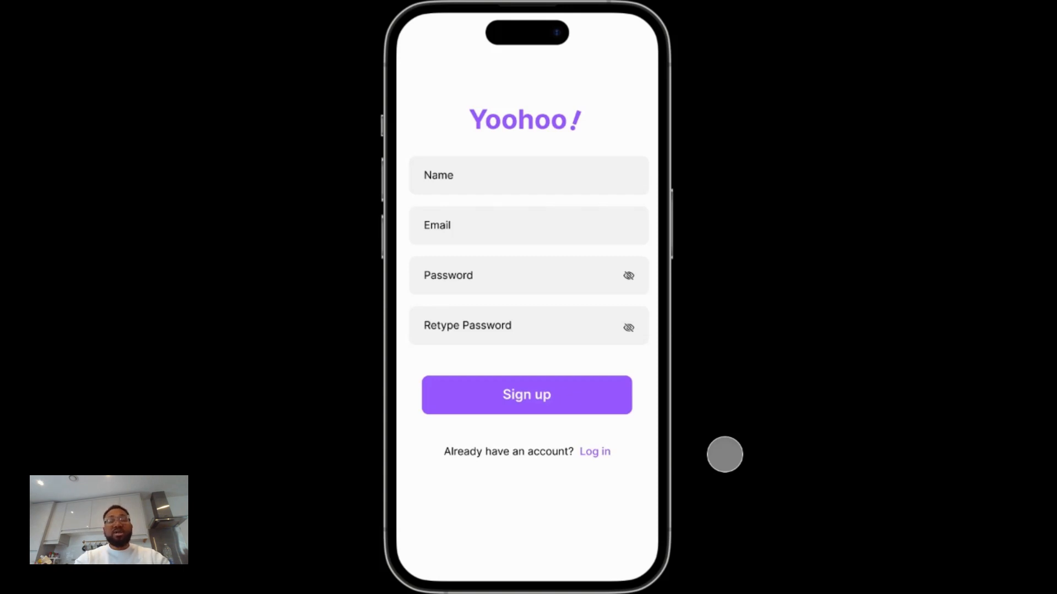
click(538, 406)
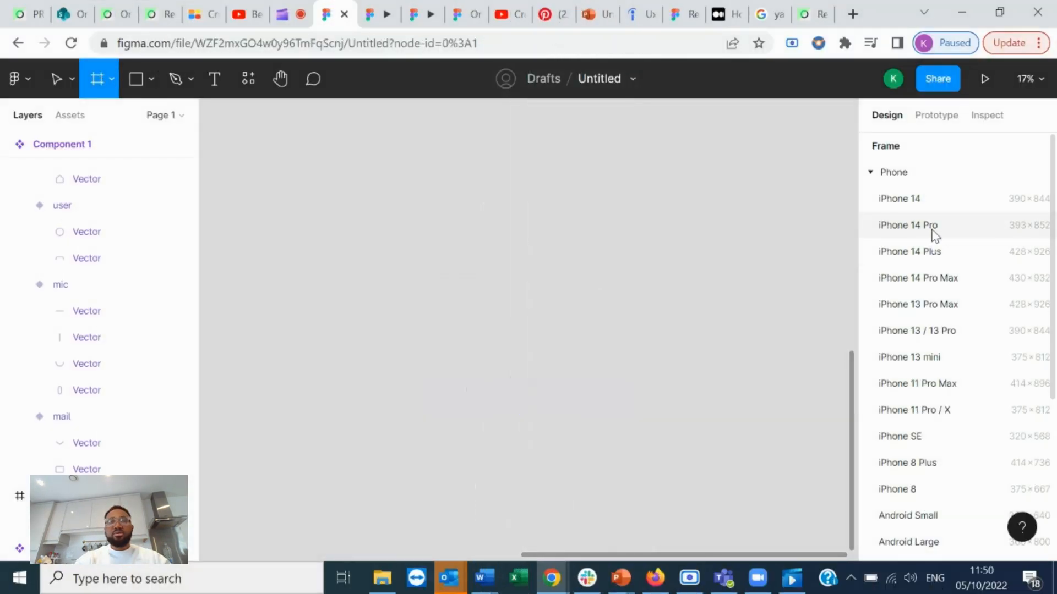
- Add an iPhone 14 Pro frame (393 × 852) and move it to an empty area of the canvas
click(934, 230)
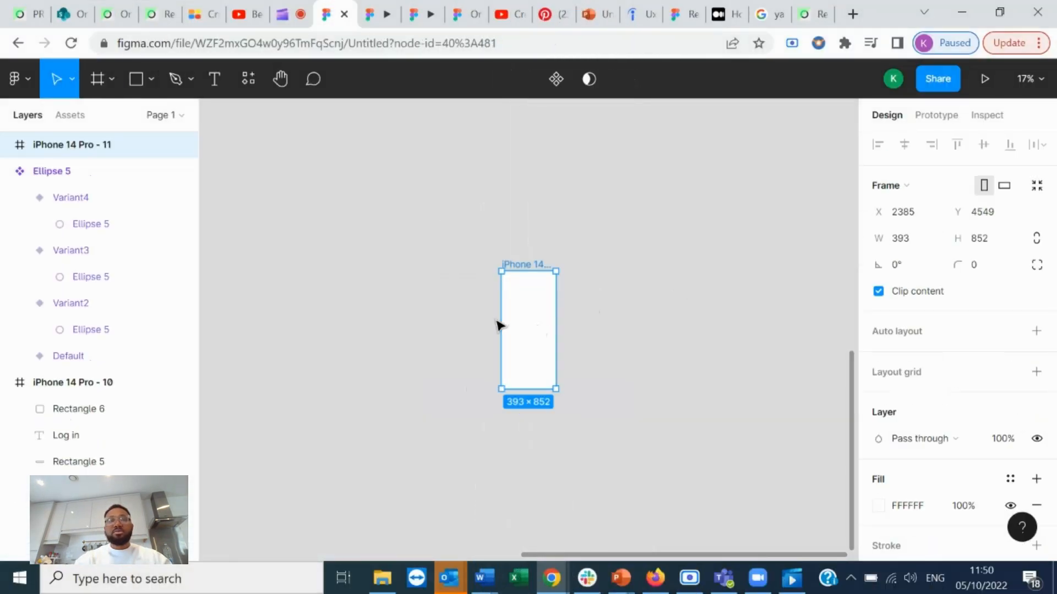
drag(500, 325, 345, 291)
scroll(345, 292, up, 5)
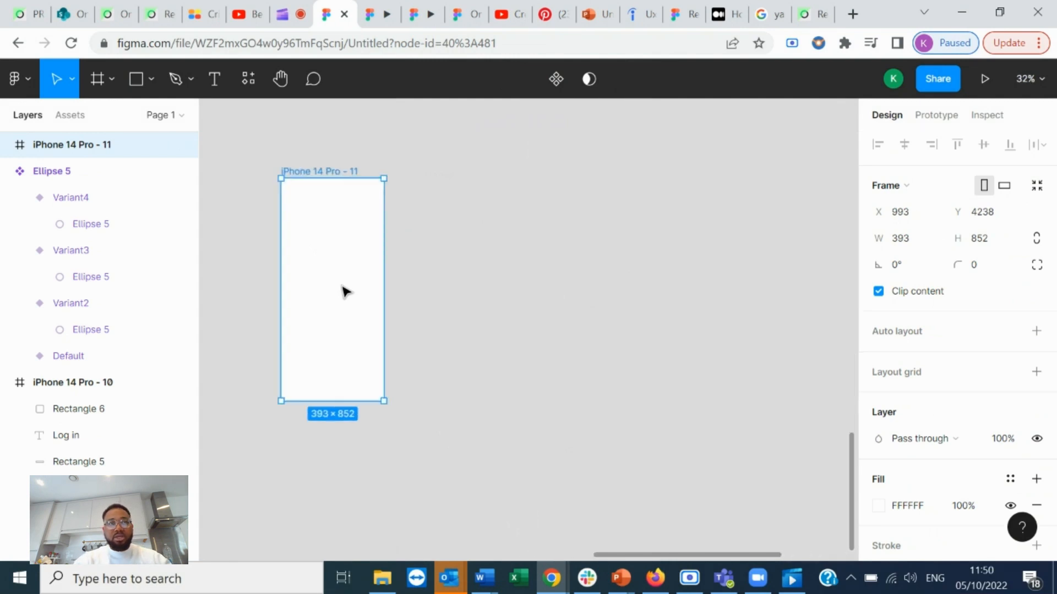
scroll(345, 291, up, 1)
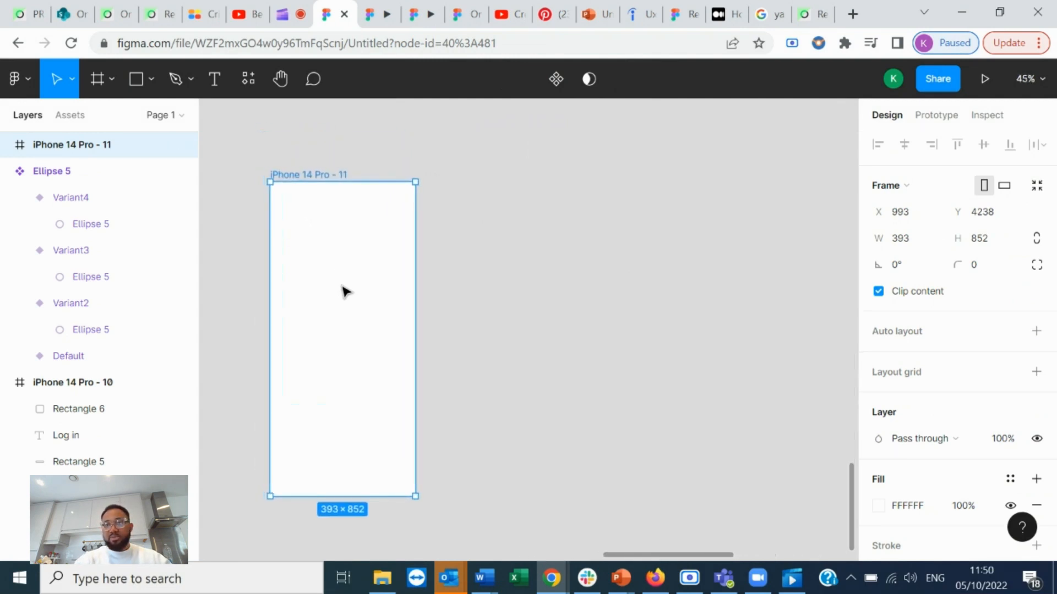
scroll(345, 291, up, 1)
scroll(345, 291, down, 1)
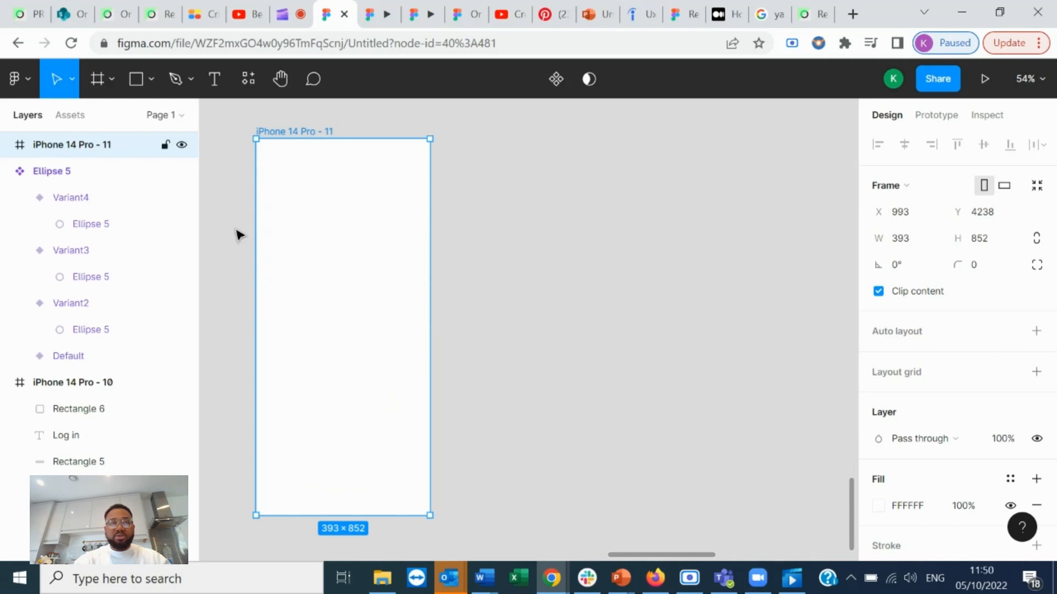
- Look through the frame presets, including the watch and phone sizes, leaving no extra frame inside the iPhone frame
click(93, 80)
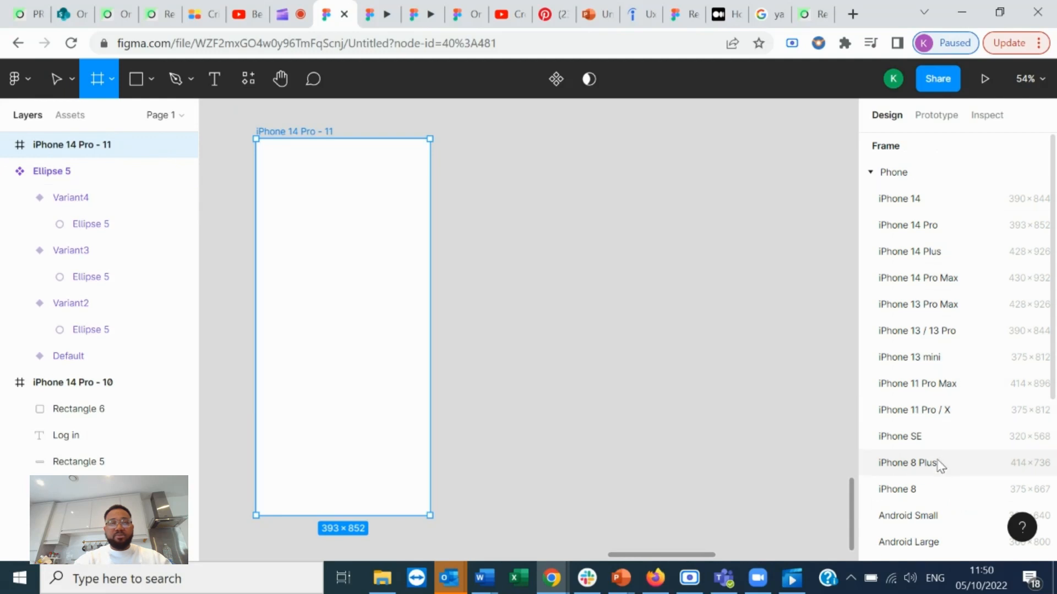
scroll(939, 465, down, 5)
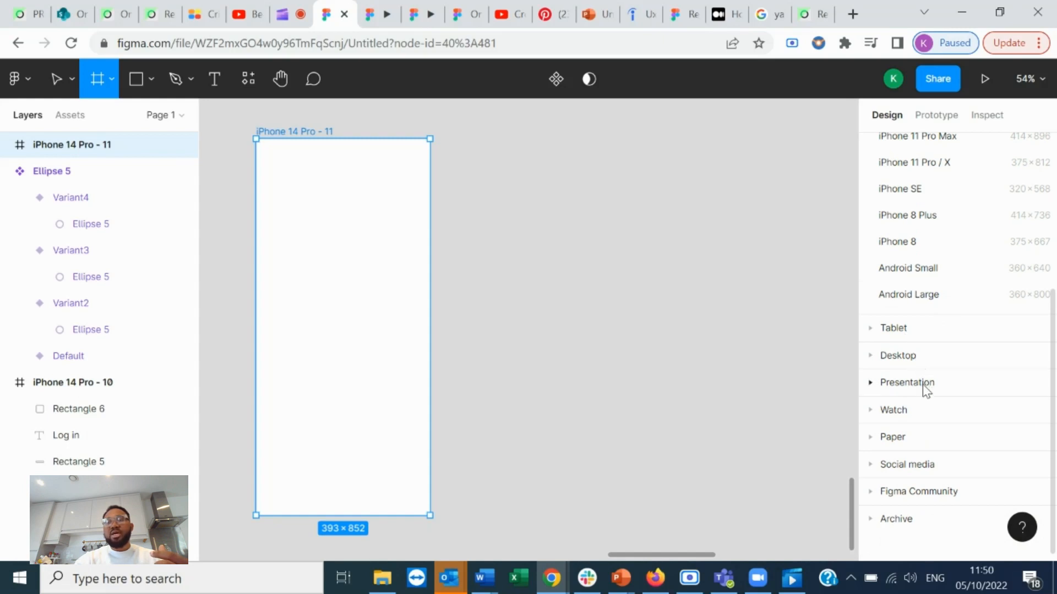
click(915, 416)
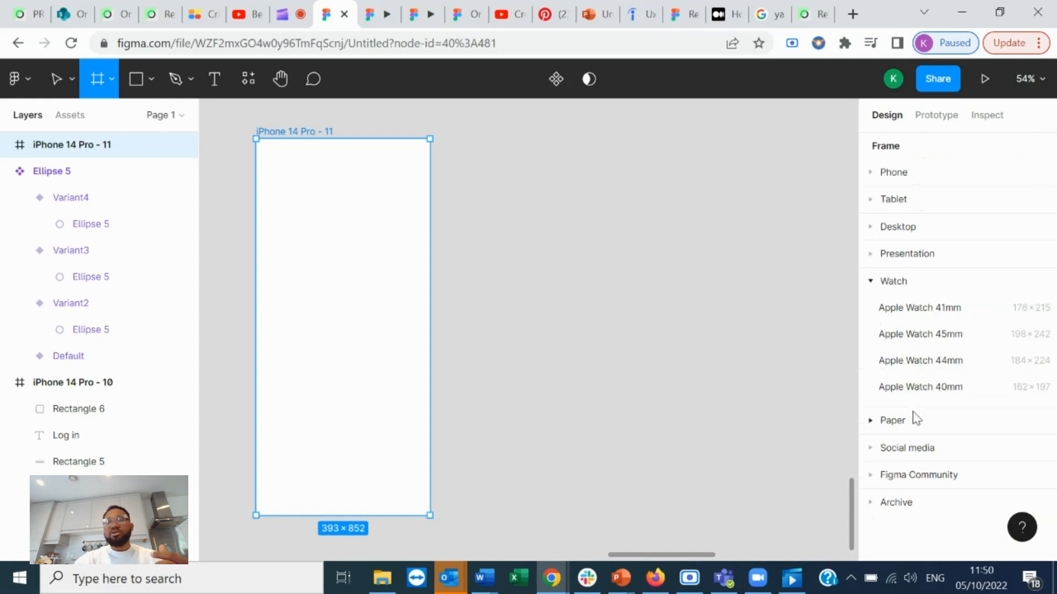
click(869, 283)
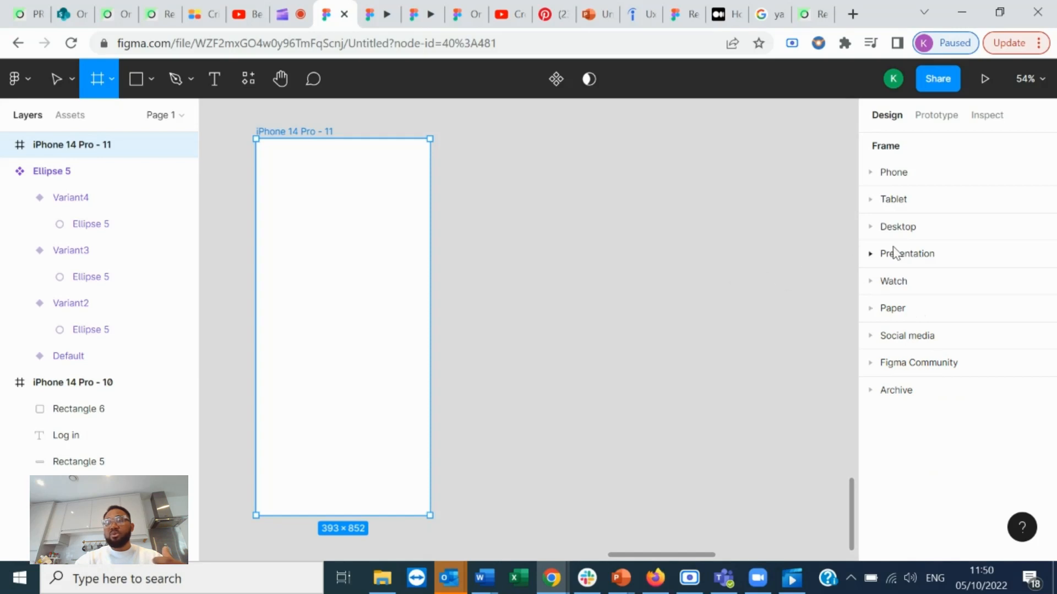
click(890, 173)
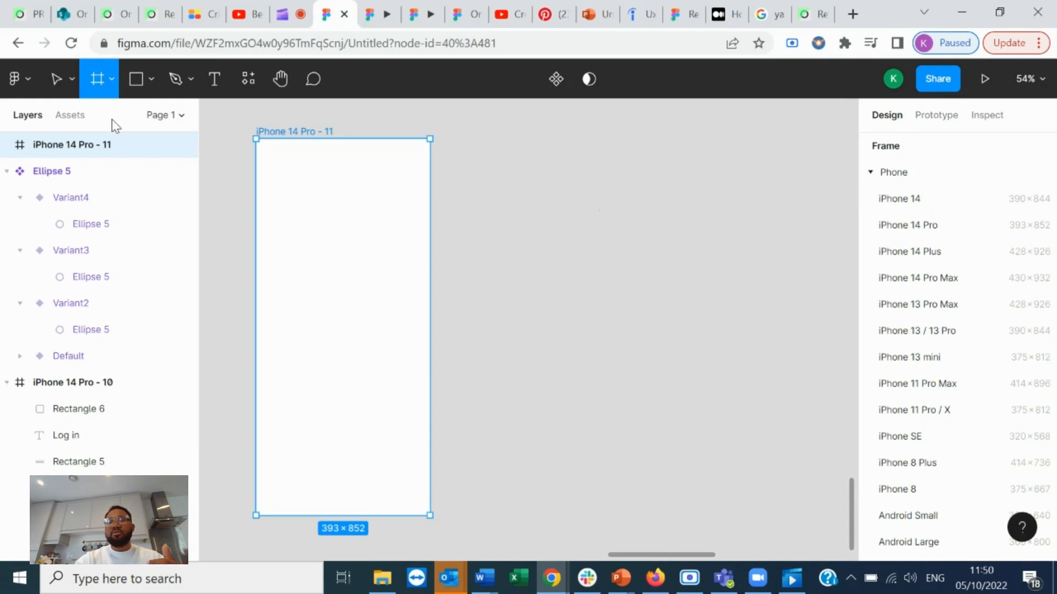
click(329, 248)
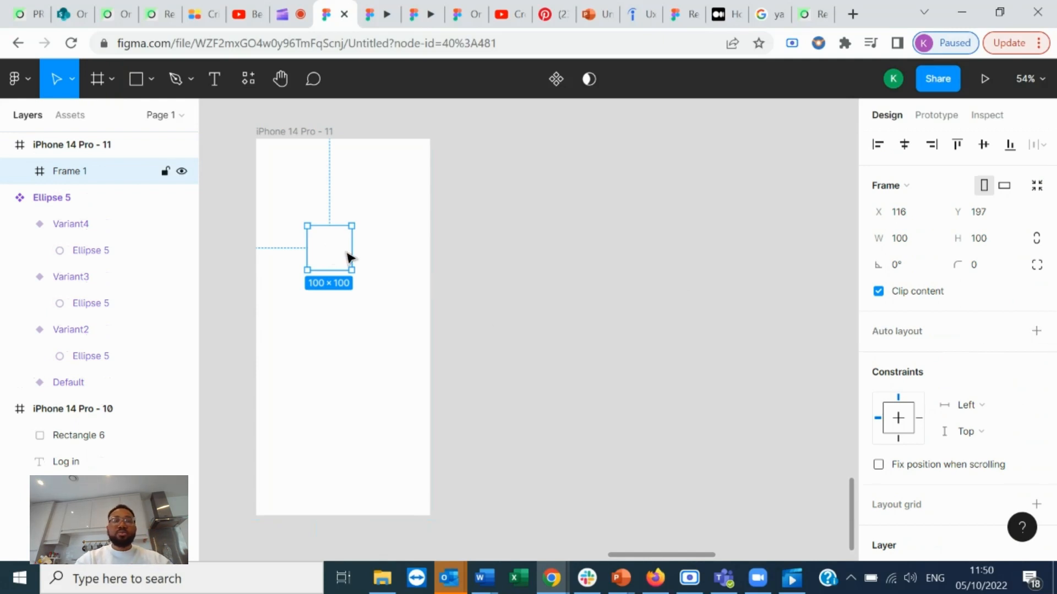
key(Delete)
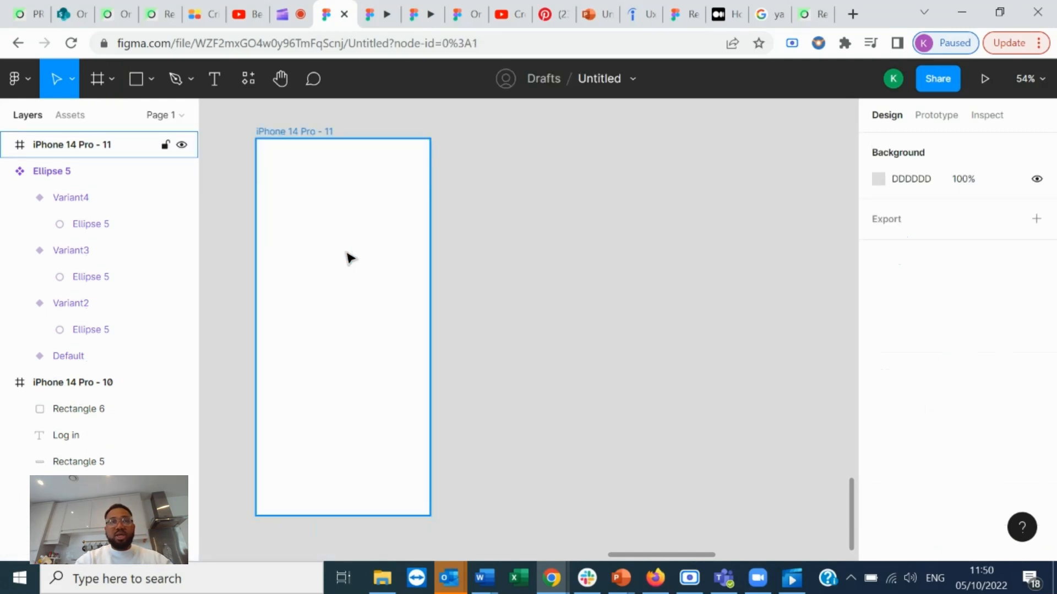
- Fill the new iPhone 14 Pro frame with the purple document colour 9747FF
click(348, 257)
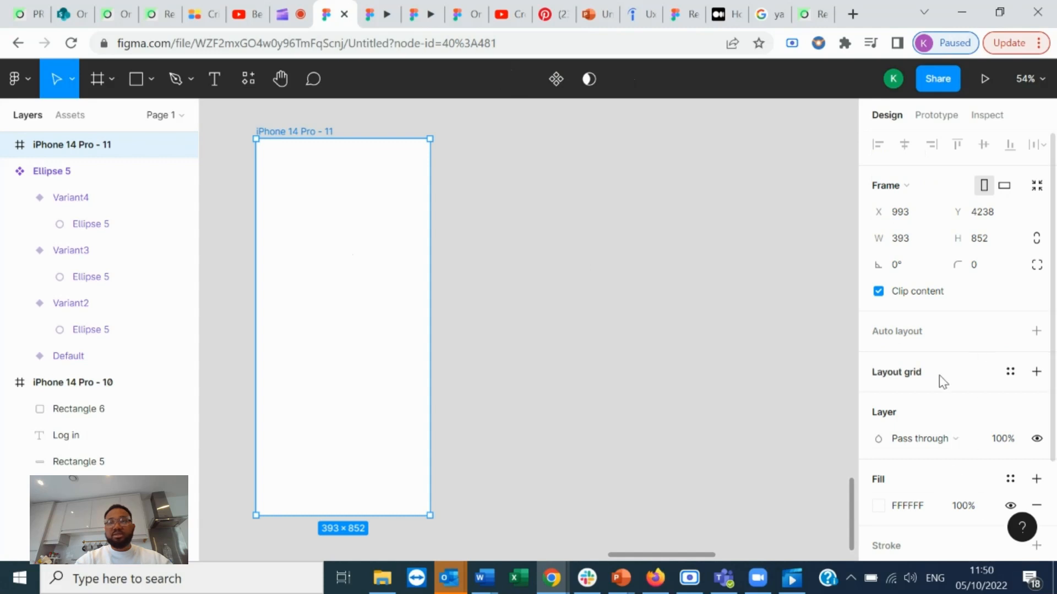
scroll(941, 378, down, 2)
click(879, 378)
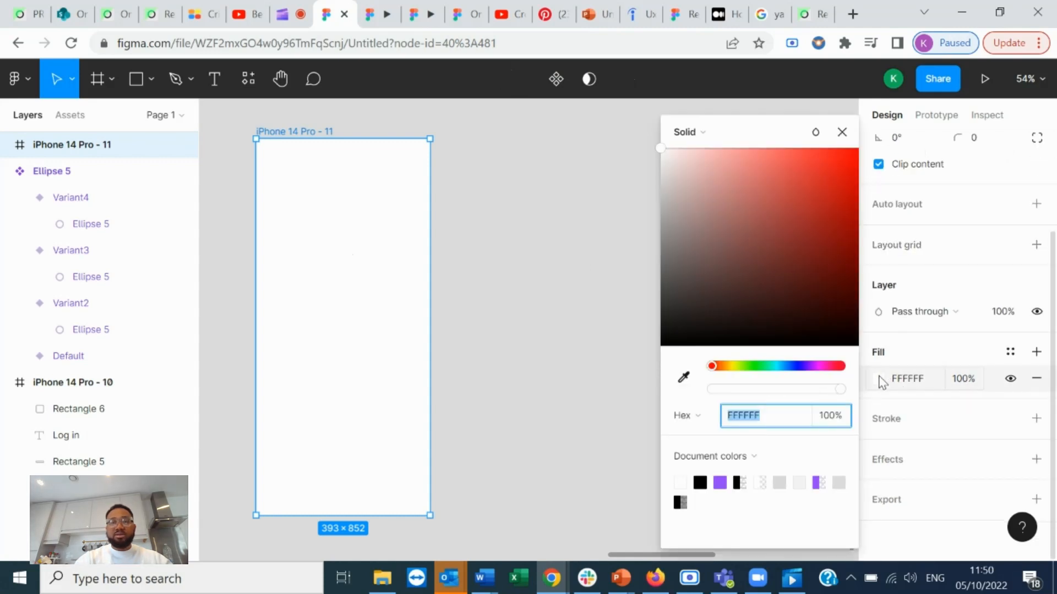
click(720, 483)
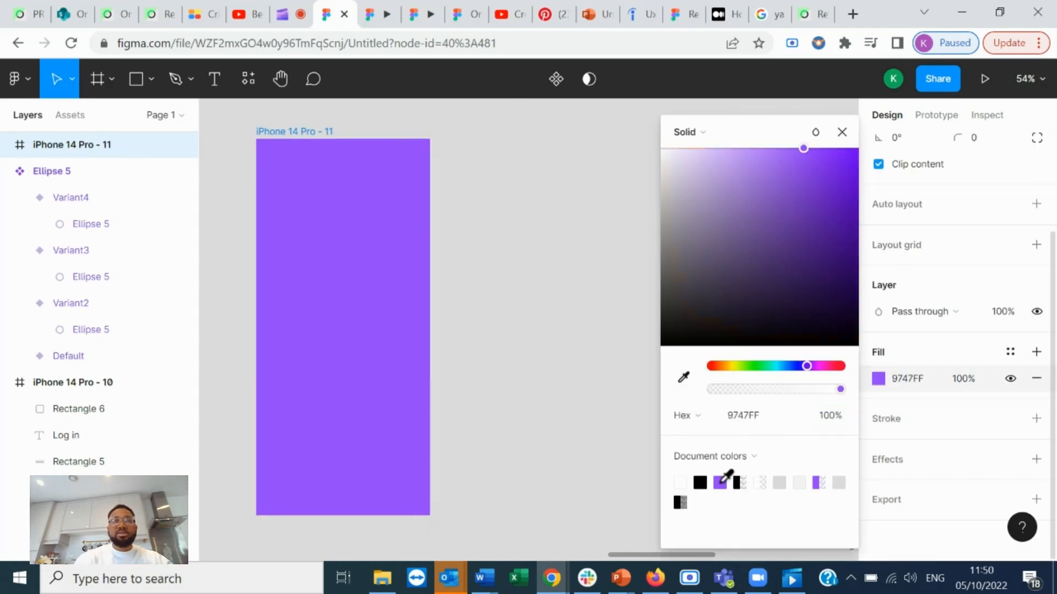
click(841, 133)
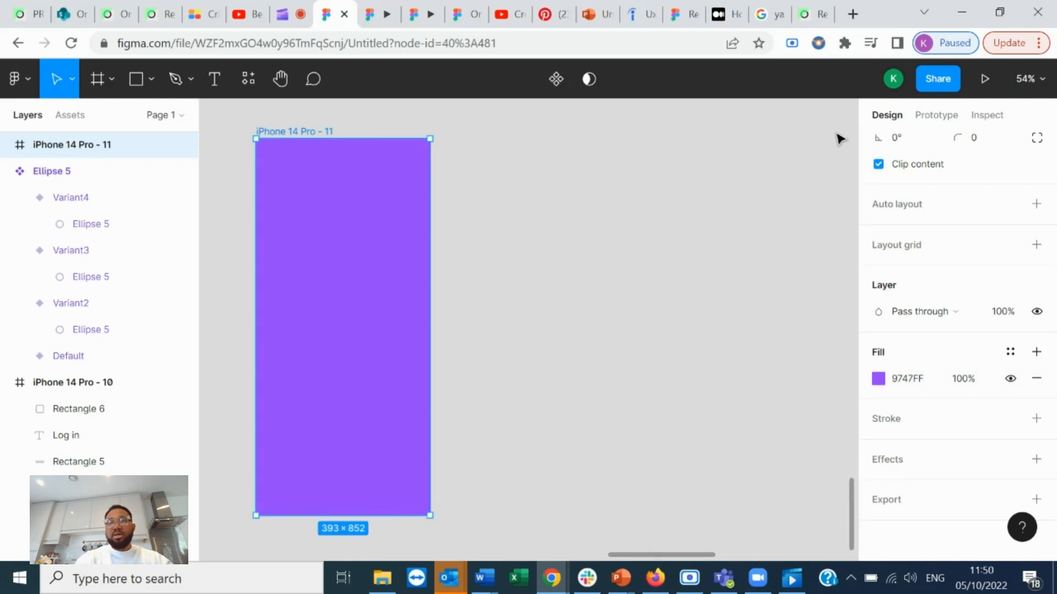
- Place a 100 × 100 ellipse in the purple frame and centre it horizontally and vertically
click(141, 78)
click(152, 79)
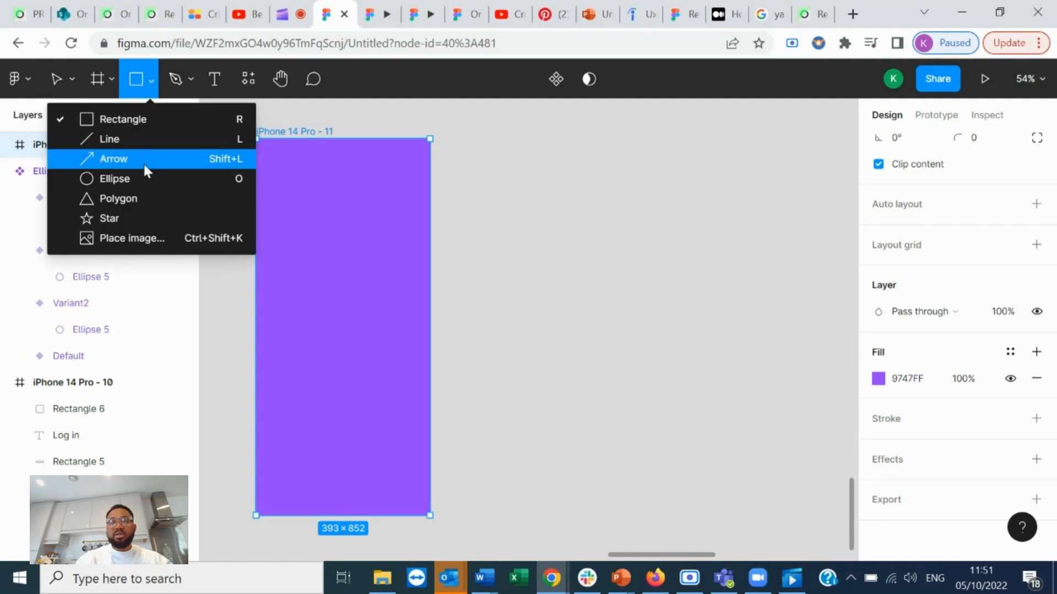
click(139, 178)
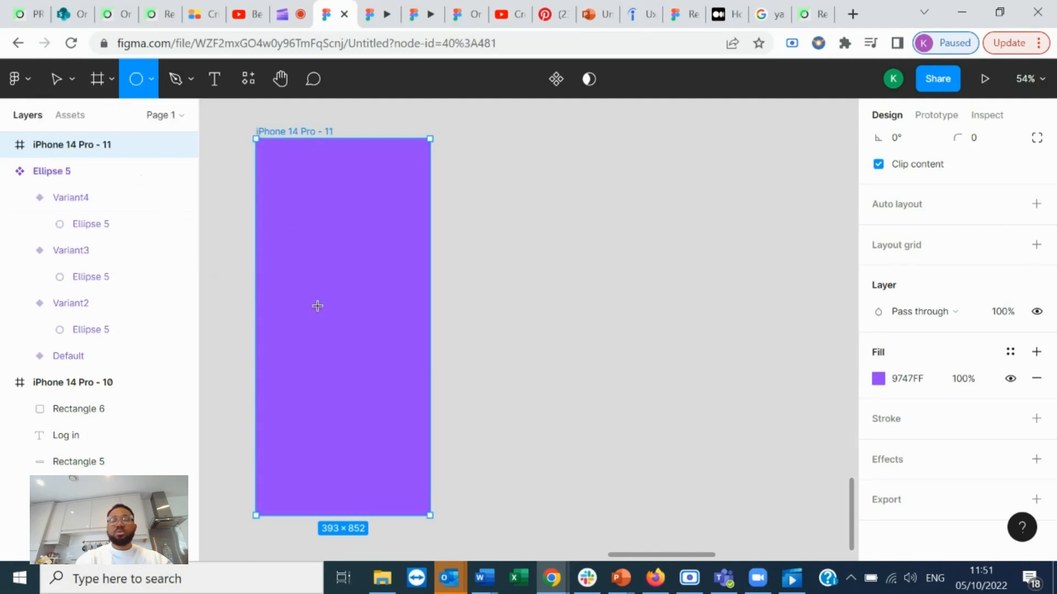
click(322, 288)
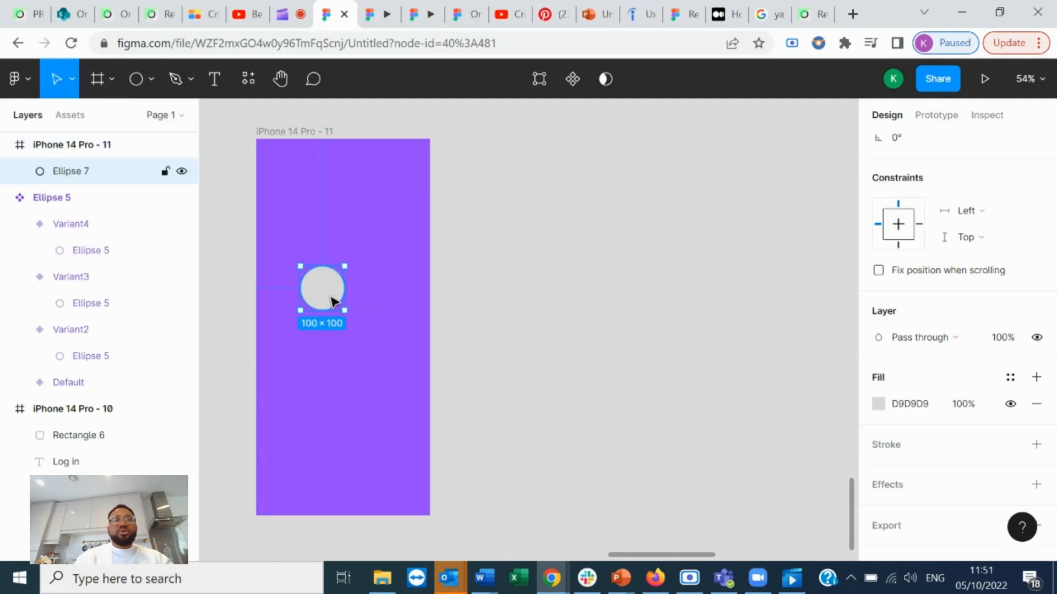
scroll(925, 223, up, 2)
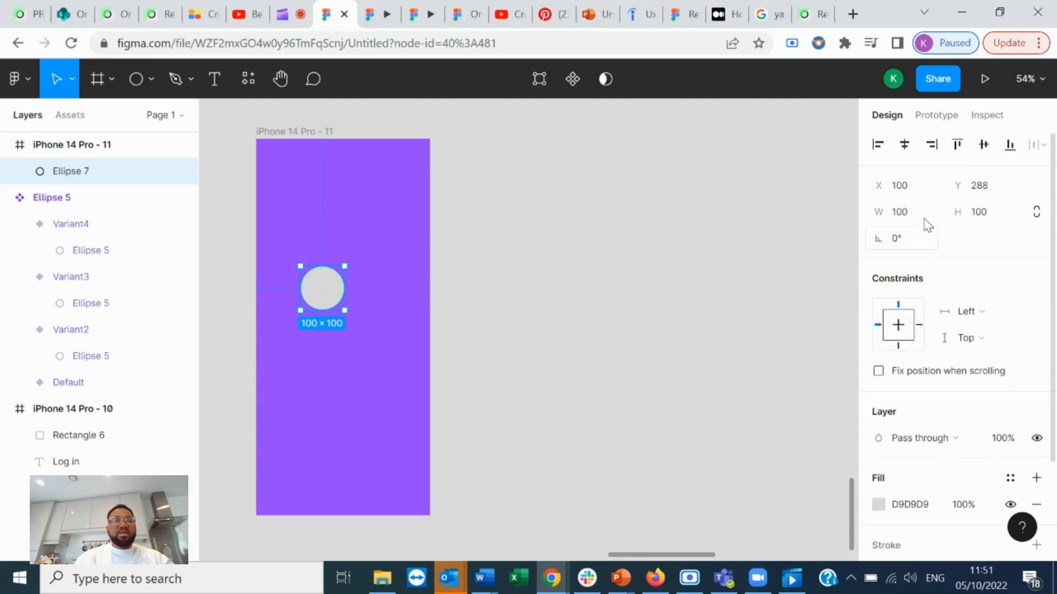
click(902, 148)
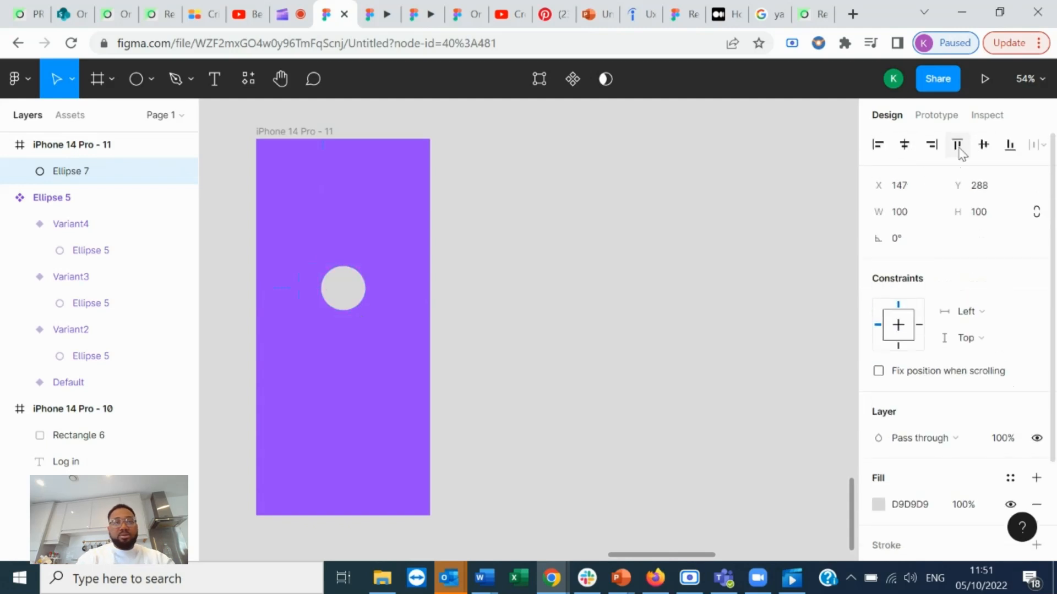
click(983, 144)
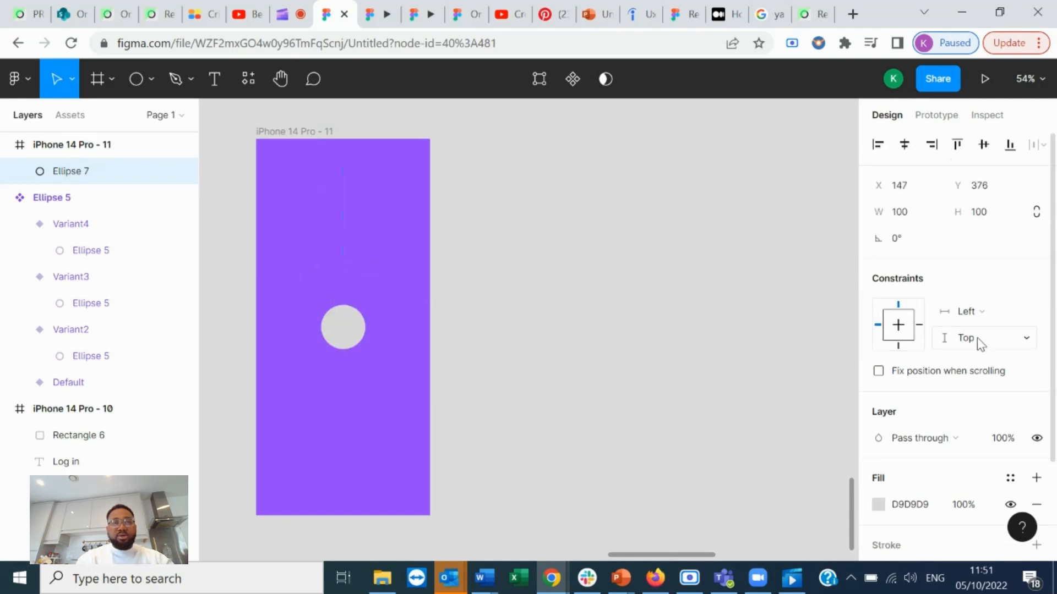
- Change the centred circle's fill to white, FFFFFF
scroll(894, 330, down, 2)
click(878, 378)
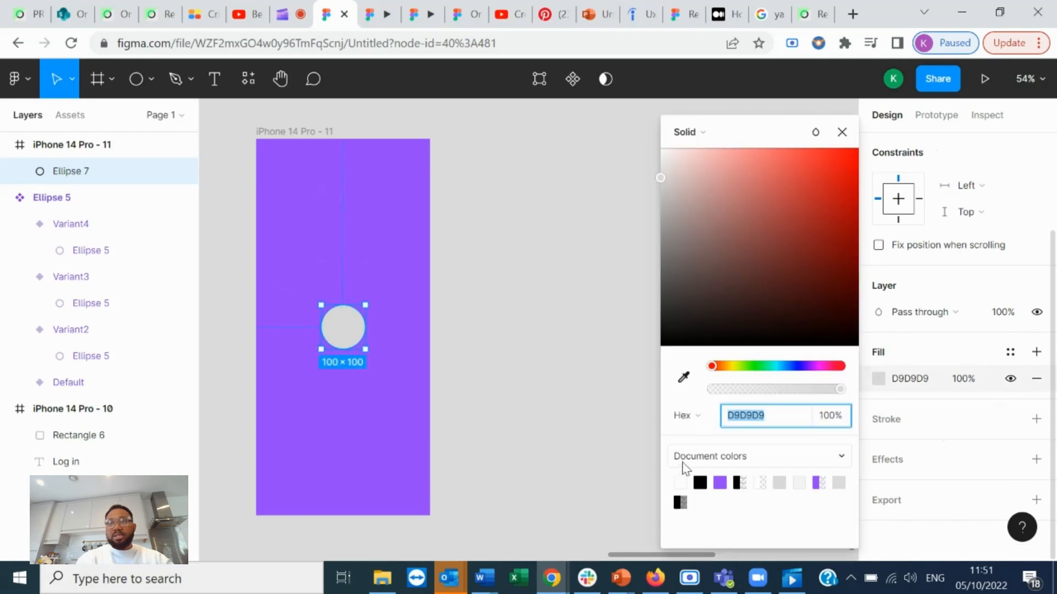
click(680, 482)
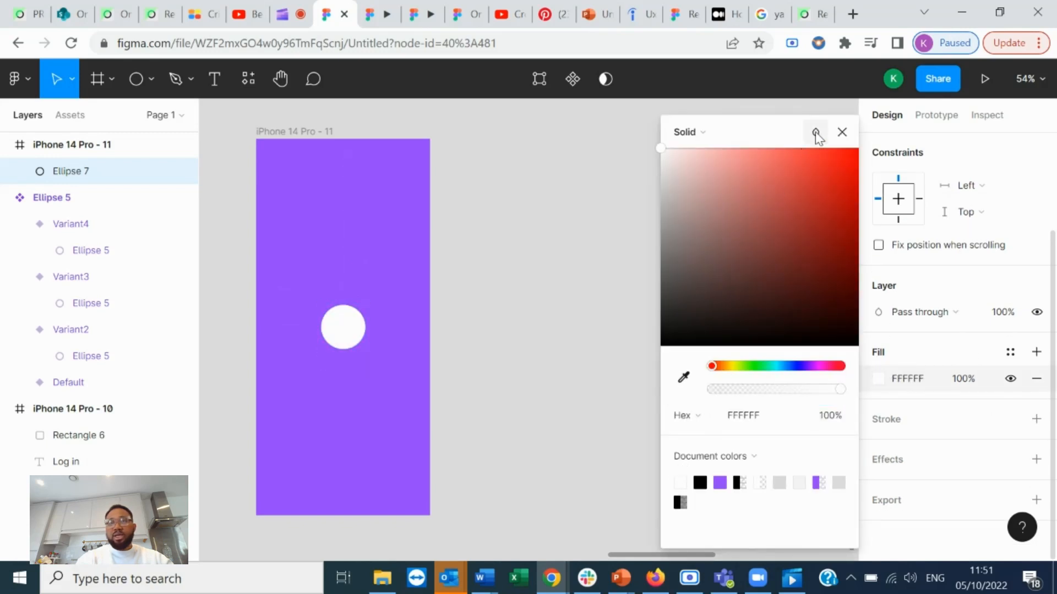
click(842, 132)
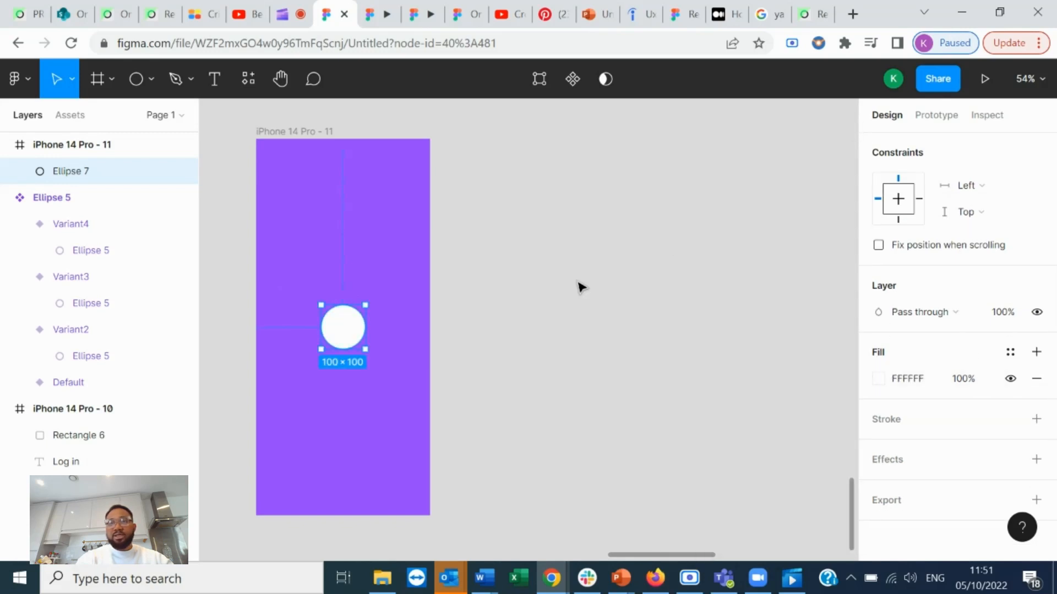
- Create a text layer reading "Y" and move it onto the white circle
click(215, 82)
click(465, 367)
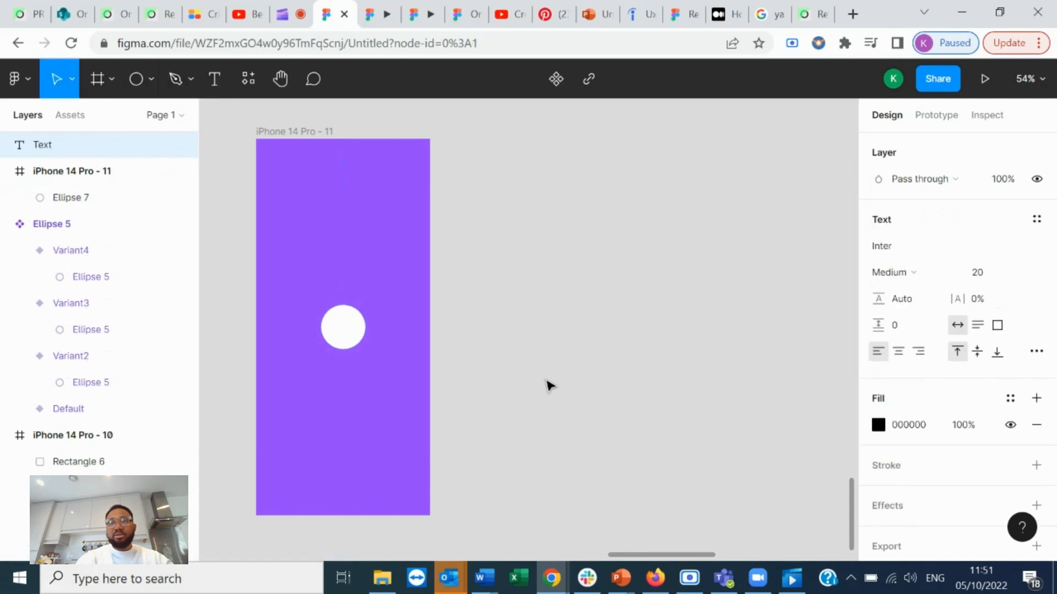
text(Y)
key(Escape)
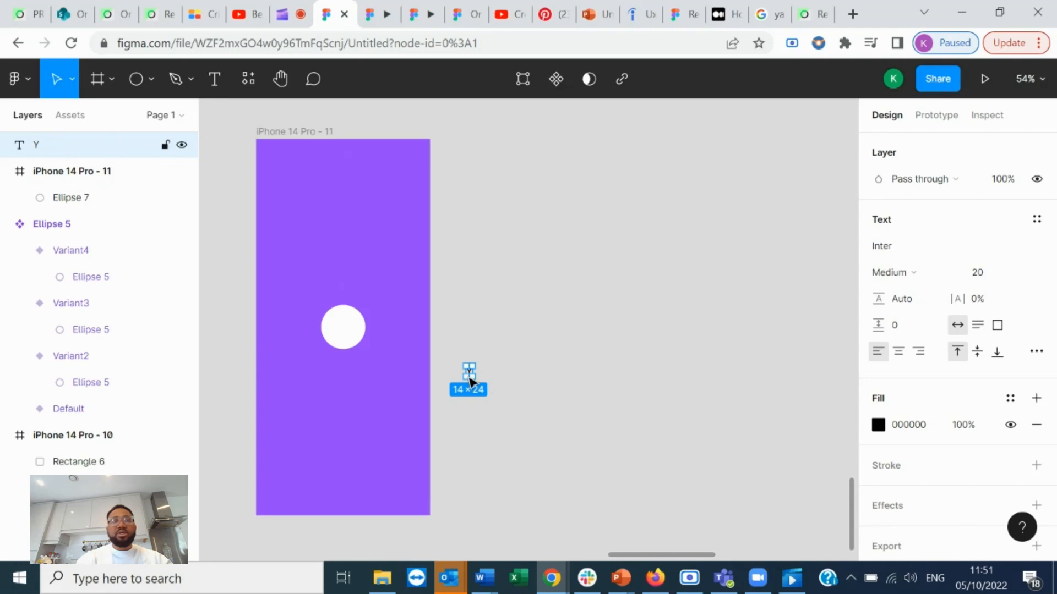
drag(469, 372, 343, 336)
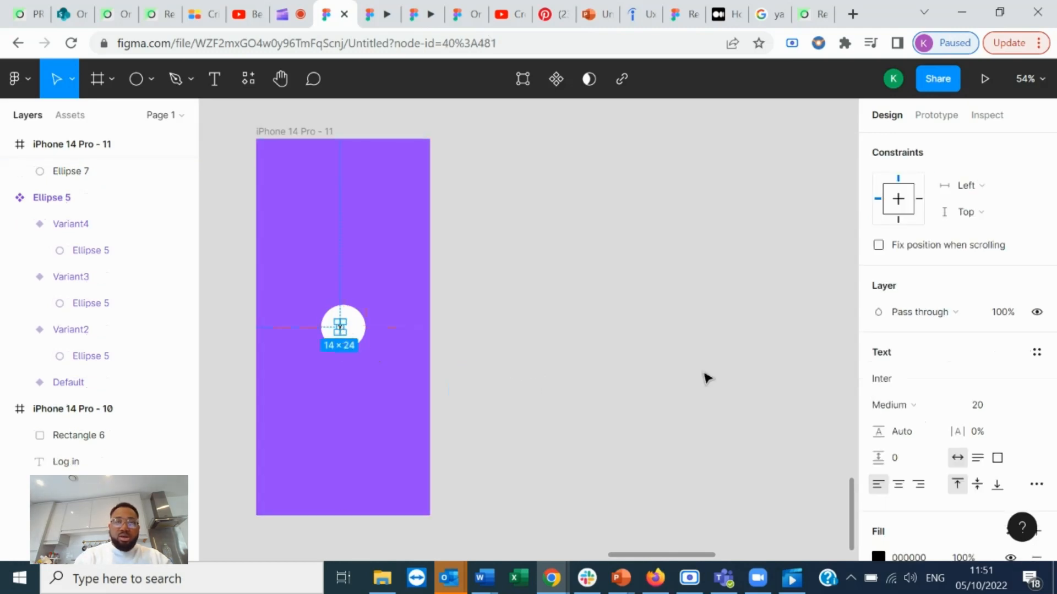
- Set the letter Y to size 40 in Bold and reposition it within the white circle
click(1021, 403)
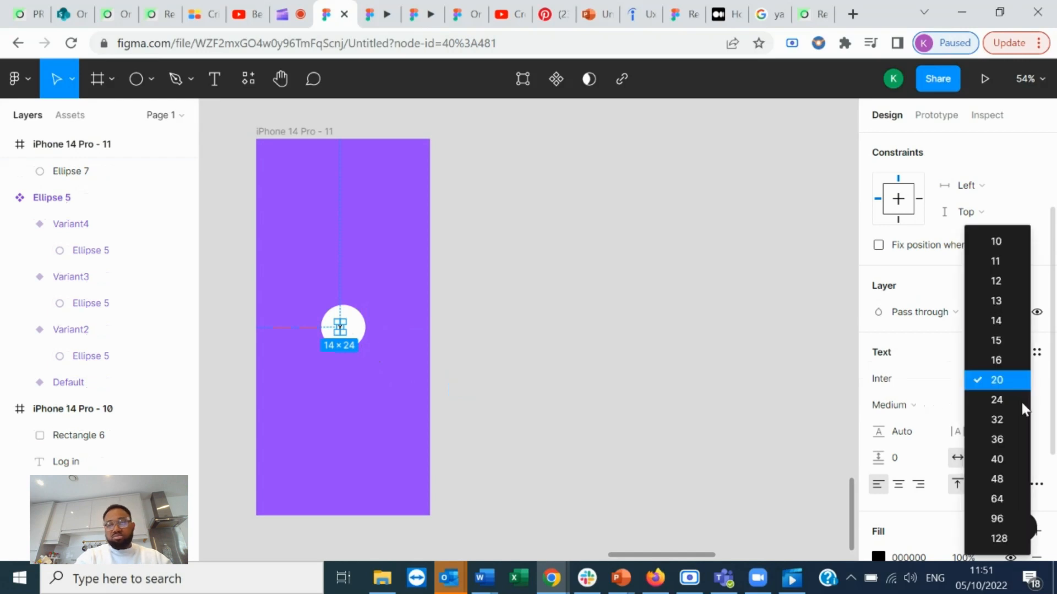
click(1010, 458)
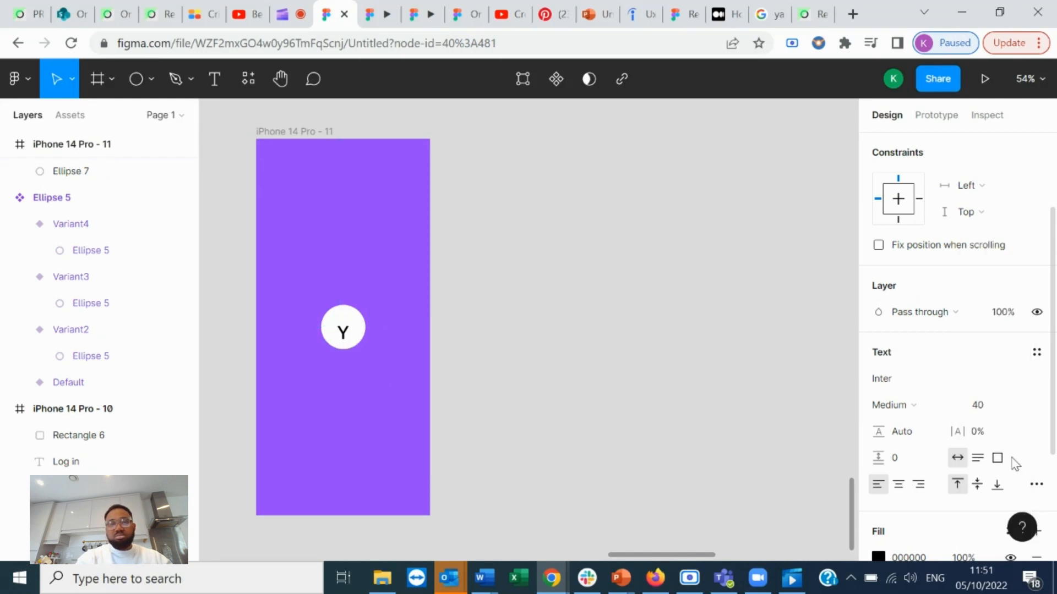
click(927, 405)
click(935, 274)
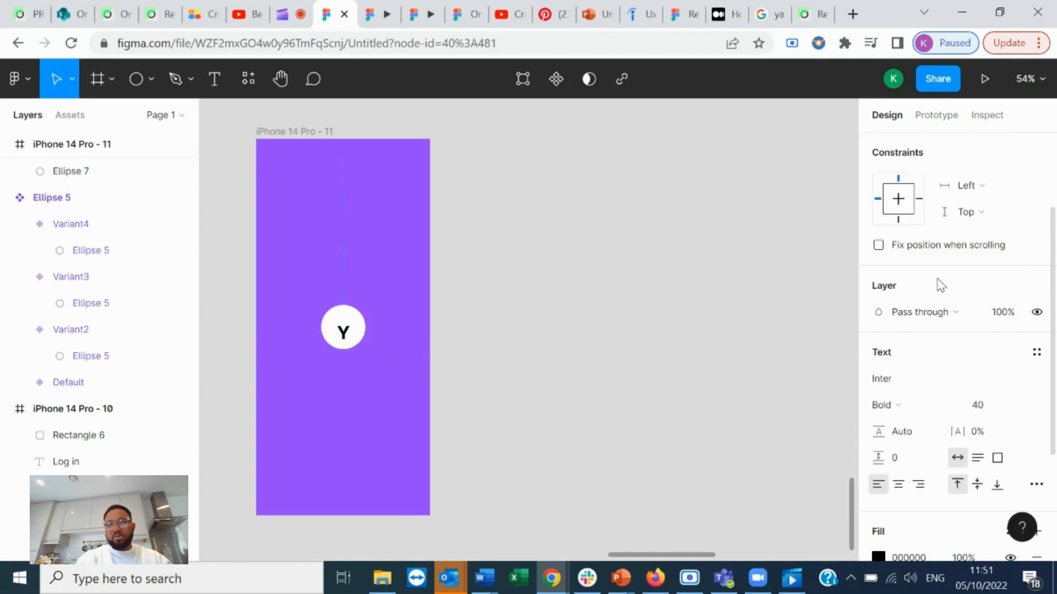
key(Escape)
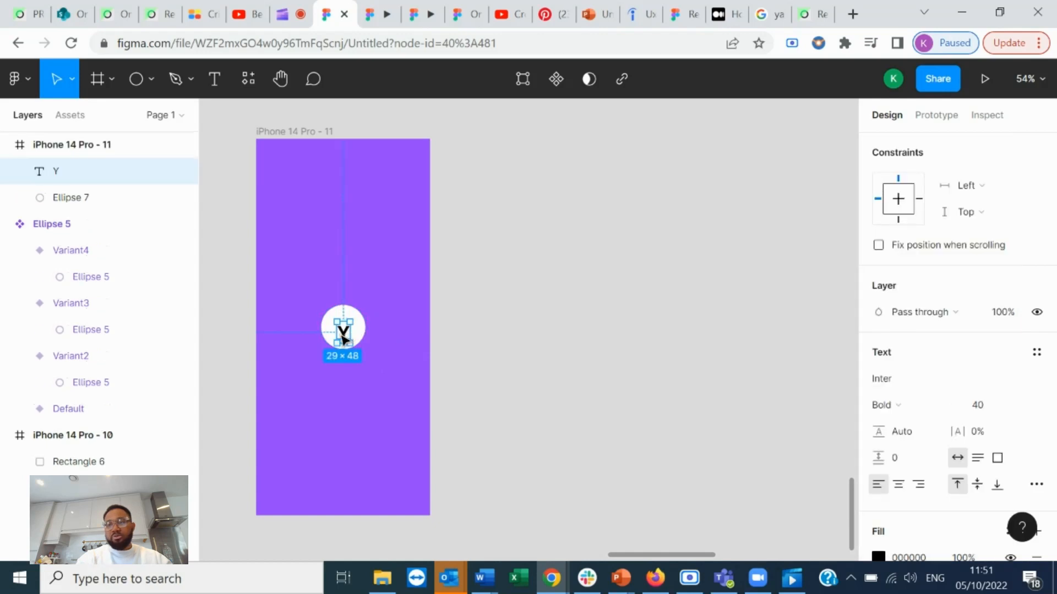
drag(345, 335, 341, 335)
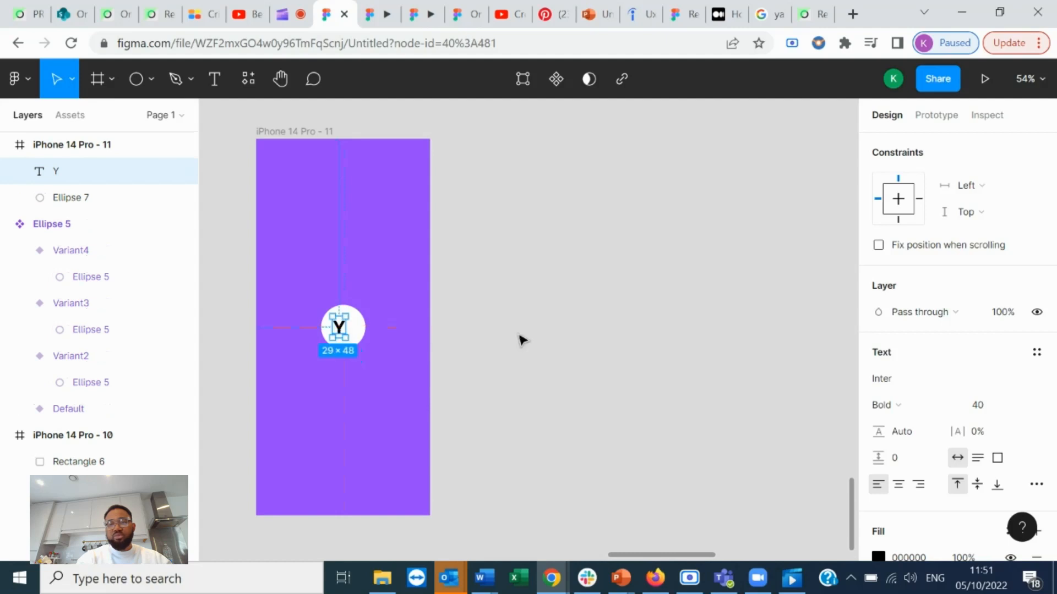
- Change the fill of the letter Y to the purple document colour 9747FF
scroll(895, 392, down, 3)
click(878, 379)
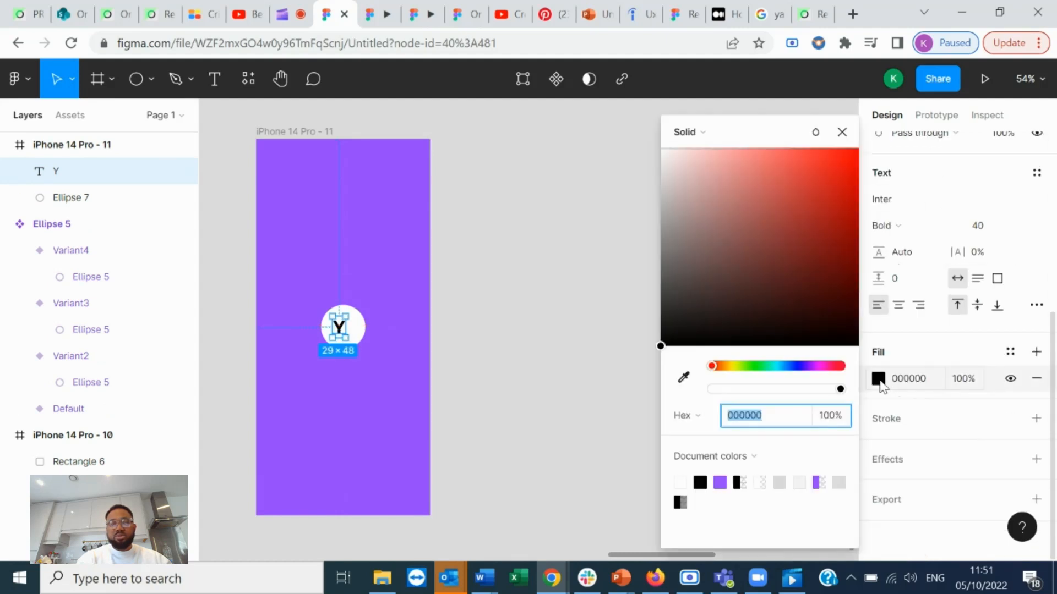
click(721, 482)
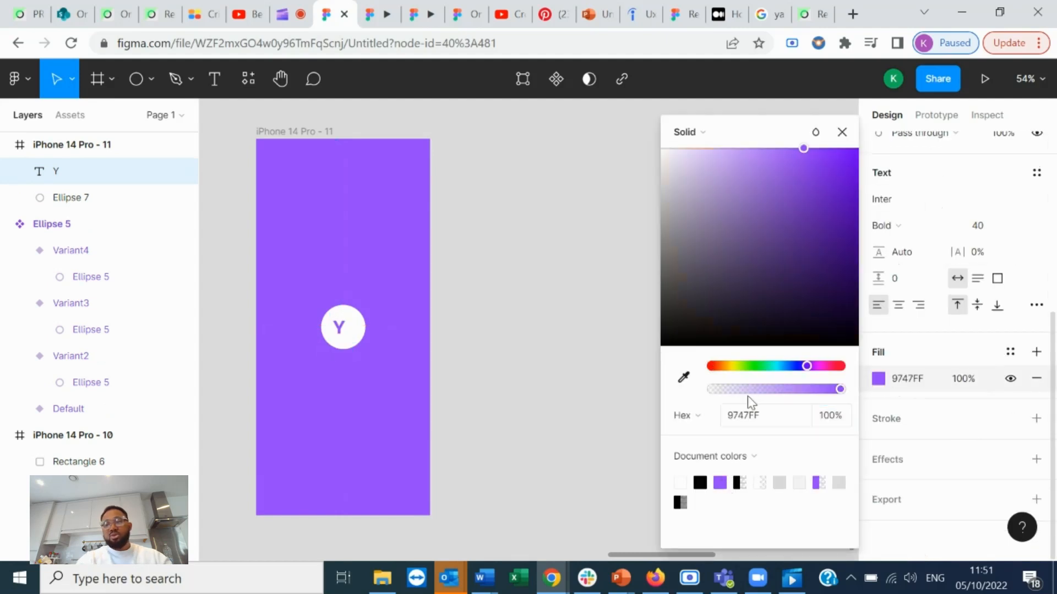
click(842, 132)
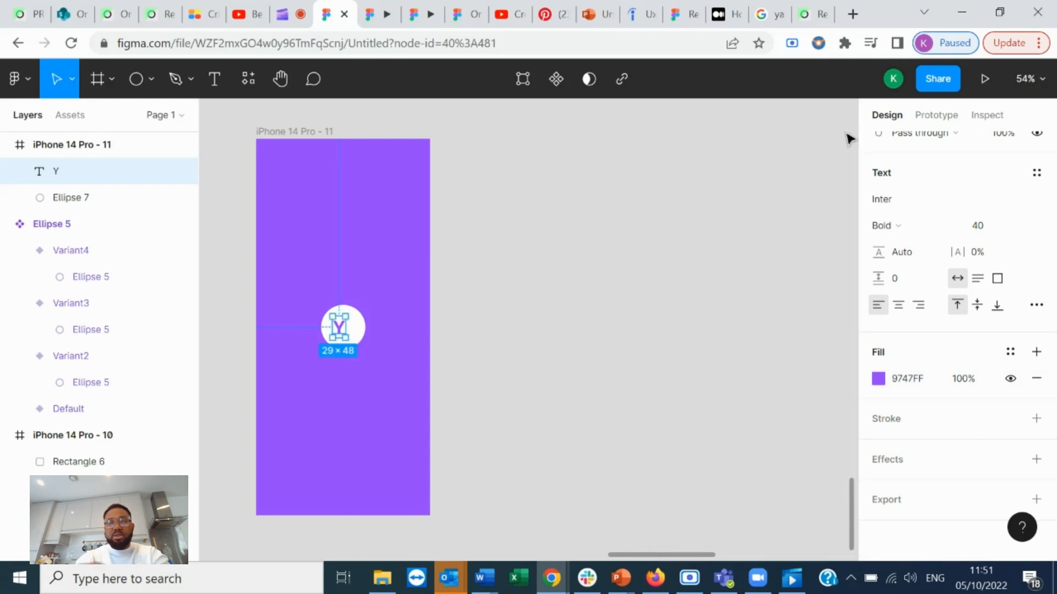
- Create a separate text layer reading "!" on the empty canvas beside the purple frame
click(213, 82)
click(506, 398)
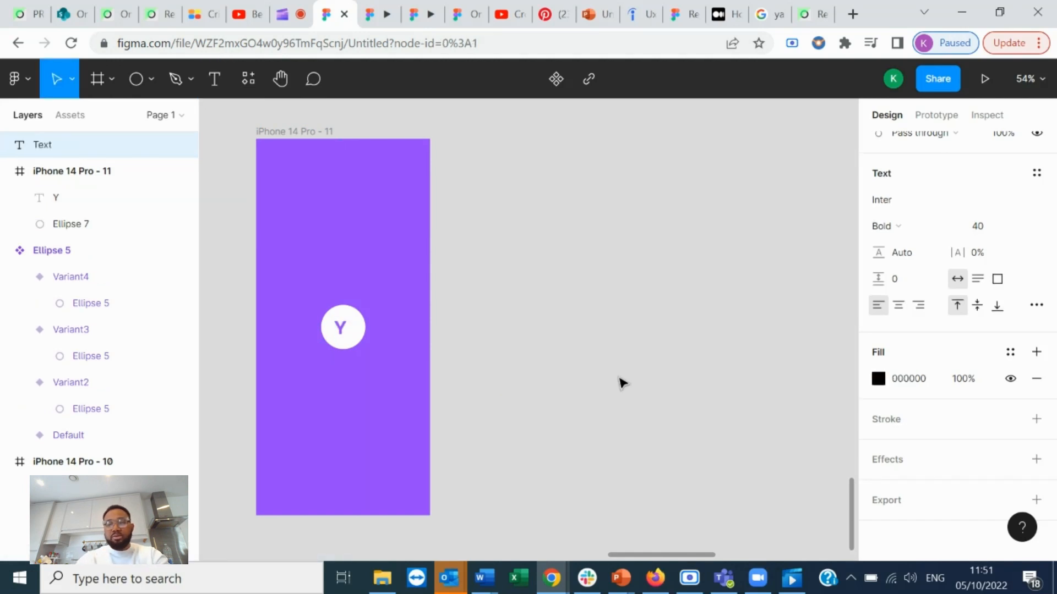
text(!)
click(570, 420)
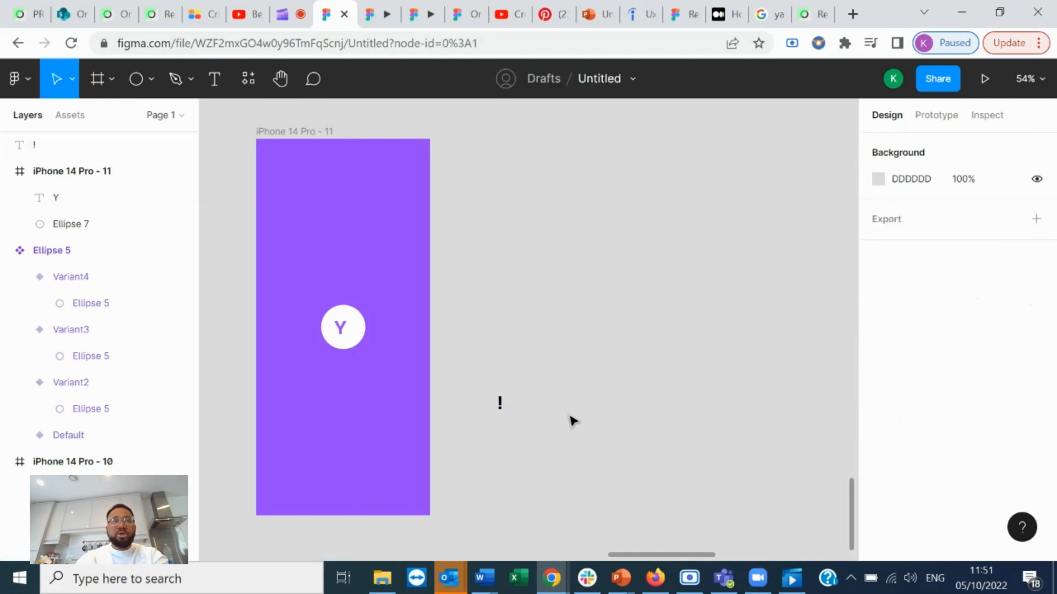
- Move the exclamation mark beside the Y in the white circle and tilt it to about -18°
click(500, 405)
drag(500, 406, 353, 330)
key(Up)
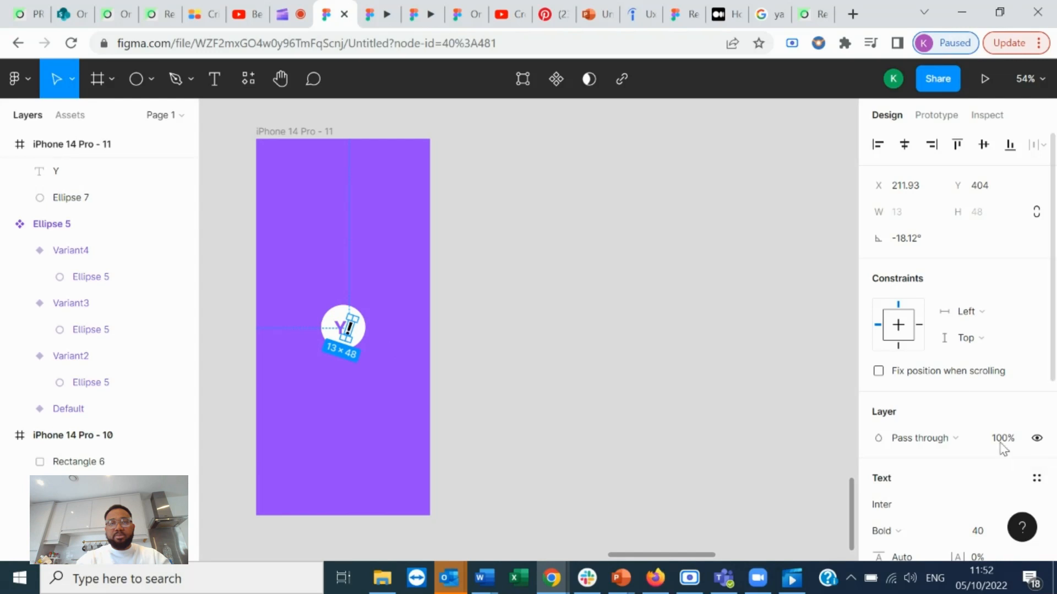
- Set the exclamation mark's font size to 42 and its fill to the purple 9747FF
scroll(1003, 438, down, 5)
click(989, 283)
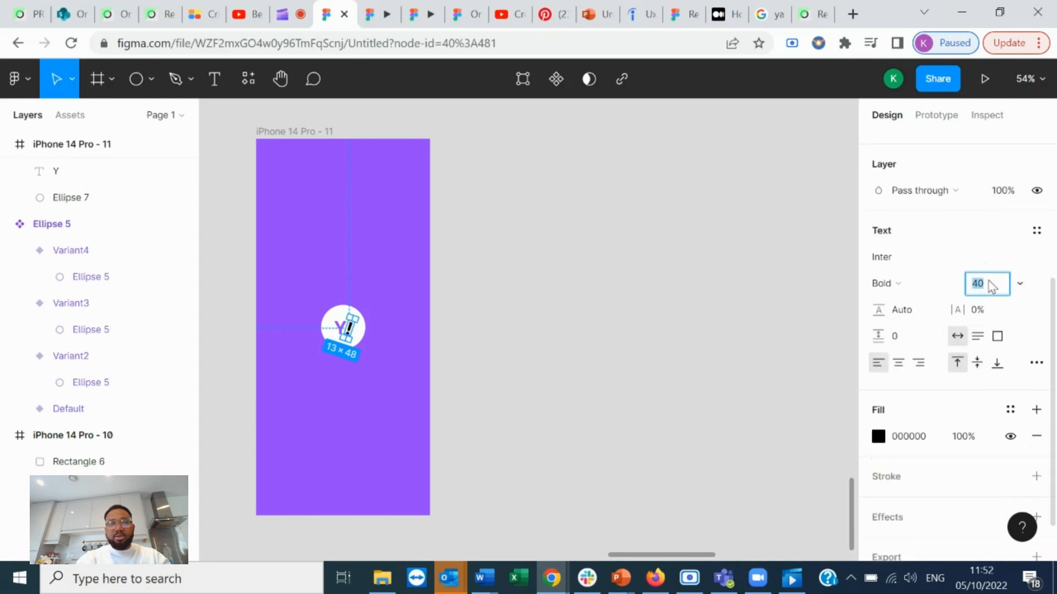
text(42)
key(Return)
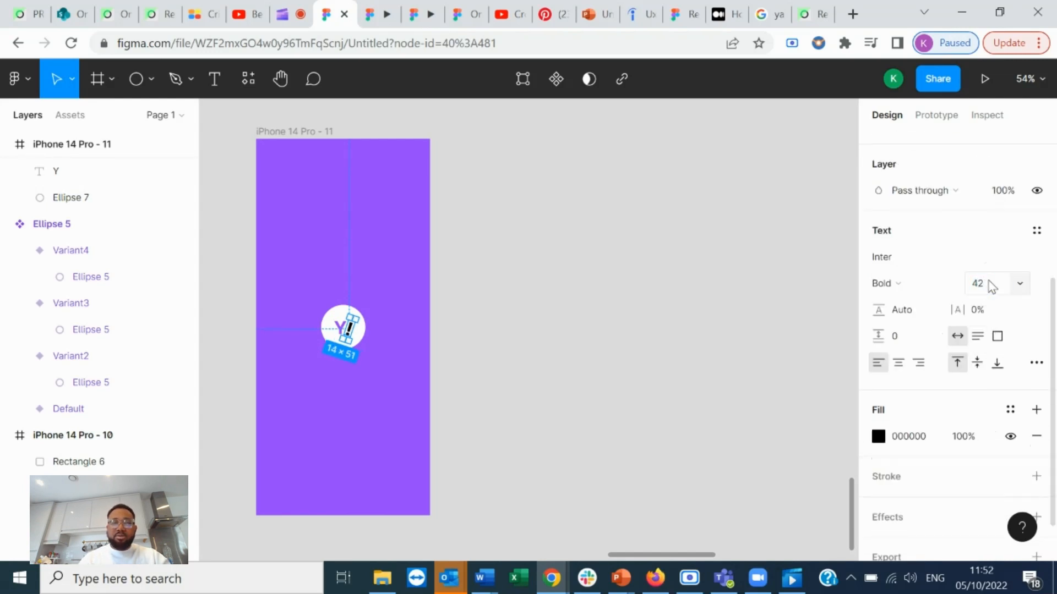
click(878, 437)
click(722, 482)
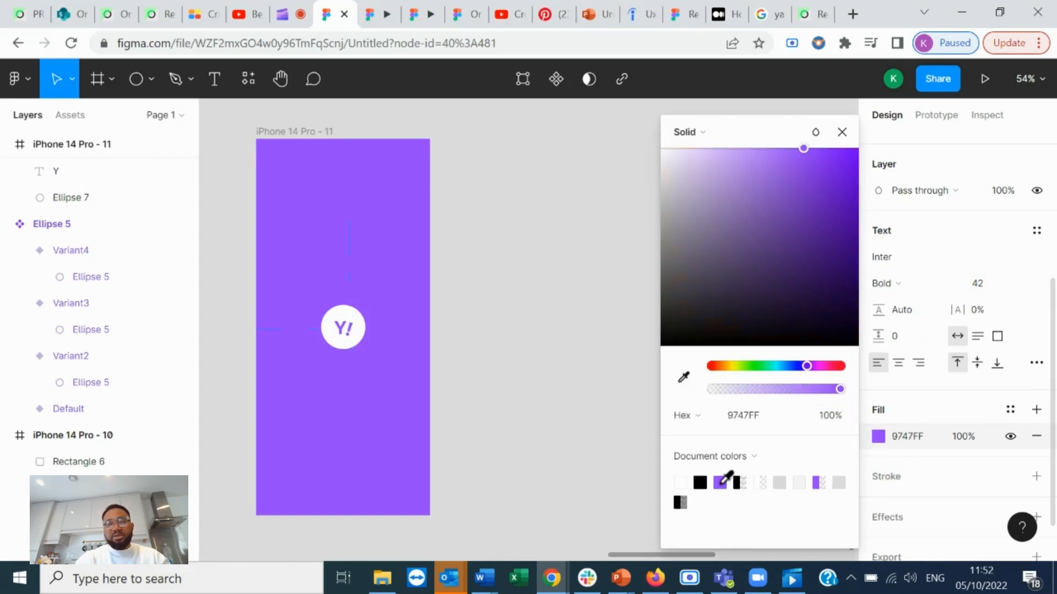
click(842, 132)
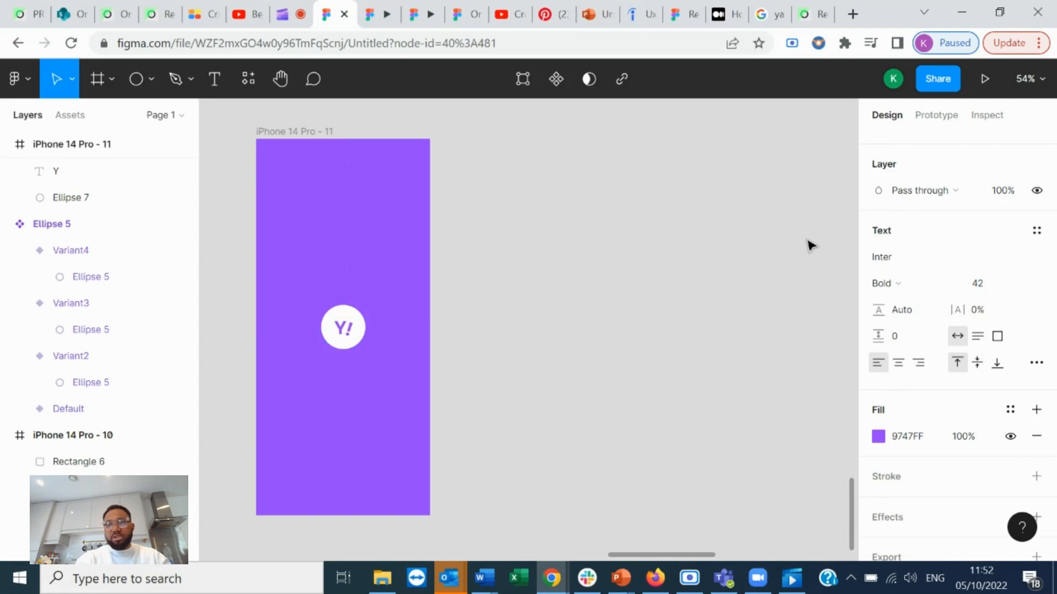
click(608, 372)
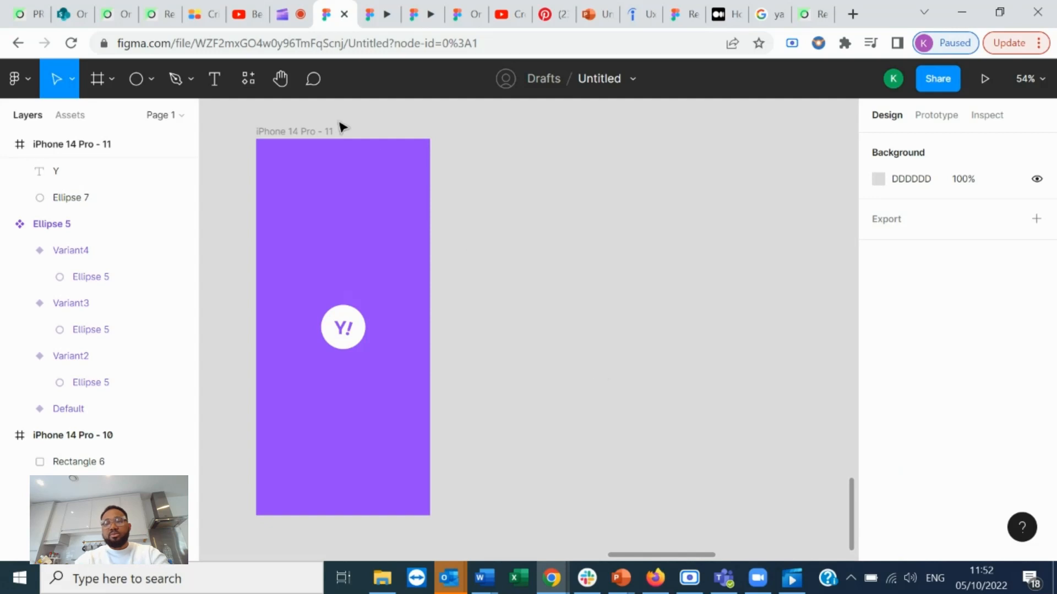
- Duplicate the white circle and move the copy out of the frame onto the empty canvas
click(353, 349)
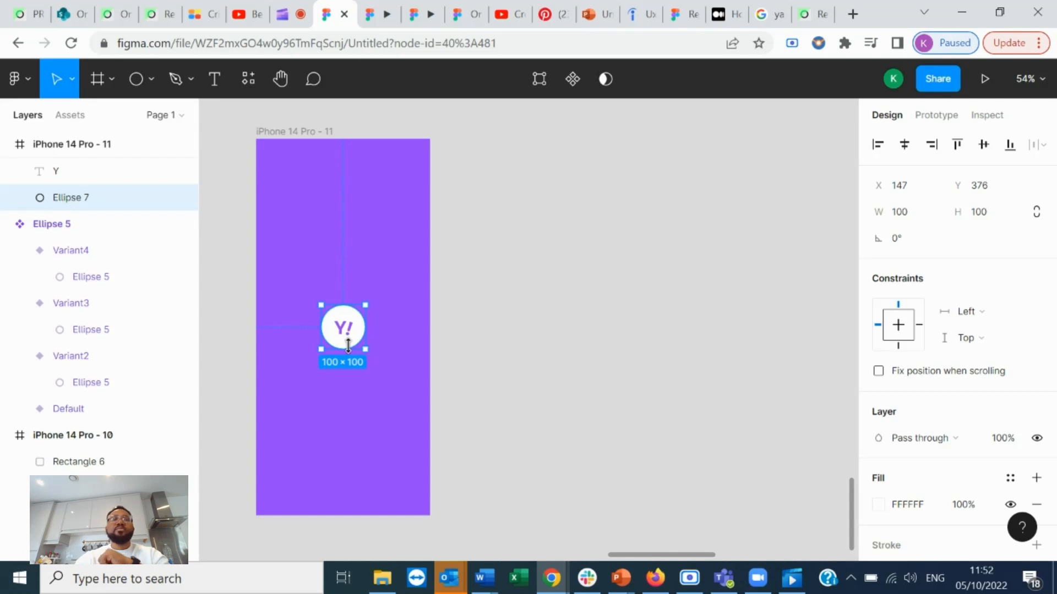
key(ctrl+d)
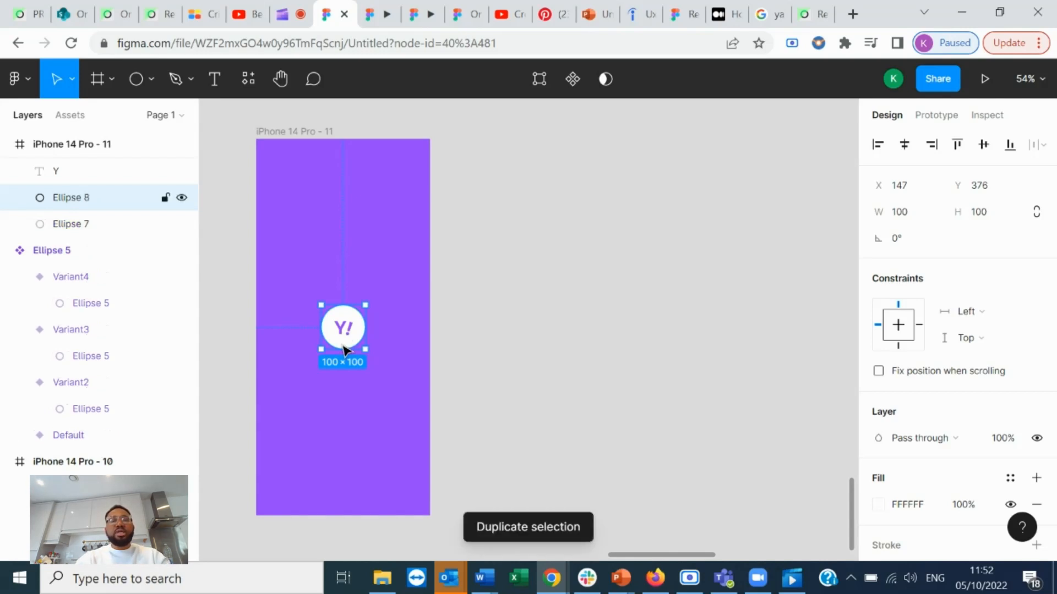
drag(343, 348, 323, 226)
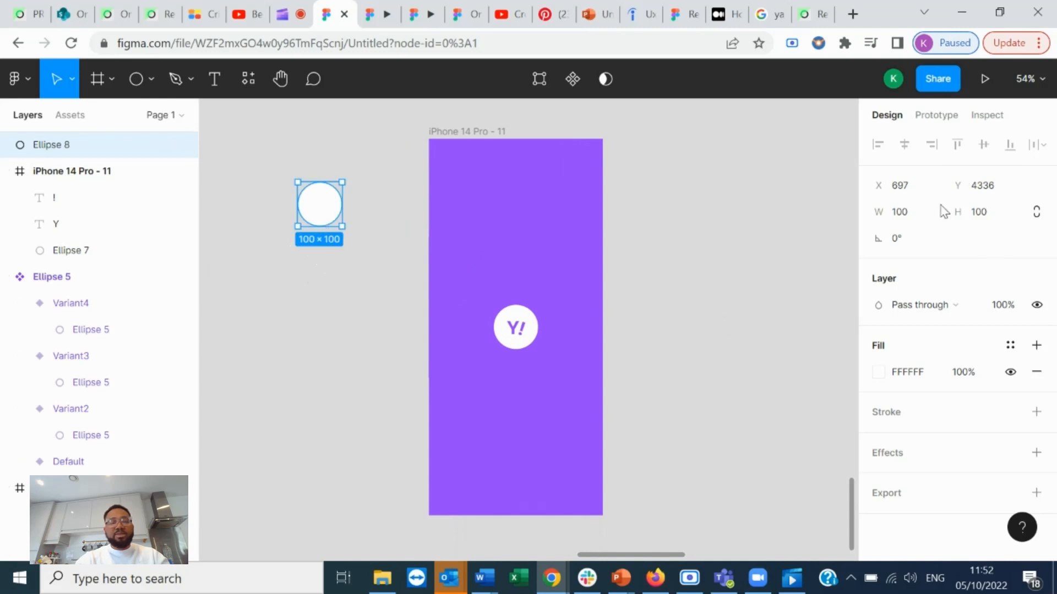
- Resize the duplicated circle to 130 × 130 and reposition it on the canvas beside the frame
click(925, 221)
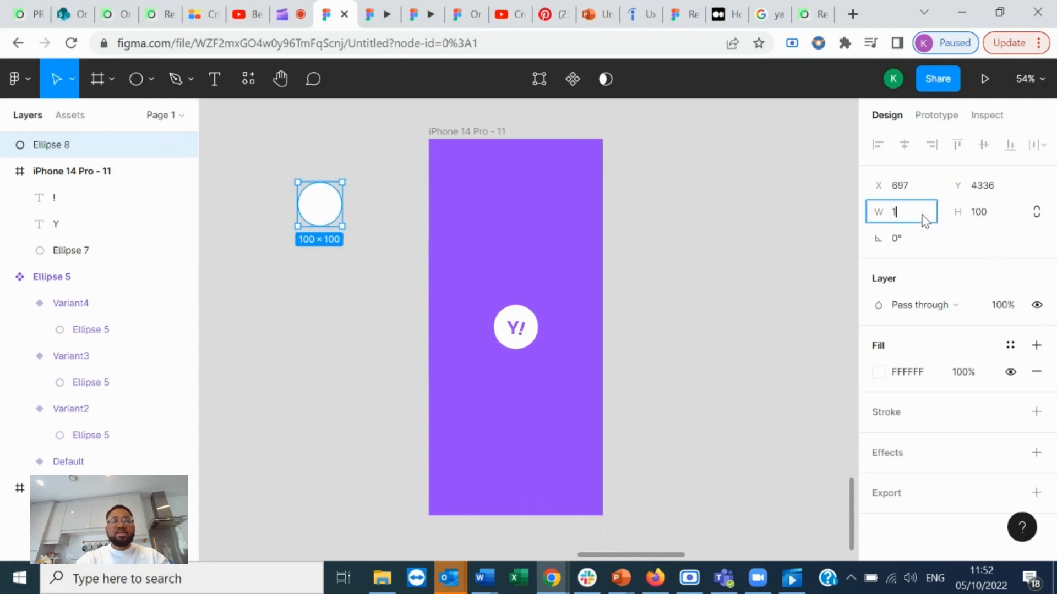
text(130)
click(989, 217)
text(13)
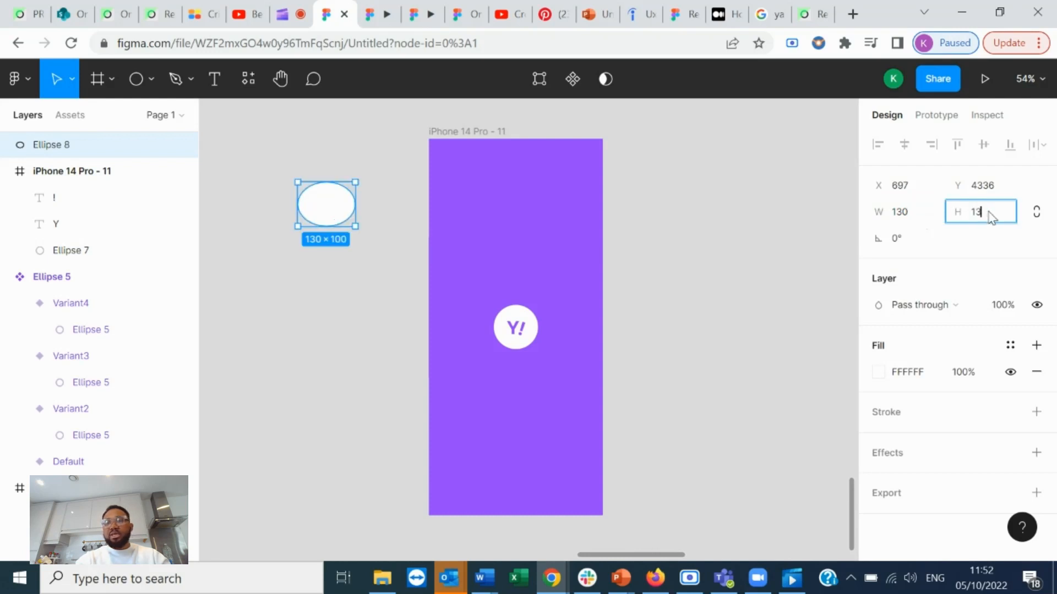
text(00)
key(Return)
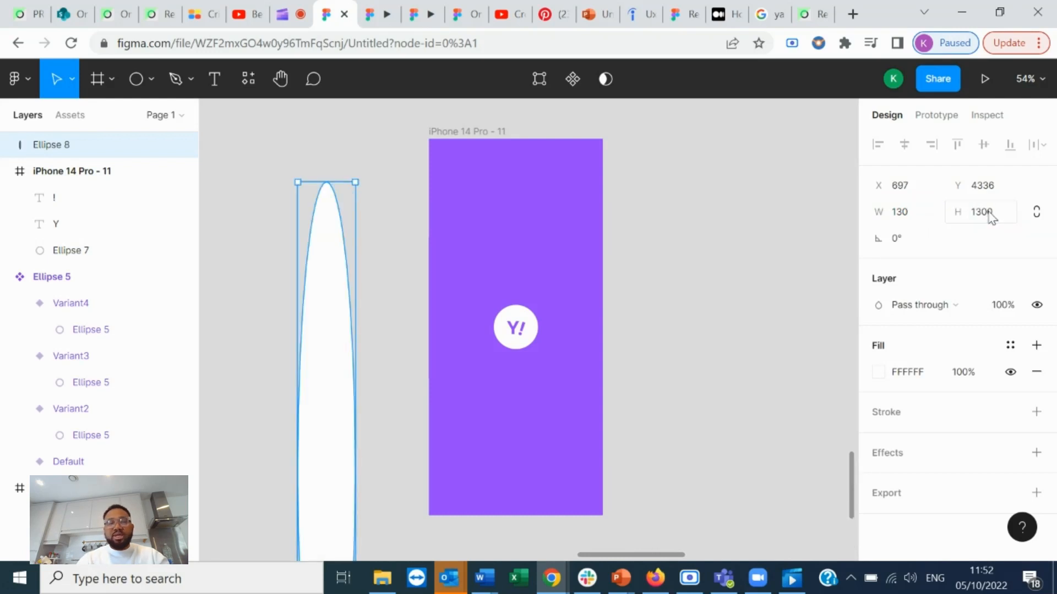
click(990, 216)
text(1)
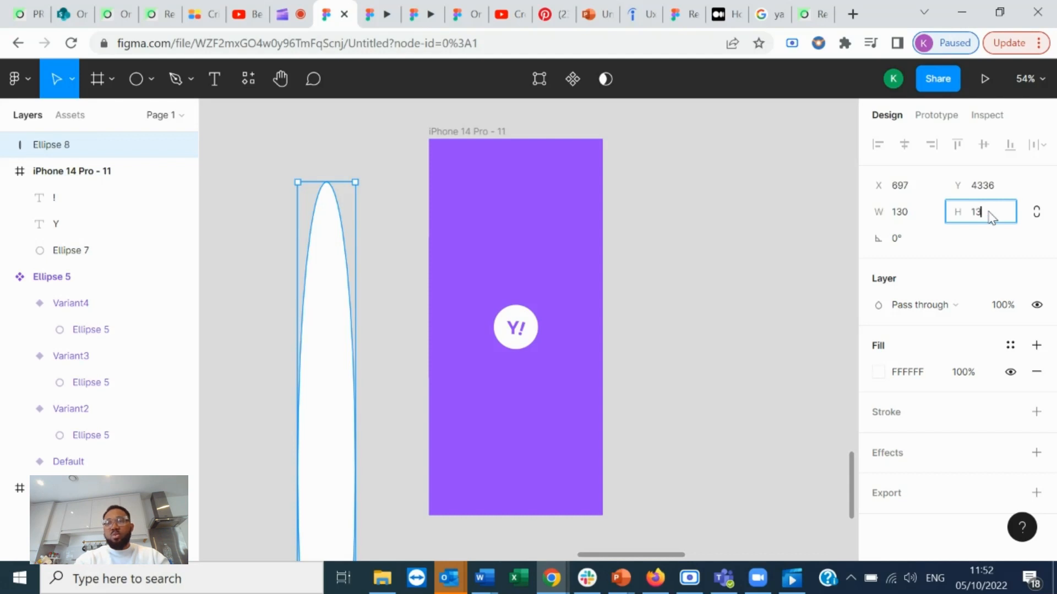
key(Return)
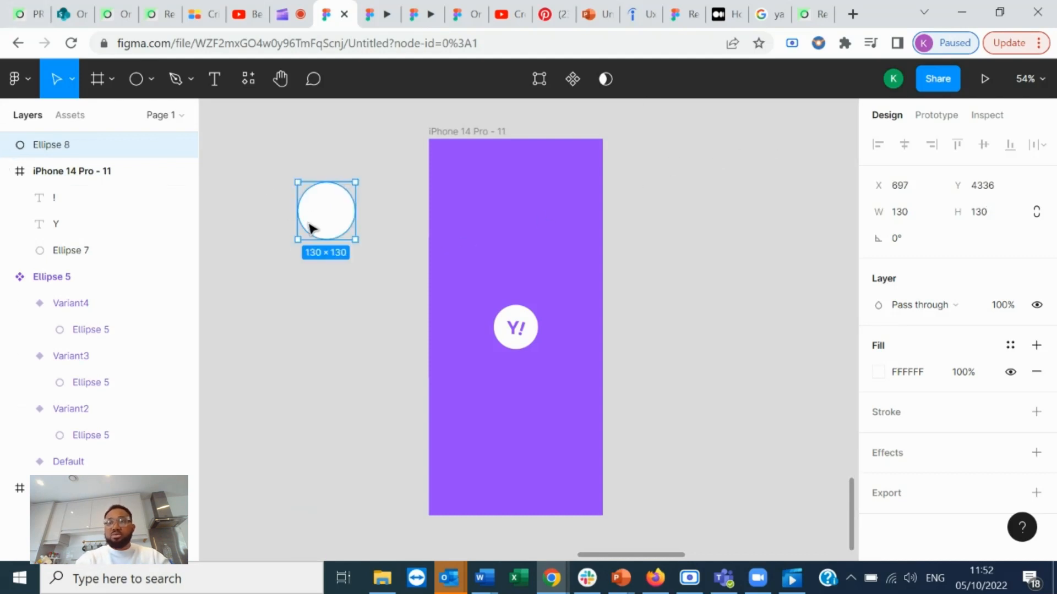
drag(314, 220, 297, 290)
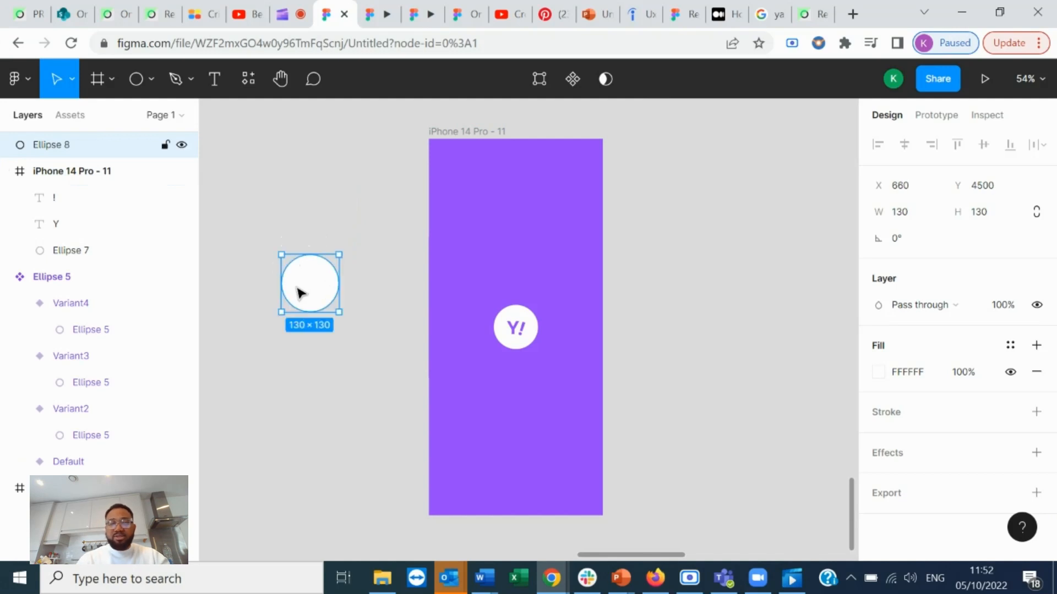
- Turn the 130 × 130 circle into a thin closed ring with an arc sweep of 100% and a ratio of about 95%
scroll(326, 277, up, 3)
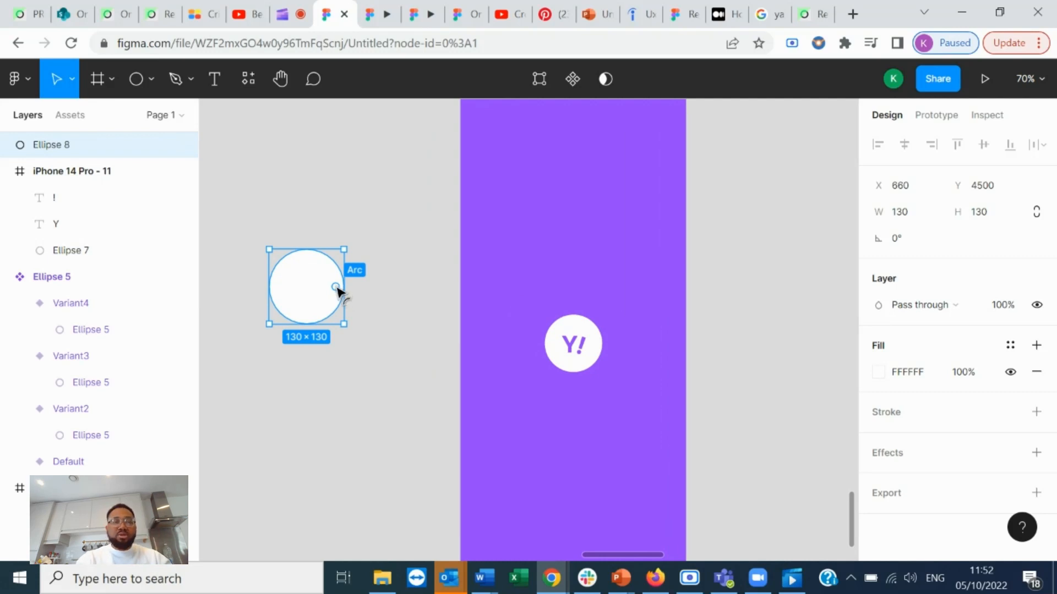
drag(335, 287, 288, 315)
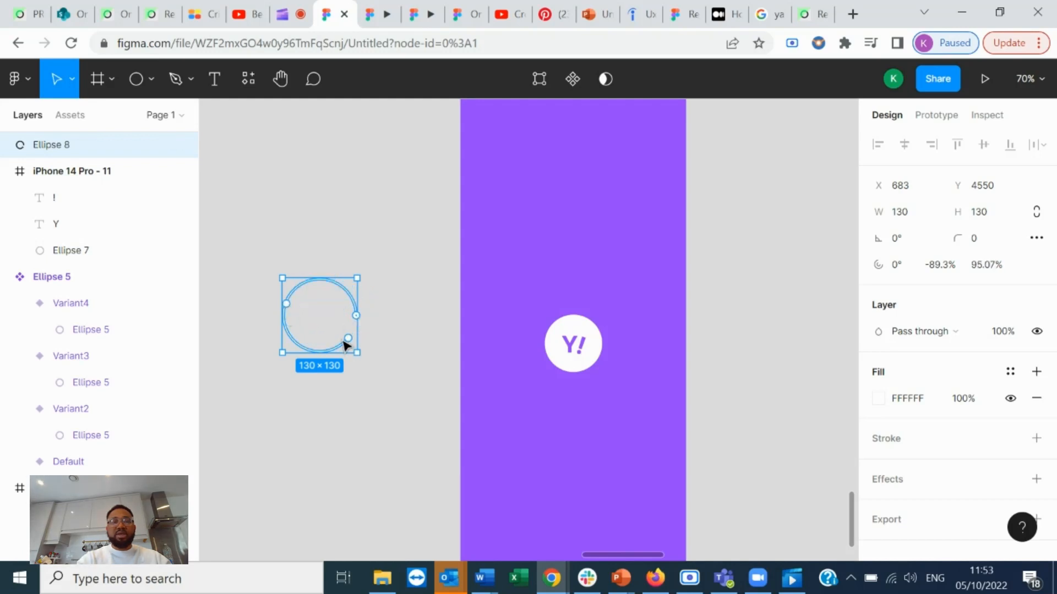
drag(350, 342, 359, 321)
click(413, 380)
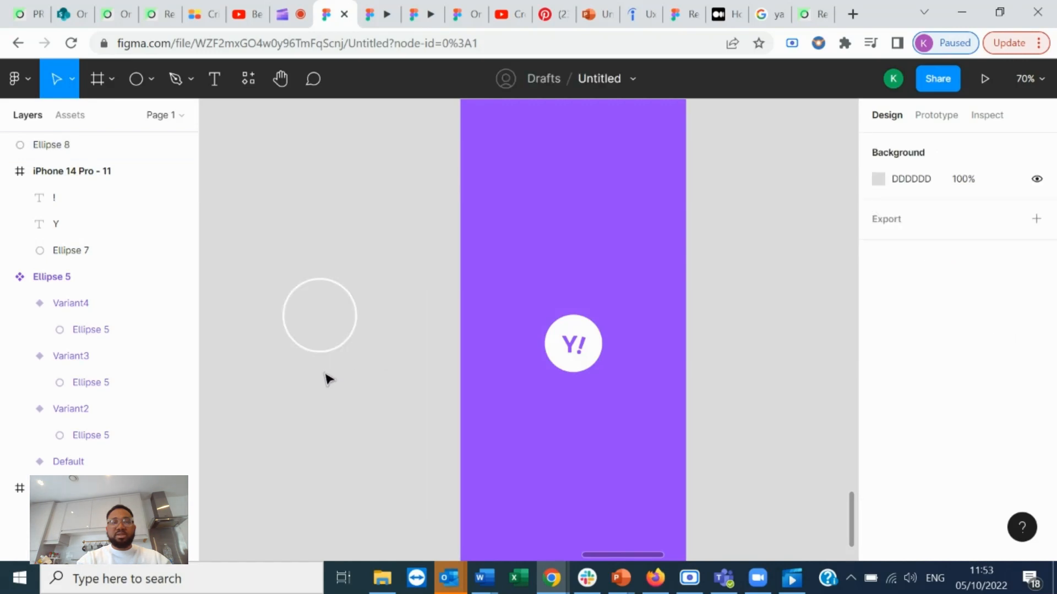
- Change the ring's fill from solid to an Angular gradient that fades out from white
click(321, 355)
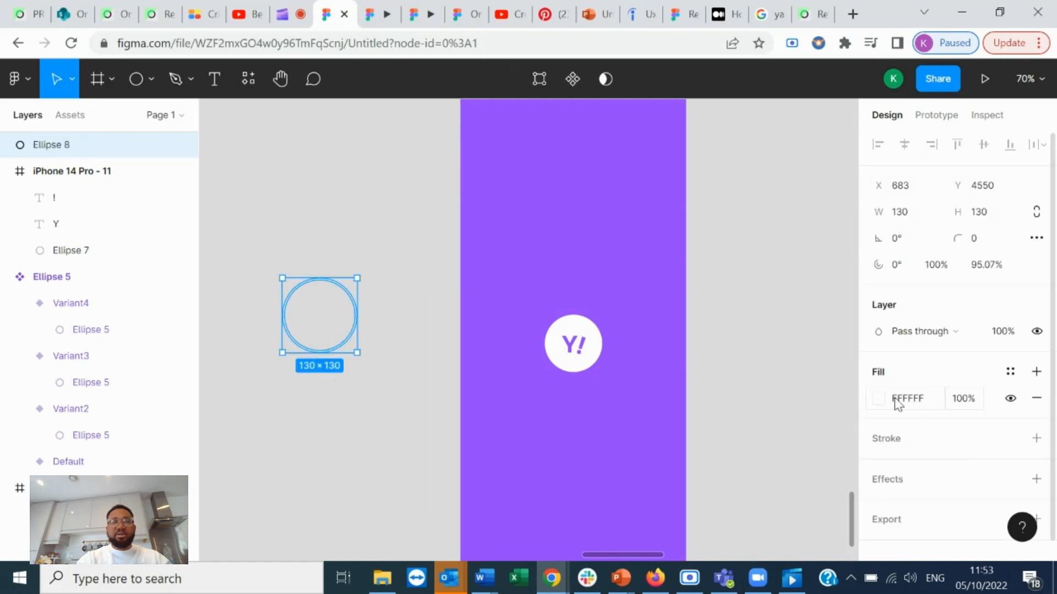
click(876, 395)
click(696, 136)
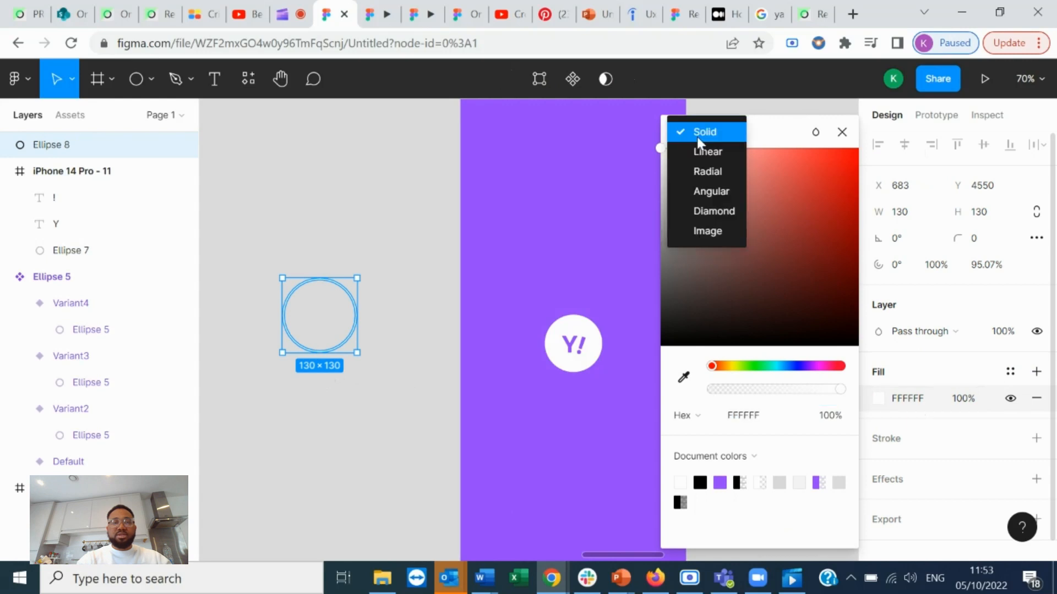
click(711, 191)
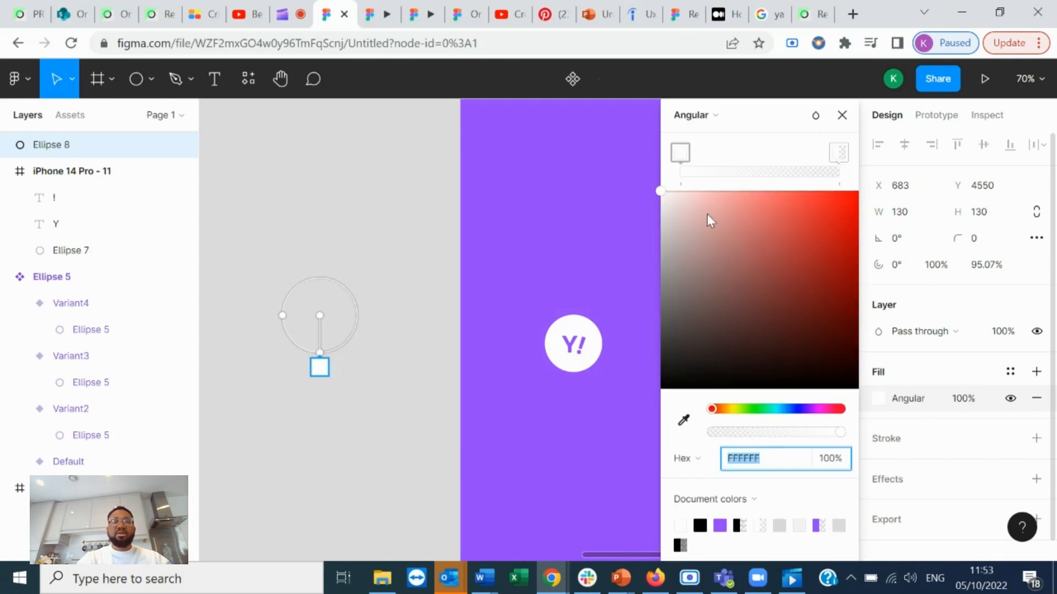
click(841, 116)
click(424, 466)
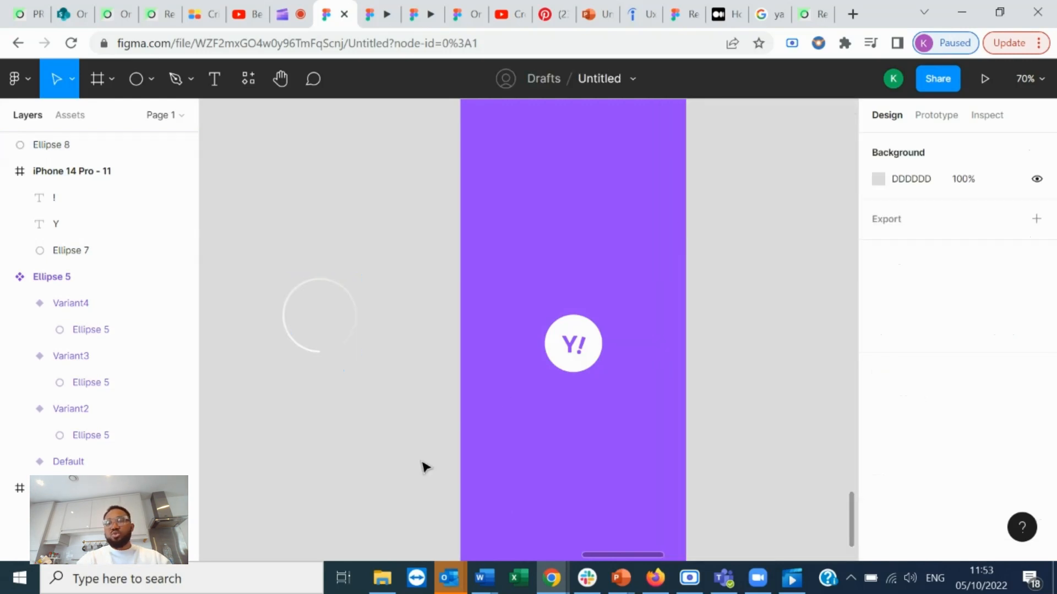
- Try the gradient ring around the white logo circle and move it back out onto the canvas beside the frame
click(316, 357)
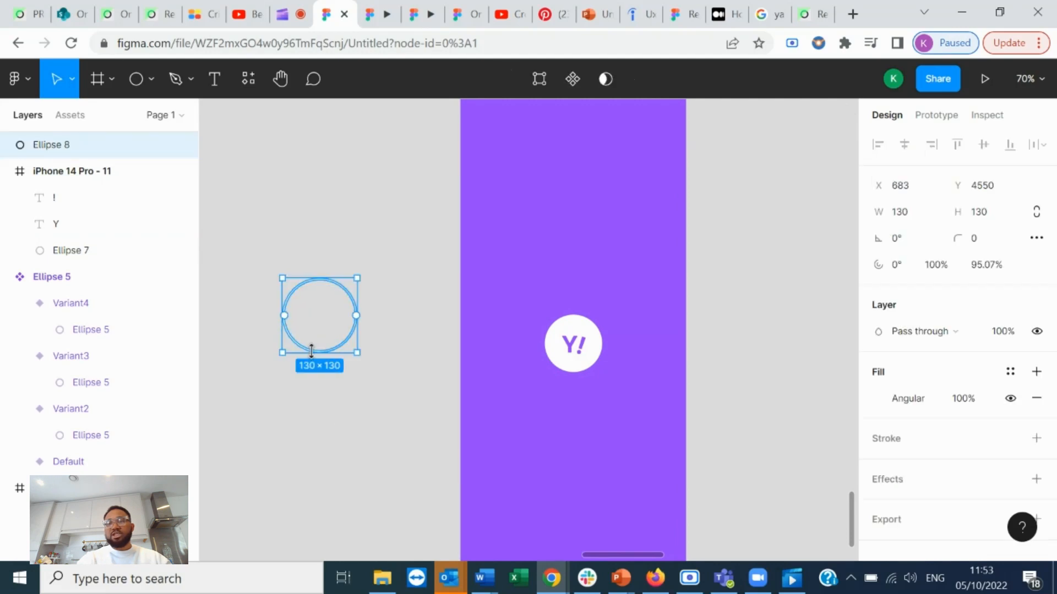
drag(317, 352, 571, 378)
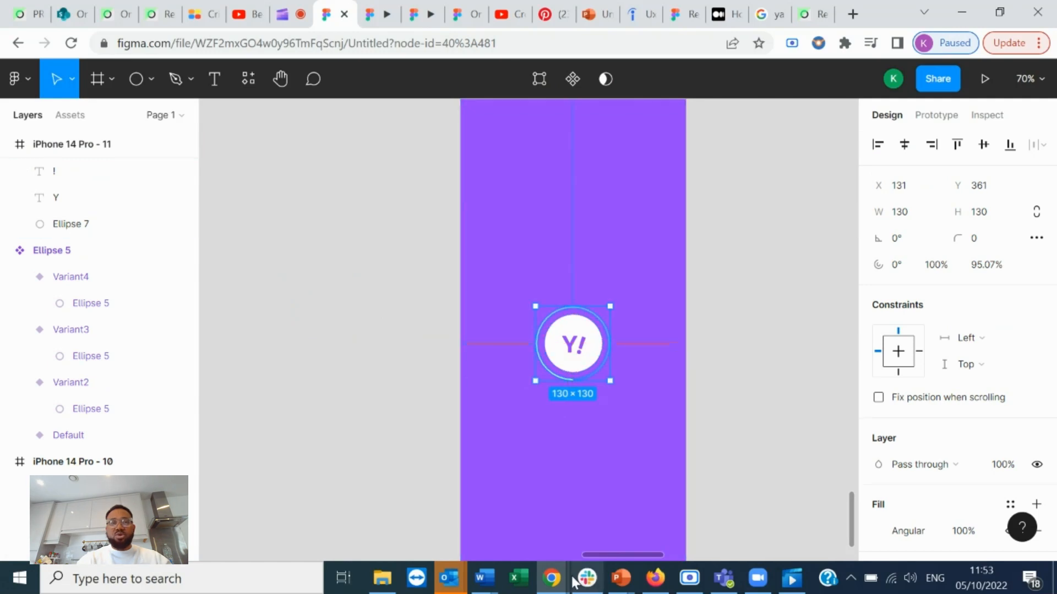
click(275, 420)
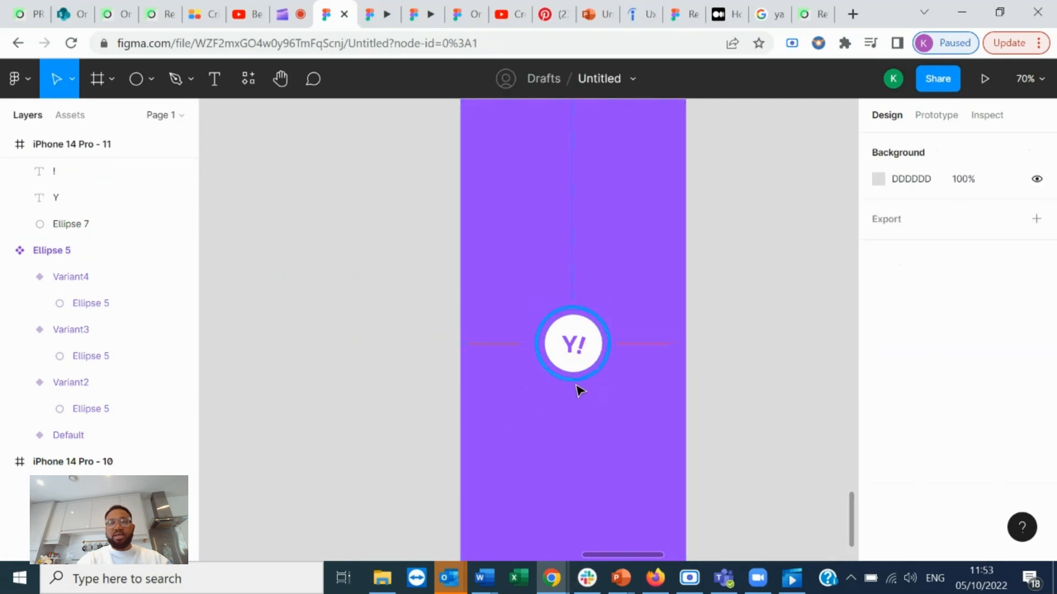
drag(577, 385, 317, 196)
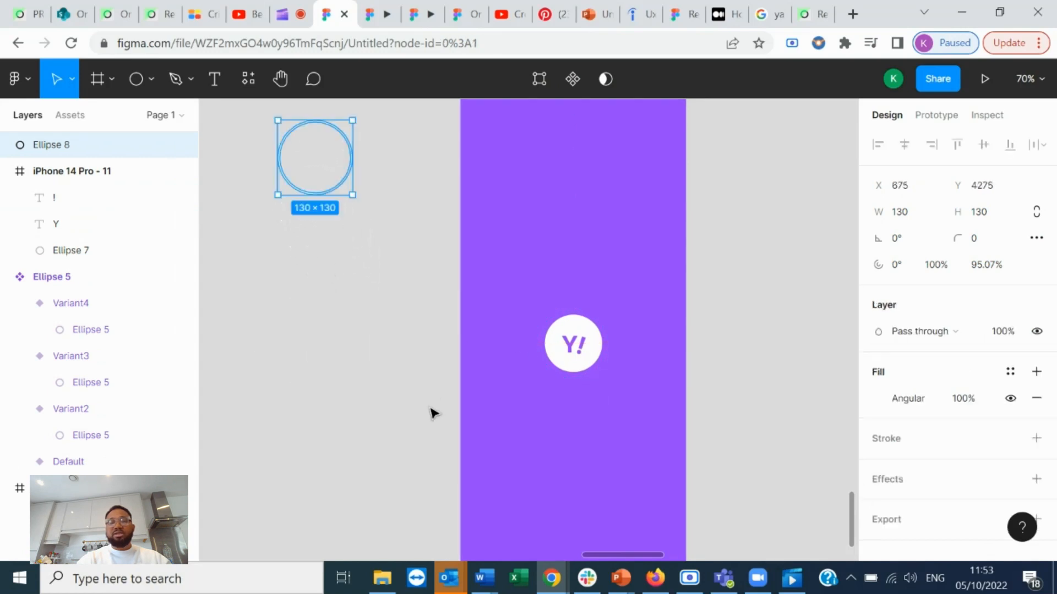
- Convert the gradient ring into a component and add three variants, Variant2 to Variant4, below the default
click(574, 80)
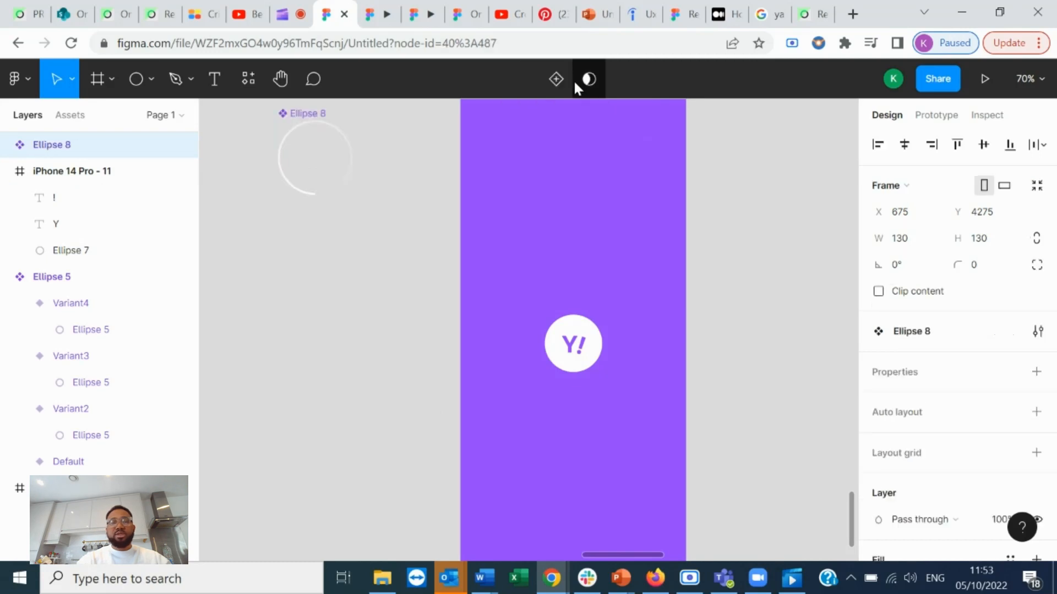
click(556, 78)
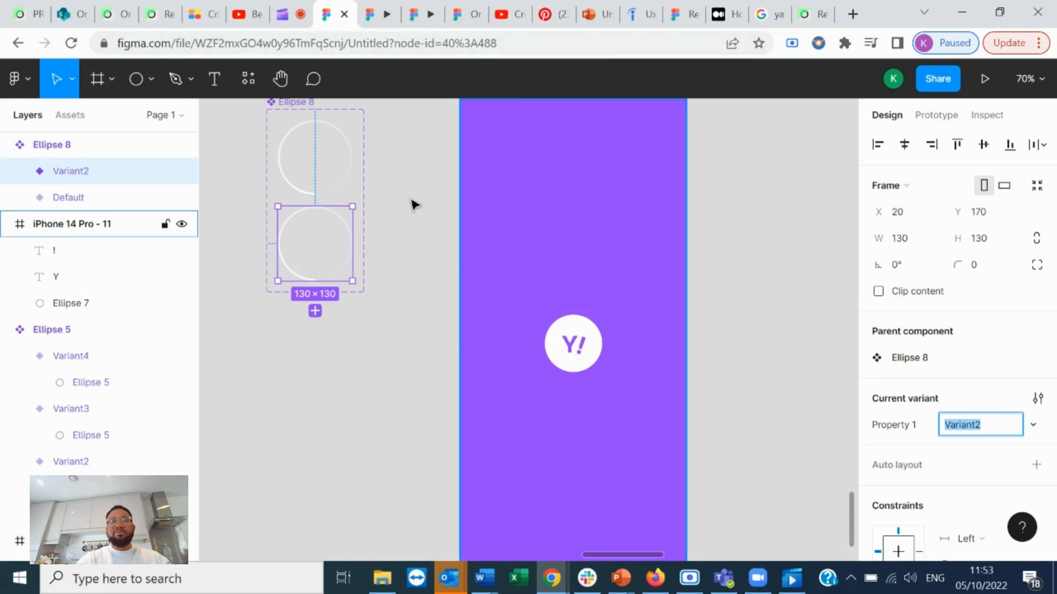
click(316, 312)
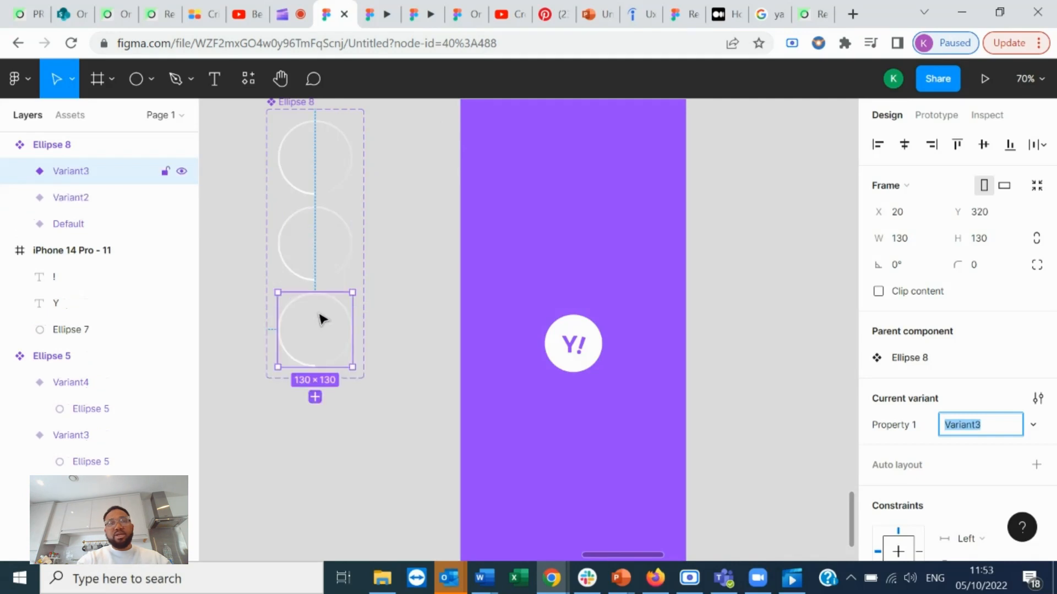
click(316, 398)
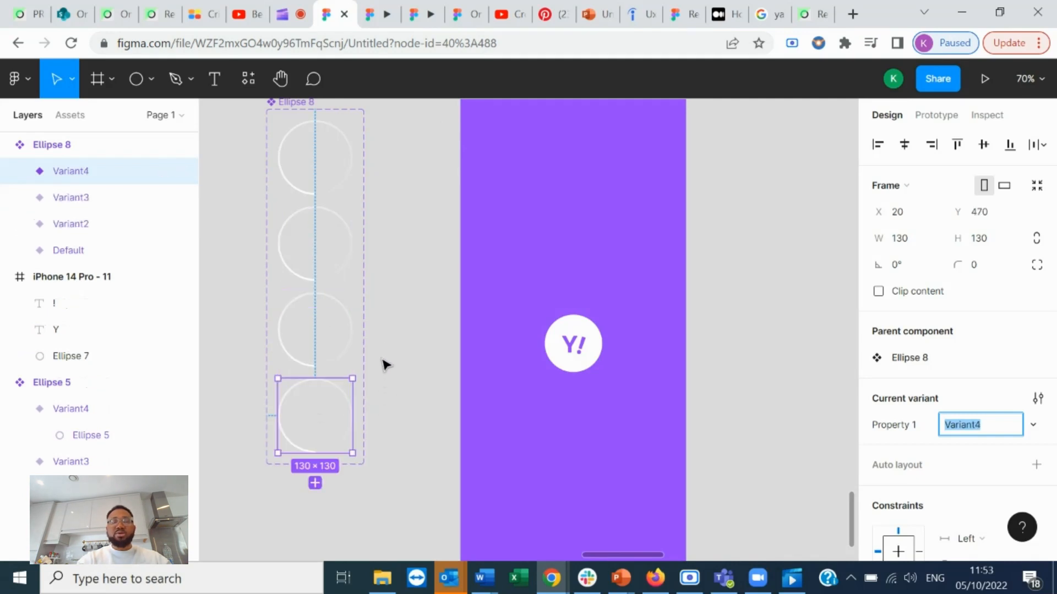
- Try rotating the whole Variant2 frame of the ring component by 90°
scroll(386, 353, up, 1)
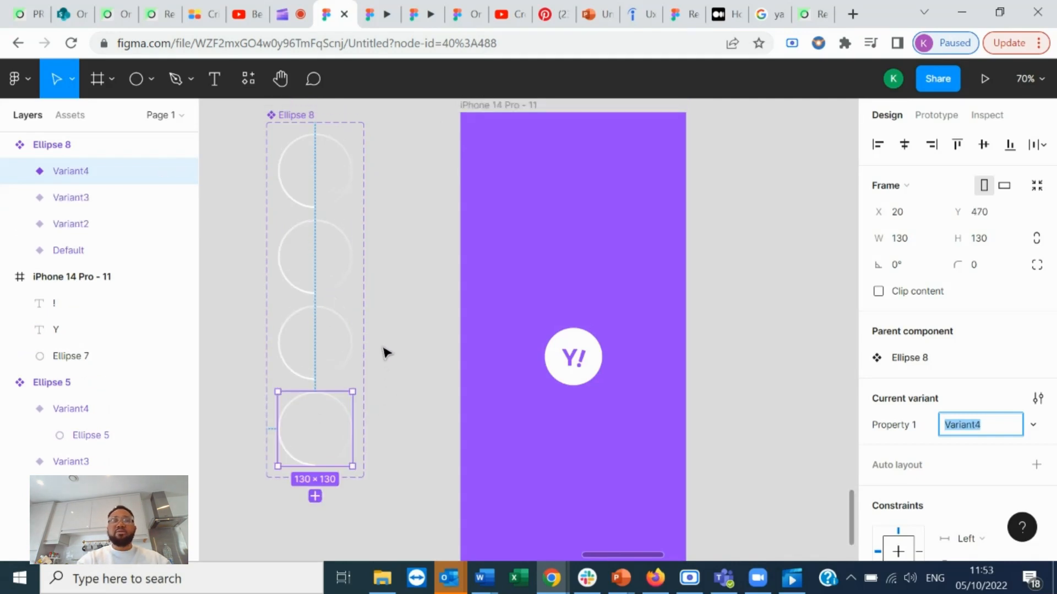
click(304, 291)
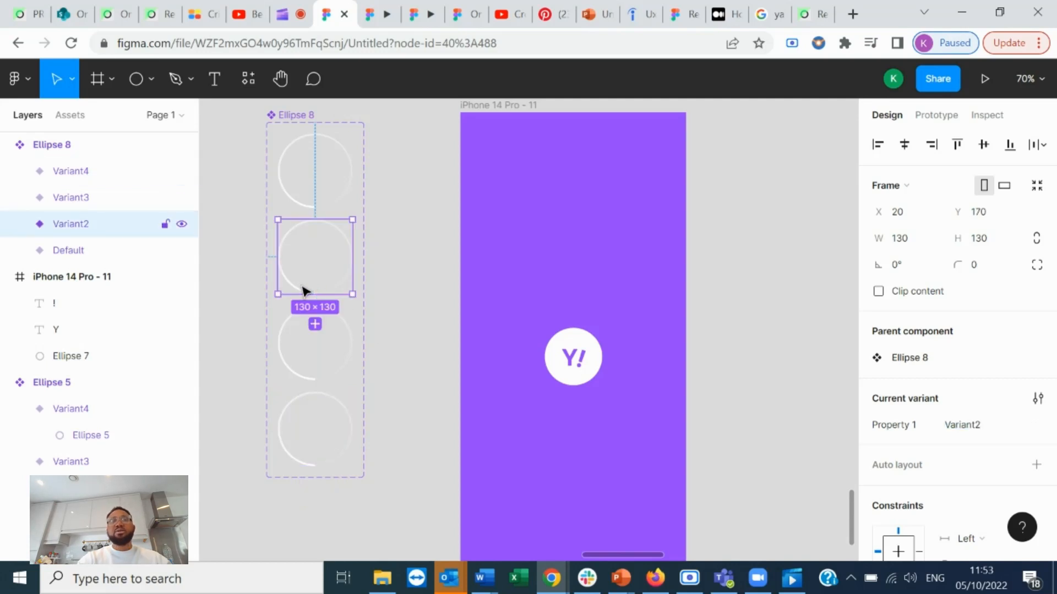
double_click(298, 292)
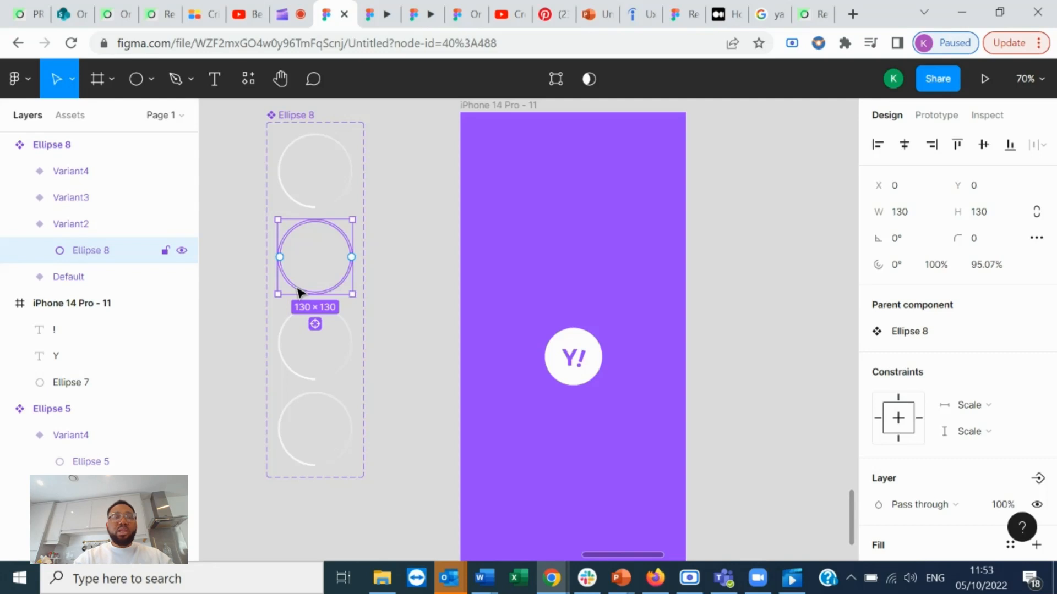
click(416, 297)
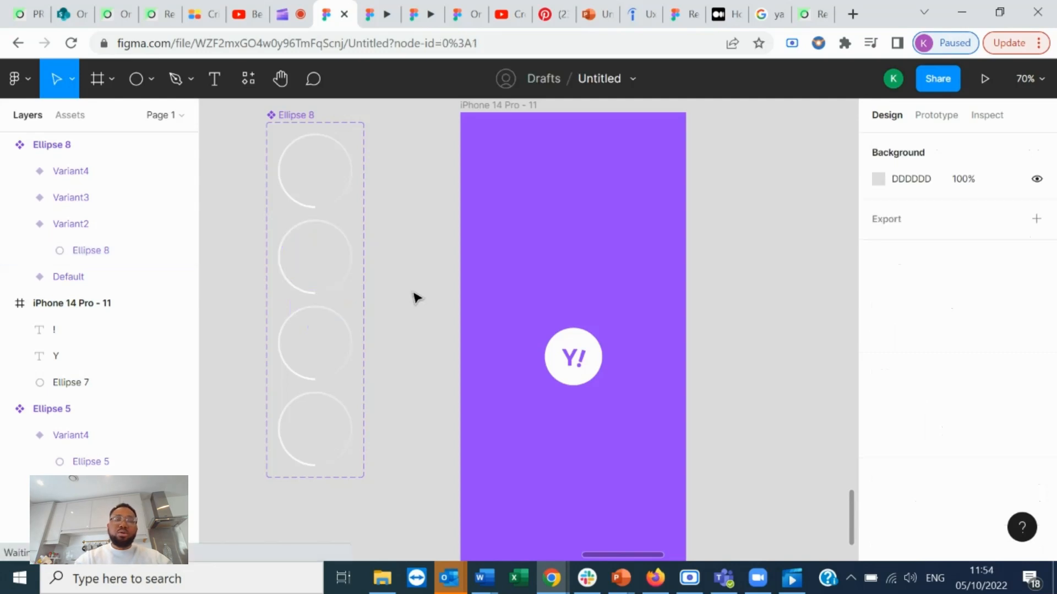
click(318, 294)
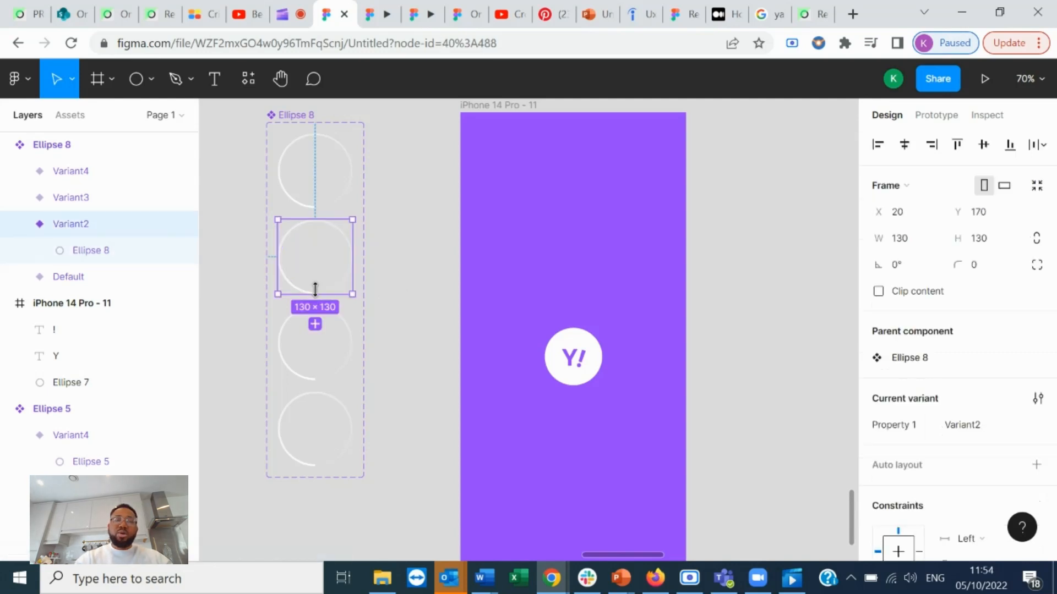
click(913, 267)
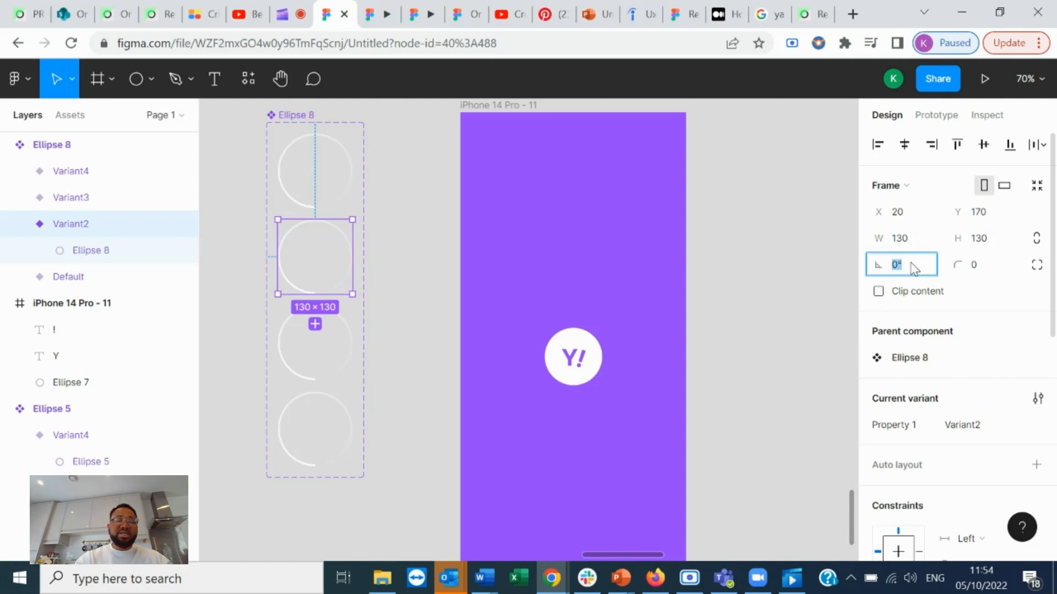
text(90)
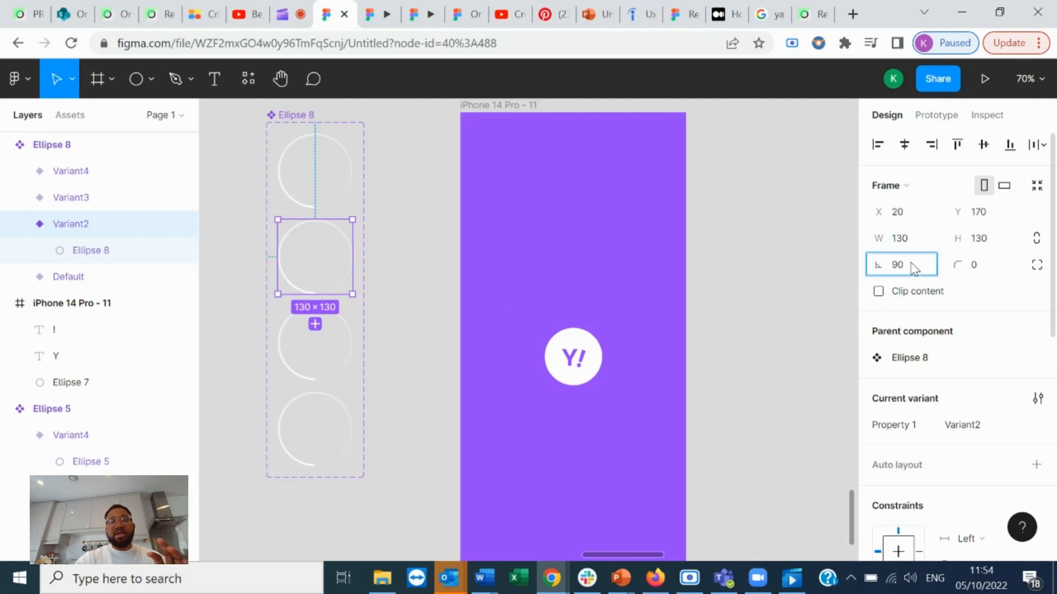
key(Return)
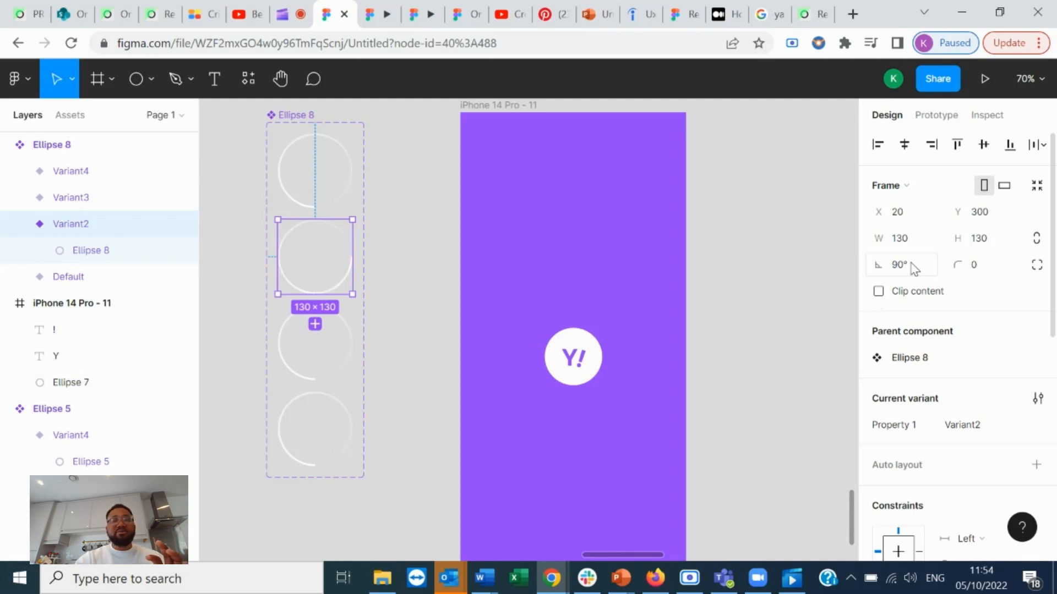
click(425, 336)
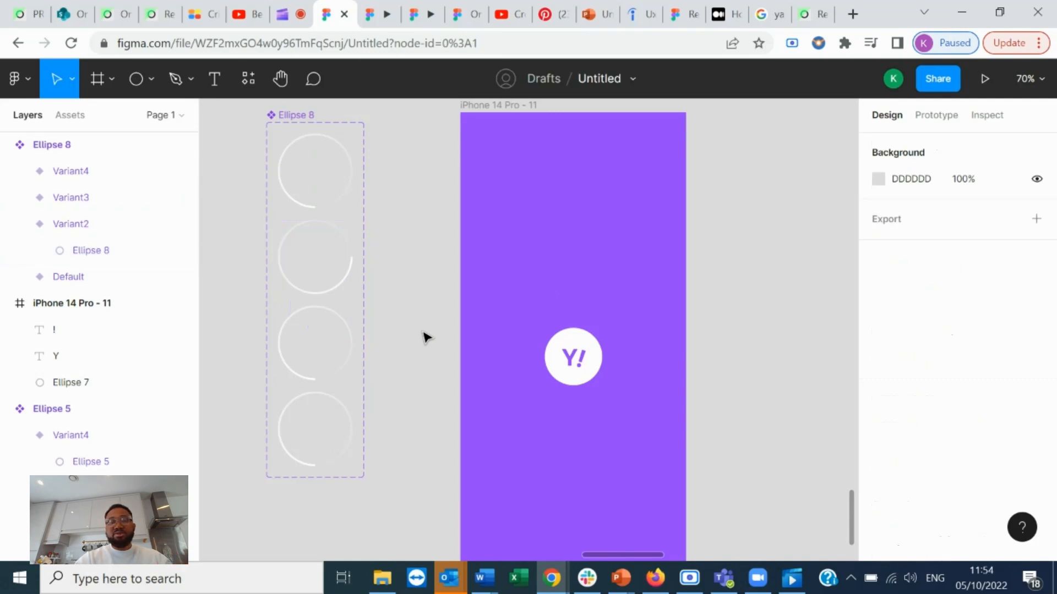
- Undo the rotation of the Variant2 frame
click(324, 291)
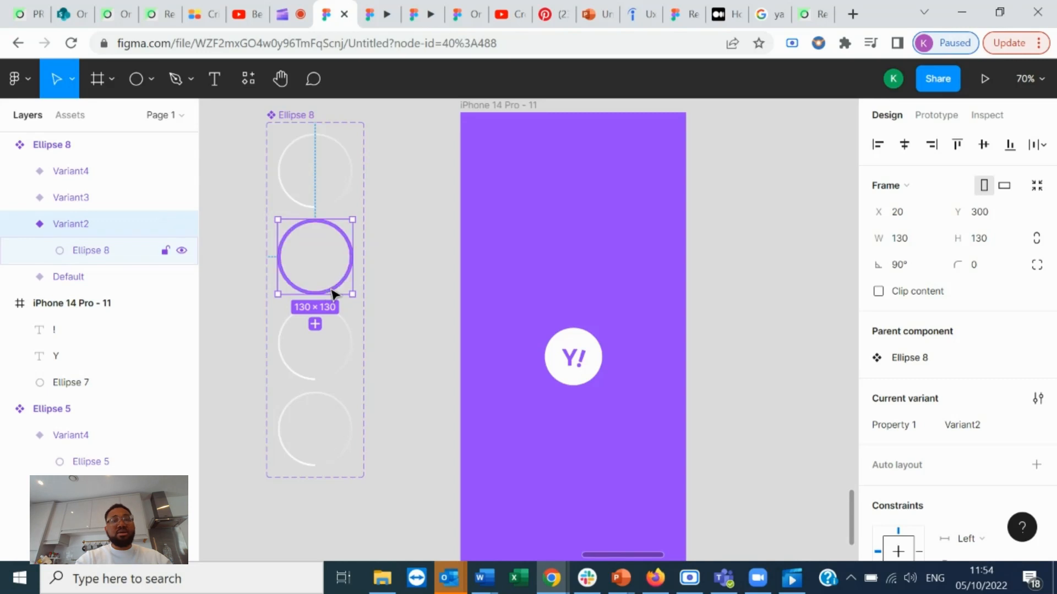
key(Escape)
key(ctrl+z)
key(ctrl+z)
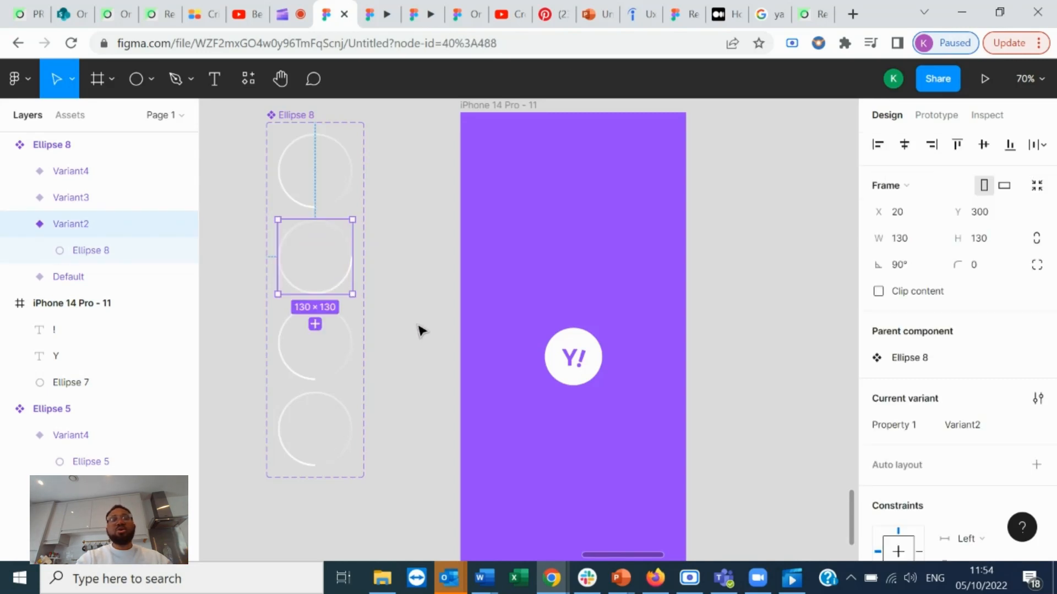
click(419, 331)
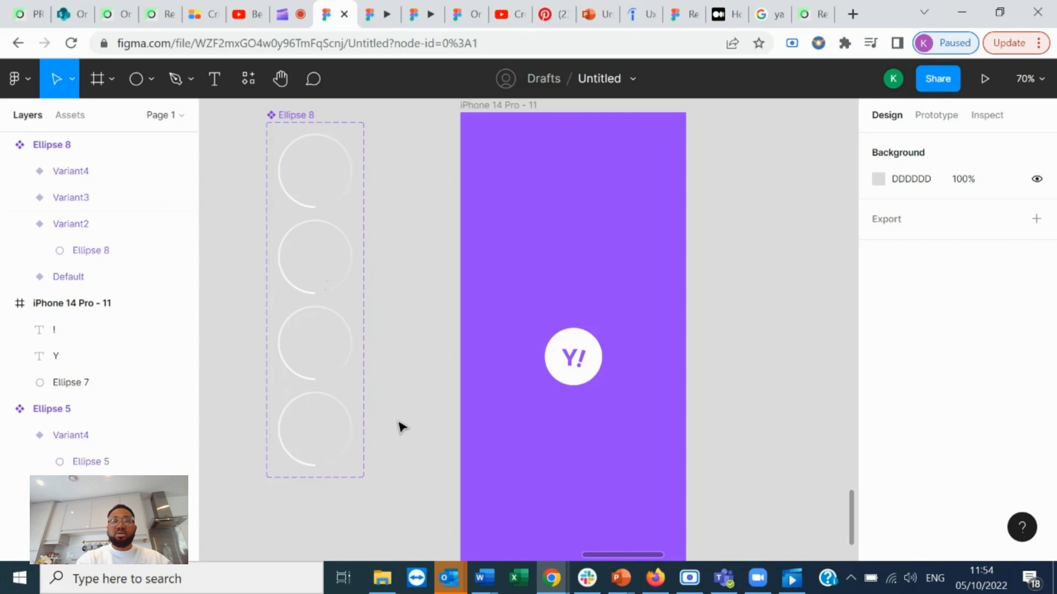
- Rotate the ring ellipse inside Variant2 to 90°
click(321, 292)
double_click(289, 286)
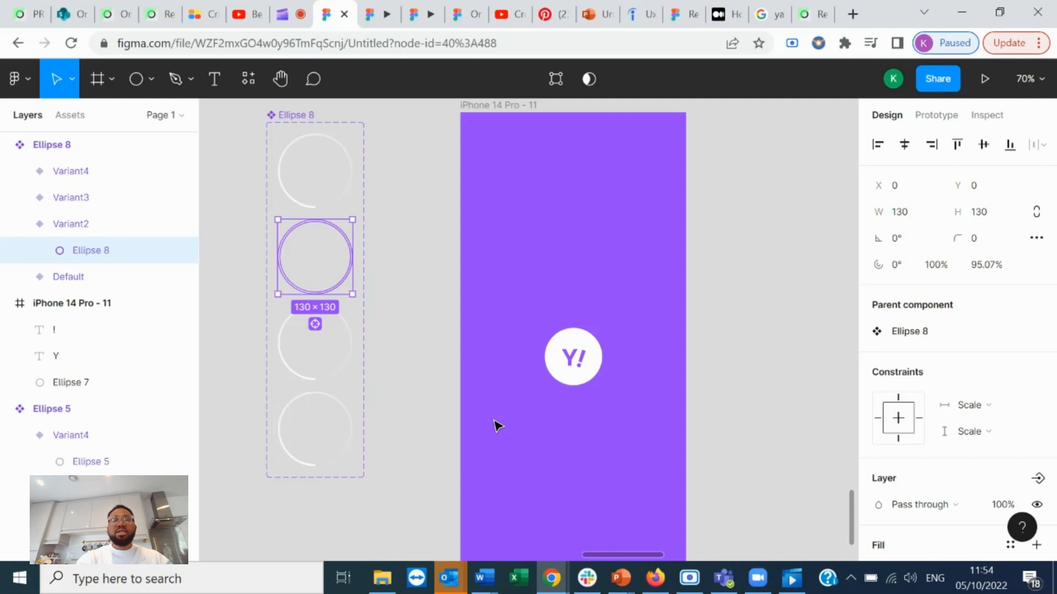
click(917, 245)
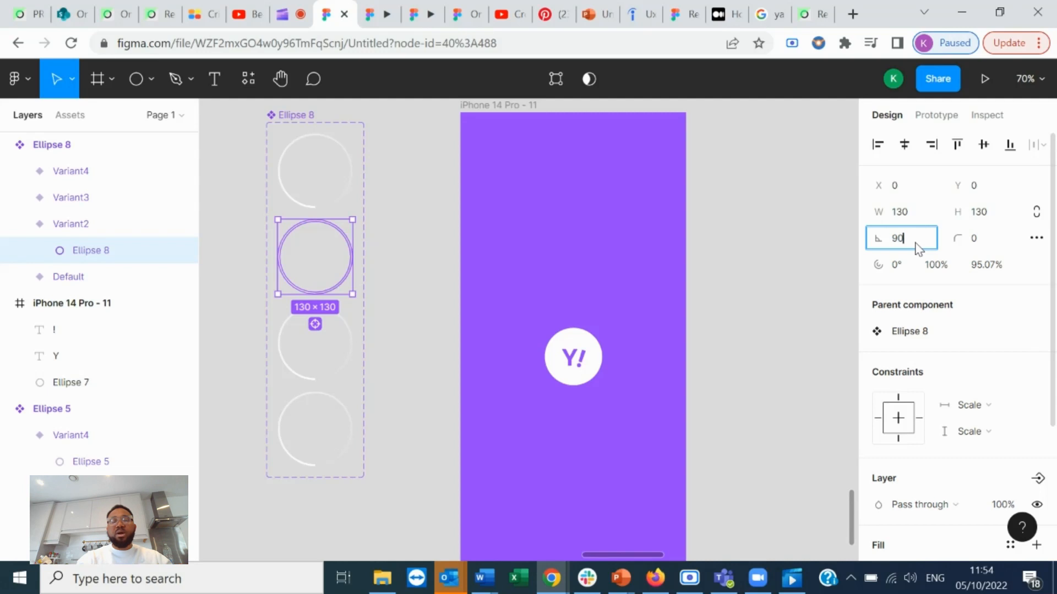
key(Return)
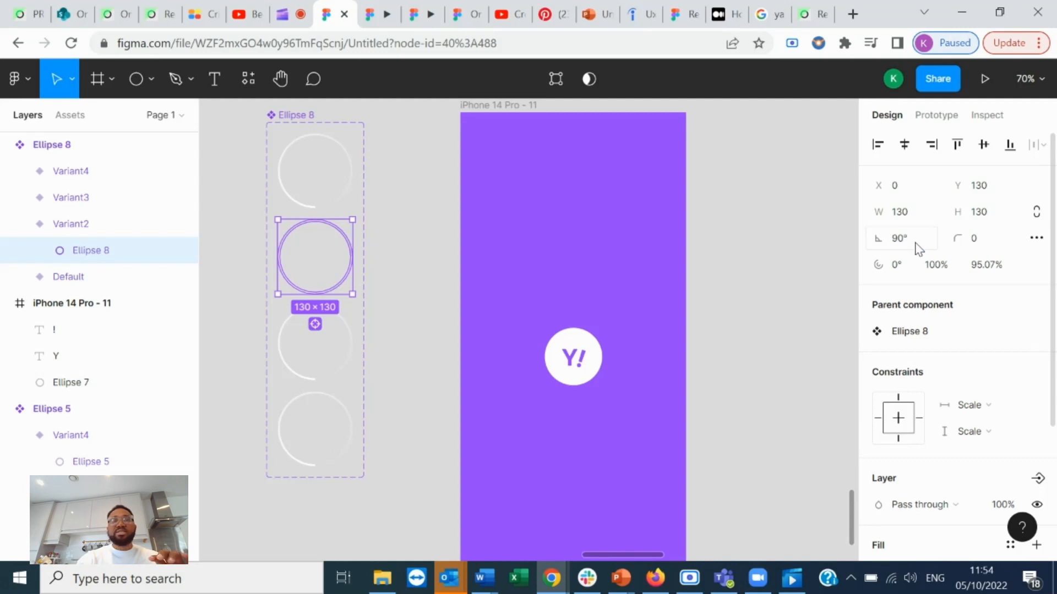
click(391, 300)
- Rotate the ring ellipse inside Variant3 to 180°
click(340, 335)
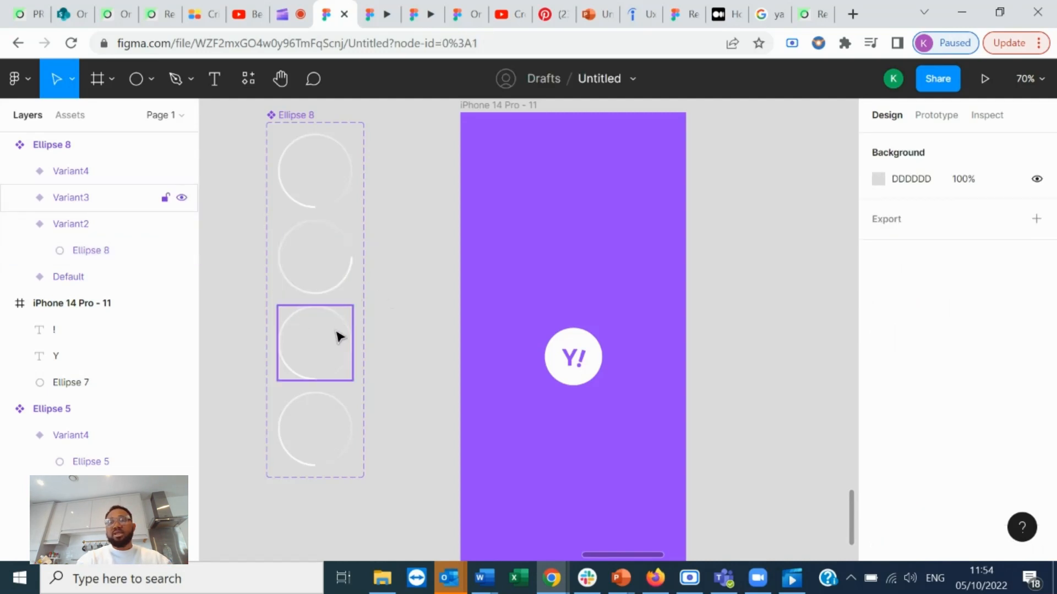
double_click(340, 325)
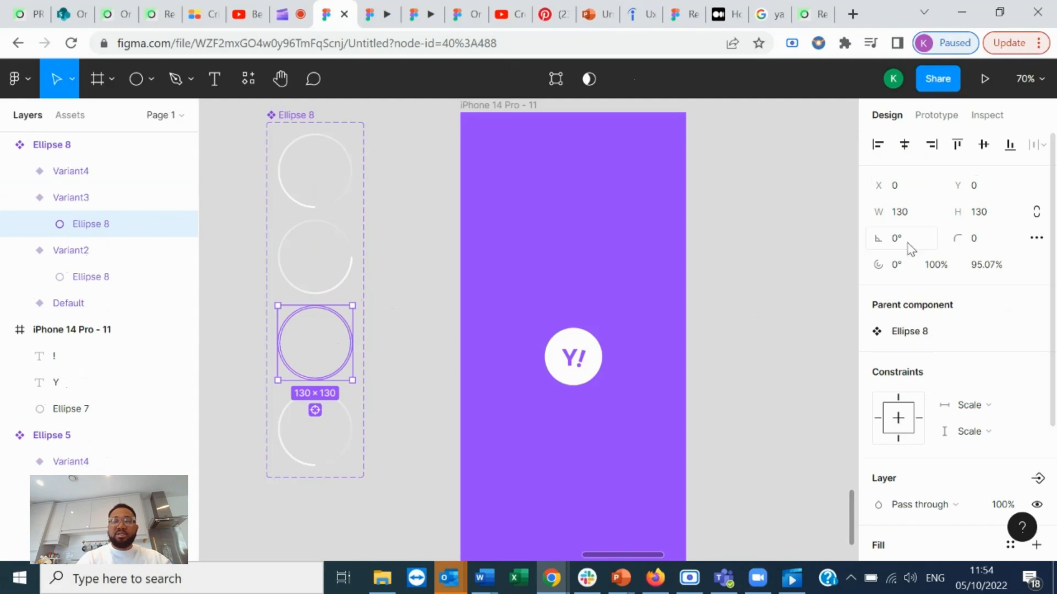
click(888, 242)
text(18)
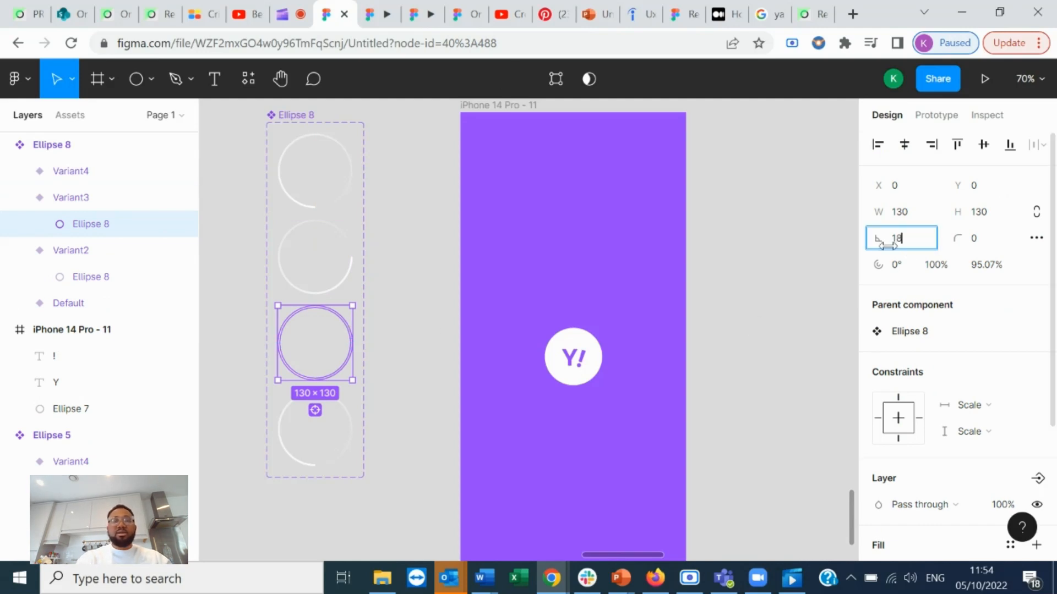
text(0)
key(Return)
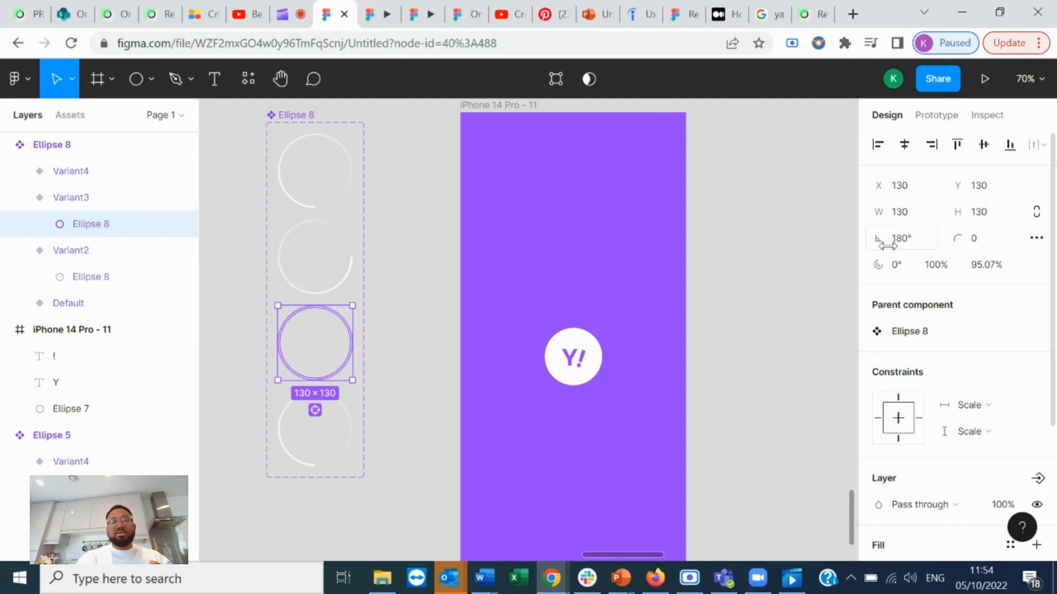
click(438, 337)
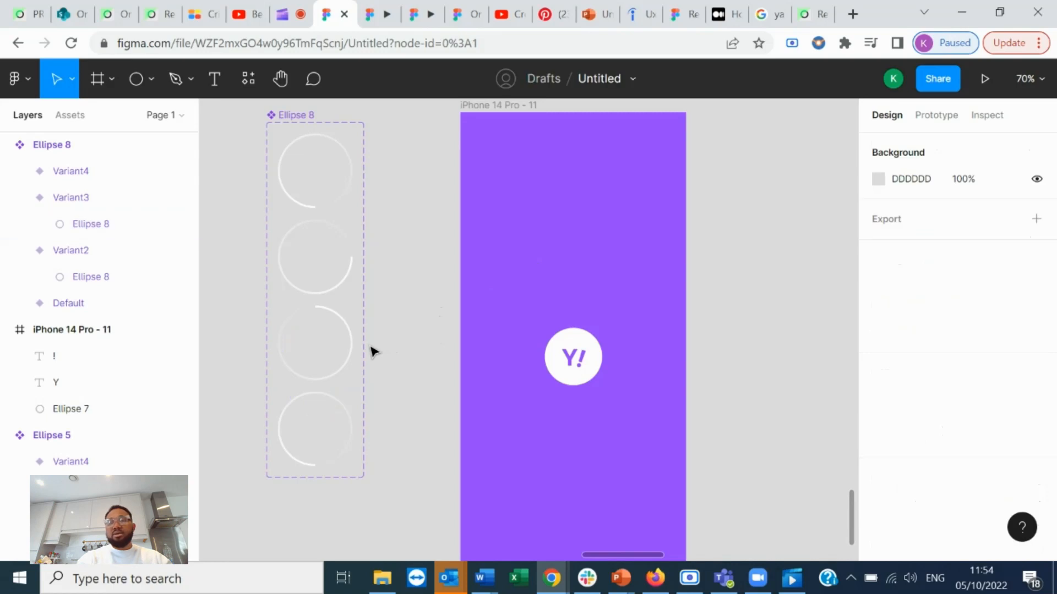
- Rotate the ring ellipse inside Variant4 to -90°
click(296, 402)
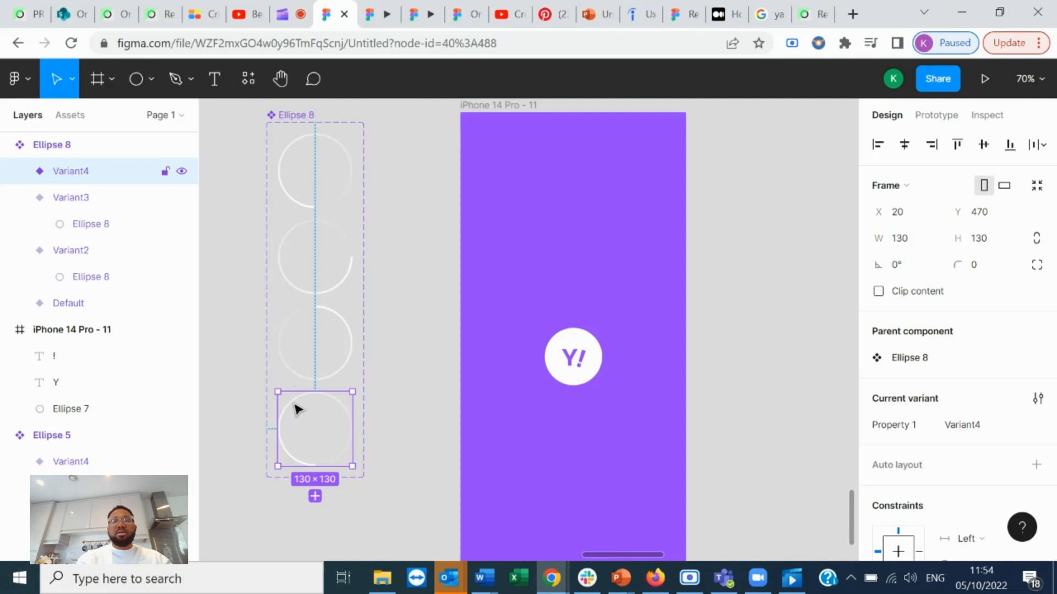
double_click(296, 409)
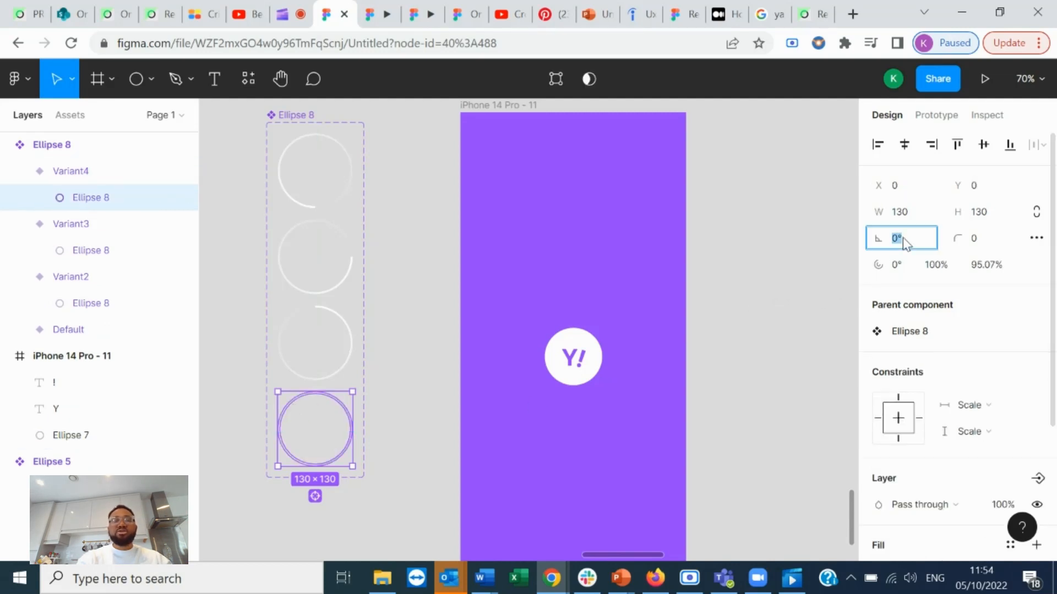
text(-90)
key(Return)
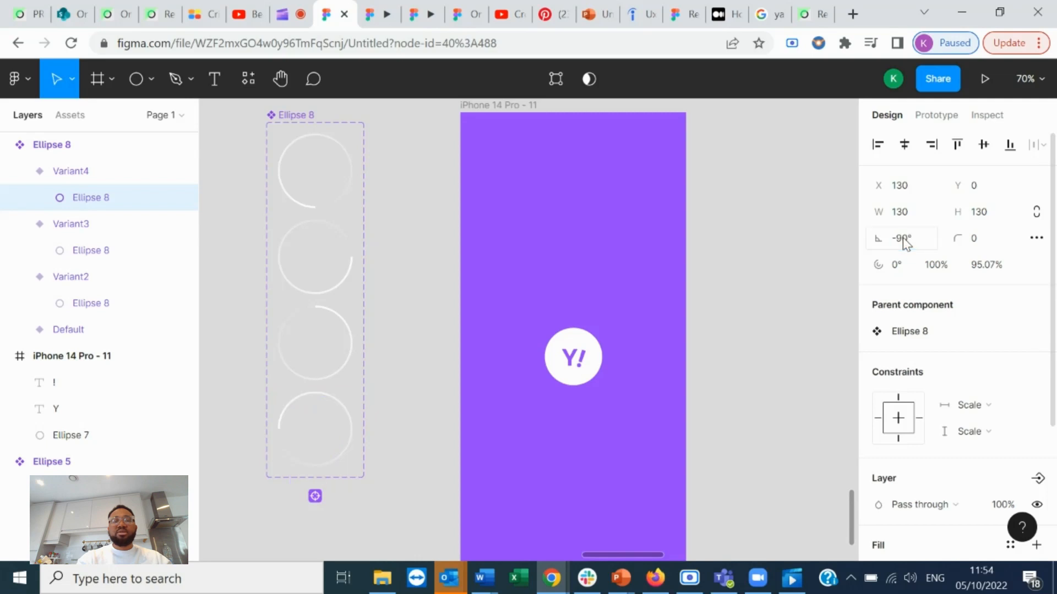
click(241, 377)
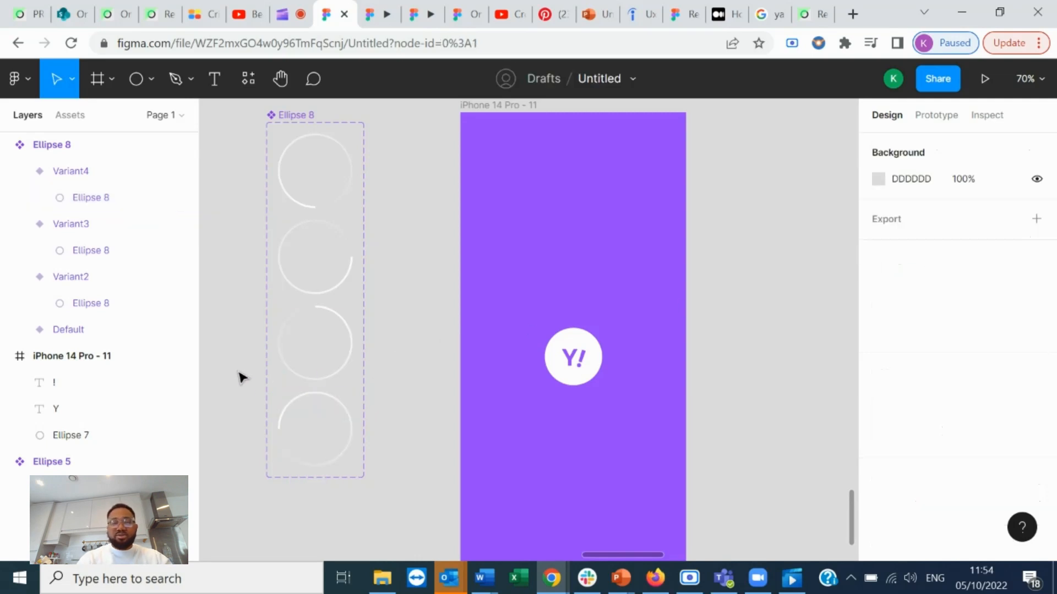
- Add a prototype connection from the Default variant to Variant2 with an After delay trigger
click(328, 205)
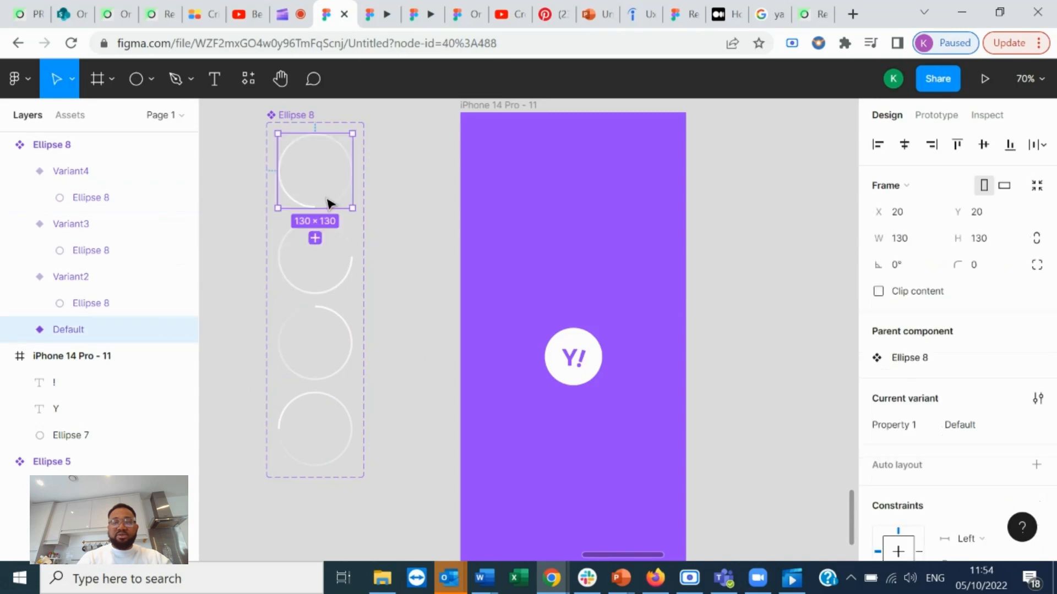
click(942, 115)
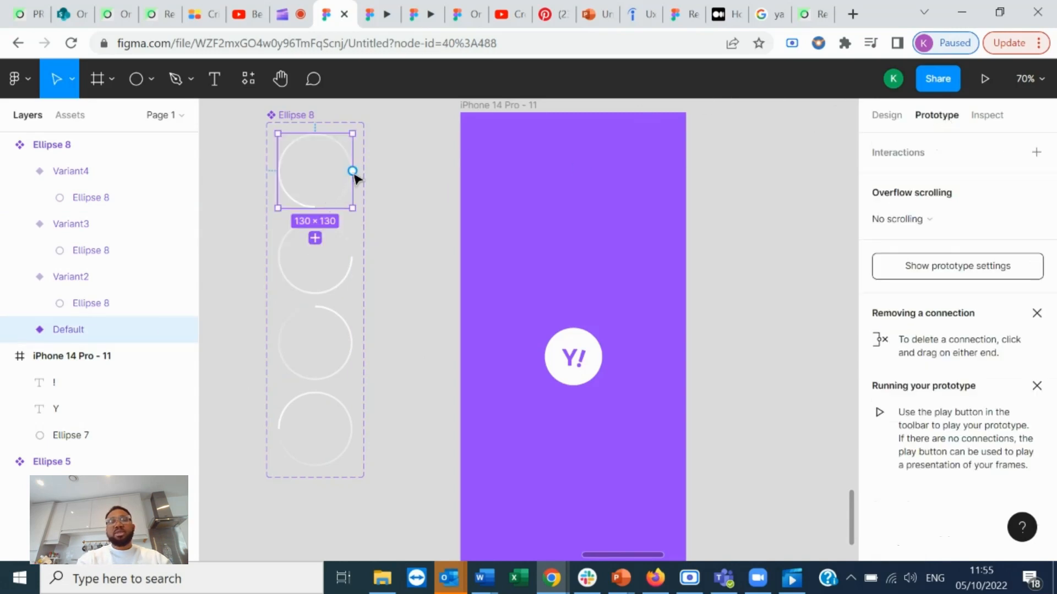
drag(352, 171, 316, 238)
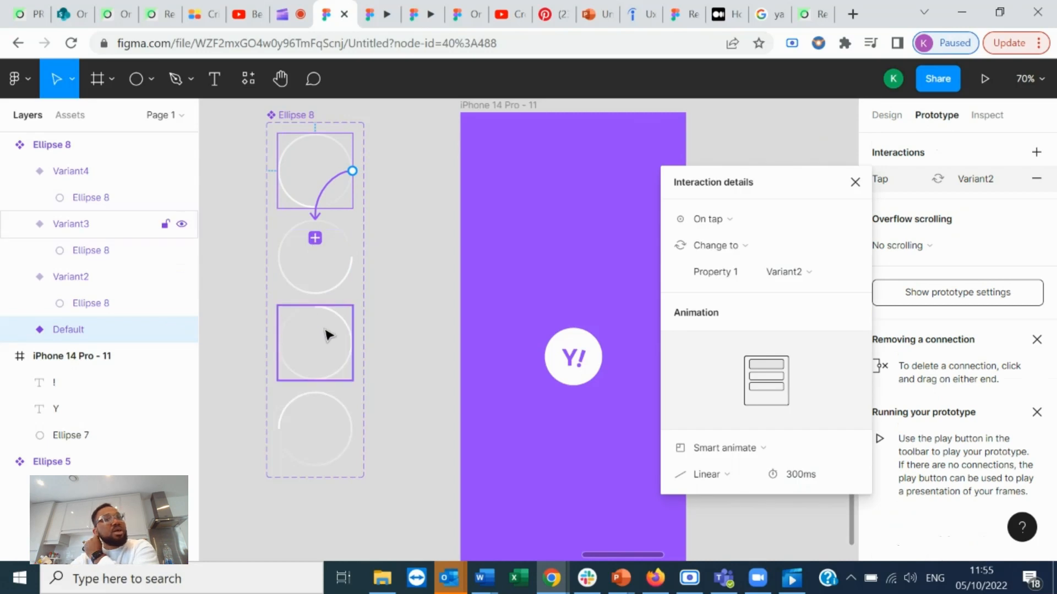
click(732, 219)
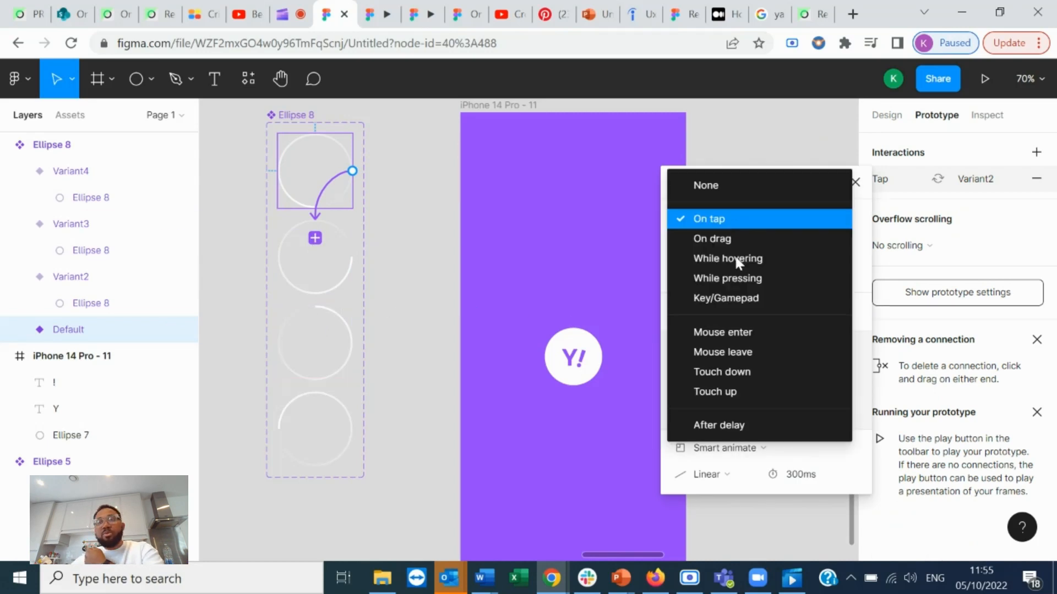
click(727, 423)
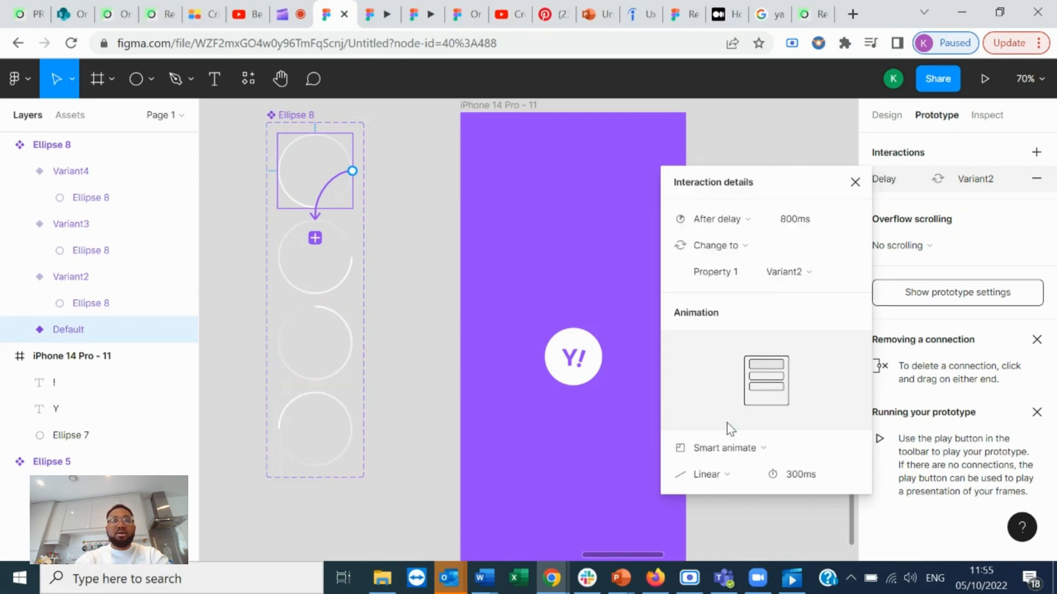
- Use Smart animate with Linear easing and a delay of 1 ms for the Default-to-Variant2 interaction
click(721, 477)
click(725, 276)
click(721, 449)
click(716, 424)
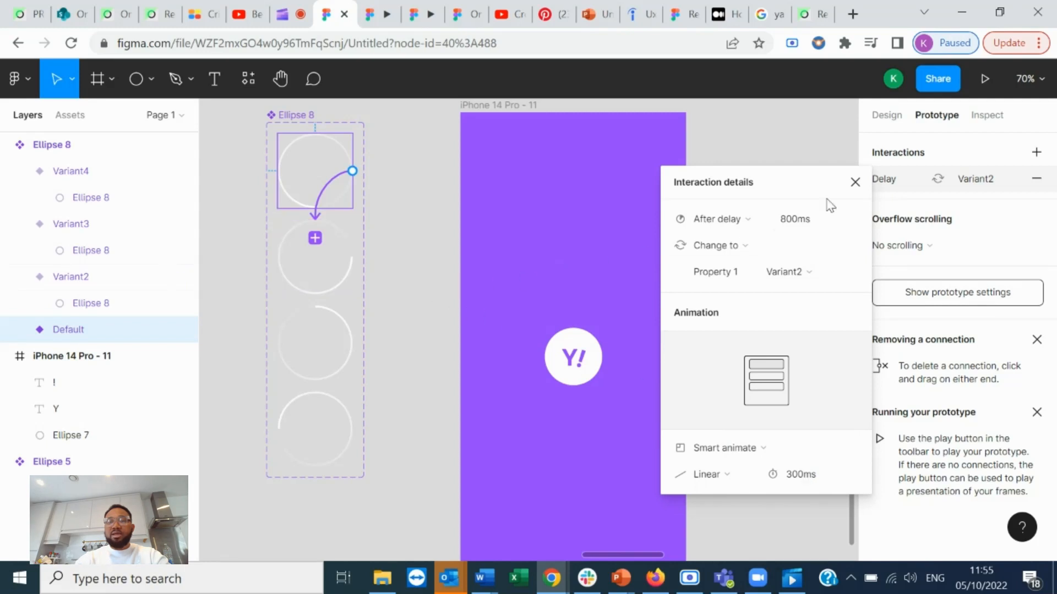
click(806, 230)
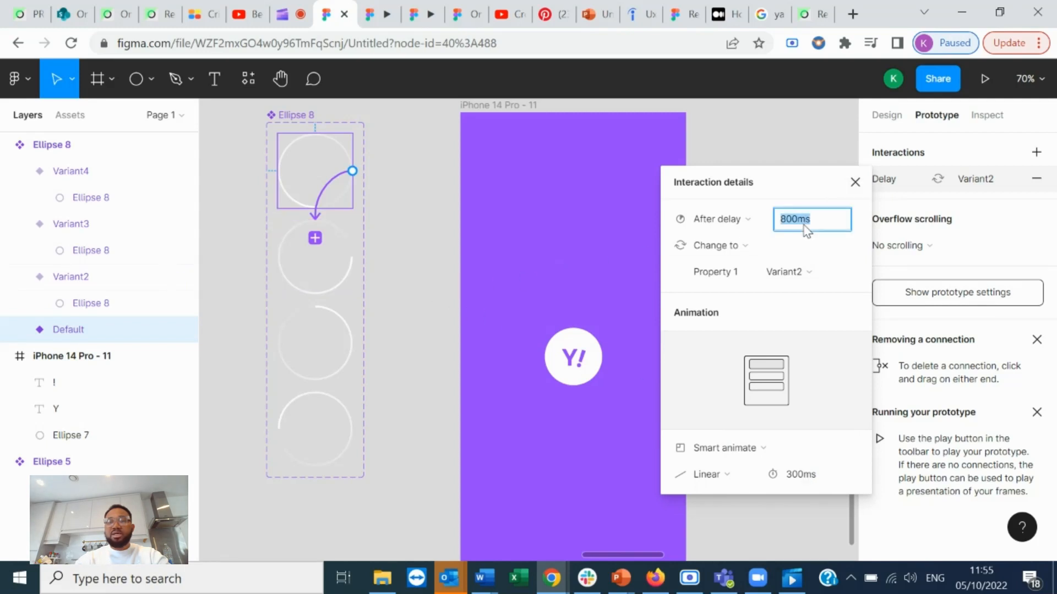
text(1)
key(Return)
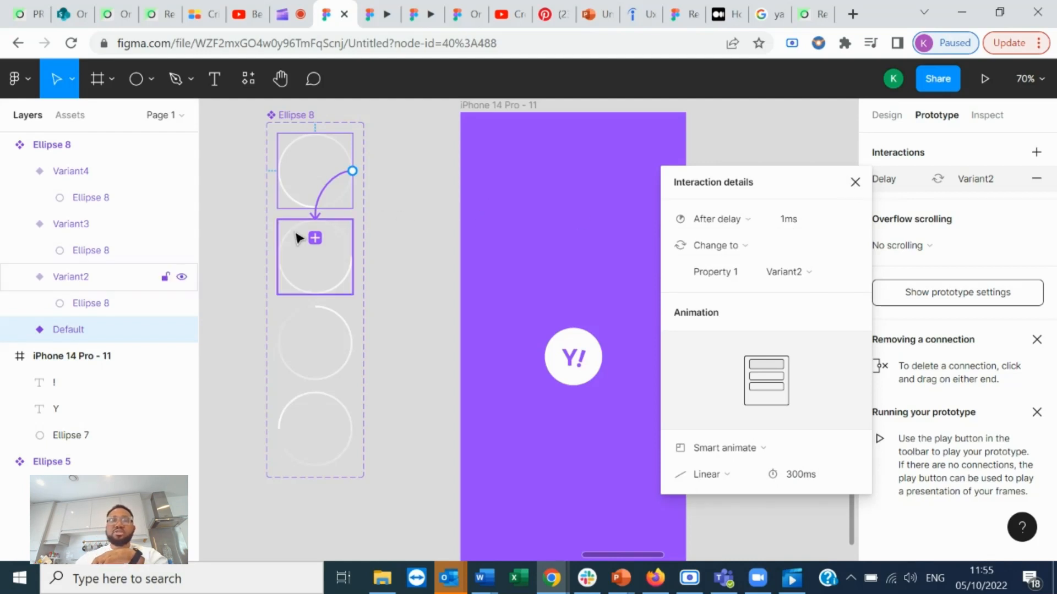
click(855, 182)
- Connect Variant2 to Variant3 with an After delay interaction of 1 ms
click(337, 274)
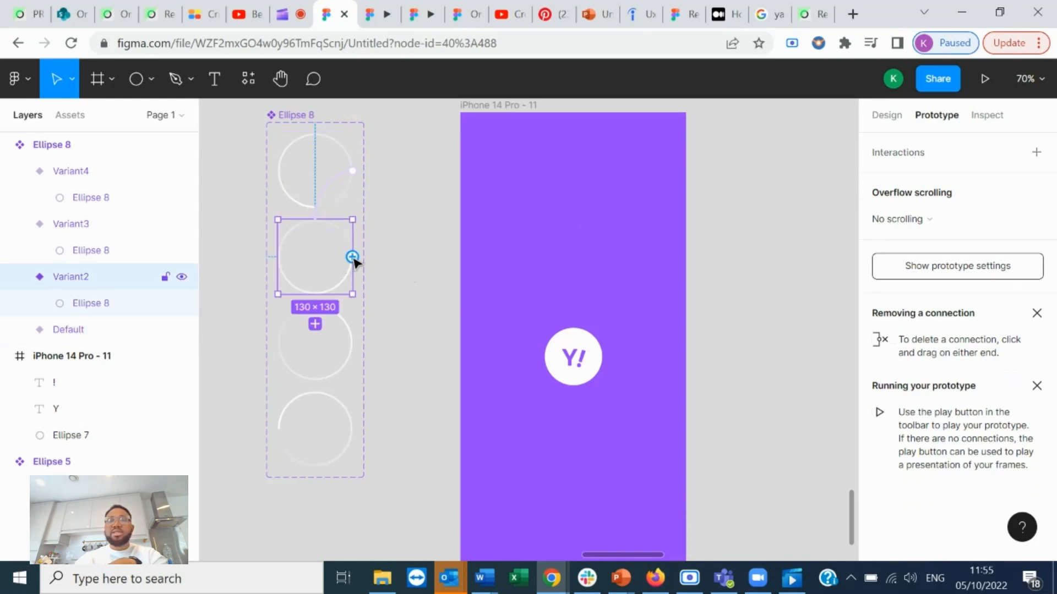
drag(352, 257, 315, 324)
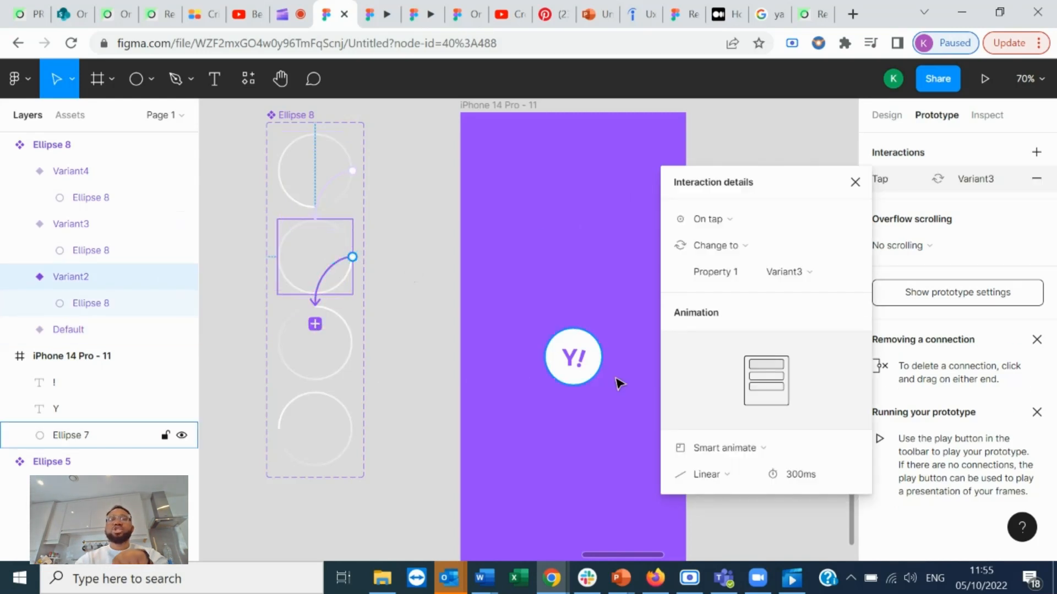
click(730, 218)
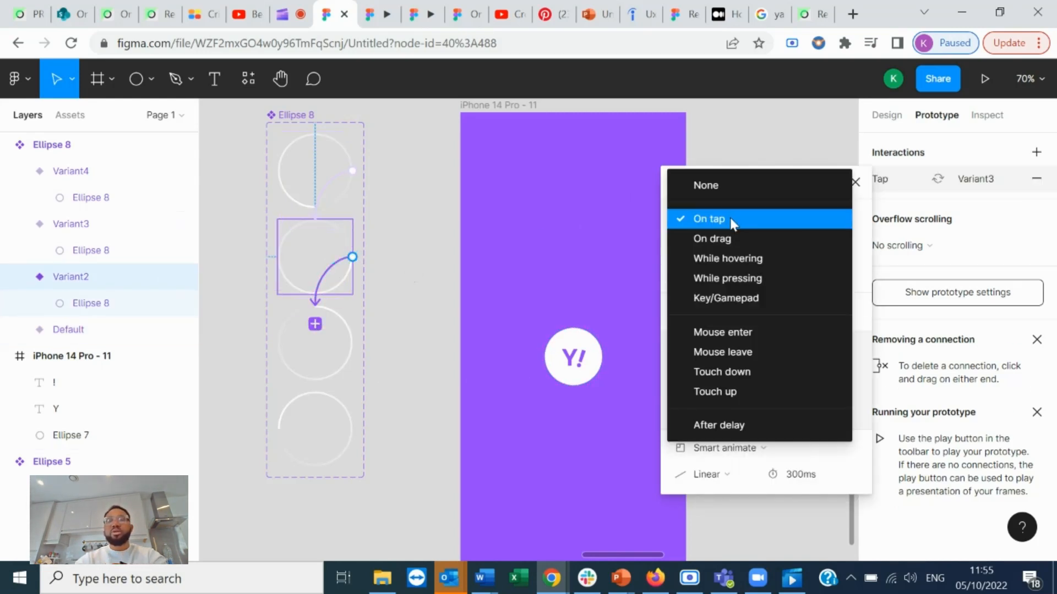
click(735, 425)
click(798, 226)
text(1)
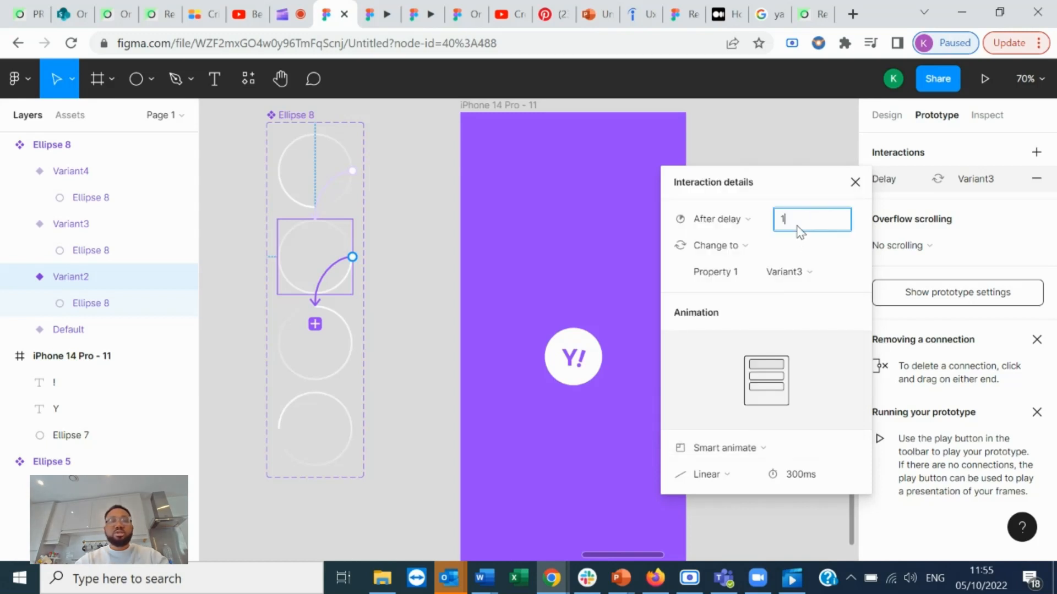
key(Return)
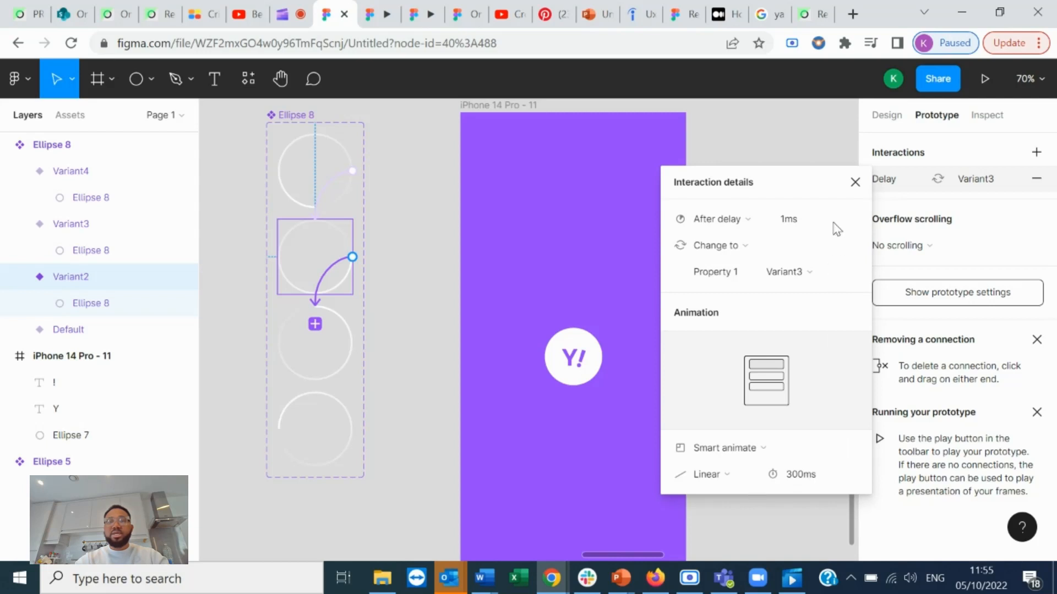
click(855, 182)
- Connect Variant3 to Variant4 with an After delay interaction of 1 ms
click(328, 352)
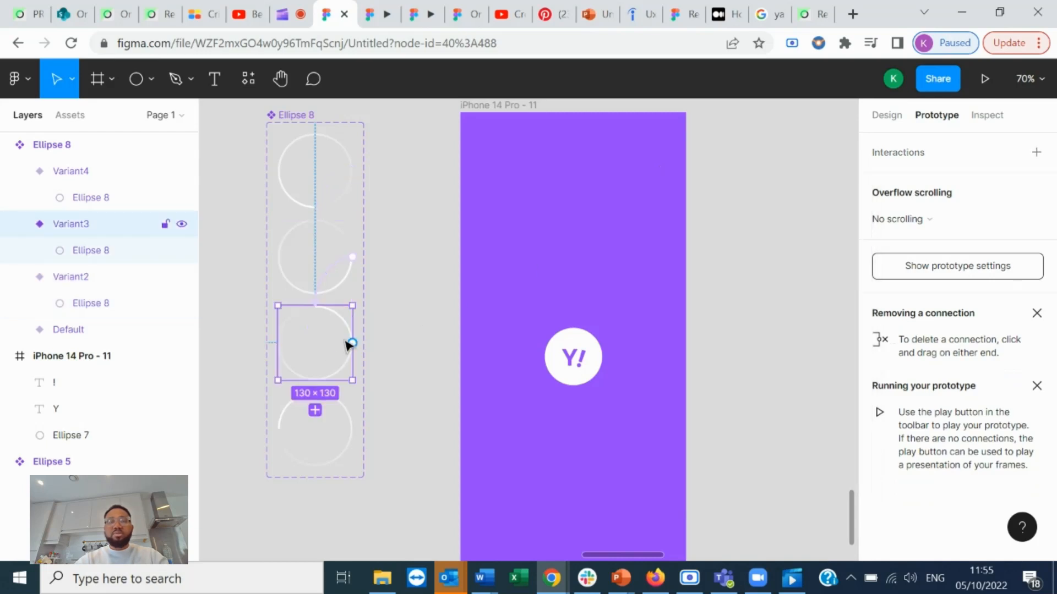
drag(352, 343, 318, 415)
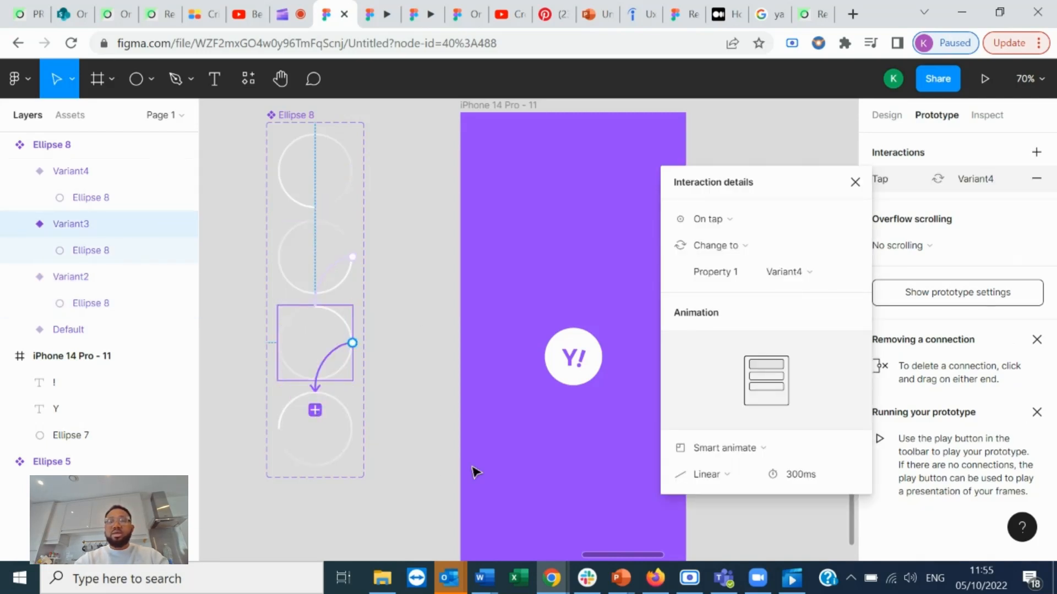
click(720, 223)
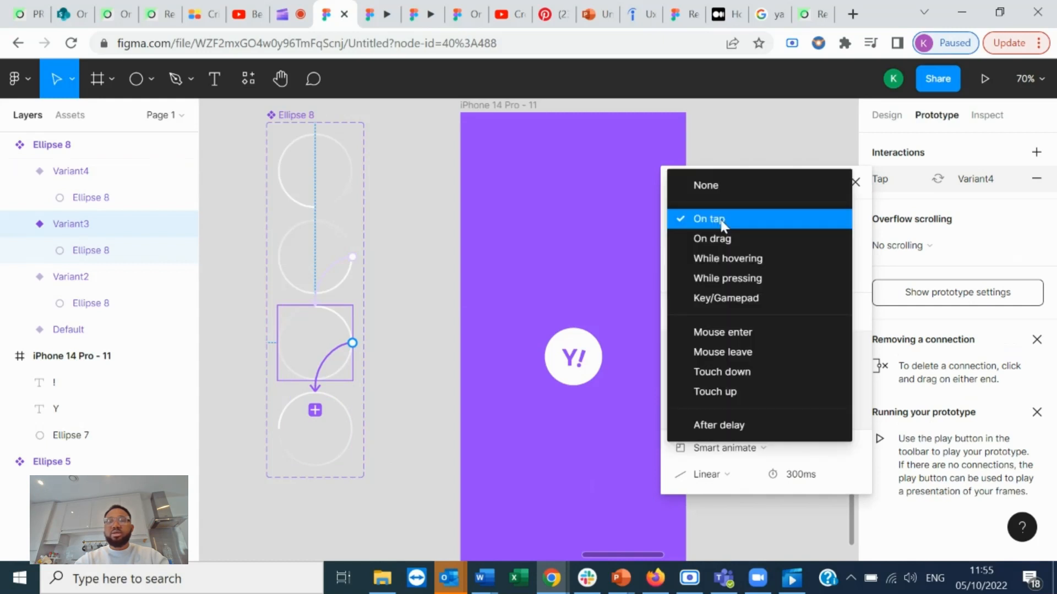
click(742, 426)
click(805, 223)
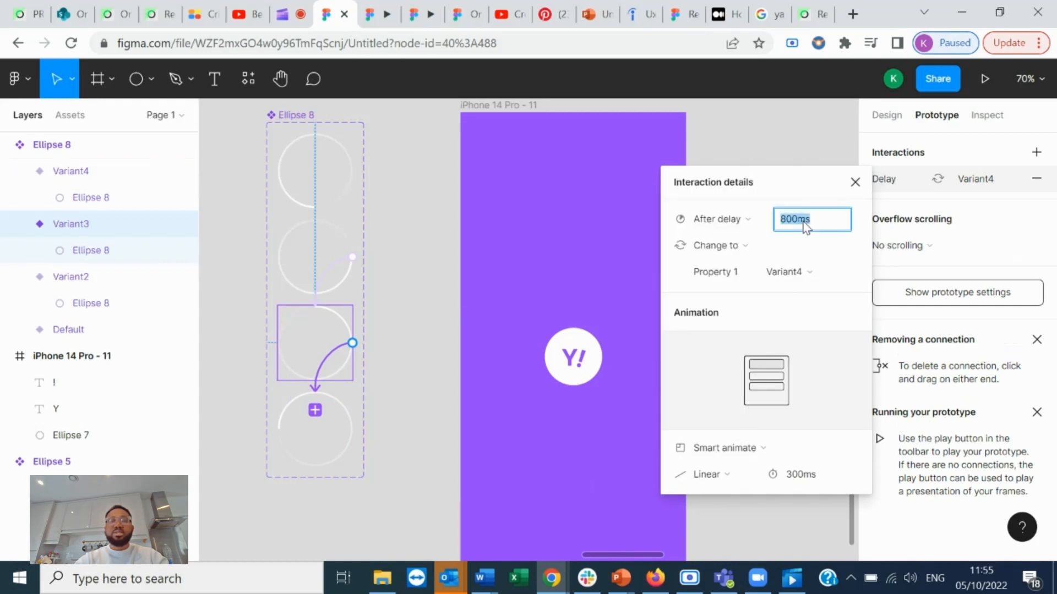
text(1)
key(Return)
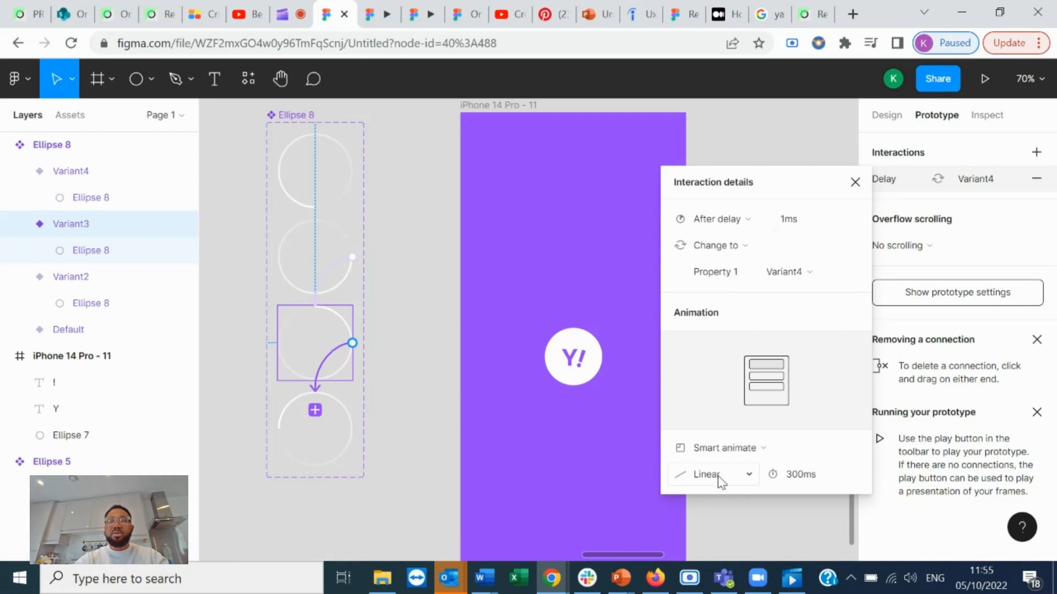
click(855, 184)
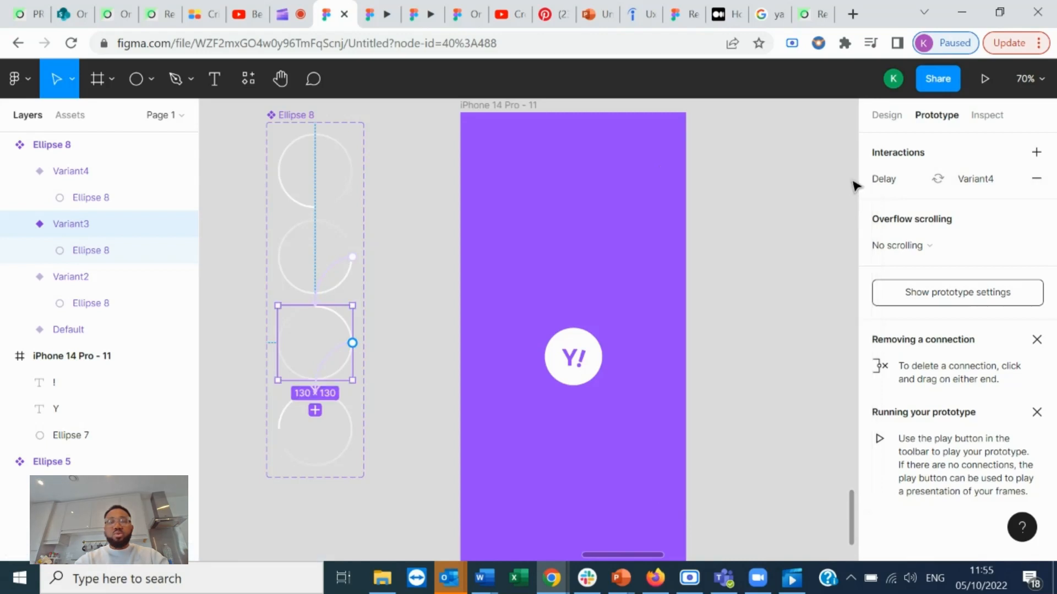
- Loop Variant4 back to the Default variant with an After delay interaction of 1 ms
click(302, 458)
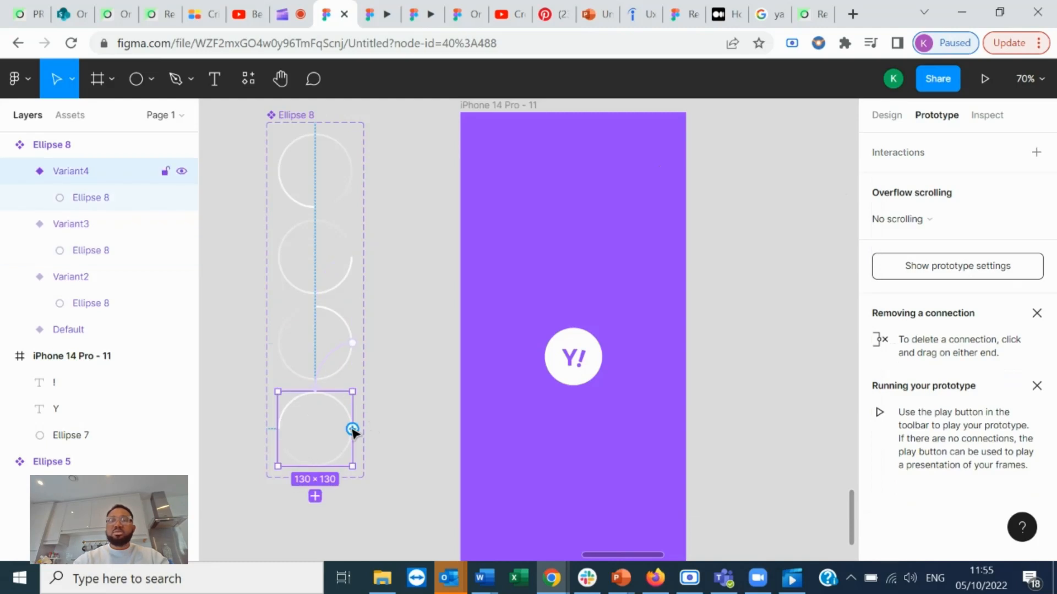
drag(353, 430, 319, 200)
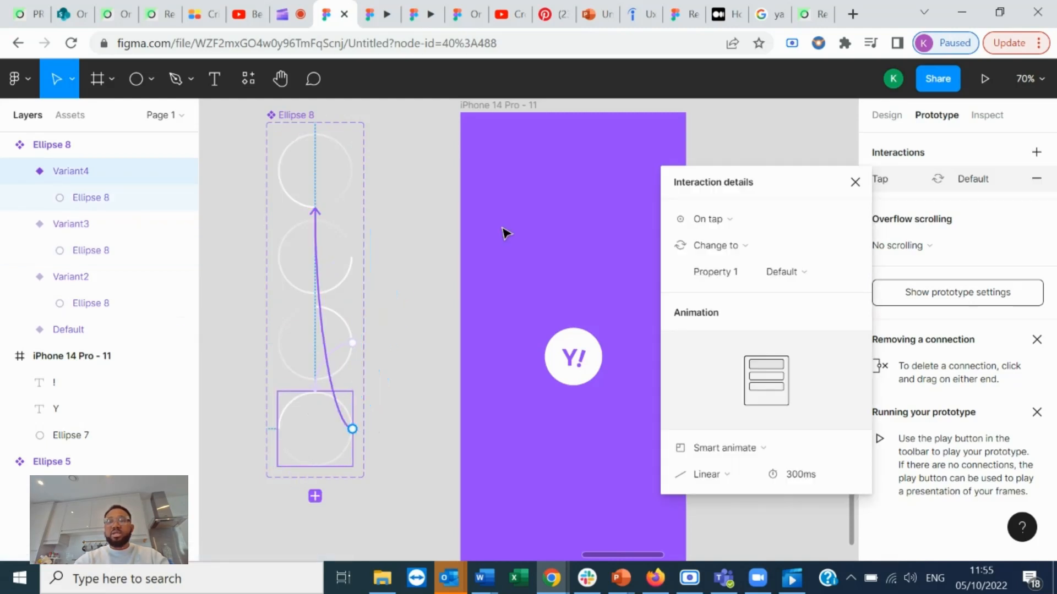
click(754, 220)
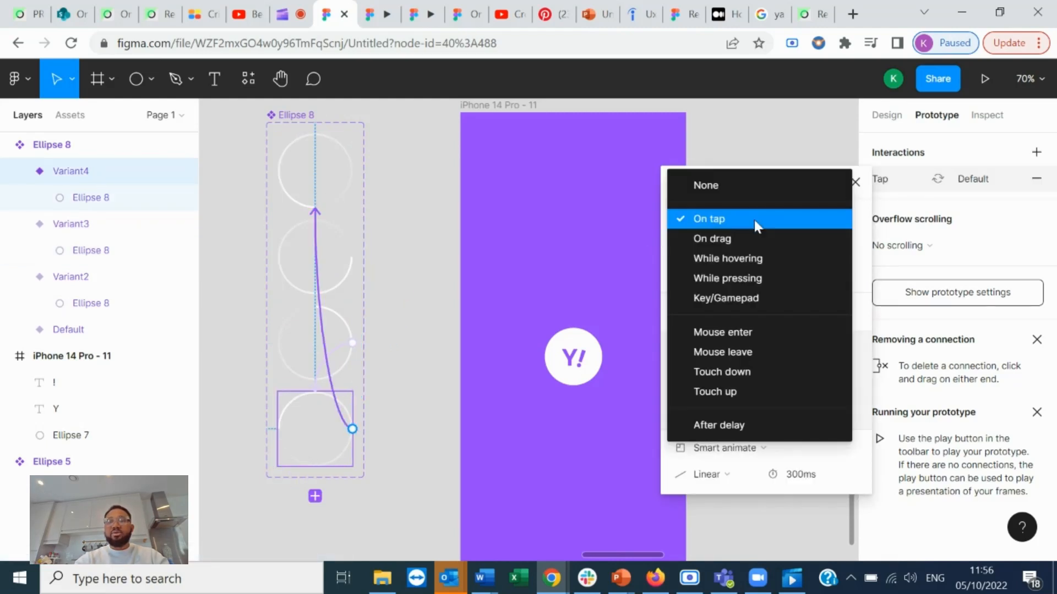
click(745, 418)
click(788, 228)
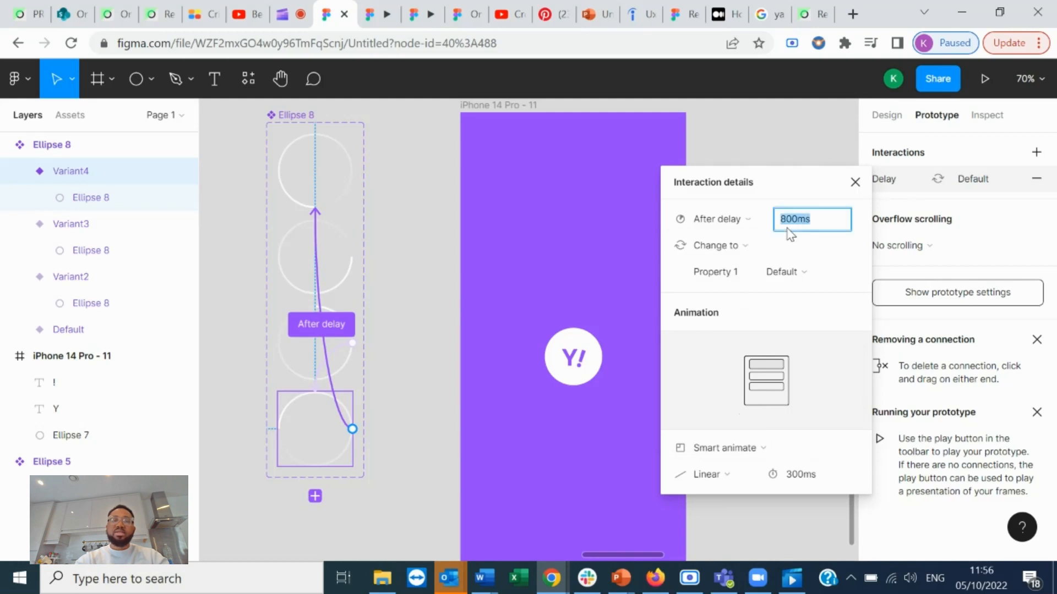
text(1)
key(Return)
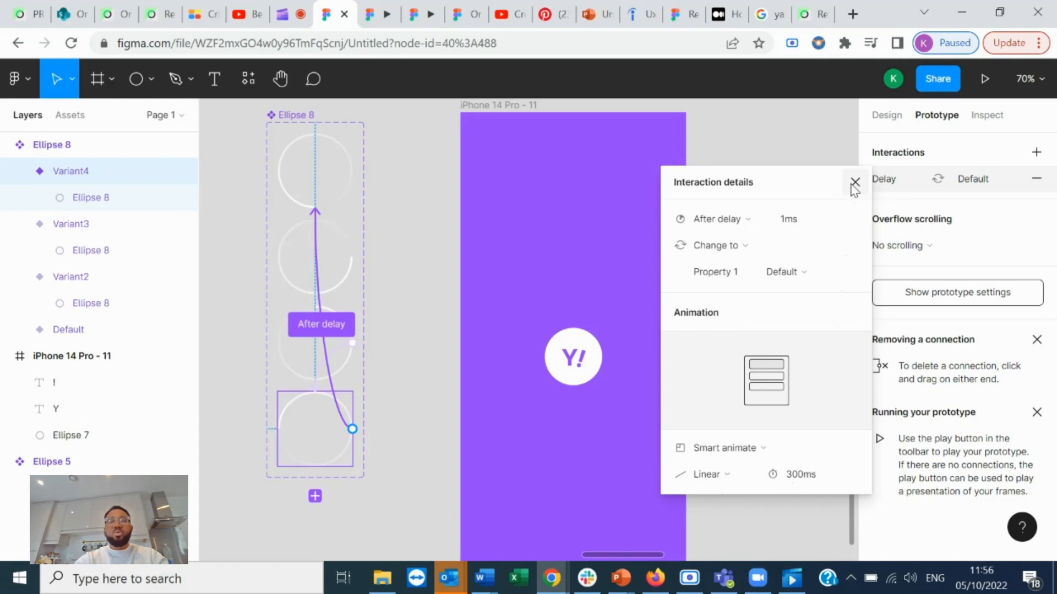
click(852, 185)
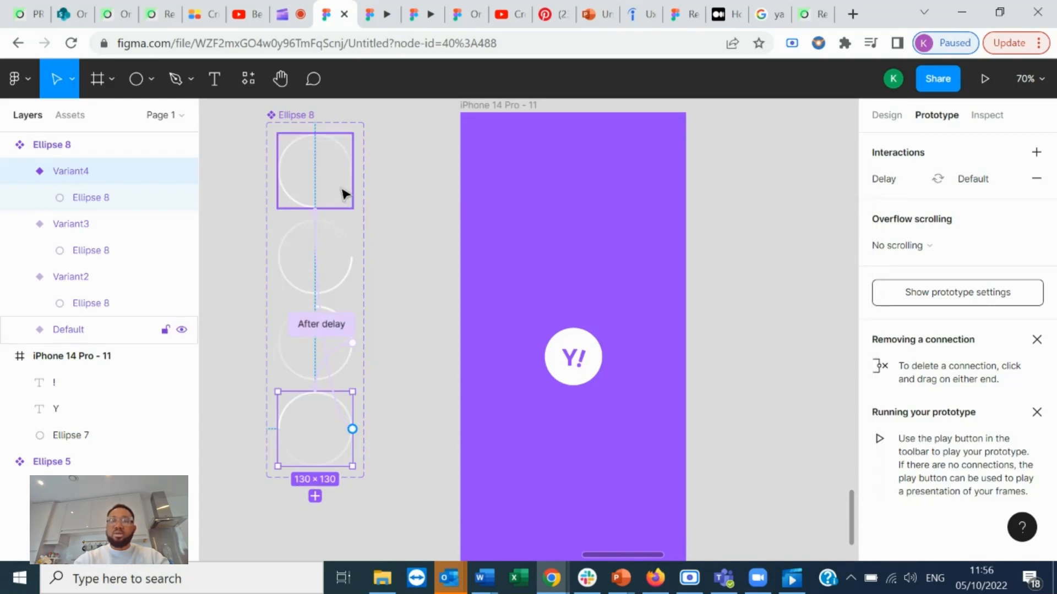
- Place an instance of the ring spinner component on the iPhone 14 Pro - 11 frame and center it horizontally and vertically
click(70, 115)
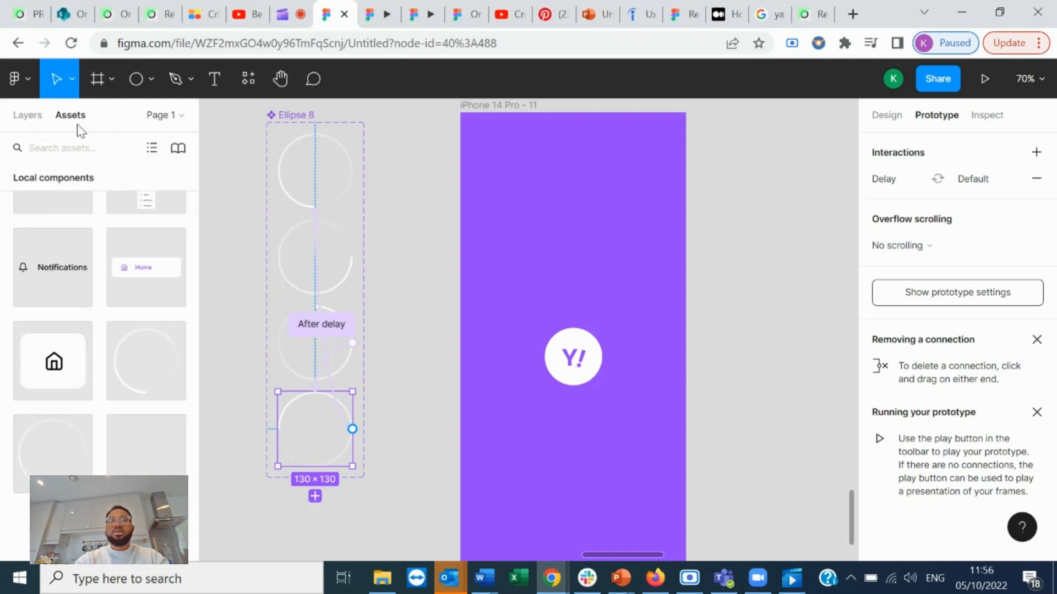
click(62, 462)
drag(60, 463, 578, 364)
click(886, 116)
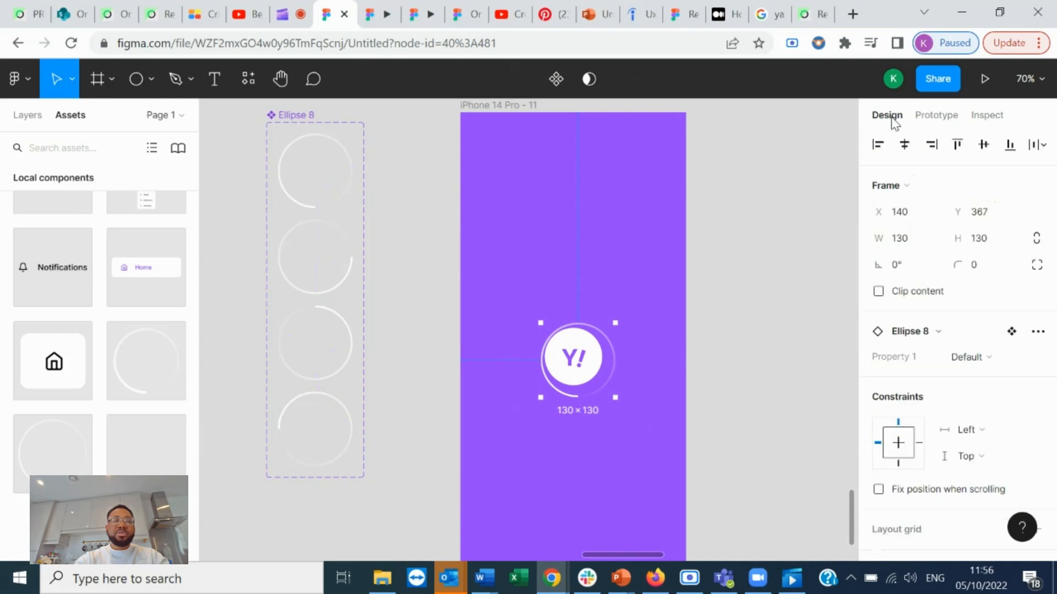
click(904, 145)
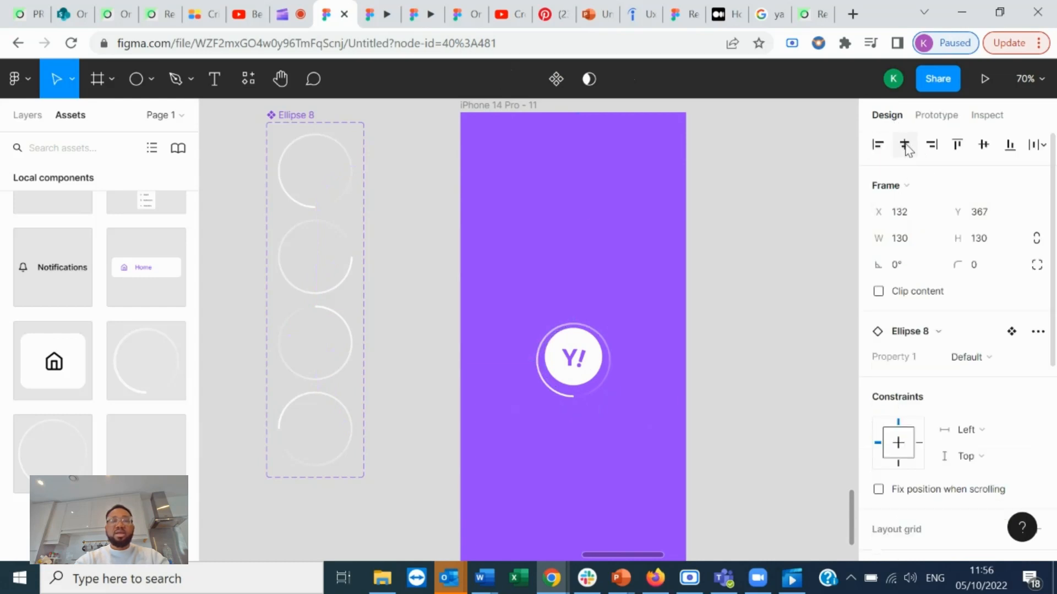
click(984, 147)
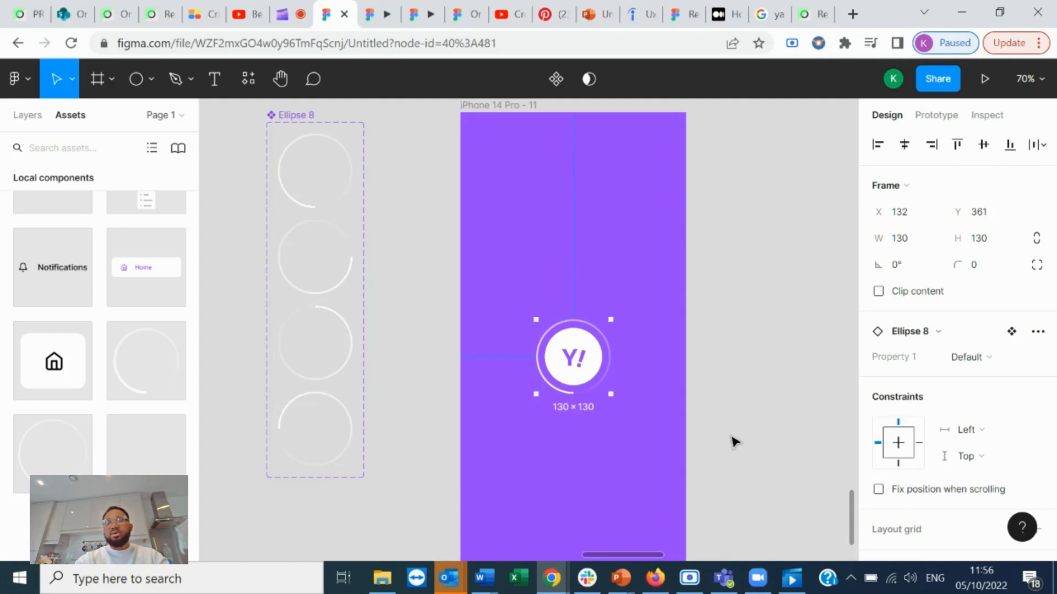
- Duplicate the iPhone 14 Pro - 11 frame and delete the ring spinner from the copy
scroll(278, 125, right, 5)
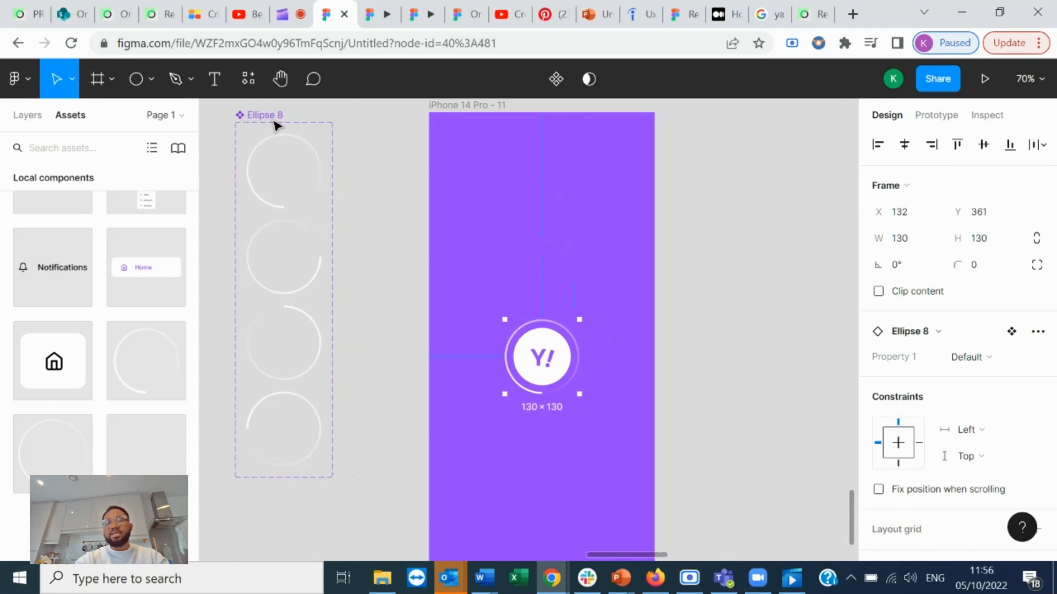
scroll(342, 215, down, 2)
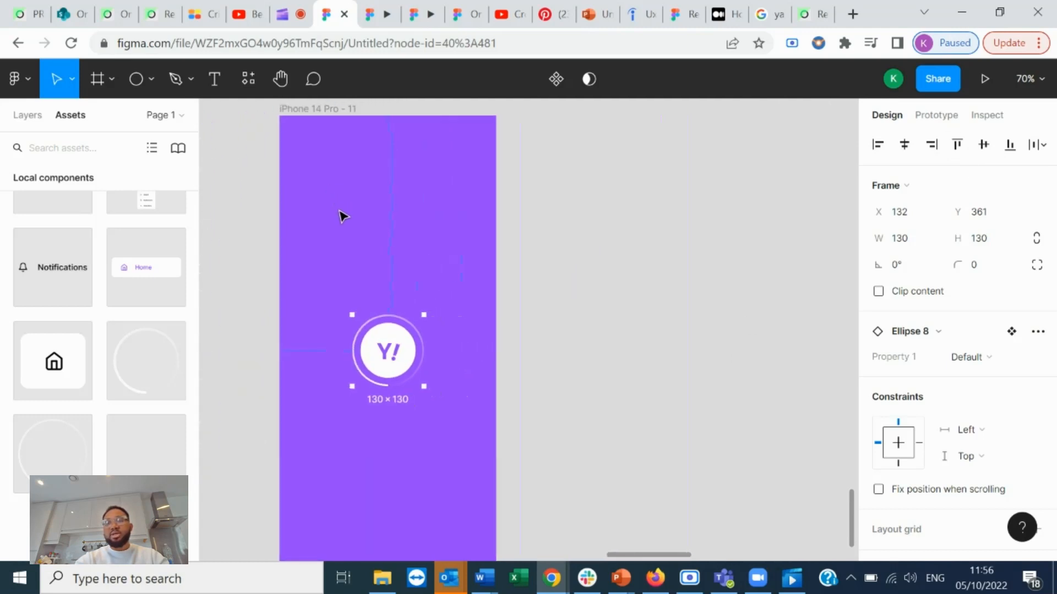
scroll(341, 214, right, 2)
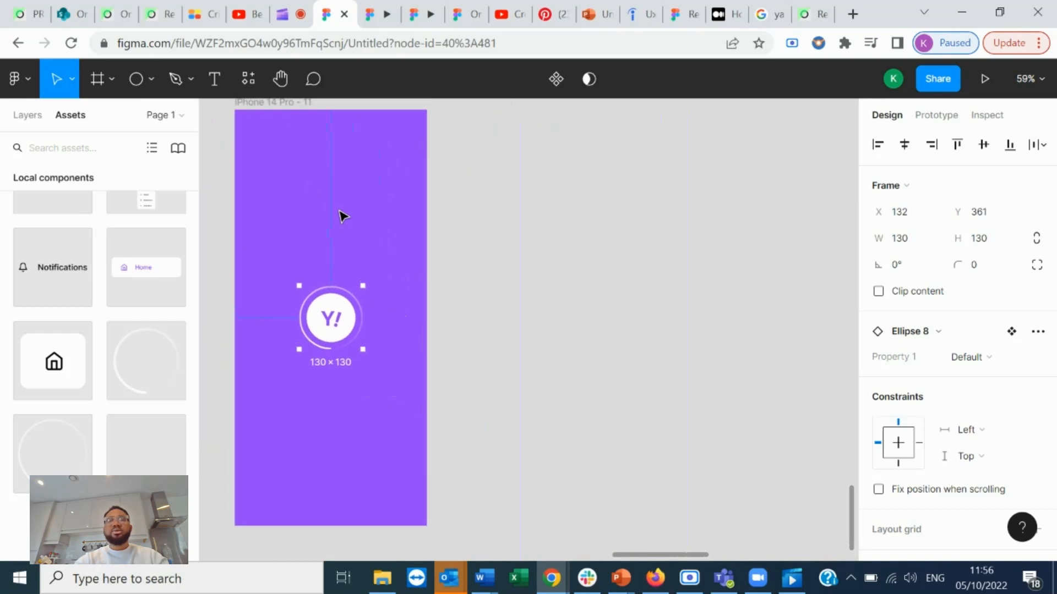
click(575, 366)
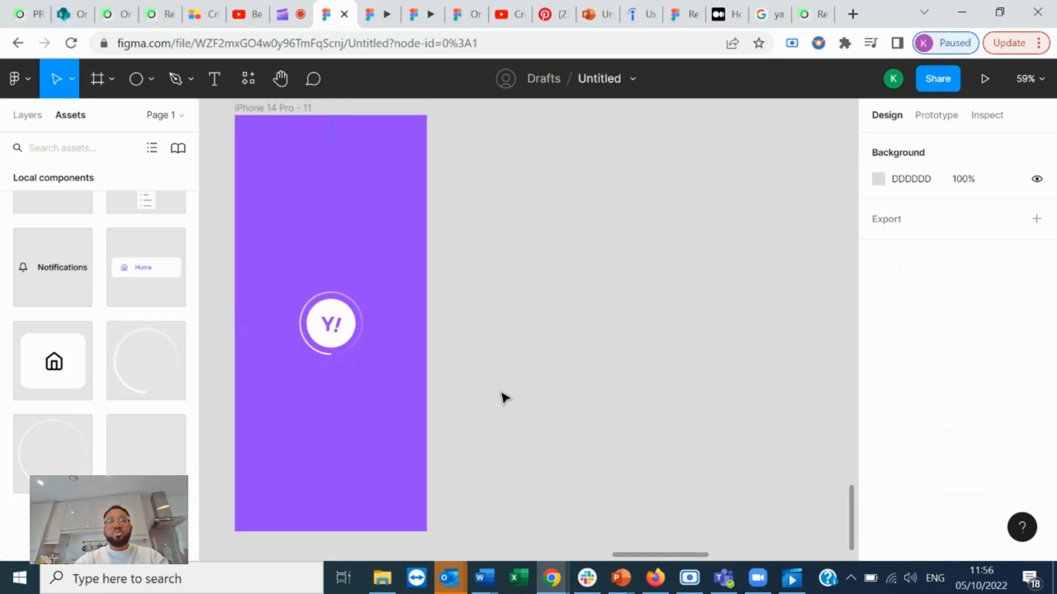
click(267, 109)
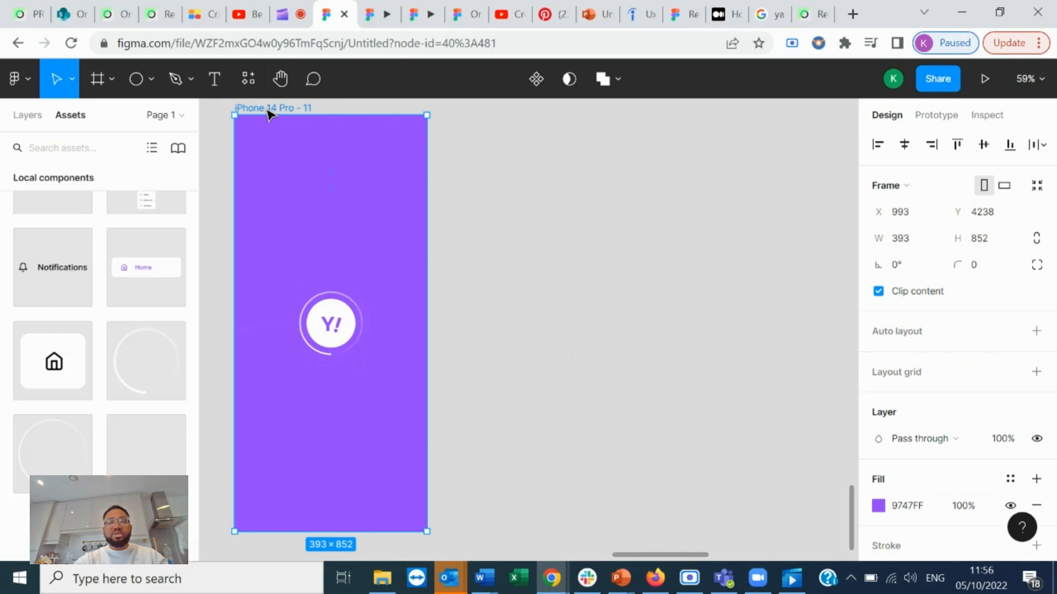
key(ctrl+d)
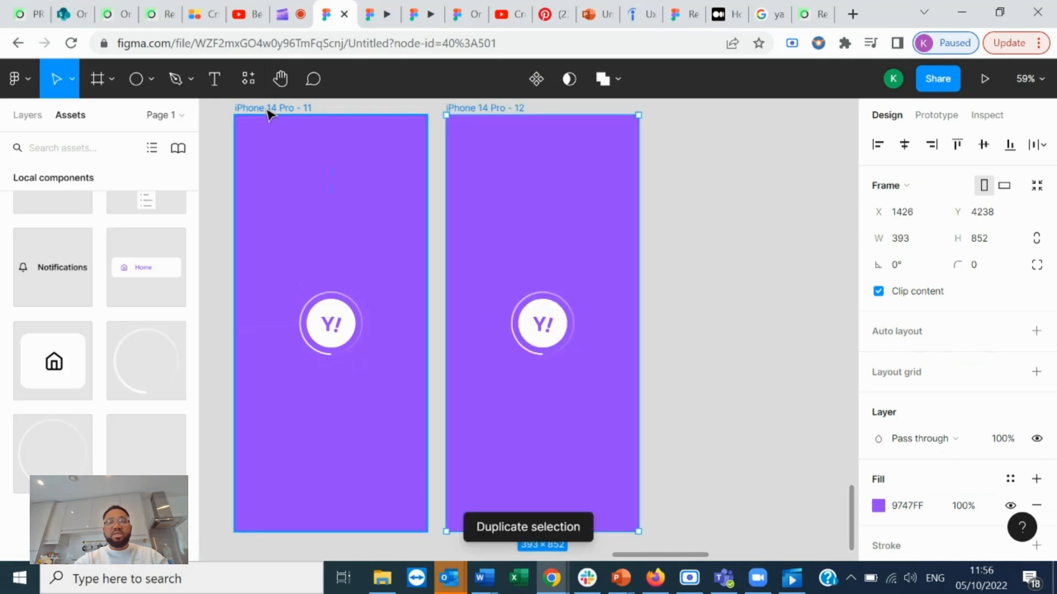
click(538, 356)
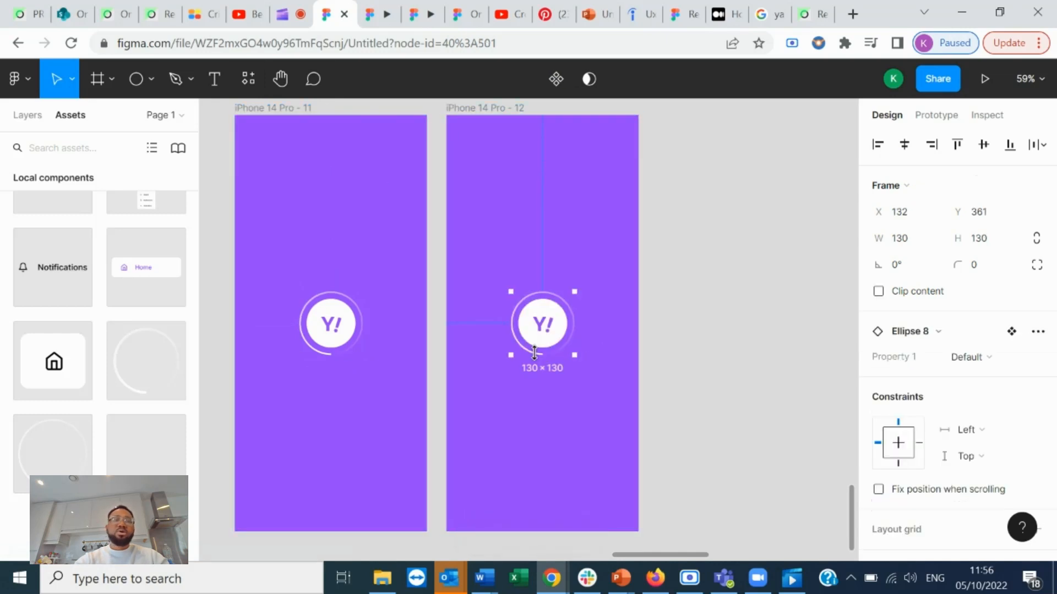
key(Delete)
- Scale the white logo circle in the duplicated frame to about 167 × 167 and center it horizontally and vertically
click(532, 345)
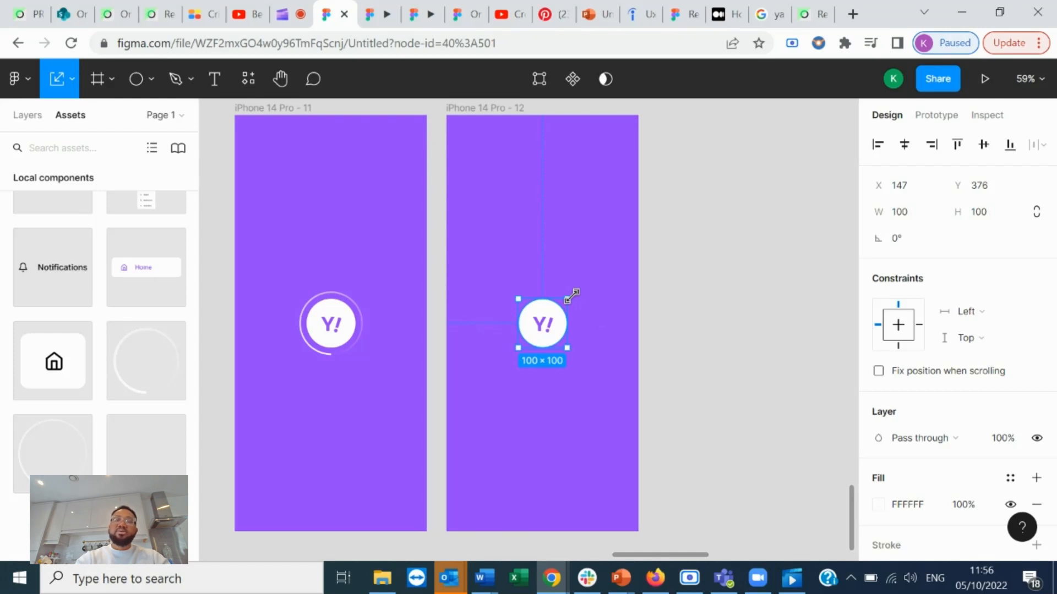
drag(575, 291, 600, 267)
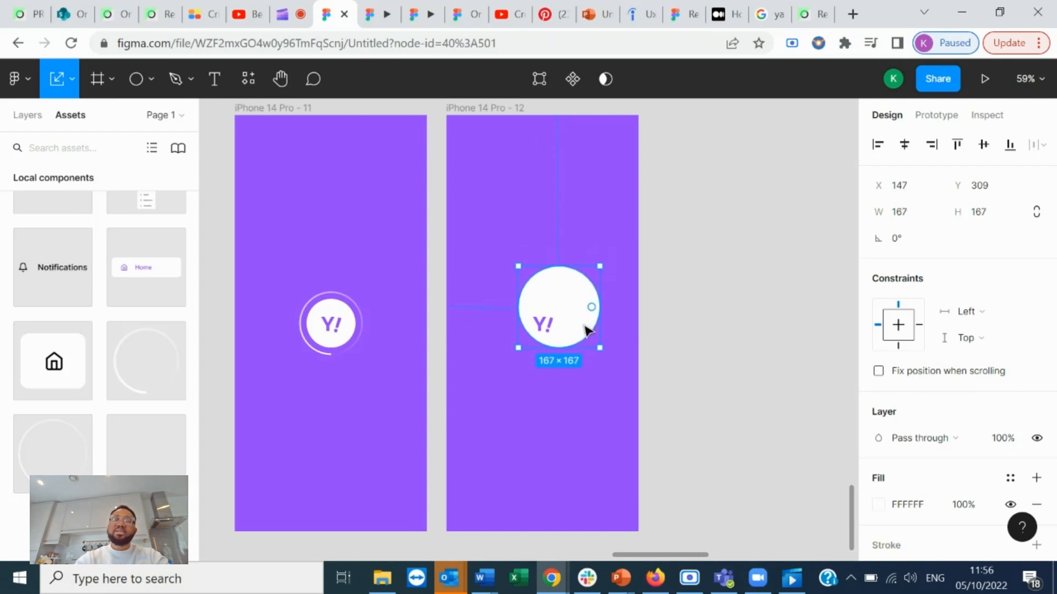
click(909, 147)
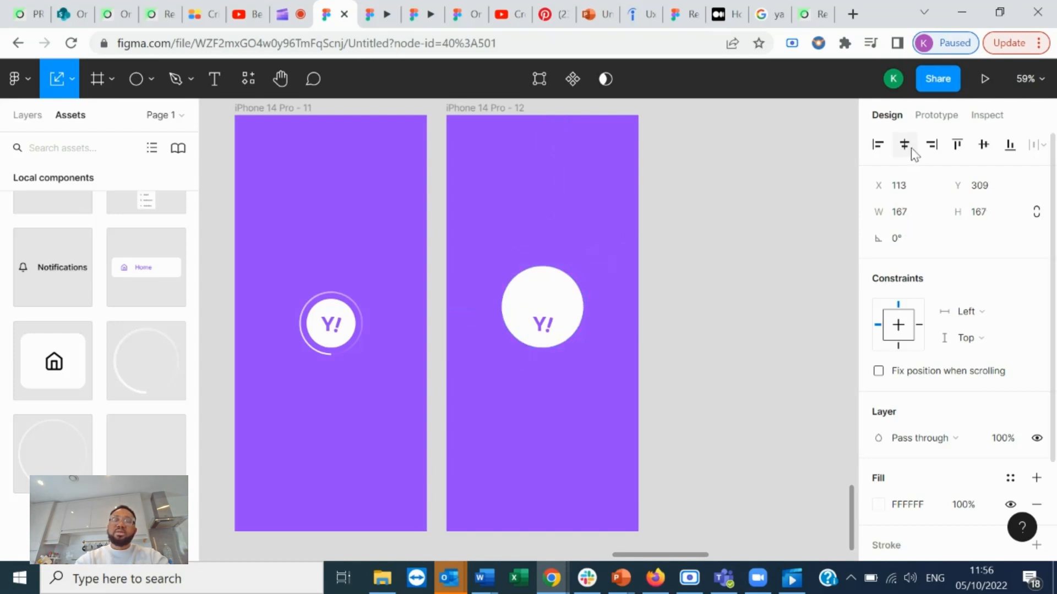
click(985, 145)
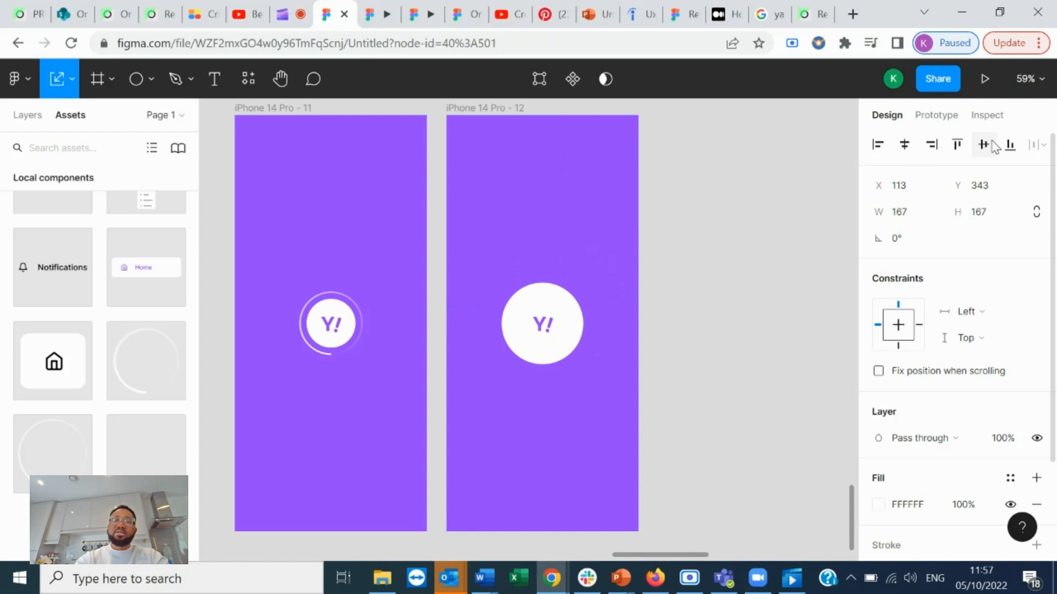
- Duplicate the iPhone 14 Pro - 12 frame and scale the copy's white circle to about 230 × 230, centered horizontally and vertically
click(496, 108)
key(ctrl+d)
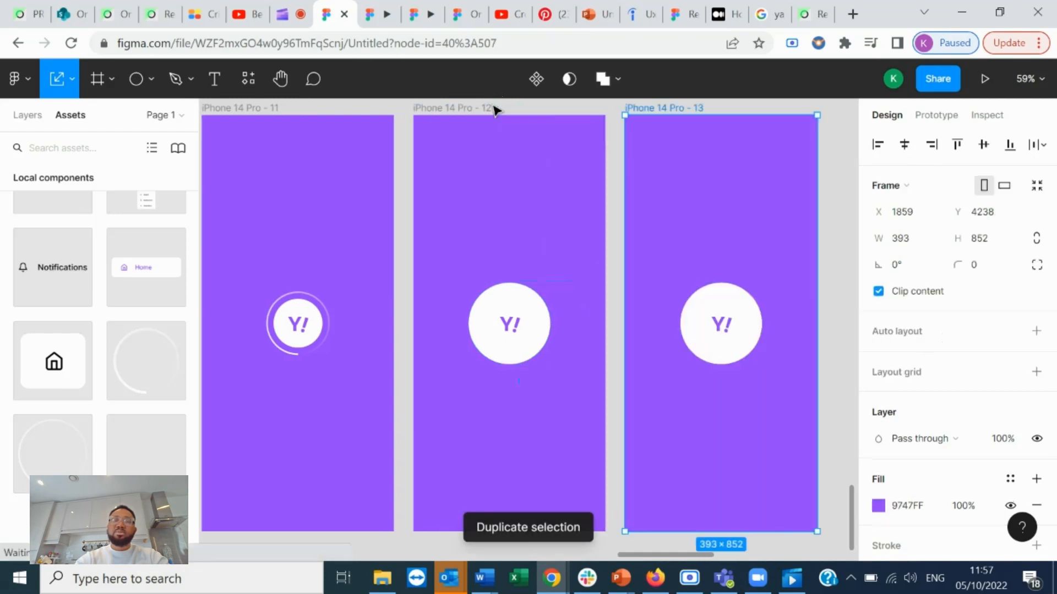
click(750, 355)
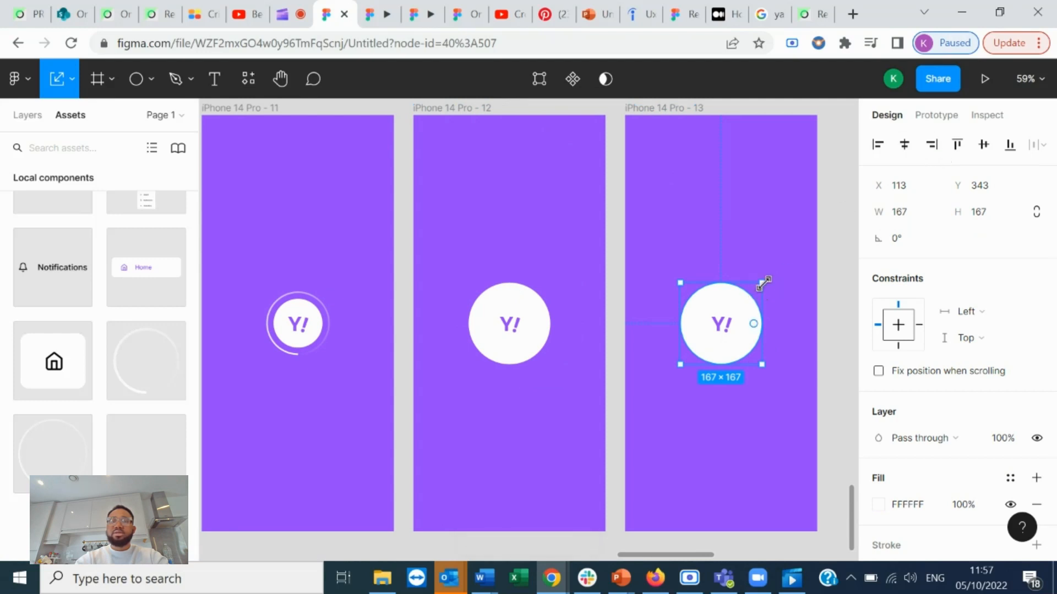
drag(762, 283, 780, 252)
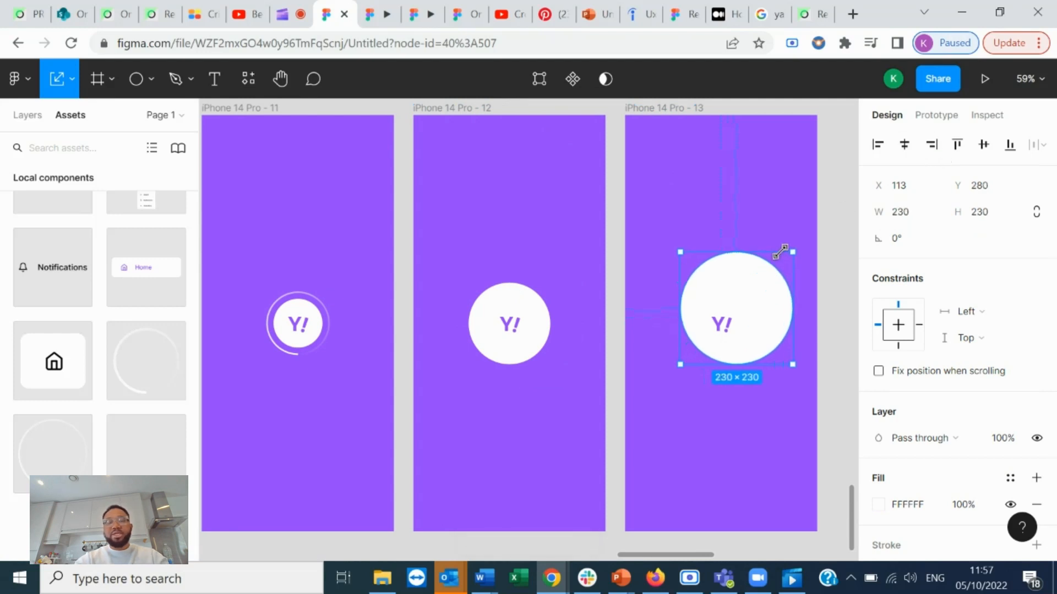
click(904, 145)
click(984, 145)
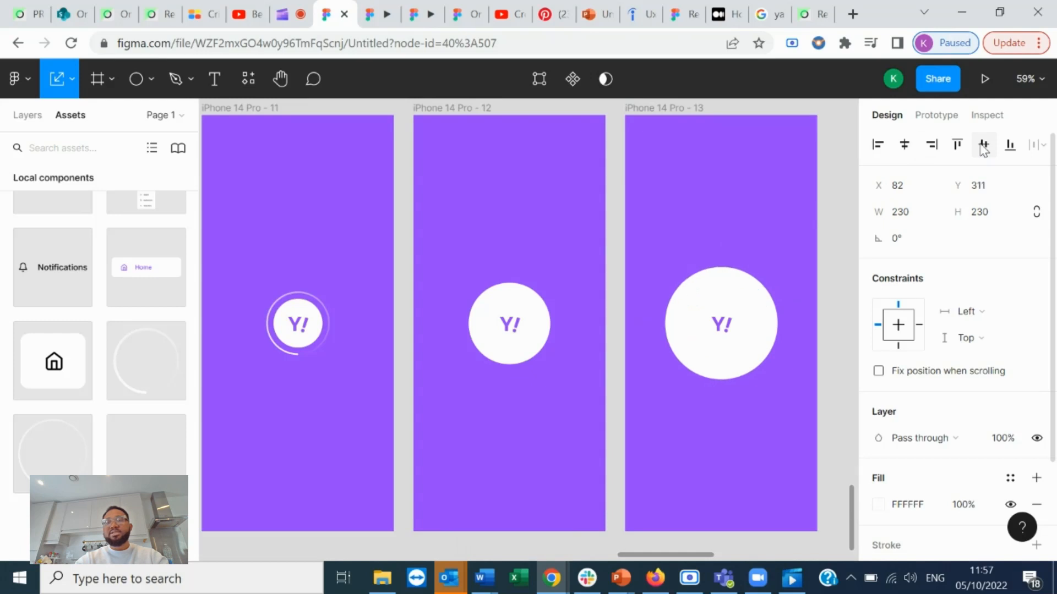
- Duplicate the iPhone 14 Pro - 13 frame and enlarge the copy's white circle to about 288 × 288, centered on both axes
click(661, 115)
scroll(657, 109, right, 5)
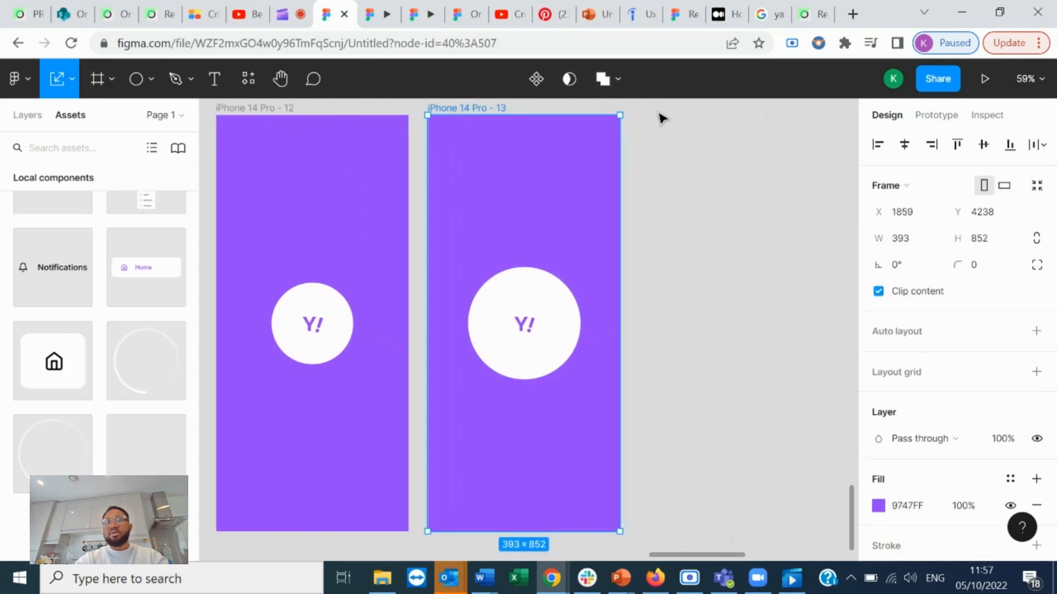
key(ctrl+d)
scroll(661, 126, right, 4)
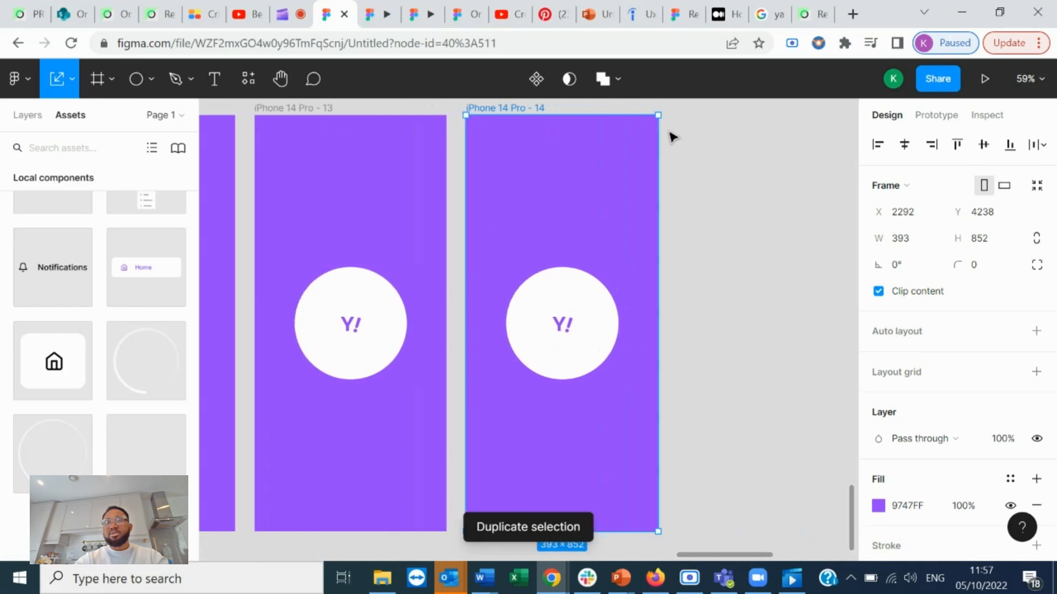
click(590, 361)
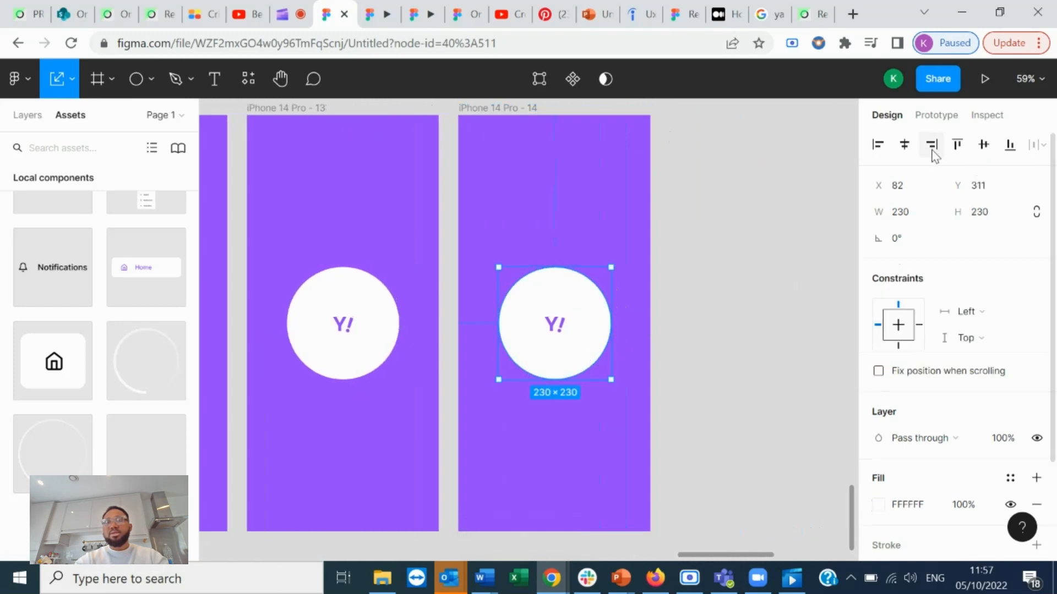
drag(615, 270, 639, 241)
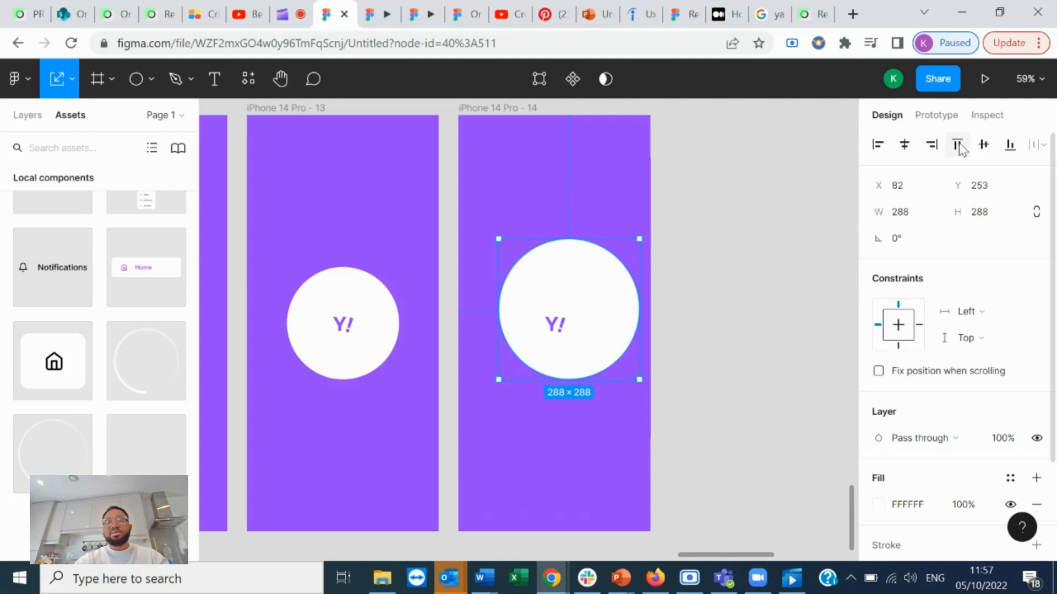
click(981, 145)
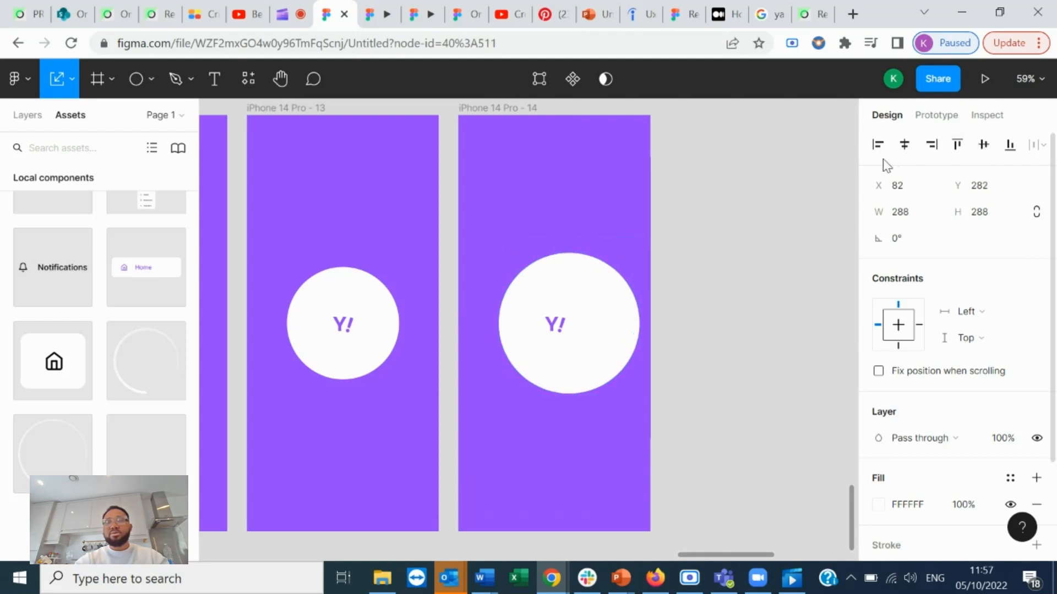
click(905, 147)
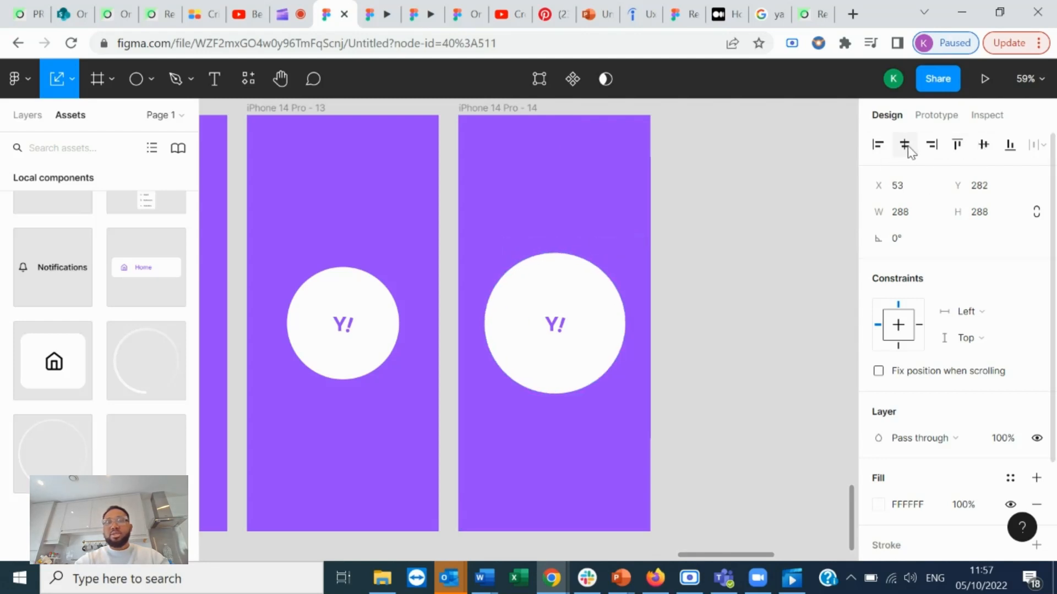
- Duplicate the iPhone 14 Pro - 14 frame and scale the copy's circle to about 395 × 395 so it spans the frame width, centered both ways
click(501, 108)
key(ctrl+d)
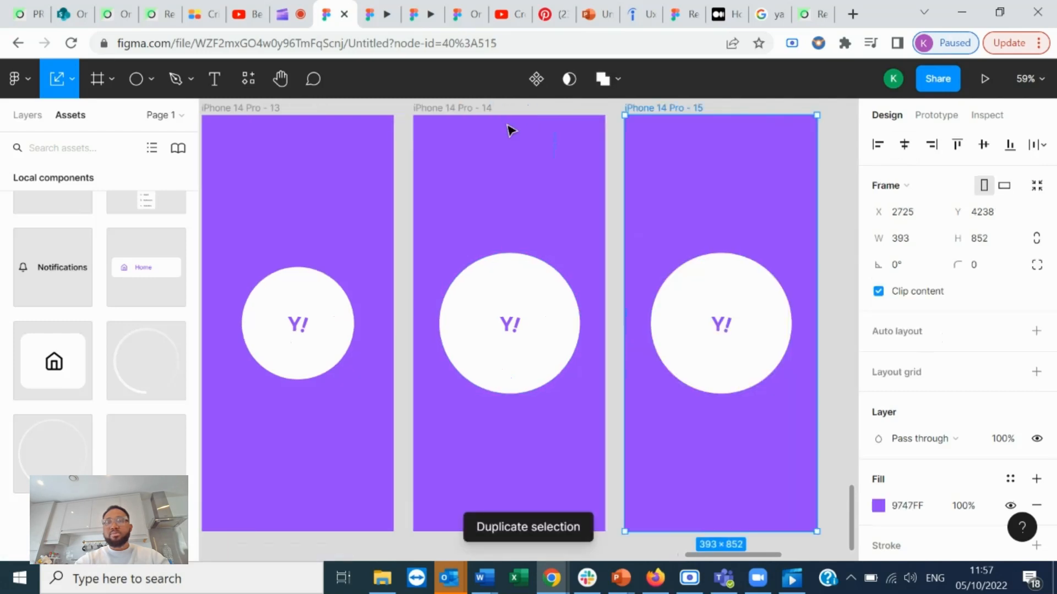
ctrl+scroll(555, 283, down, 3)
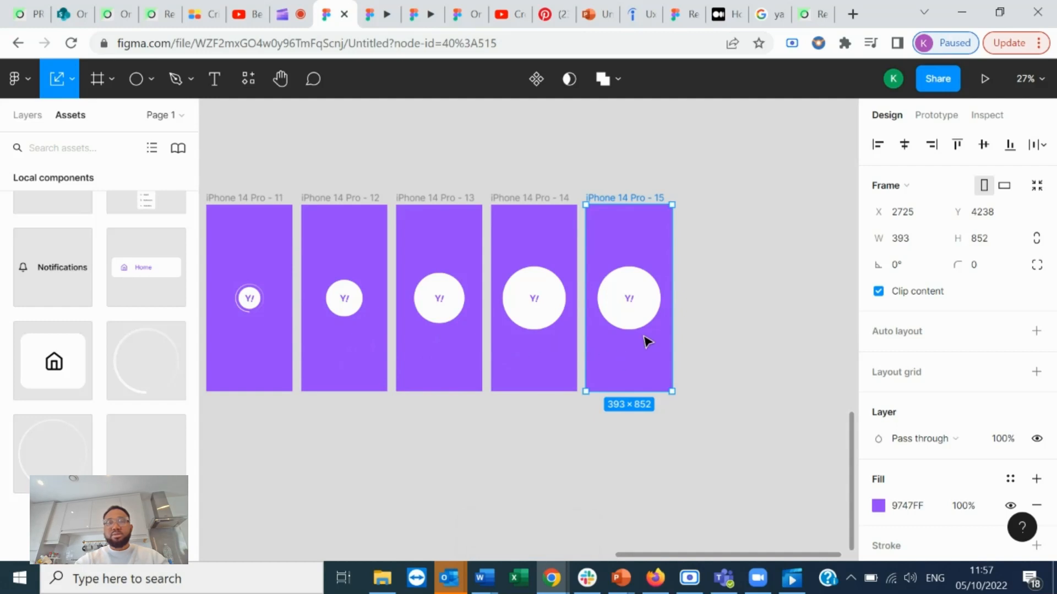
scroll(648, 342, up, 5)
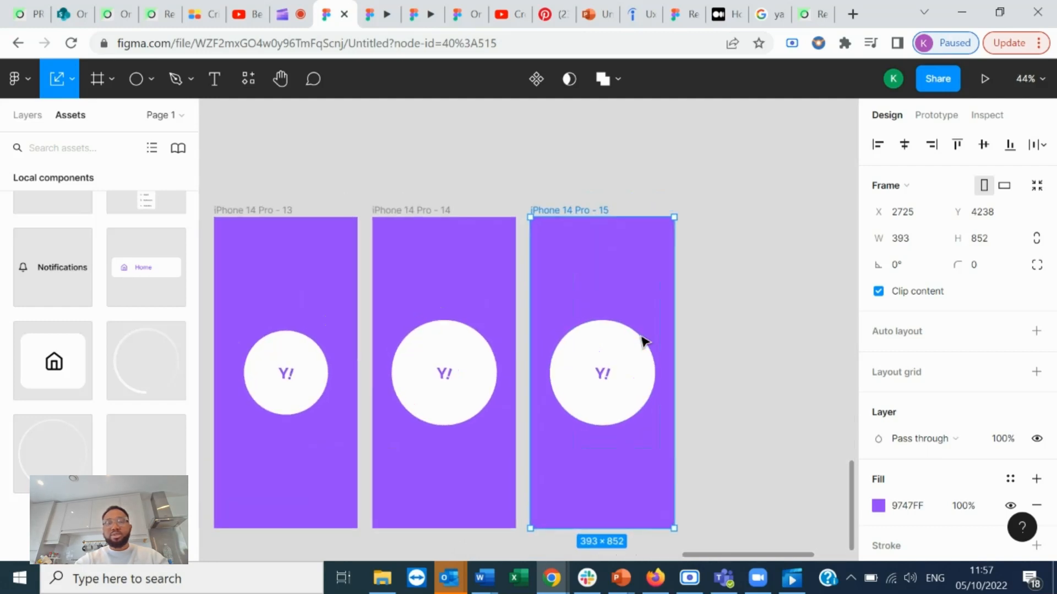
click(621, 381)
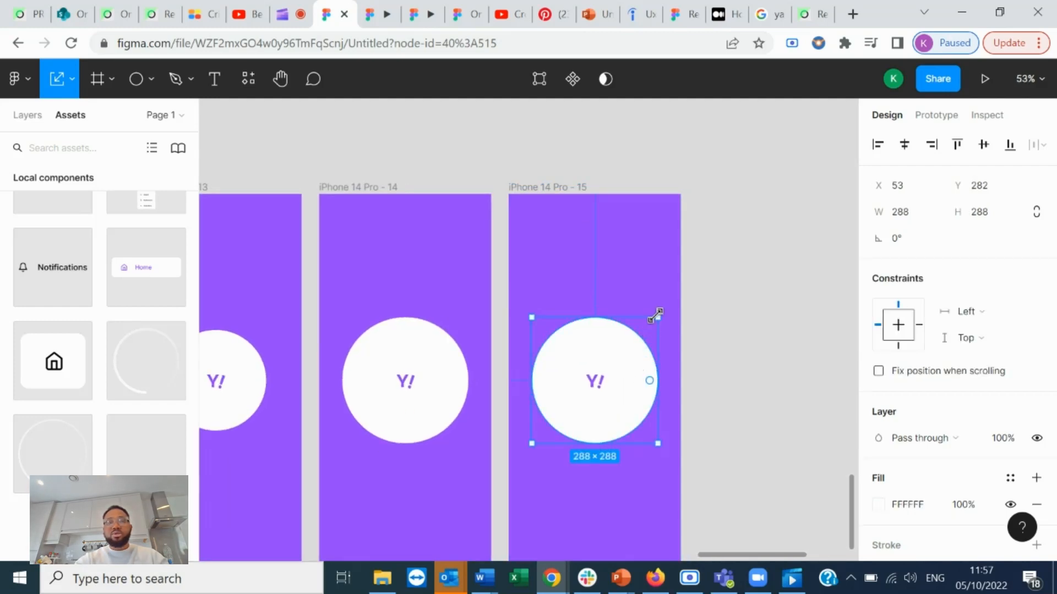
drag(657, 317, 680, 294)
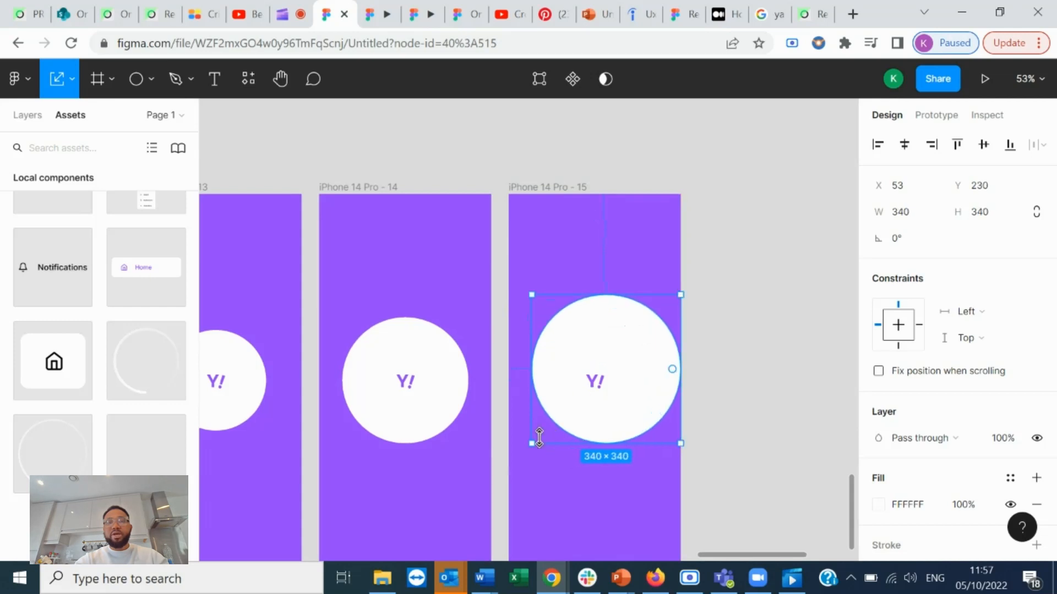
drag(533, 446, 515, 467)
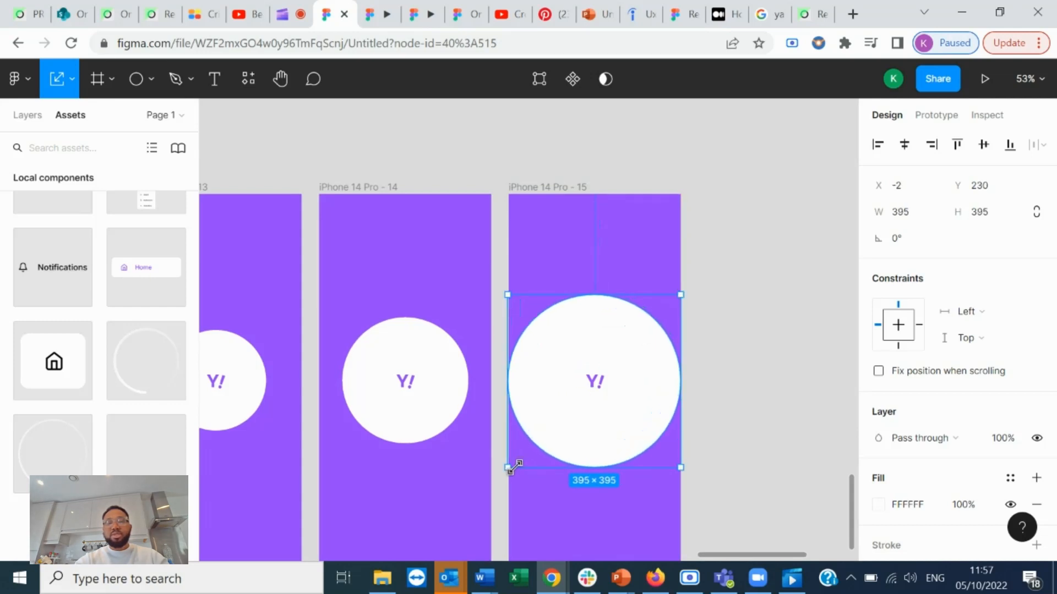
scroll(517, 472, down, 2)
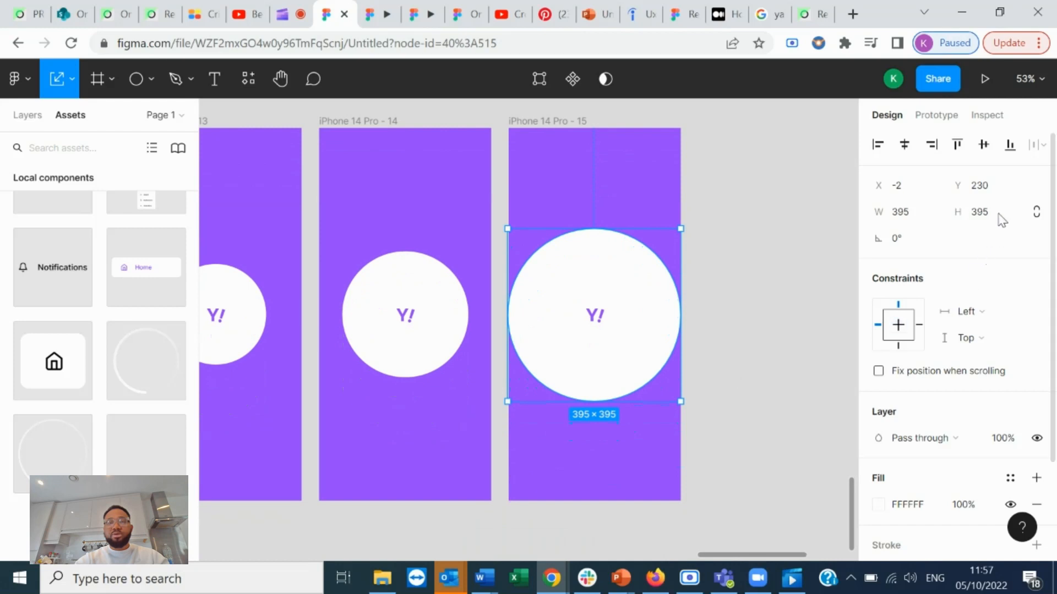
click(900, 149)
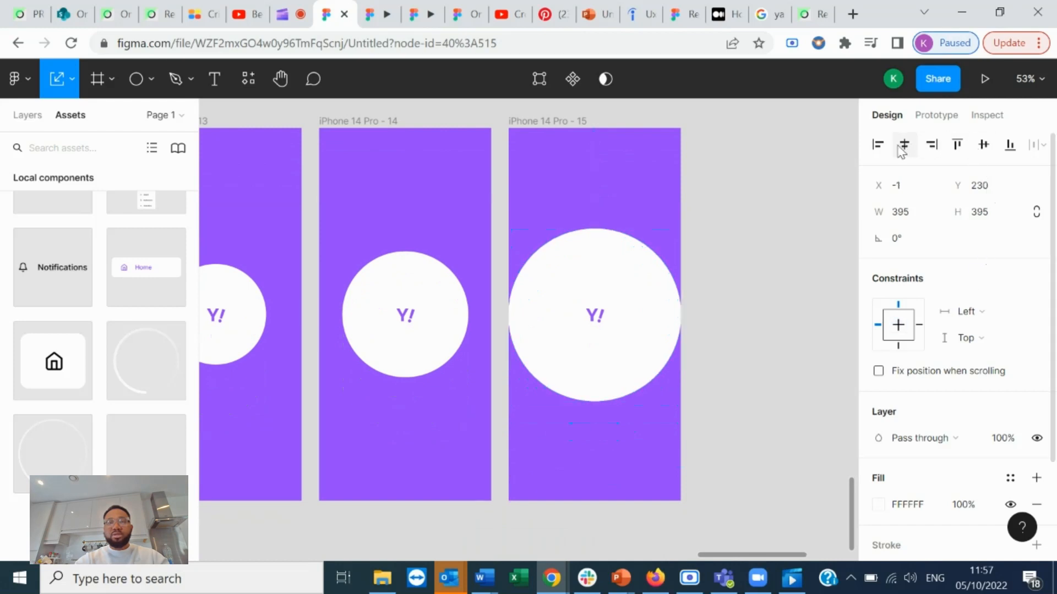
click(983, 144)
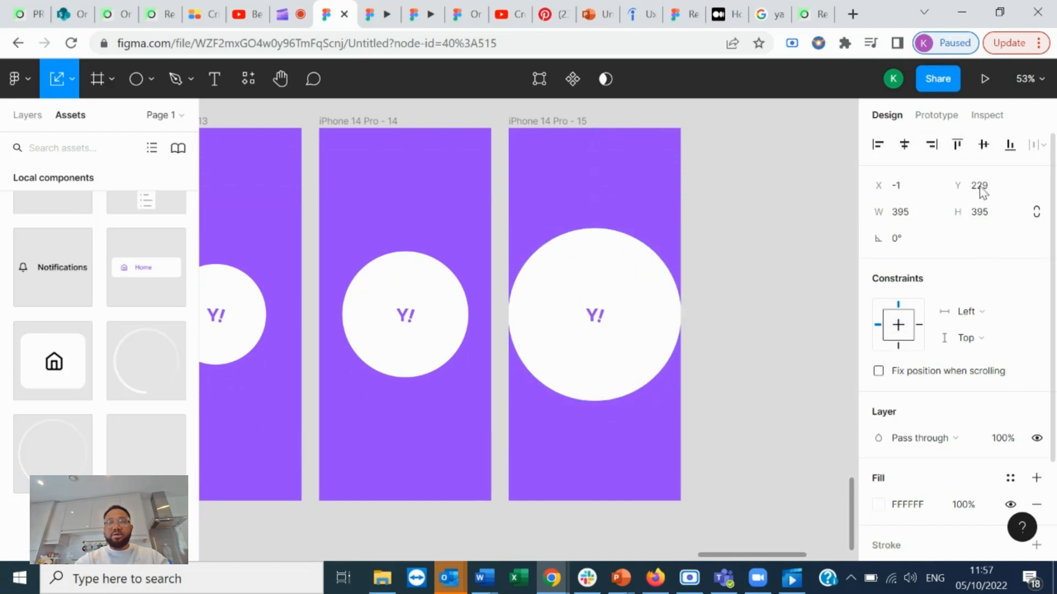
- Duplicate the iPhone 14 Pro - 15 frame and enlarge the copy's circle past the frame sides to about 603 × 603, centered both ways
click(562, 121)
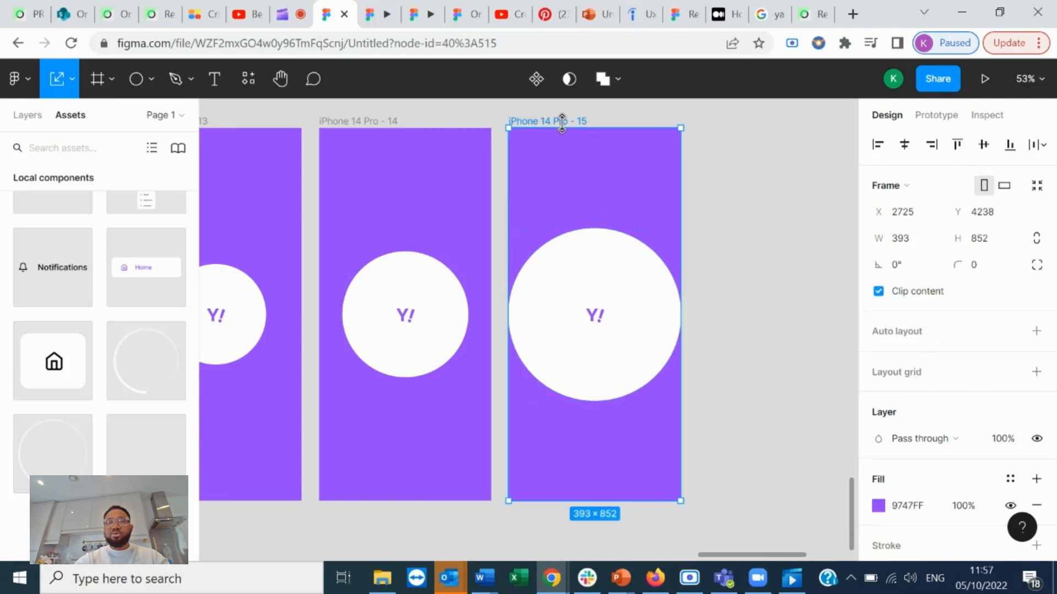
key(ctrl+d)
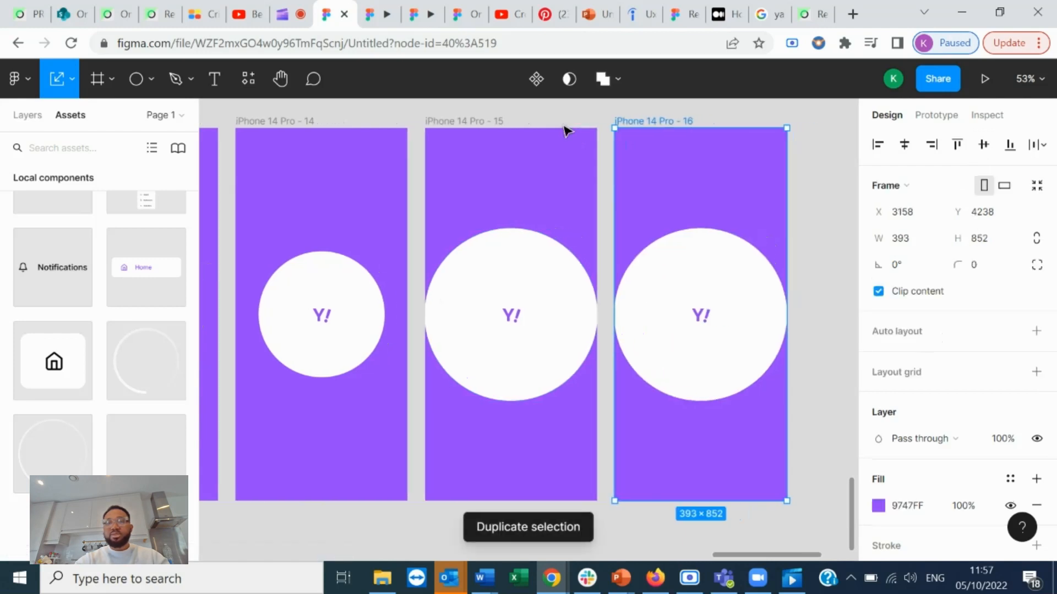
click(626, 288)
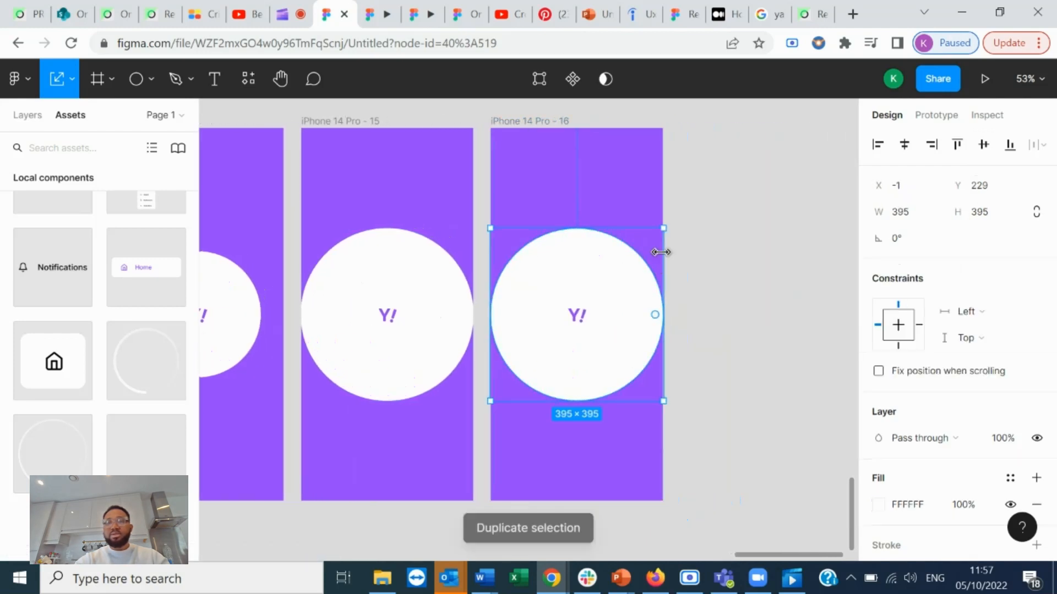
drag(667, 226, 714, 184)
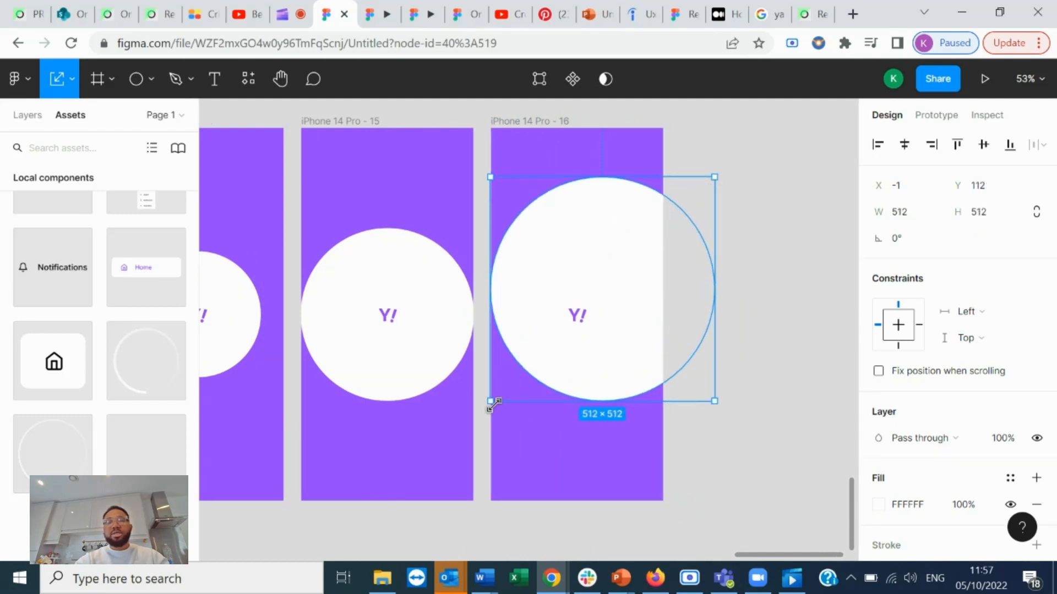
drag(492, 404, 460, 442)
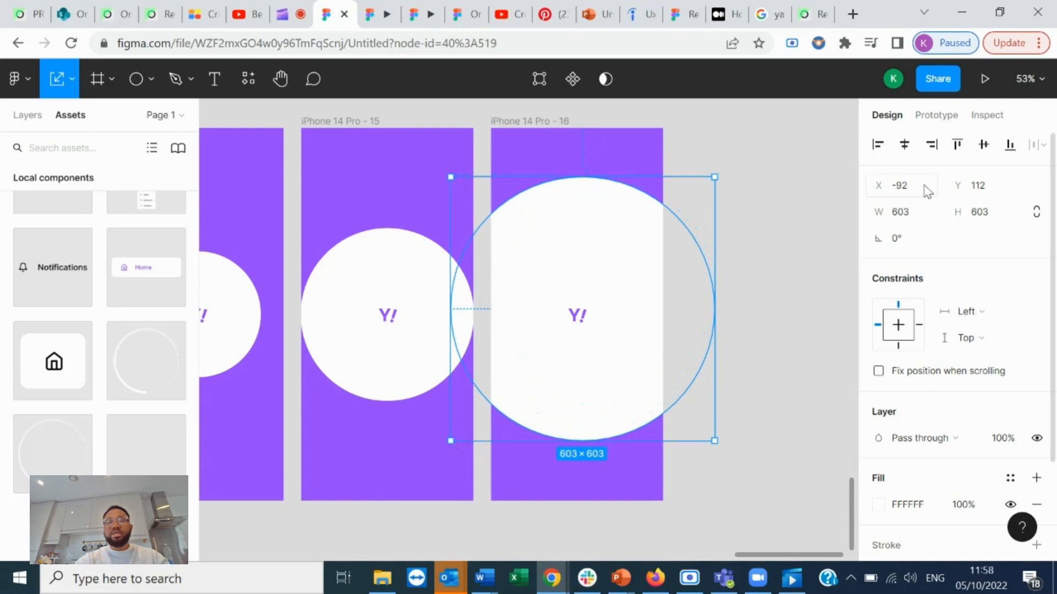
click(904, 145)
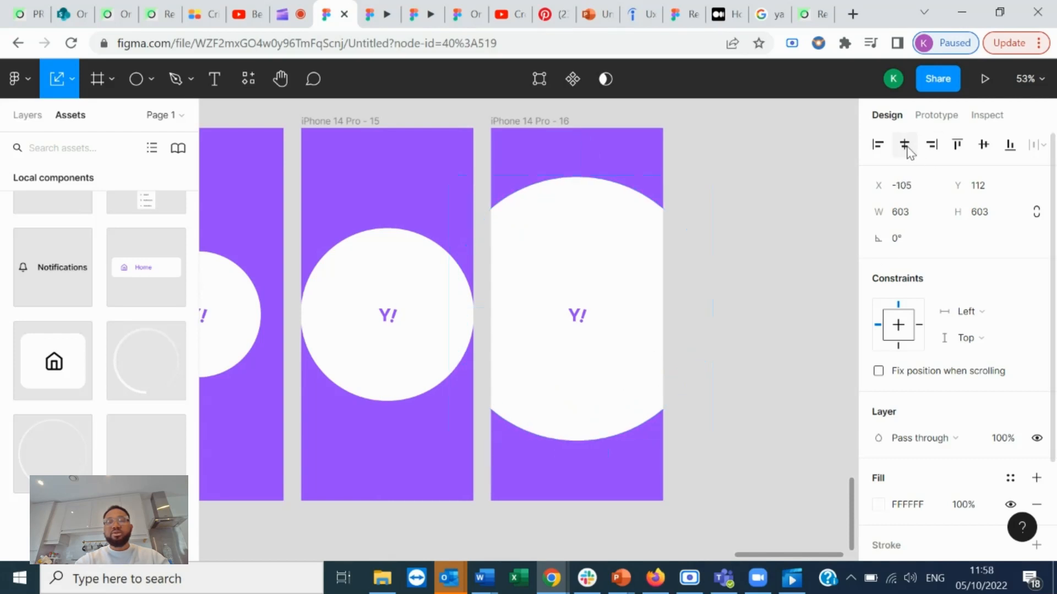
click(983, 145)
- Duplicate the iPhone 14 Pro - 16 frame and scale the copy's white circle from opposite corners to about 775 × 775
click(531, 122)
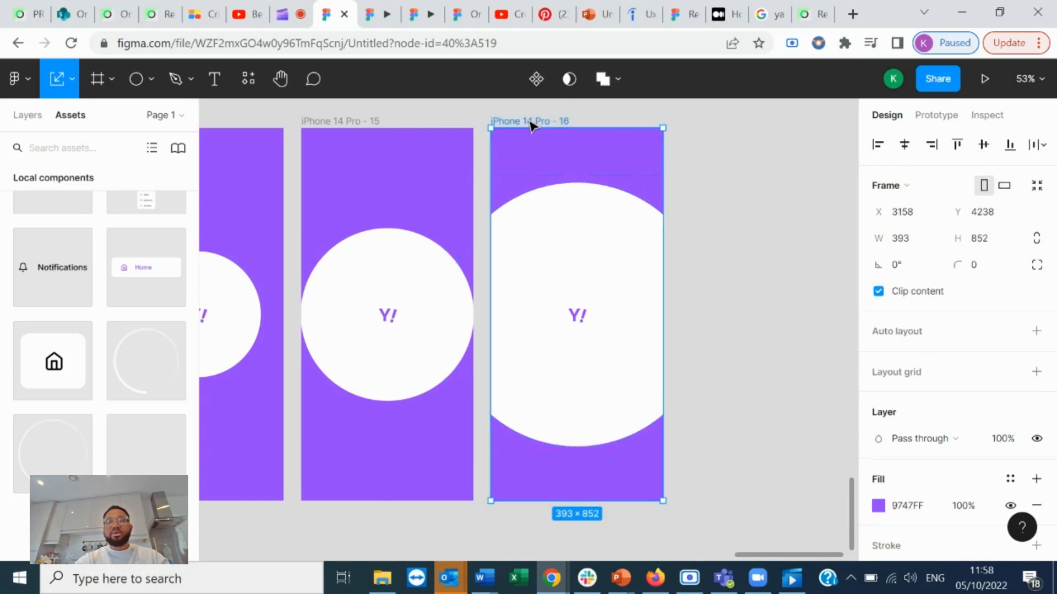
key(ctrl+d)
scroll(532, 123, right, 1)
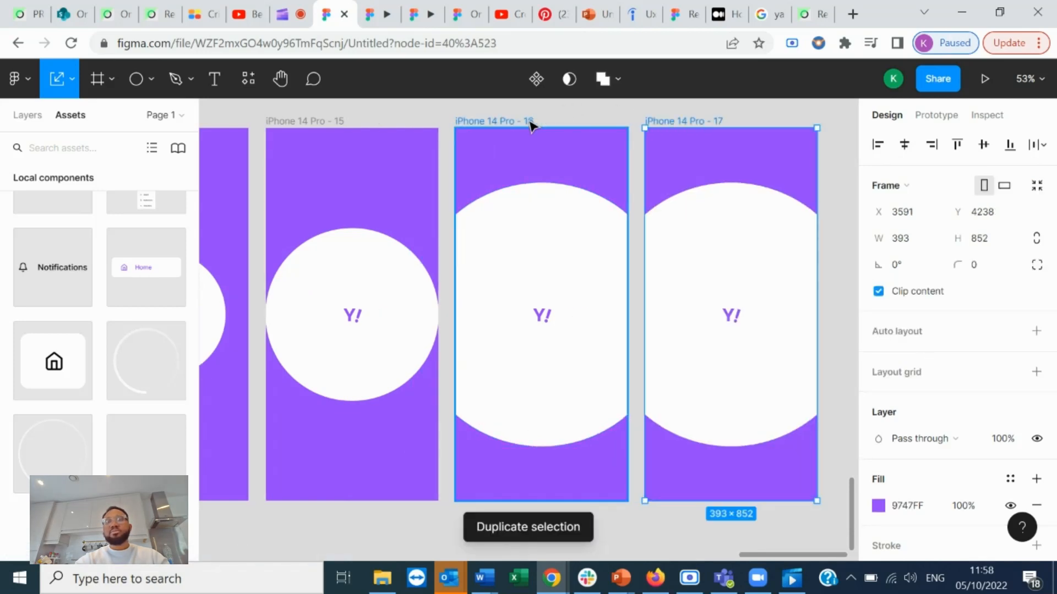
scroll(533, 125, right, 4)
click(553, 243)
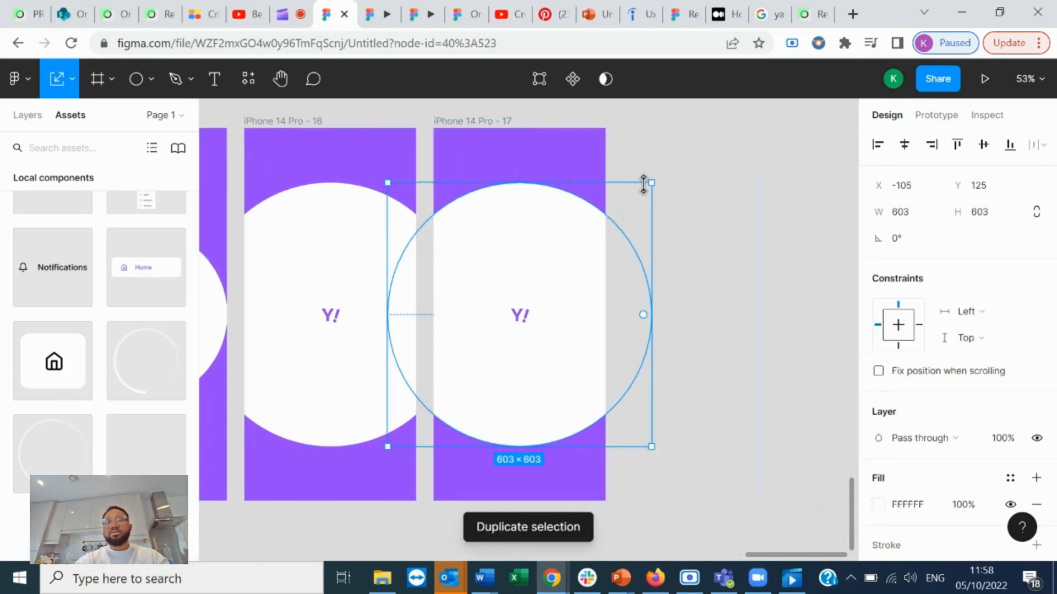
drag(650, 180, 681, 144)
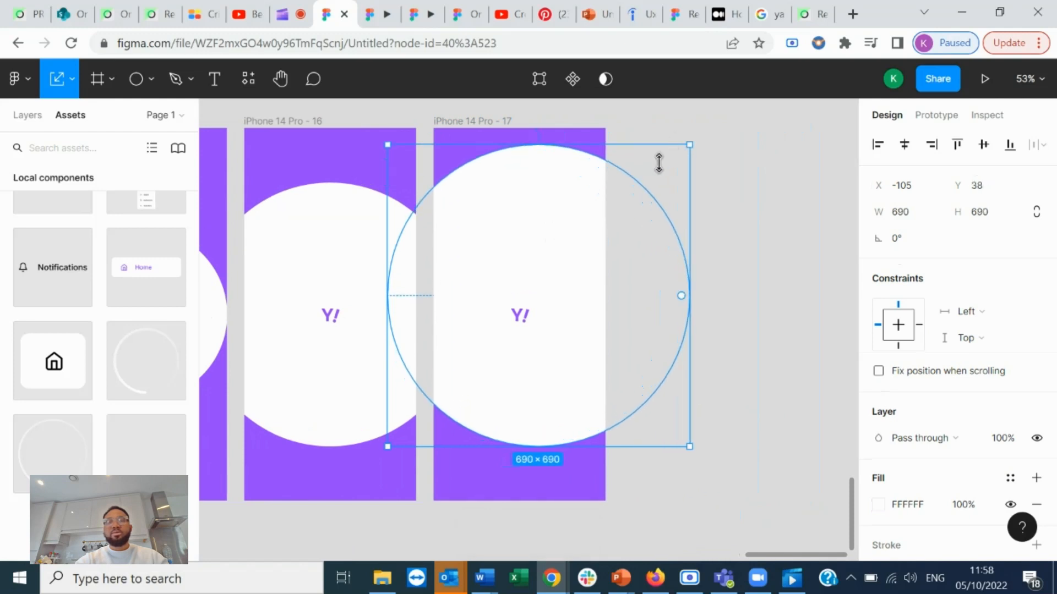
drag(387, 445, 352, 483)
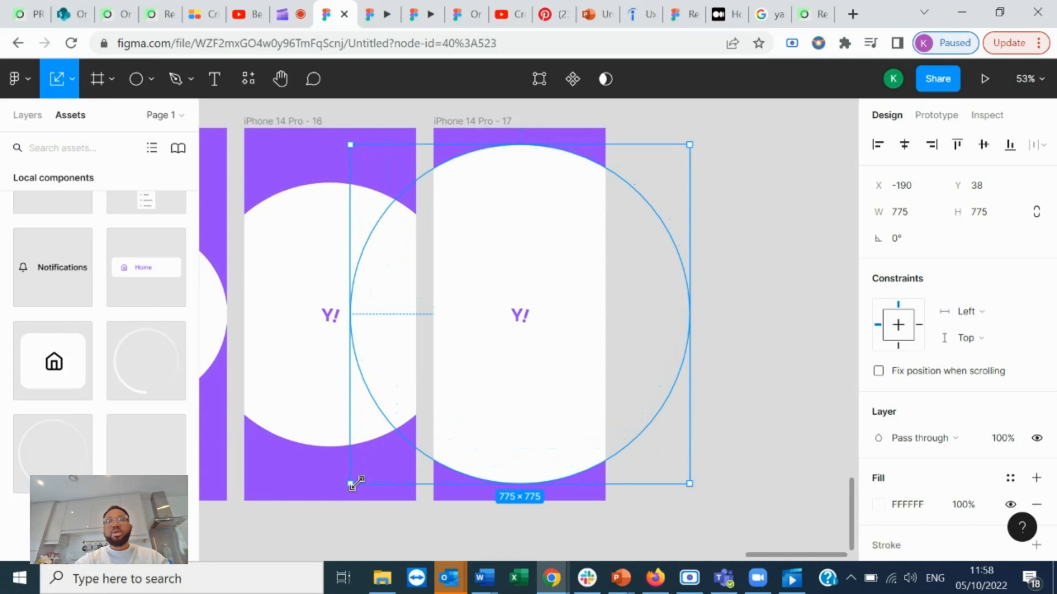
- Duplicate the iPhone 14 Pro - 17 frame and enlarge the copy's circle to about 992 × 992 so white covers the whole frame
click(462, 123)
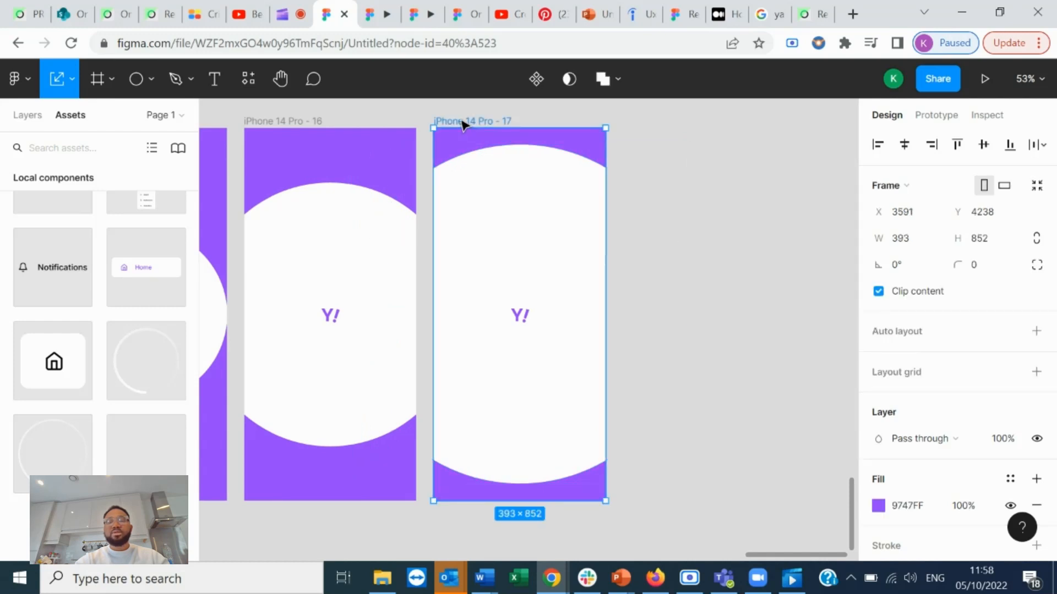
key(ctrl+d)
scroll(474, 147, right, 4)
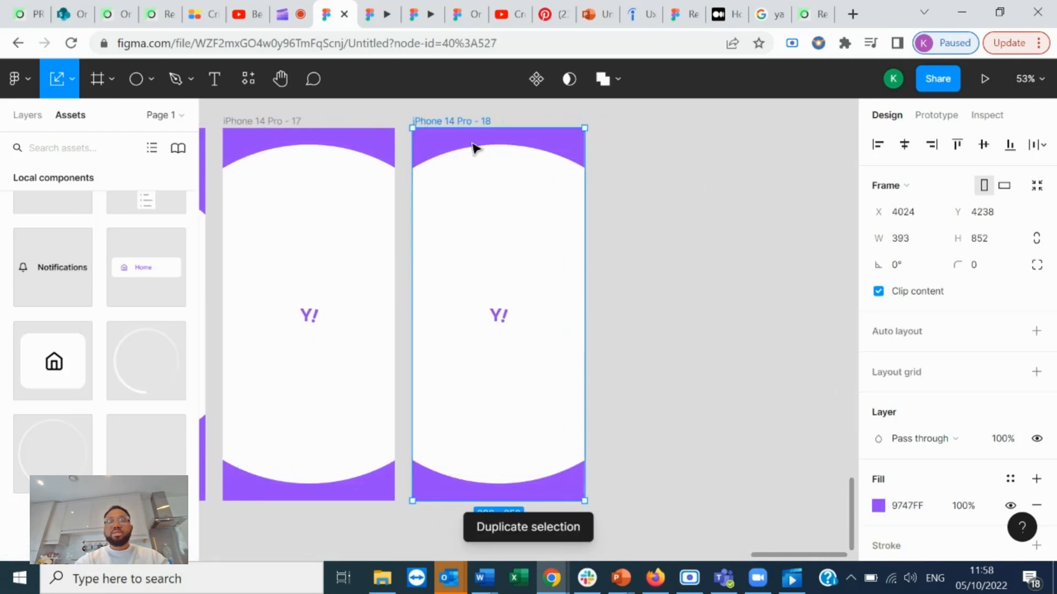
click(497, 273)
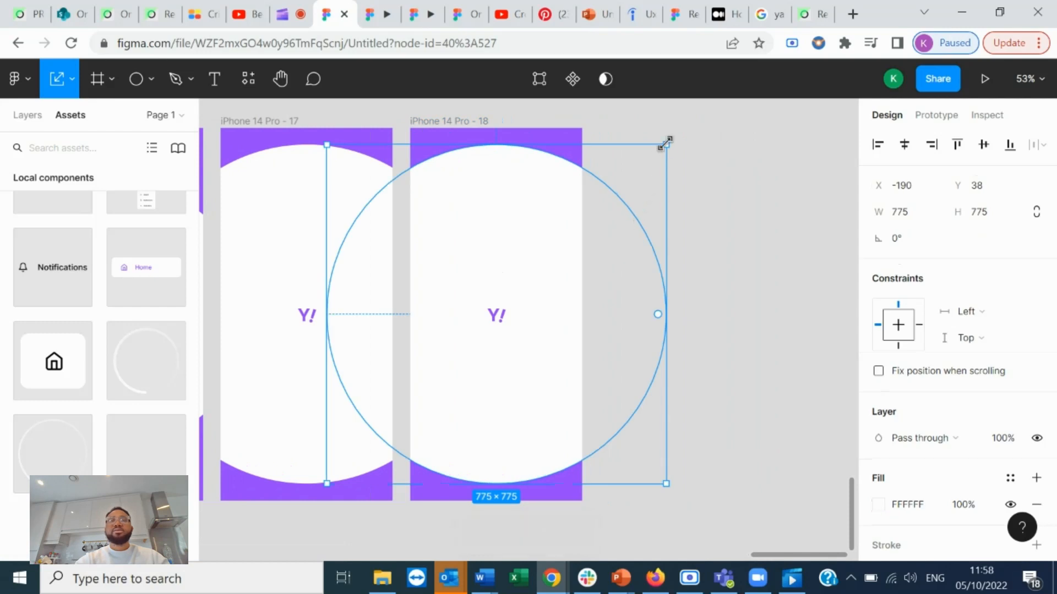
drag(665, 143, 711, 109)
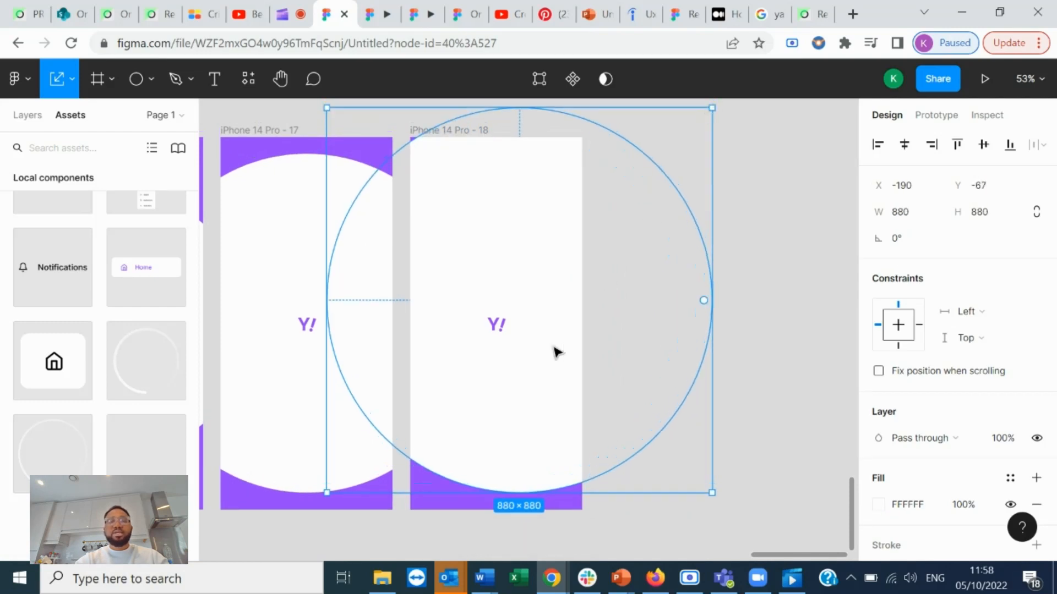
drag(327, 491, 278, 542)
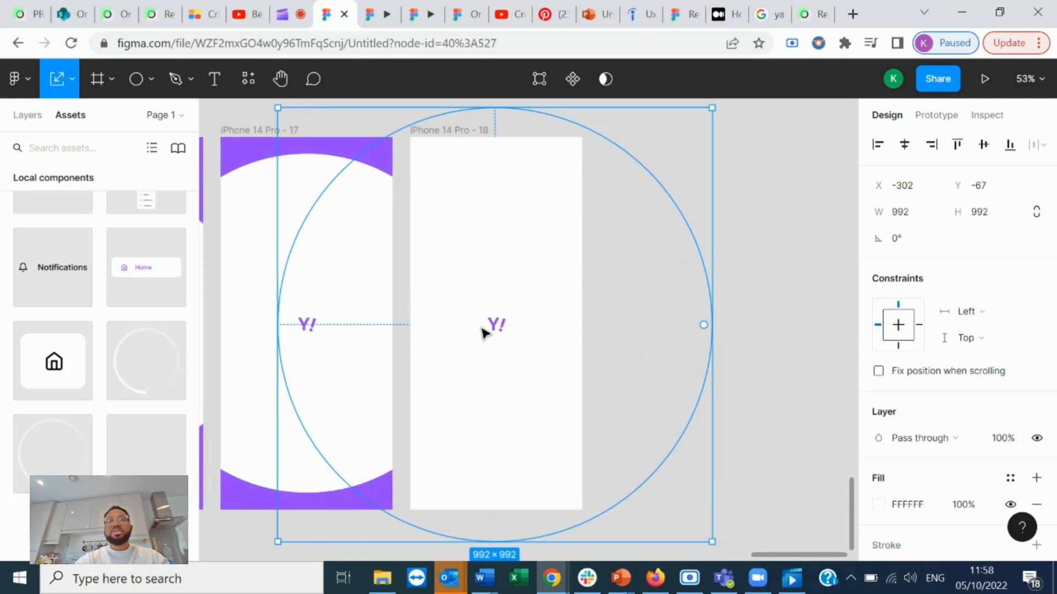
- Delete the letter Y and the exclamation mark from the iPhone 14 Pro - 17 frame
click(744, 455)
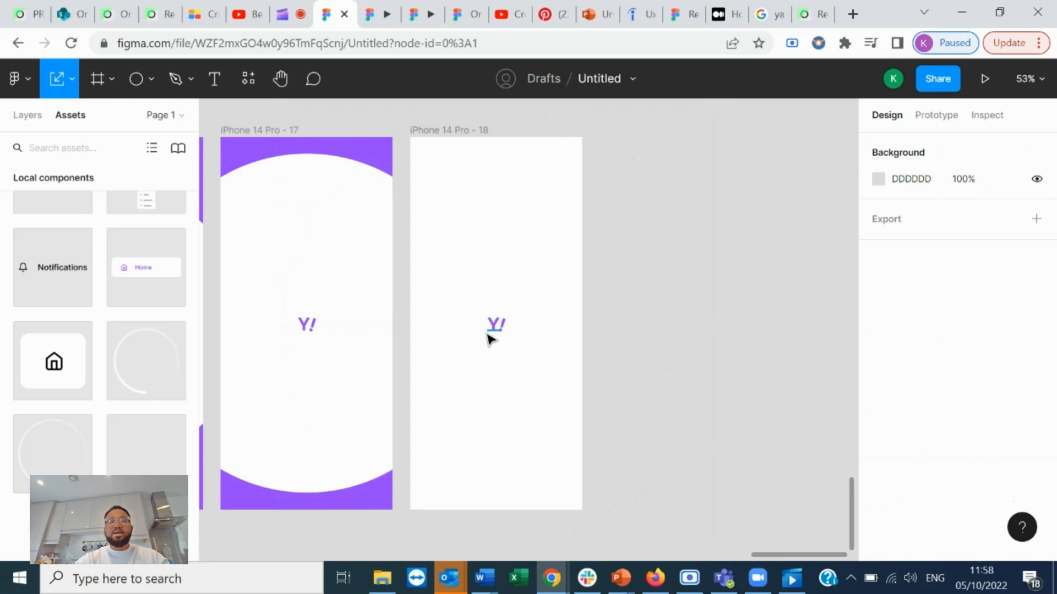
click(304, 325)
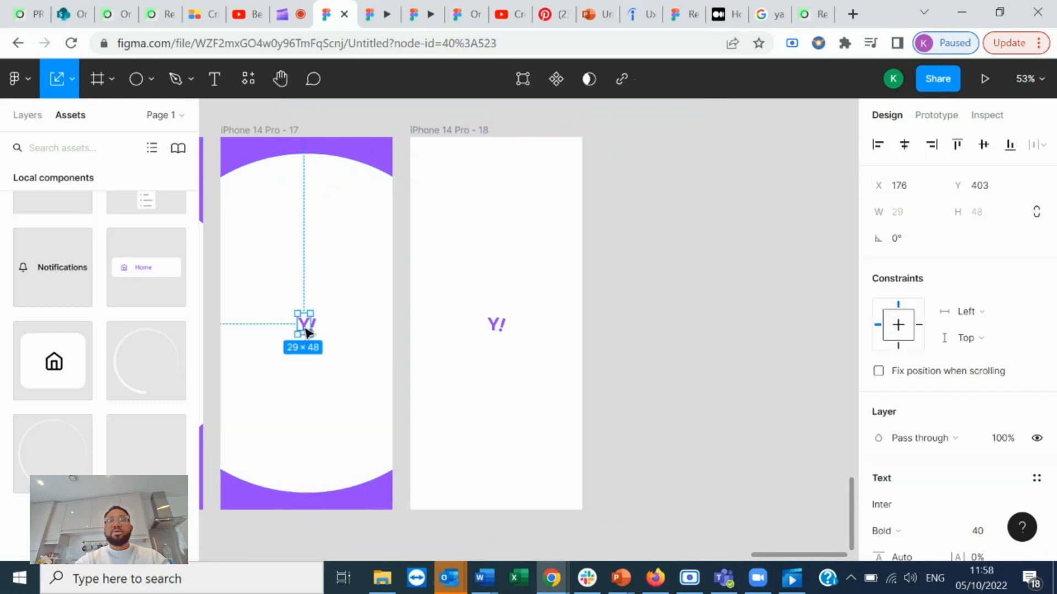
key(Delete)
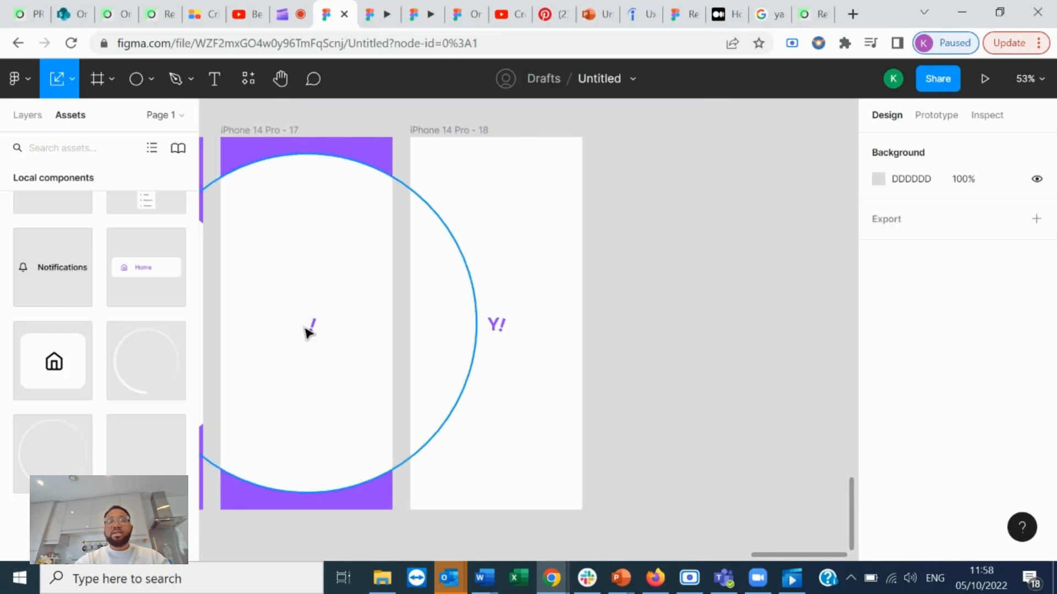
click(311, 329)
key(Delete)
- Delete the letter Y in the iPhone 14 Pro - 18 frame and move its exclamation mark to the frame's upper-right corner
click(492, 329)
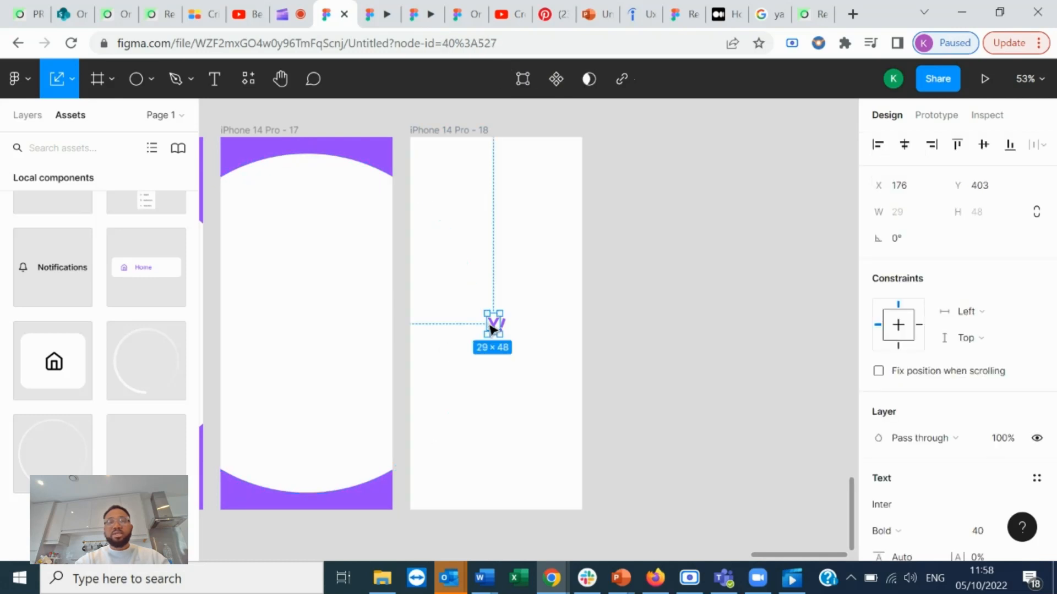
key(Delete)
drag(502, 326, 576, 151)
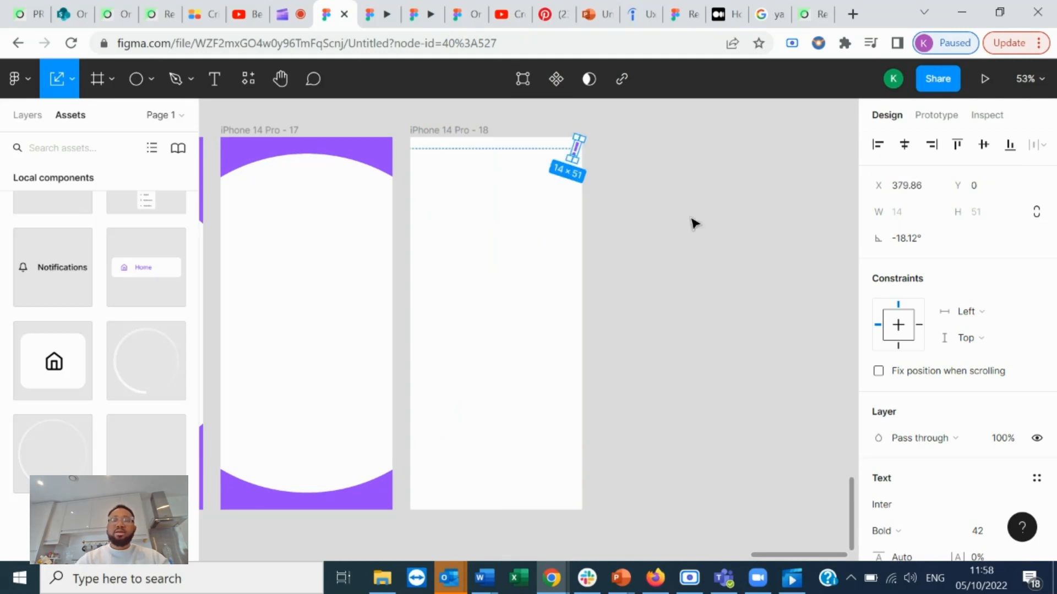
- Duplicate the iPhone 14 Pro - 18 frame and add the text "Yoohoo" near the middle of the copy
click(459, 131)
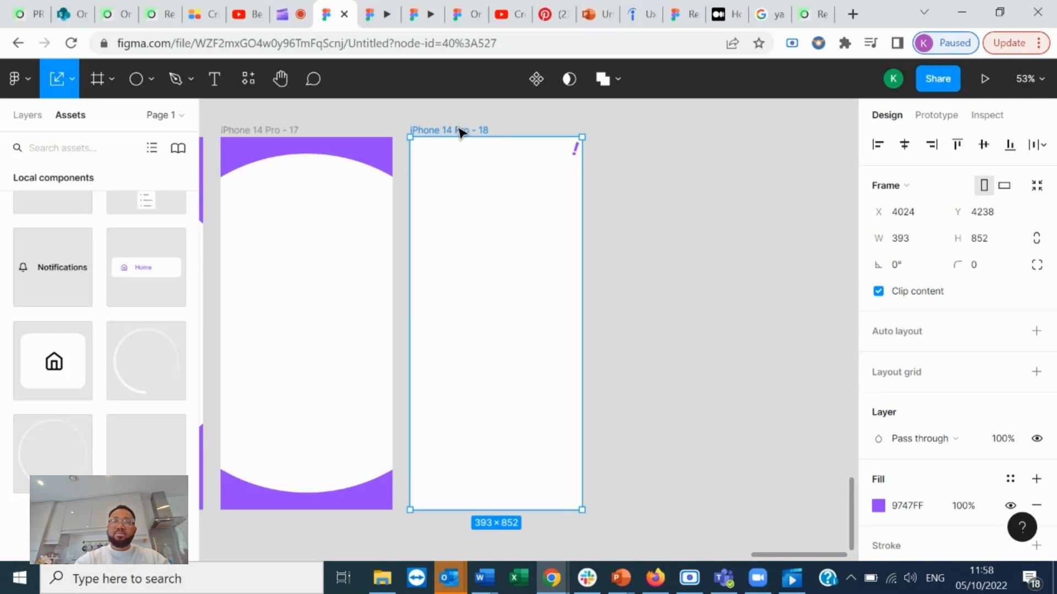
key(ctrl+d)
scroll(460, 132, right, 3)
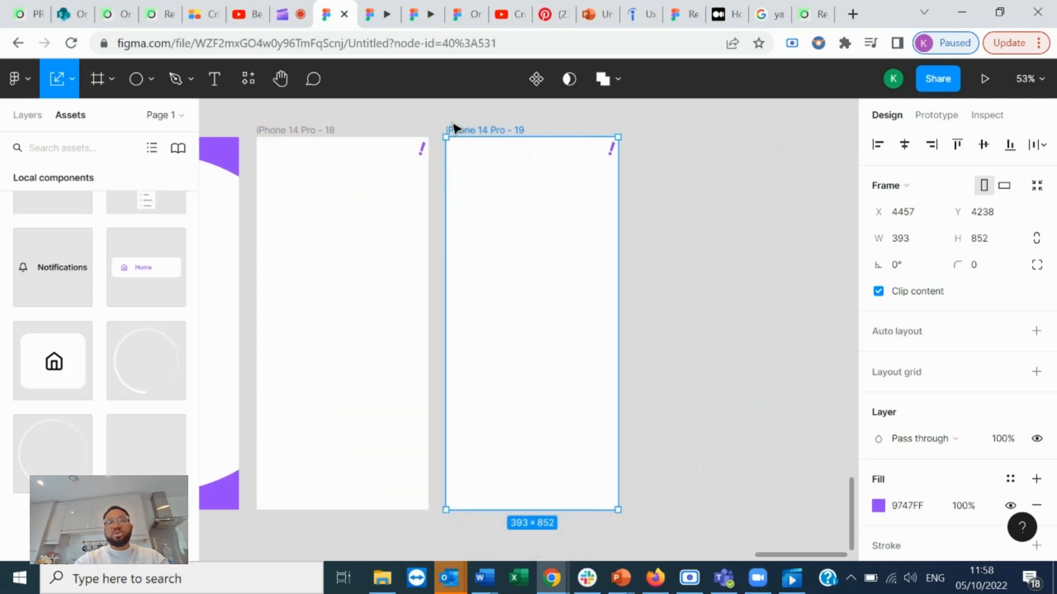
click(215, 82)
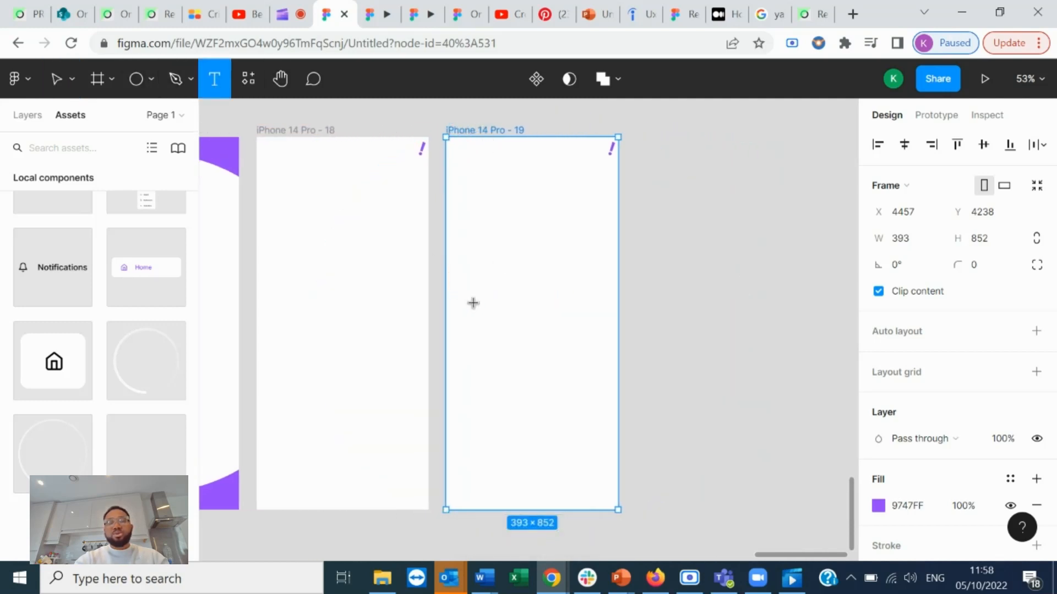
click(488, 318)
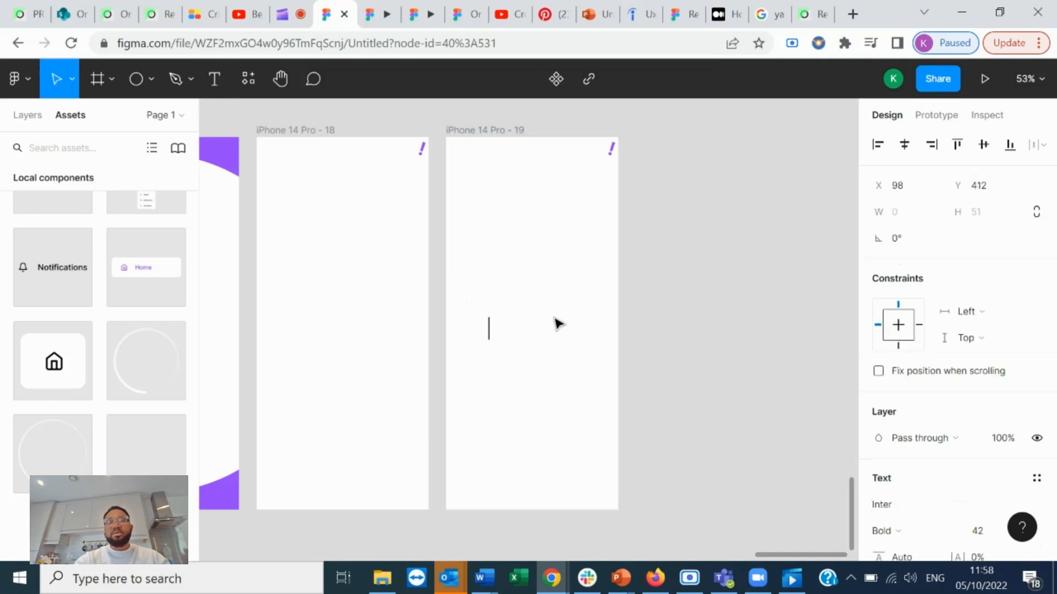
text(Yo)
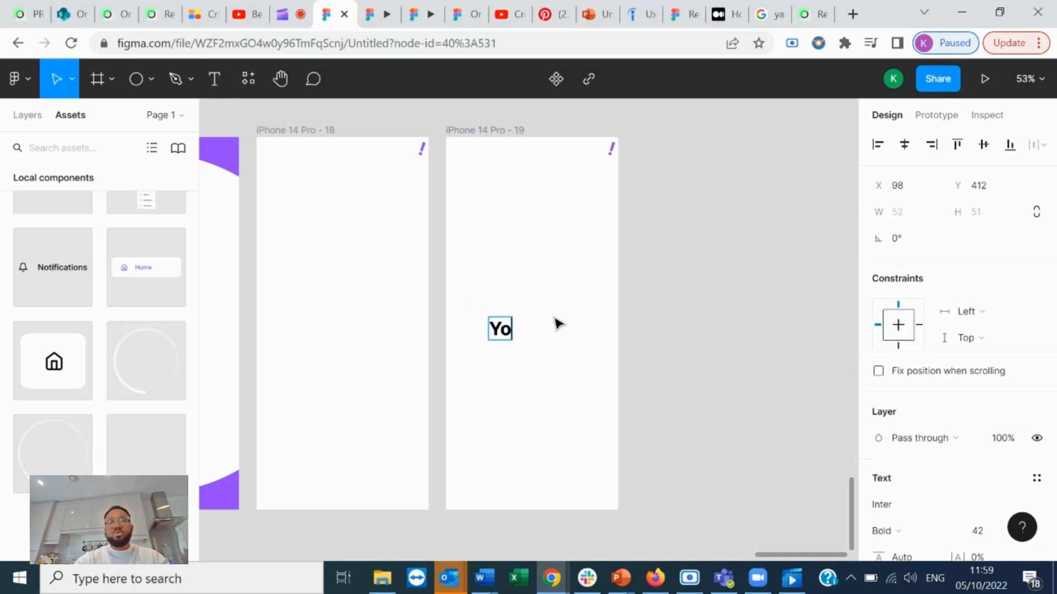
text(ohoo)
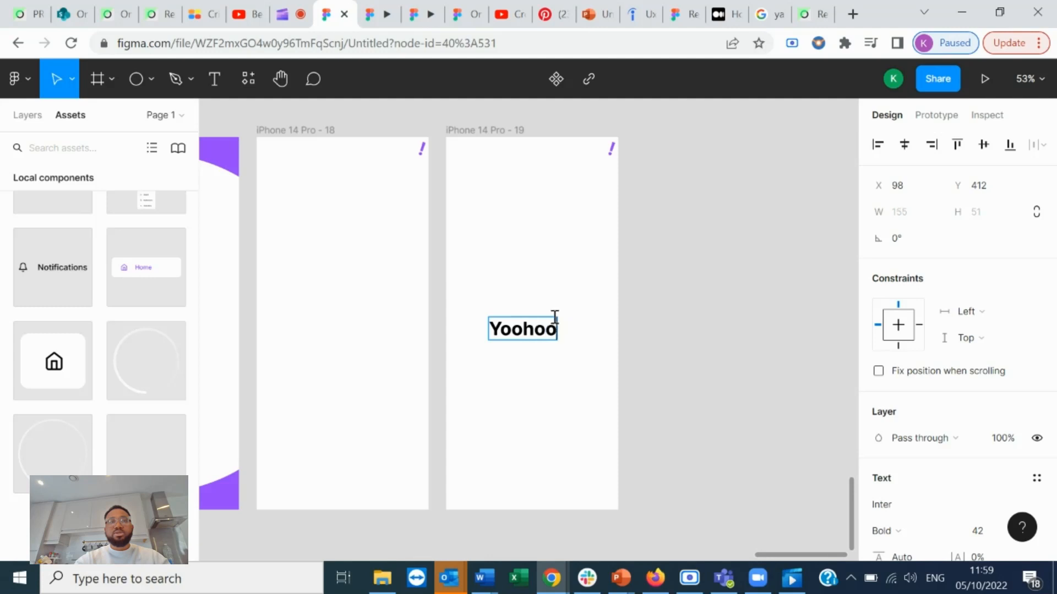
key(Escape)
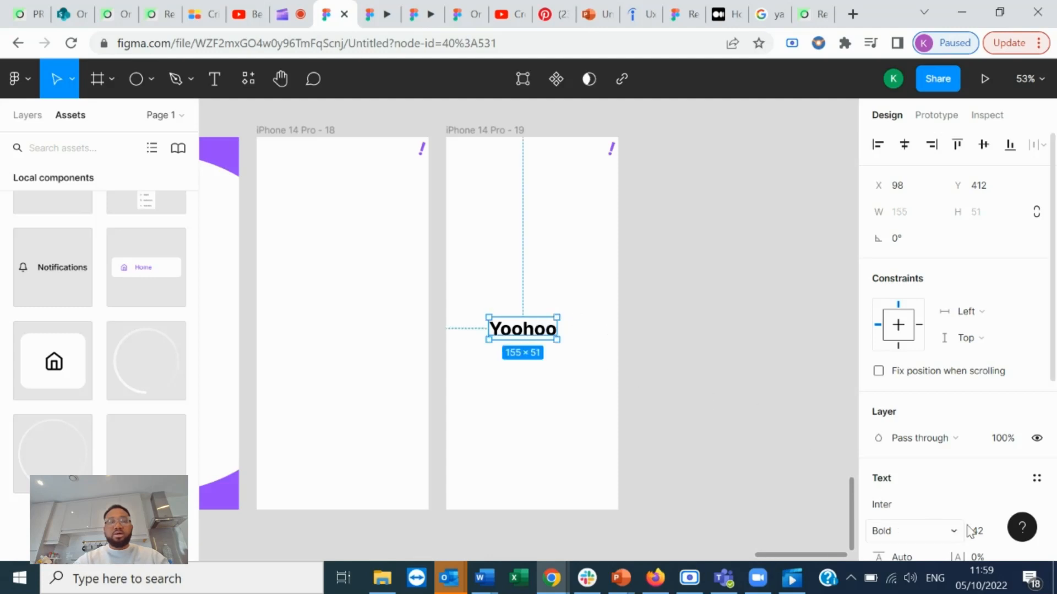
- Fill the Yoohoo text with the document's purple 9747FF and center it horizontally and vertically in the iPhone 14 Pro - 19 frame
scroll(985, 531, down, 3)
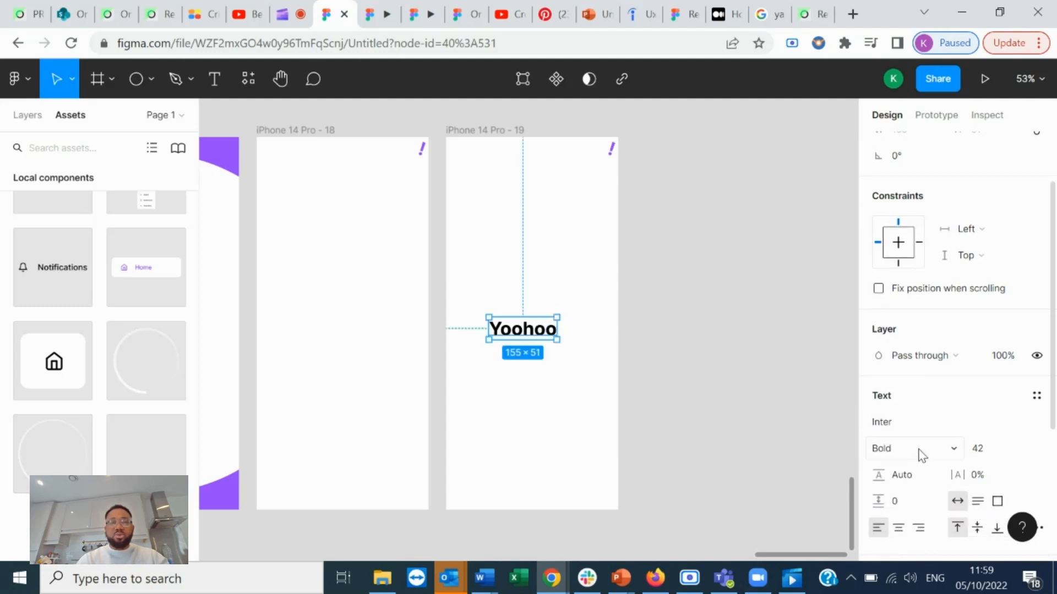
scroll(913, 457, down, 5)
click(878, 437)
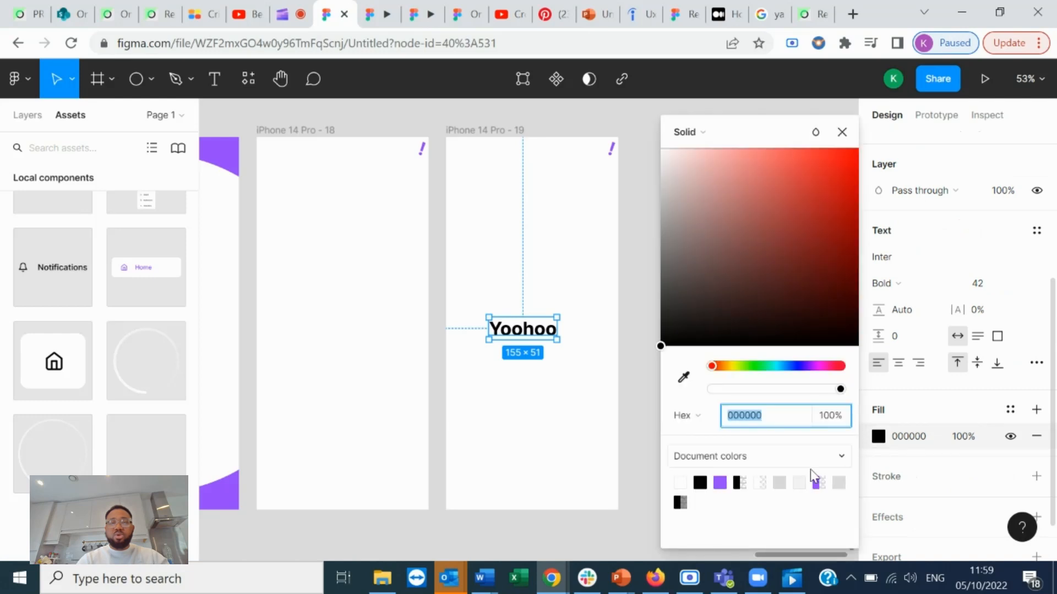
click(842, 132)
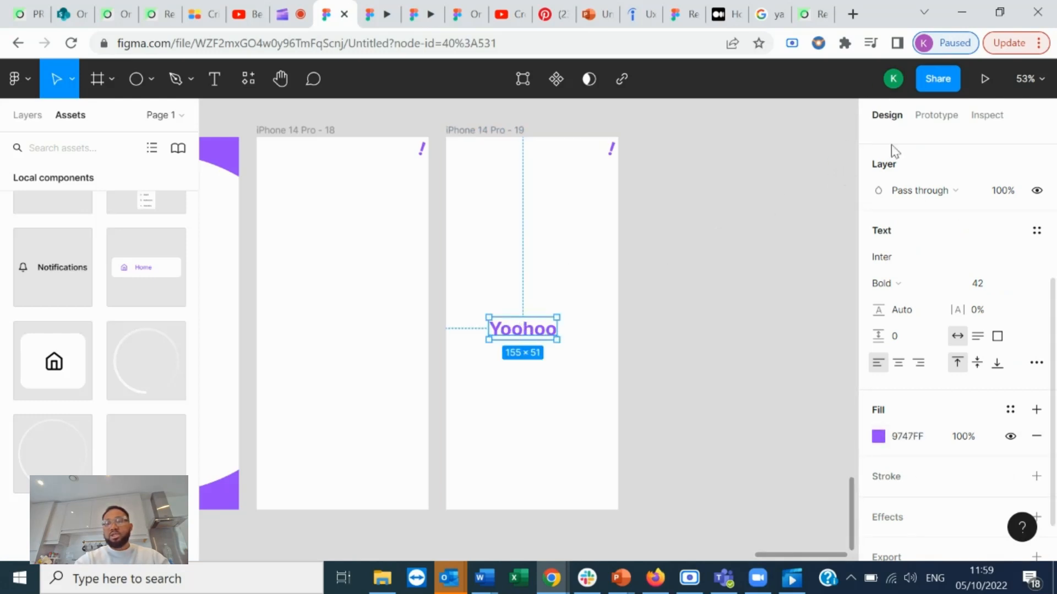
scroll(896, 152, up, 5)
click(905, 145)
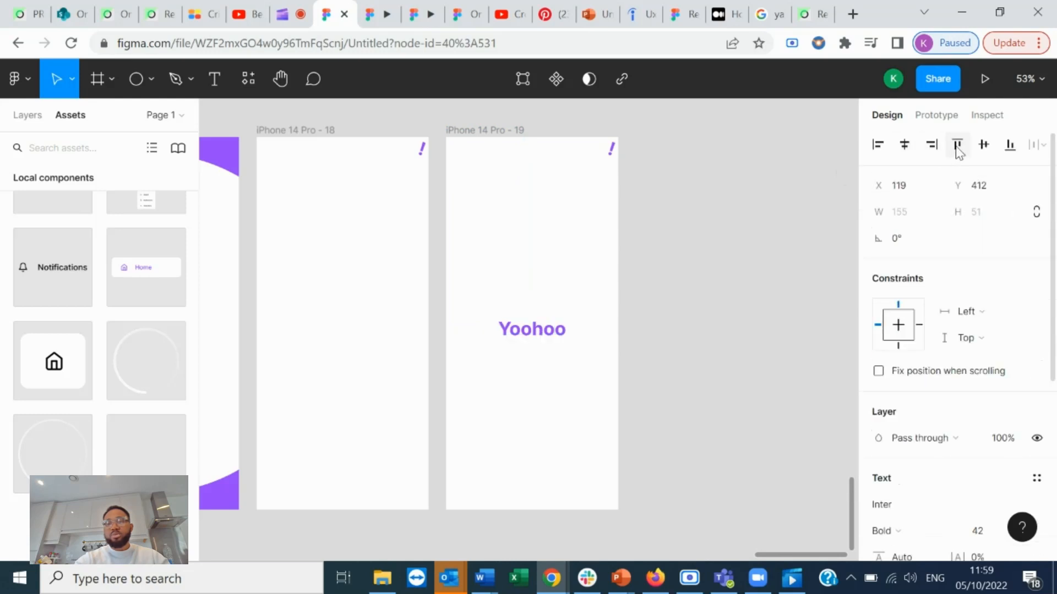
click(983, 146)
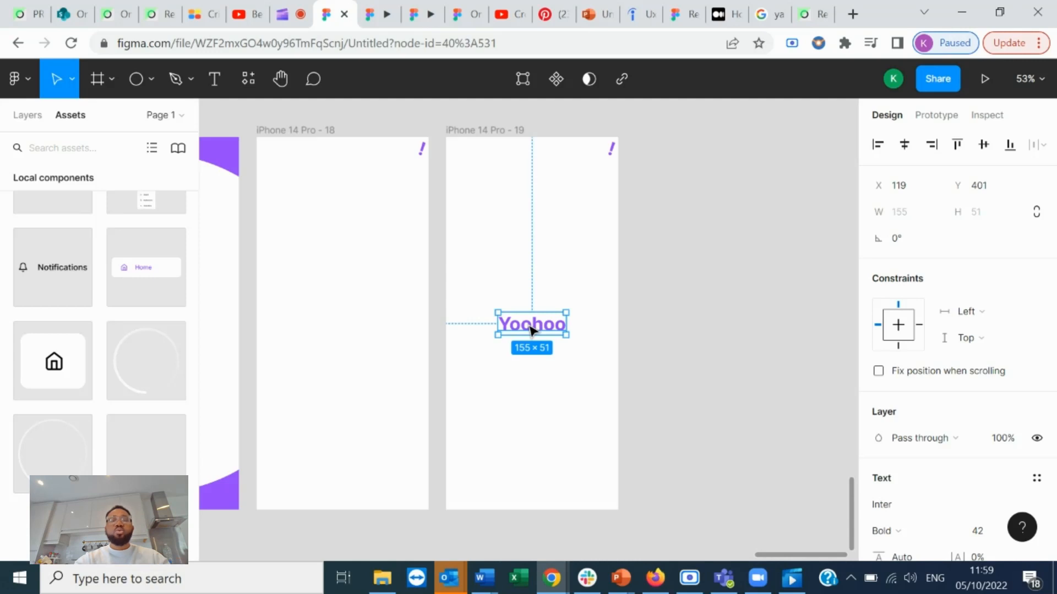
- Move the Yoohoo text straight down to the lower part of the frame and set its fill opacity to 0%
drag(531, 337, 533, 444)
scroll(880, 449, down, 5)
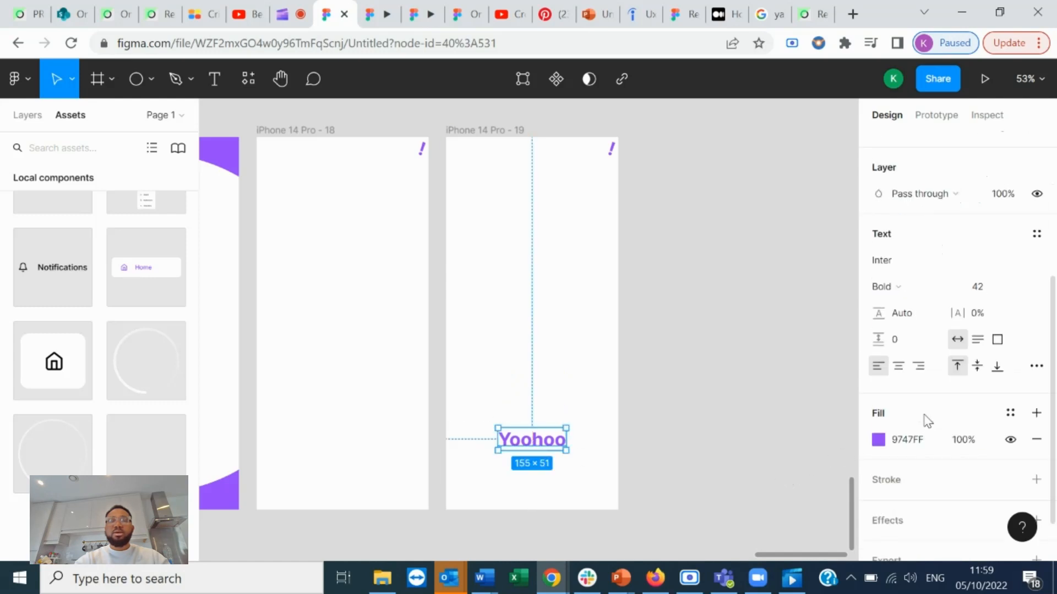
click(971, 444)
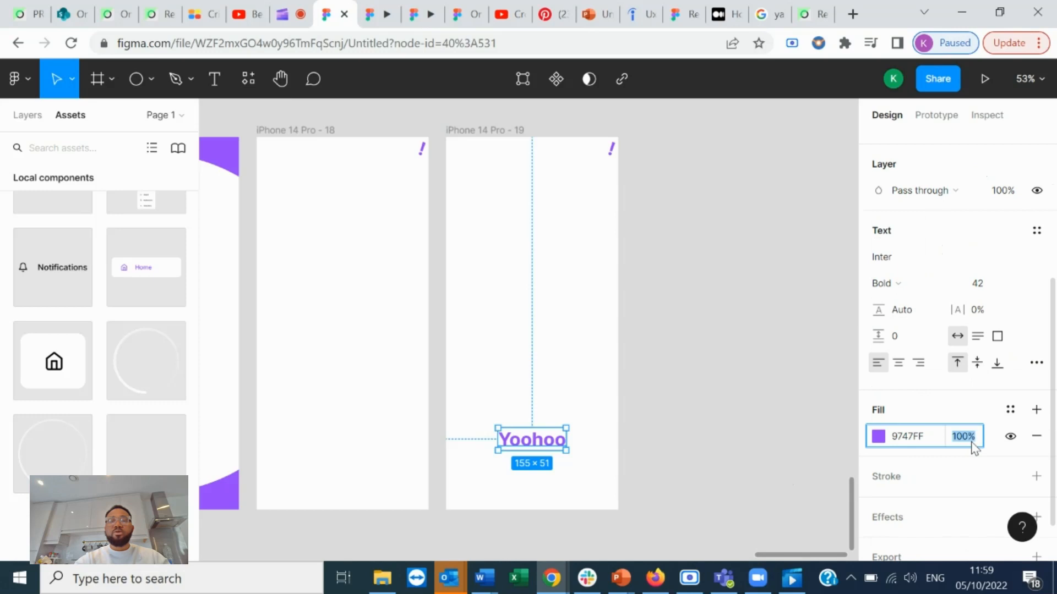
text(0)
key(Return)
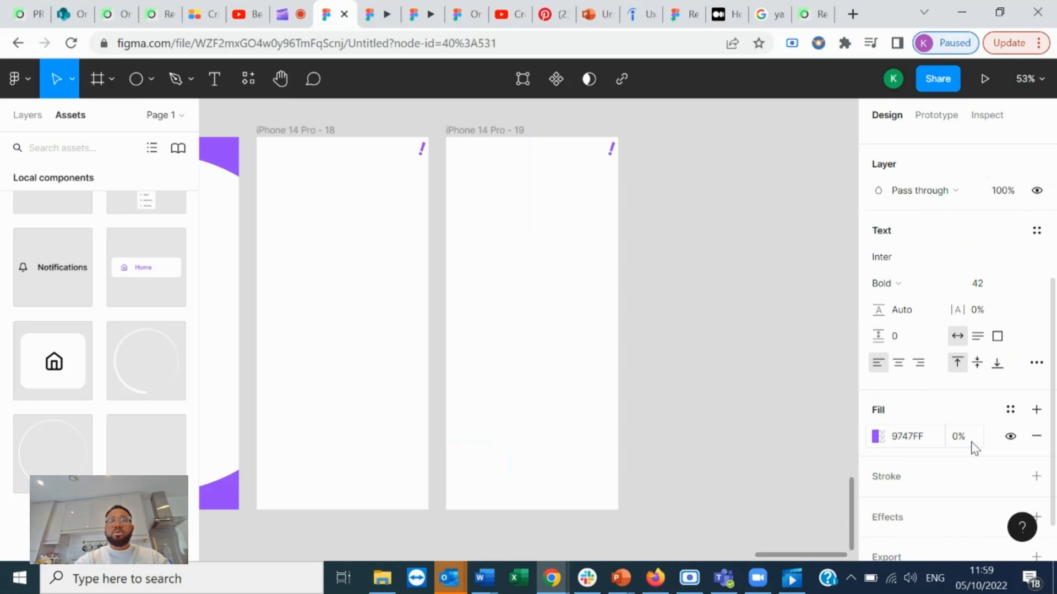
- Duplicate the iPhone 14 Pro - 19 frame and set the copy's Yoohoo text fill opacity to 100%
click(470, 129)
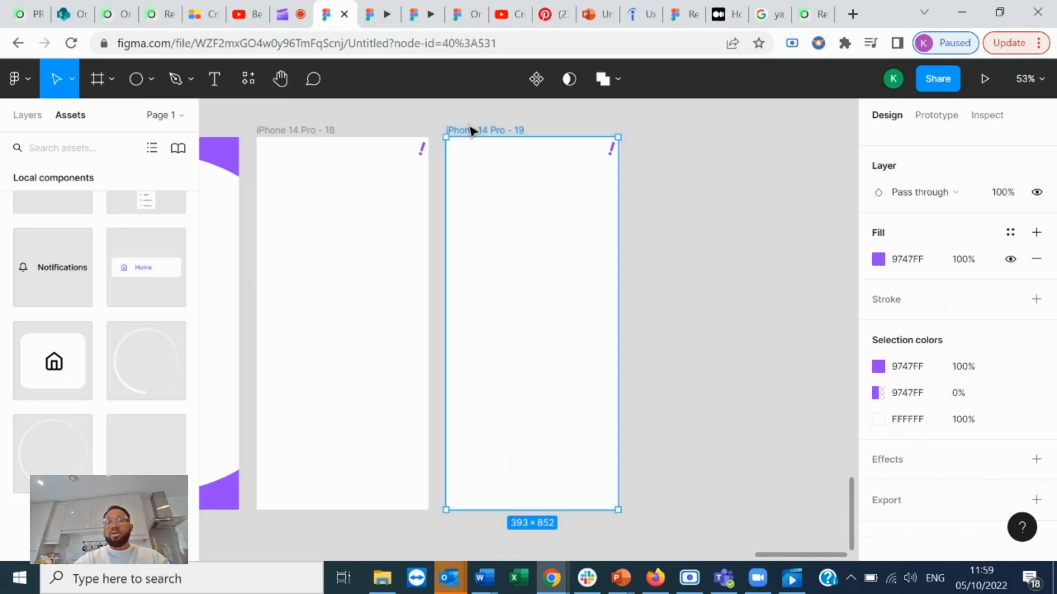
key(ctrl+d)
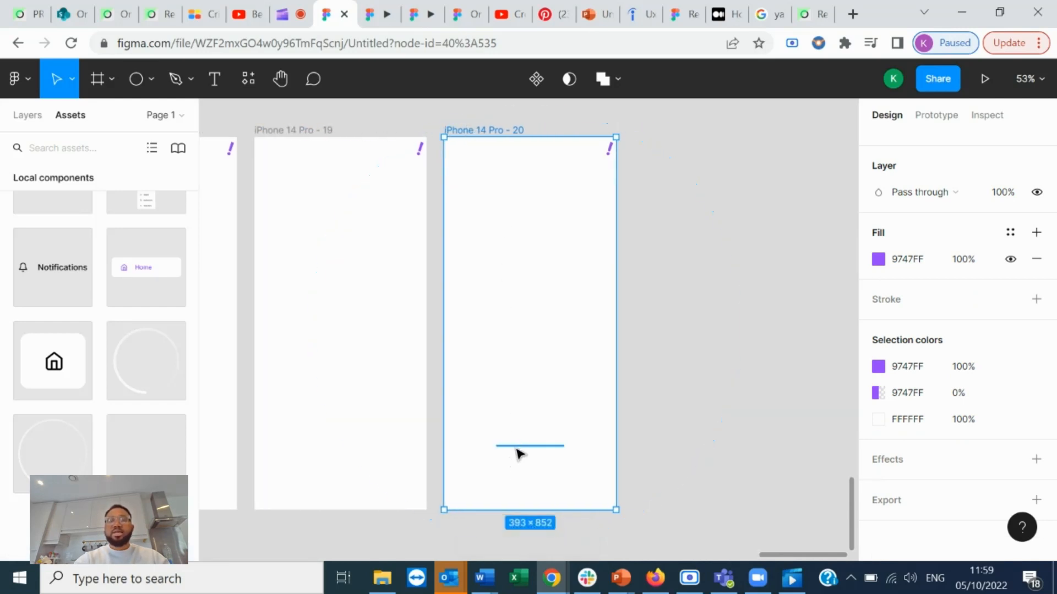
click(519, 445)
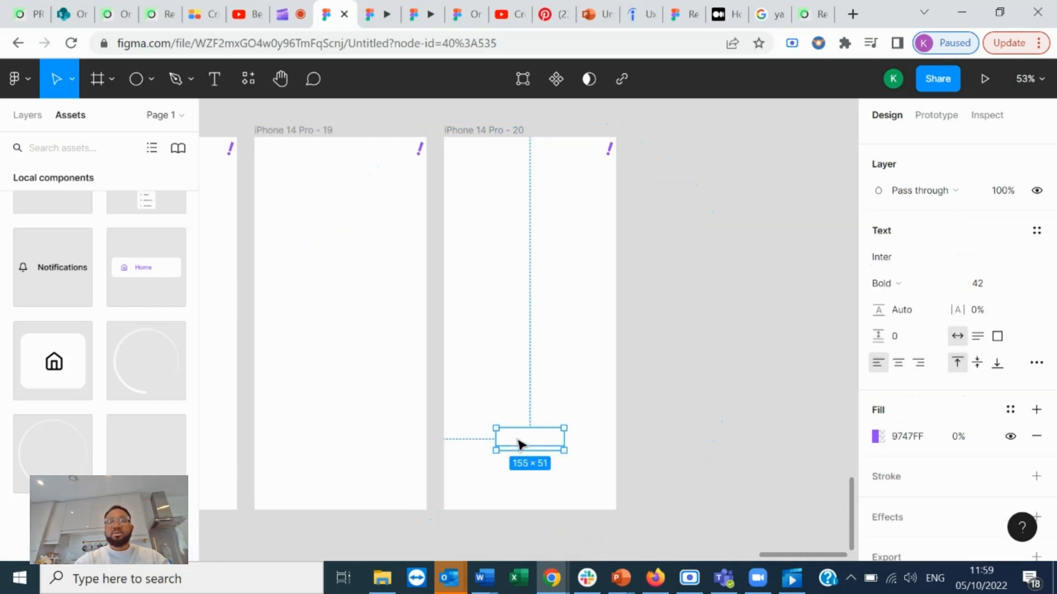
click(972, 438)
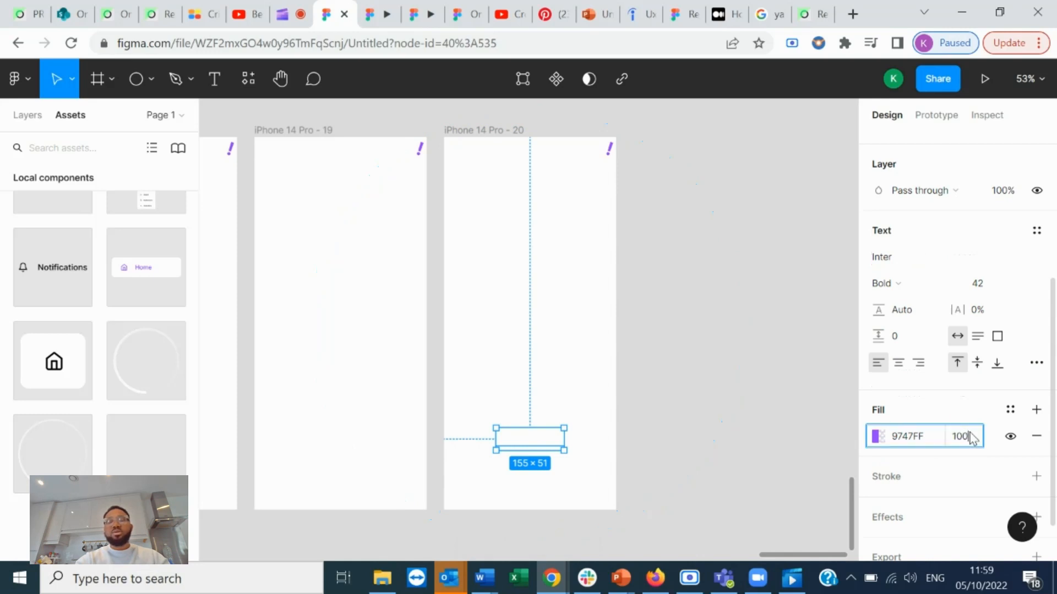
key(Return)
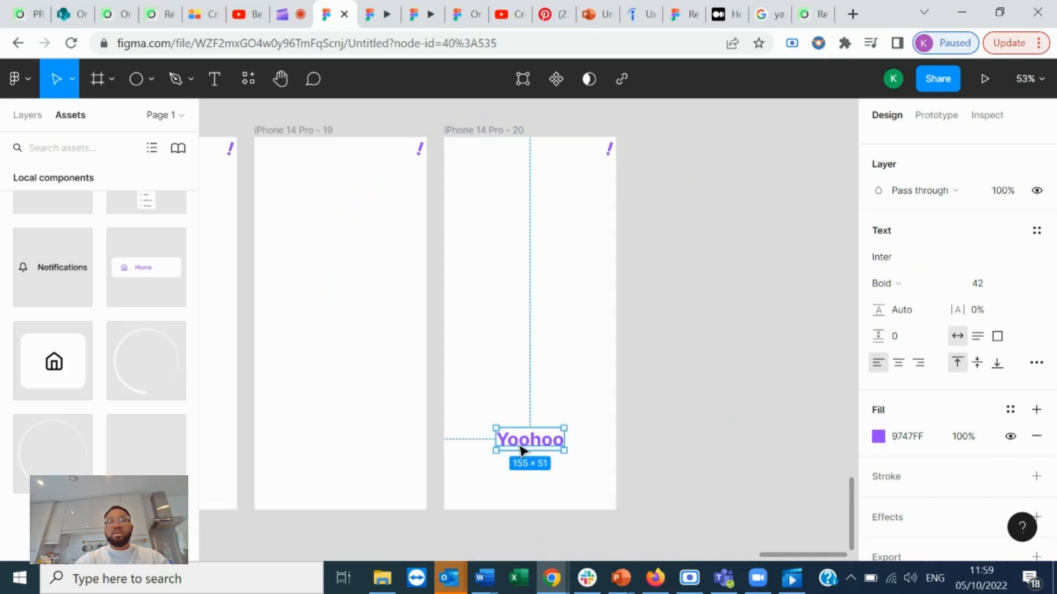
- Move the Yoohoo text up to the middle of the iPhone 14 Pro - 20 frame, centered horizontally and vertically
drag(521, 448, 520, 333)
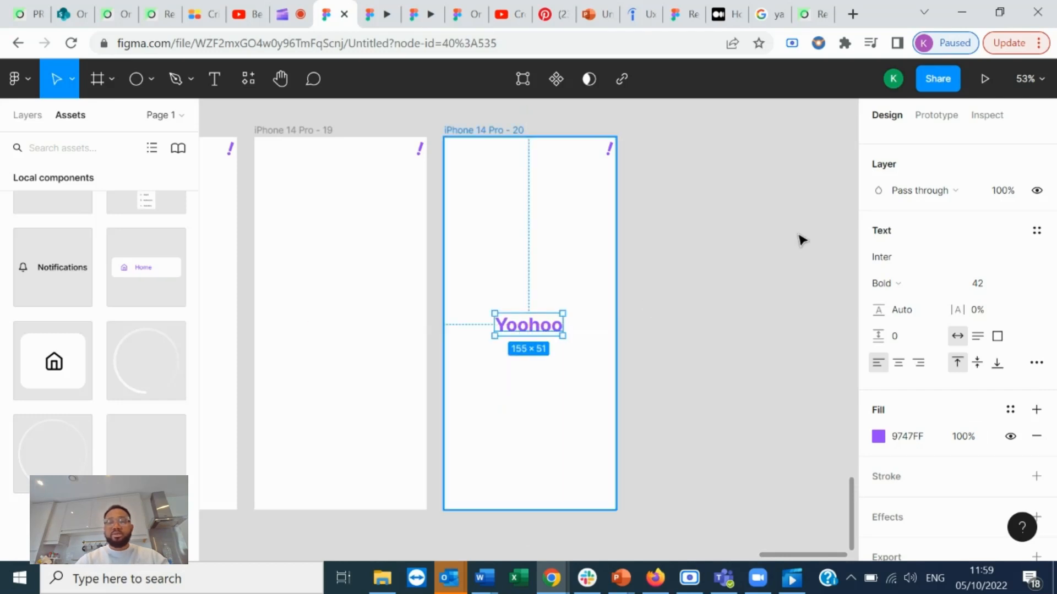
scroll(963, 217, up, 5)
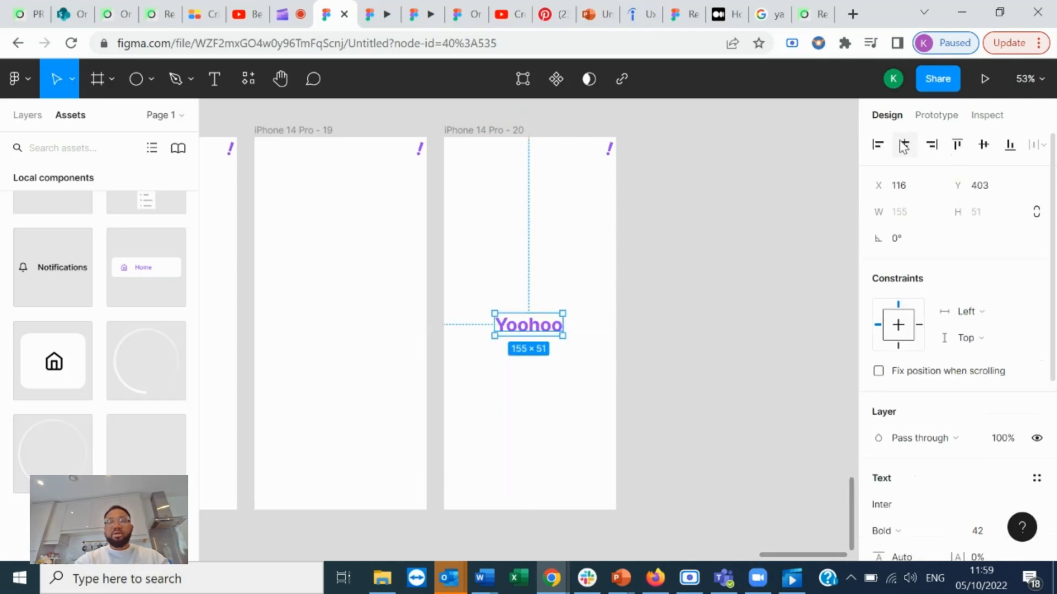
click(984, 148)
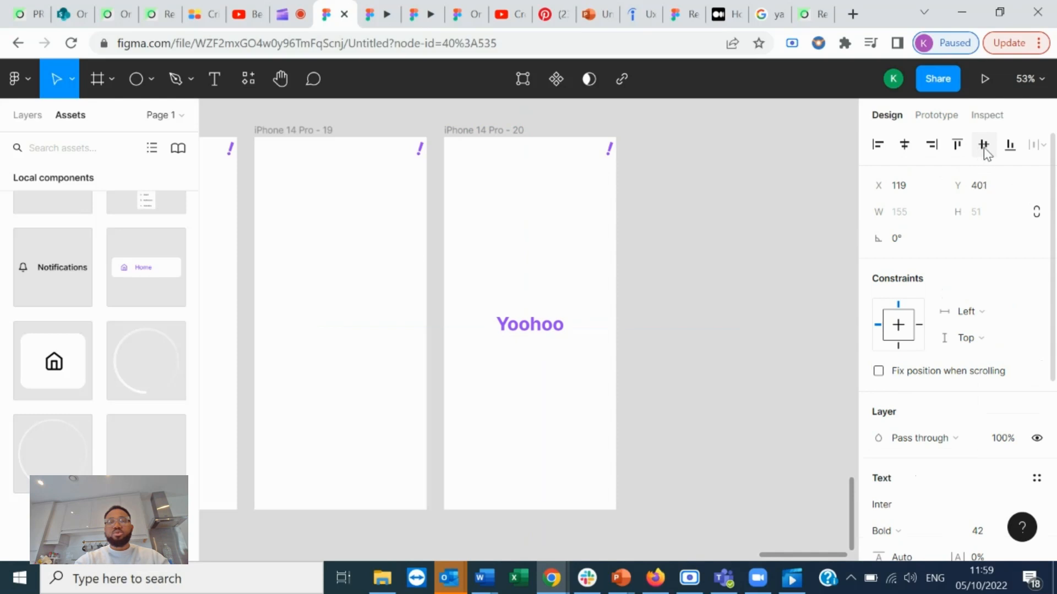
- Move the exclamation mark from the corner of the iPhone 14 Pro - 20 frame to directly after the Yoohoo text
click(611, 150)
drag(614, 153, 576, 331)
click(702, 328)
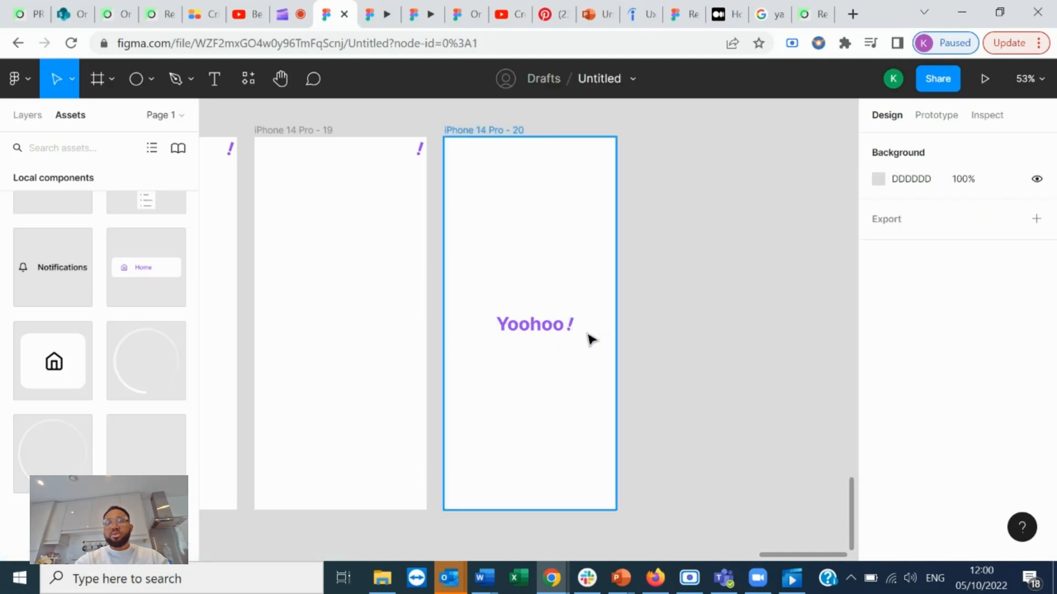
click(571, 326)
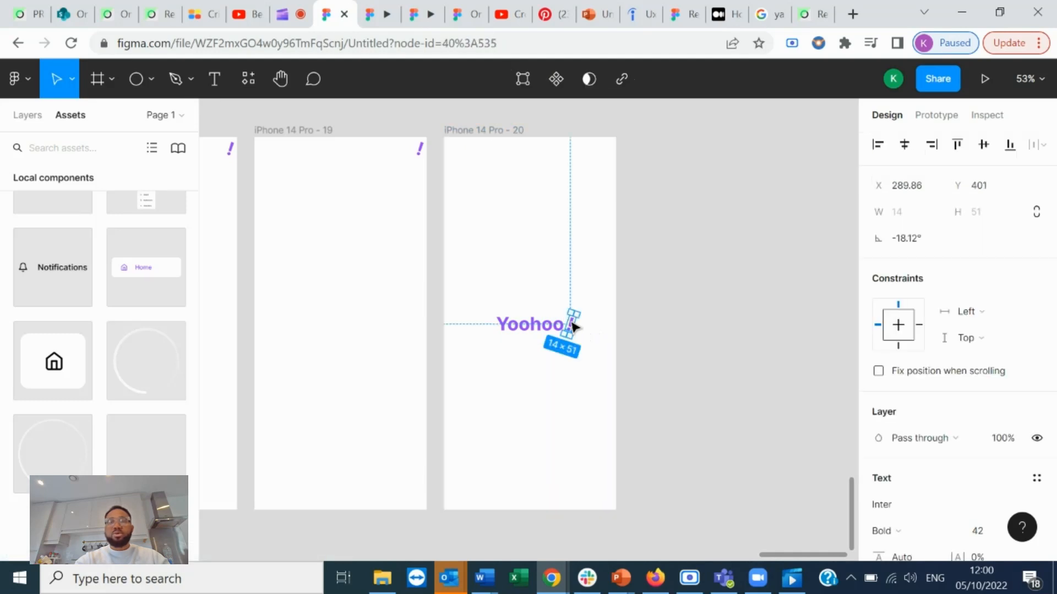
drag(572, 326, 573, 327)
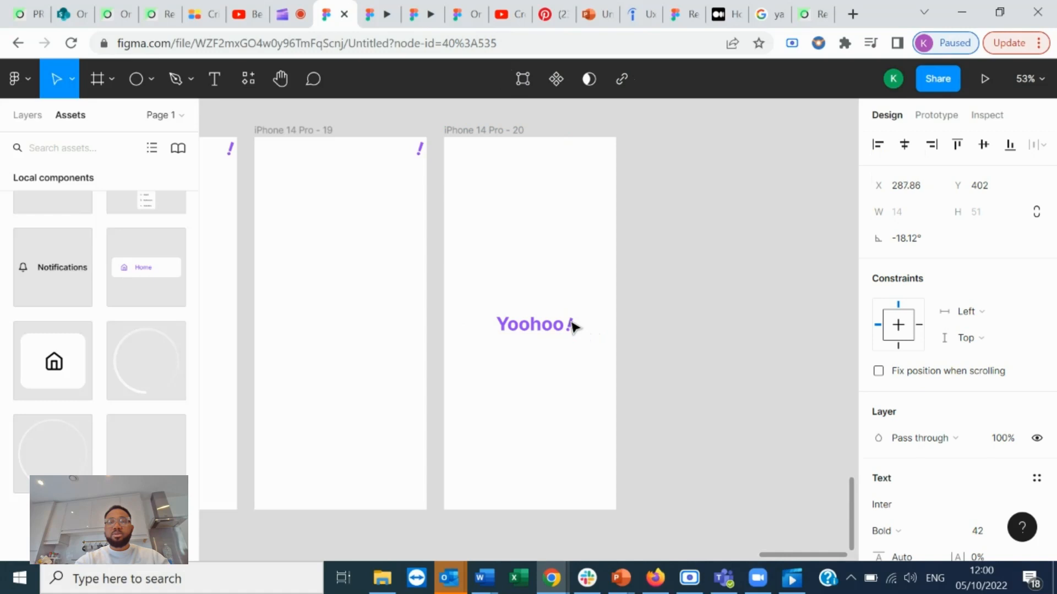
click(686, 323)
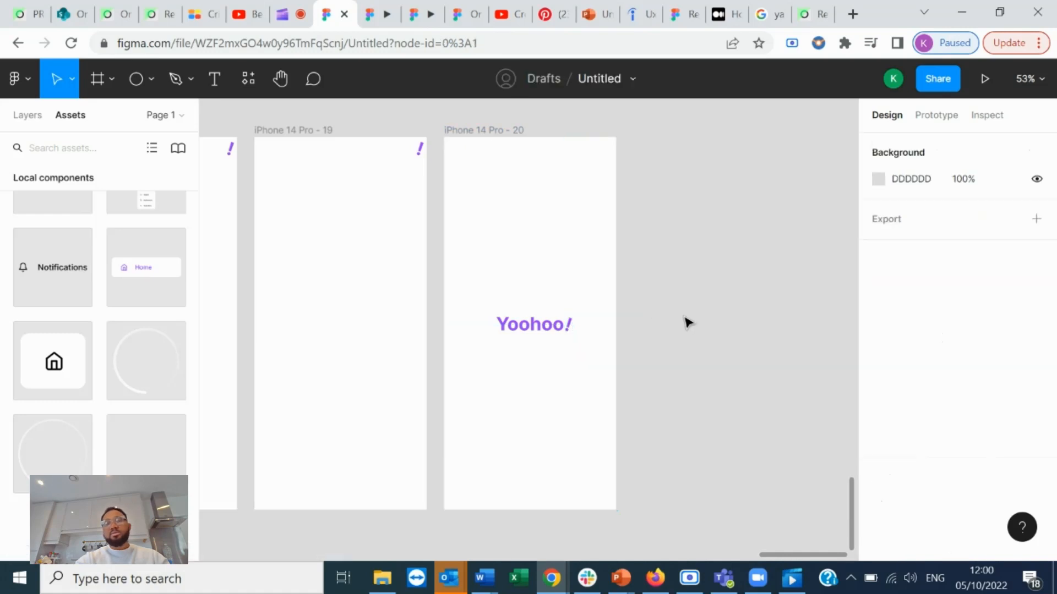
- Duplicate the iPhone 14 Pro - 20 frame with the complete Yoohoo! logo
scroll(687, 323, right, 5)
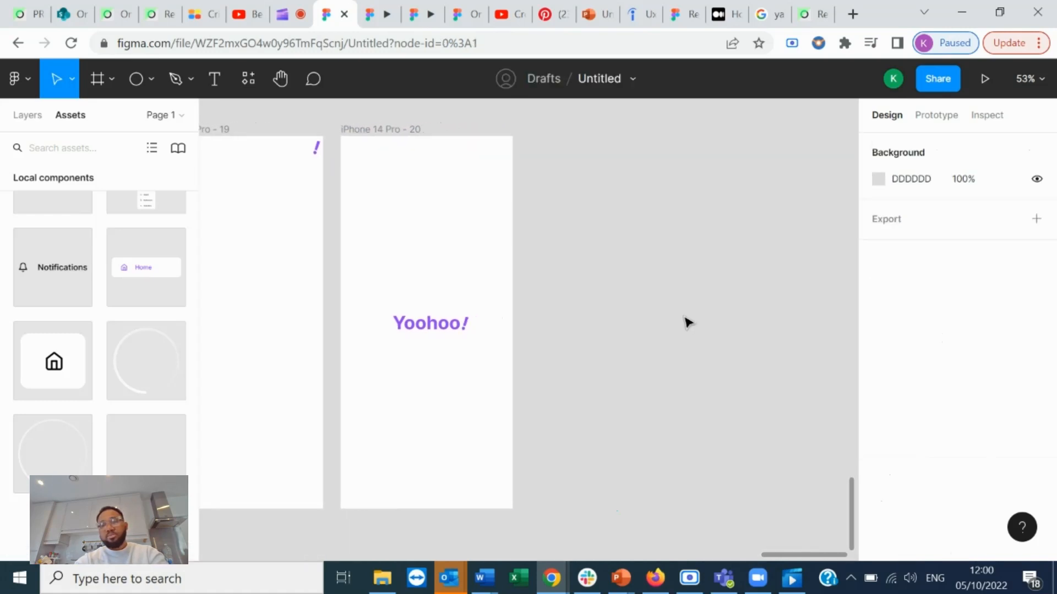
click(355, 142)
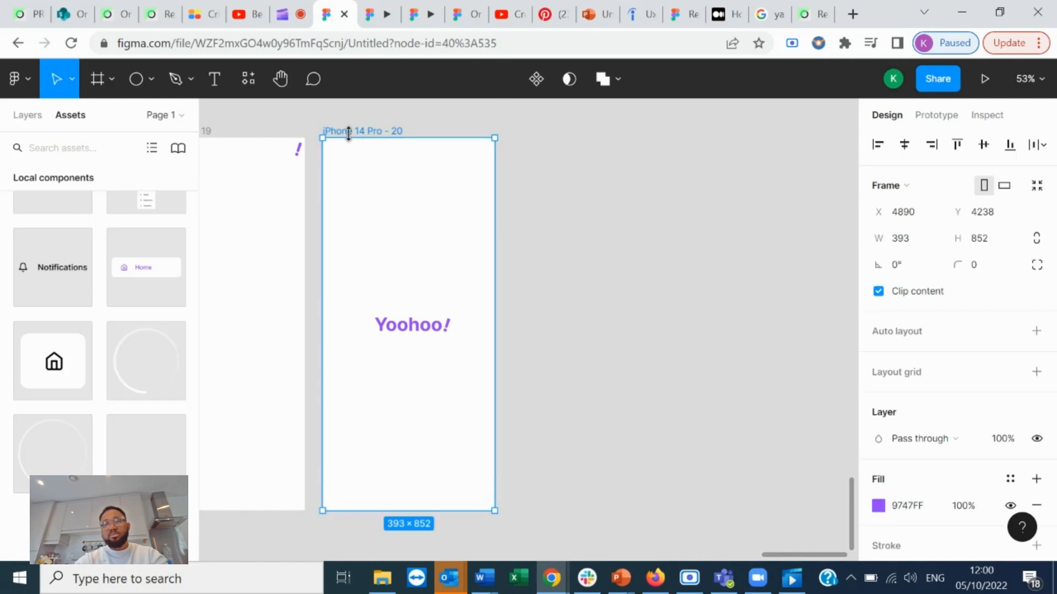
key(ctrl+d)
scroll(351, 142, right, 2)
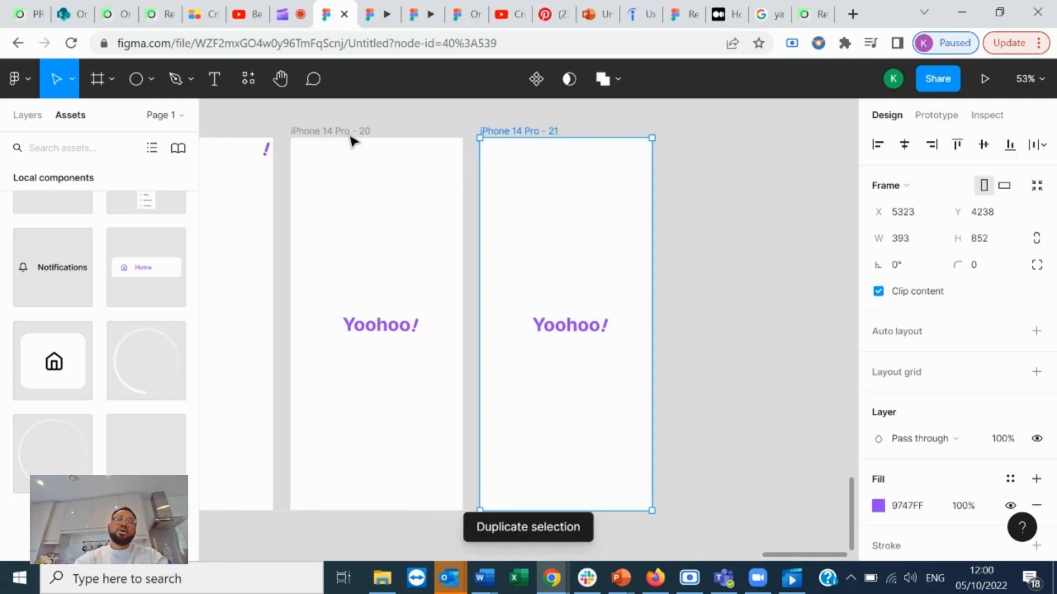
- Move only the Yoohoo text and its exclamation mark, excluding Ellipse 7, straight up to near the top of the iPhone 14 Pro - 21 frame
drag(662, 332, 505, 293)
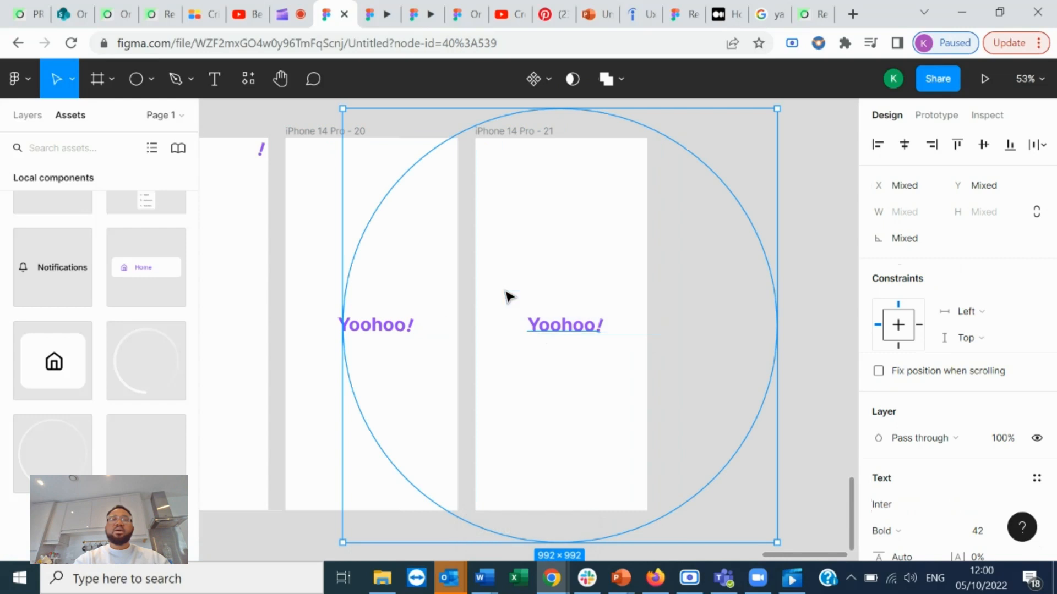
click(33, 123)
shift+click(94, 435)
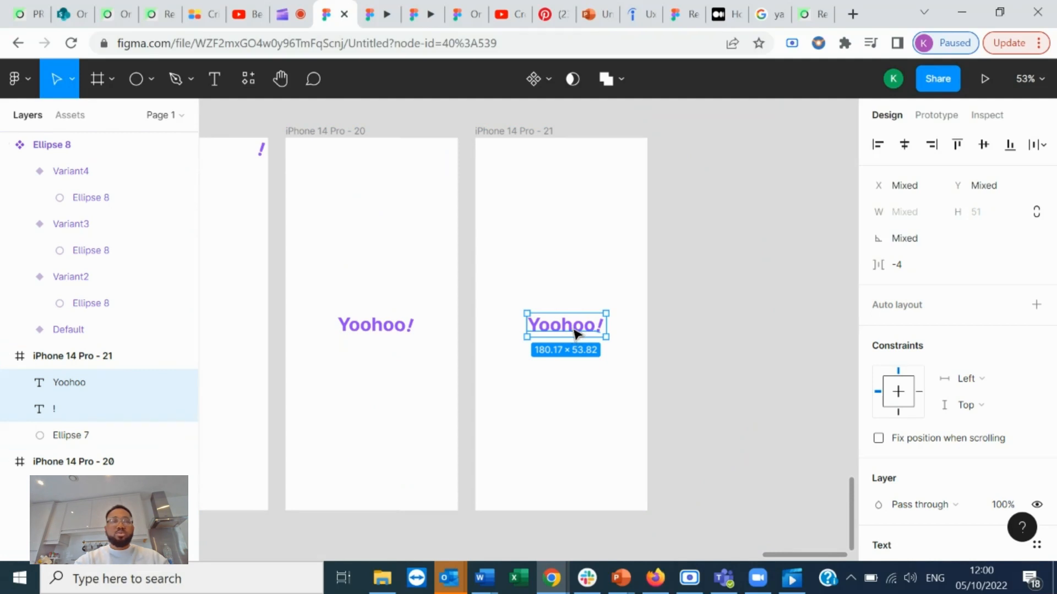
key(Up)
key(Up)
key(Up)
key(Up)
key(Up)
key(Up)
key(Up)
key(Up)
key(Up)
key(Up)
key(Up)
key(Up)
key(Up)
key(Up)
key(Up)
key(Up)
key(Up)
key(Up)
key(Up)
key(Up)
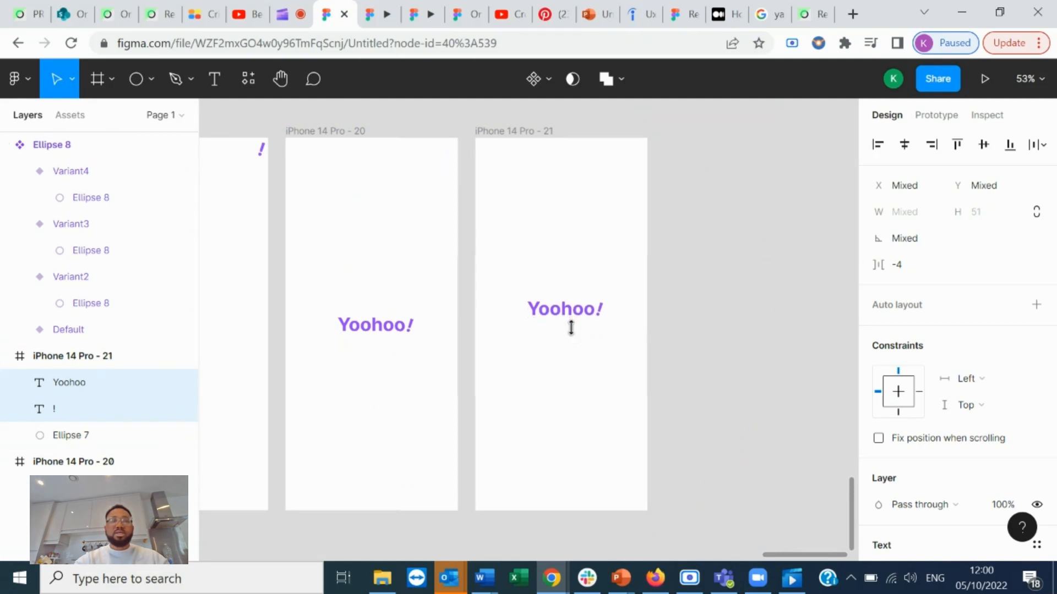
key(Up)
key(Up)
key(Up)
key(Up)
key(Up)
key(Up)
key(Up)
key(Up)
key(Up)
key(Up)
key(Up)
key(Up)
key(Up)
key(Up)
key(Up)
key(Up)
key(Up)
key(Up)
key(Up)
key(Up)
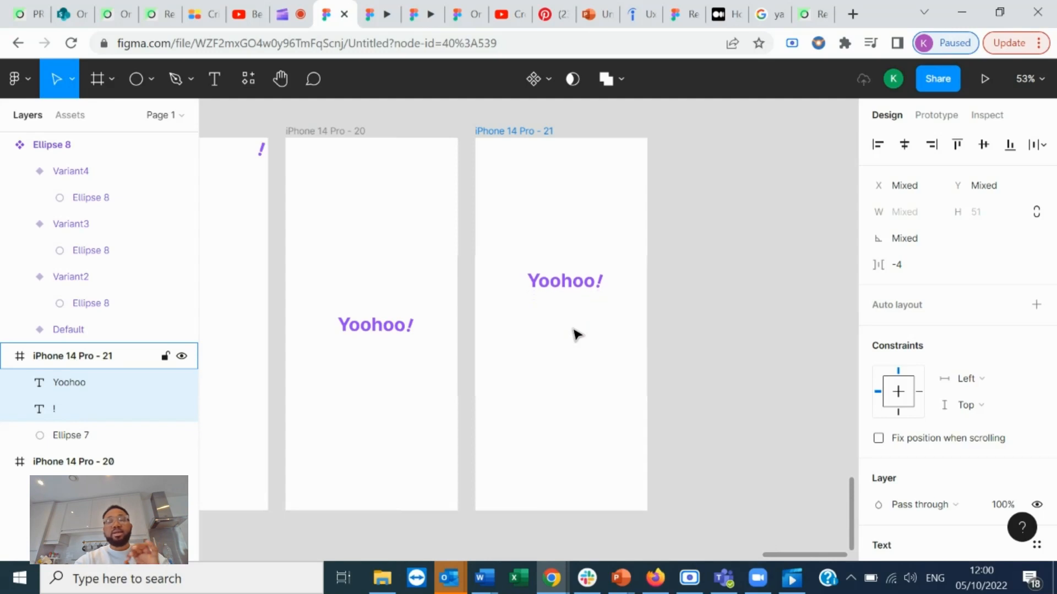
key(Up)
key(Up)
key(Up)
key(Up)
key(Up)
key(Up)
key(Up)
key(Up)
key(Up)
key(Up)
key(Up)
key(Up)
key(Up)
key(Up)
key(Up)
key(Up)
key(Up)
key(Up)
key(Up)
key(Up)
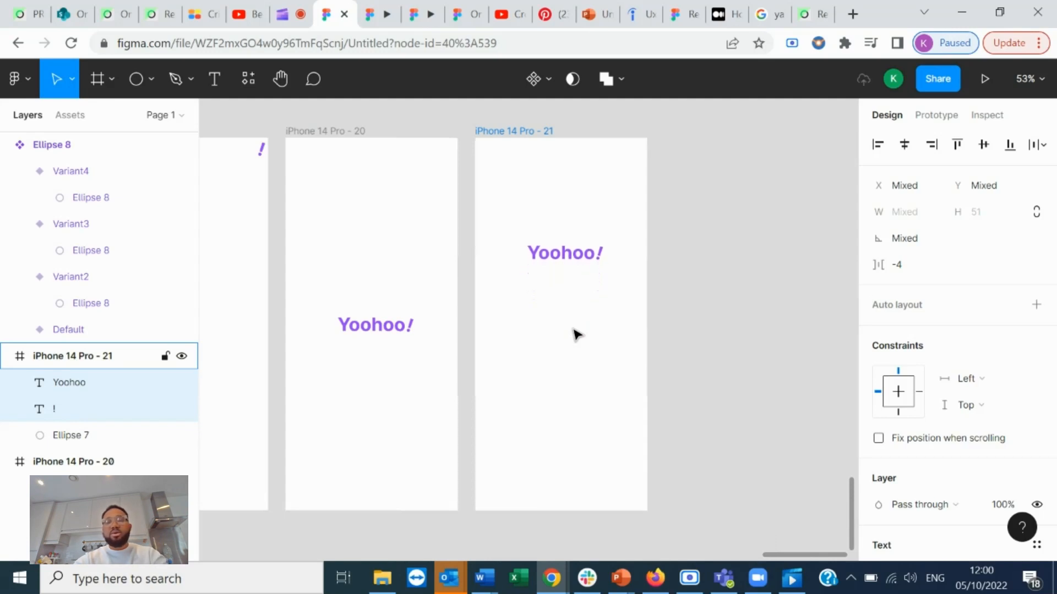
key(Up)
key(Up)
key(Up)
key(Up)
key(Up)
key(Up)
key(Up)
key(Up)
key(Up)
key(Up)
key(Up)
key(Up)
key(Up)
key(Up)
key(Up)
key(Up)
key(Up)
key(Up)
key(Up)
key(Up)
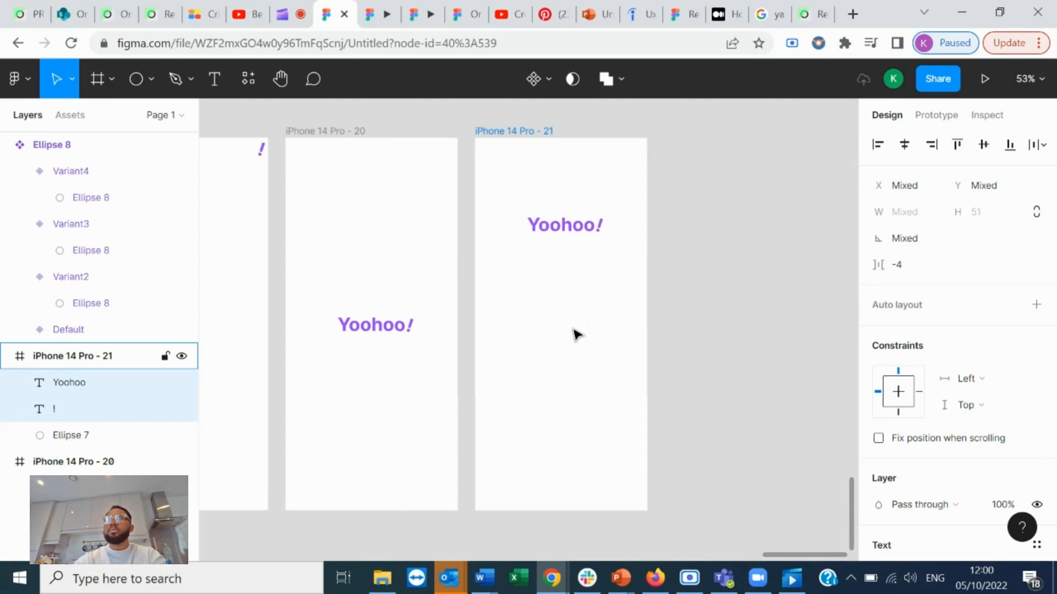
key(Up)
key(Up)
key(Up)
key(Up)
key(Up)
key(Up)
key(Up)
key(Up)
key(Up)
key(Up)
key(Up)
key(Up)
key(Up)
key(Up)
key(Up)
key(Up)
key(Up)
key(Up)
key(Up)
key(Up)
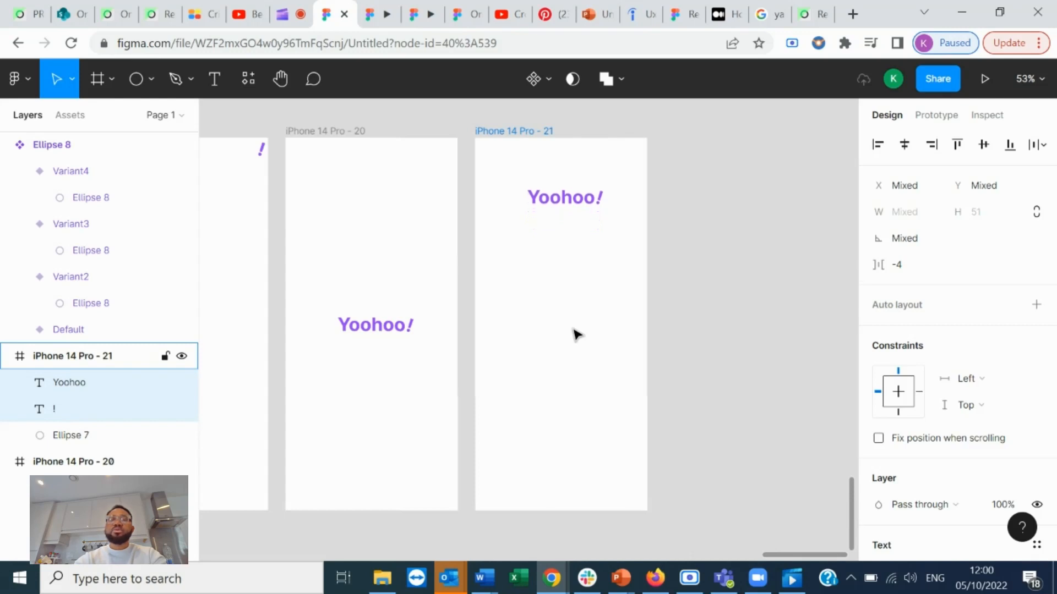
- Nudge the Yoohoo! title slightly higher in the iPhone 14 Pro - 21 frame
key(Up)
key(Up)
key(Up)
key(Up)
key(Up)
key(Up)
key(Up)
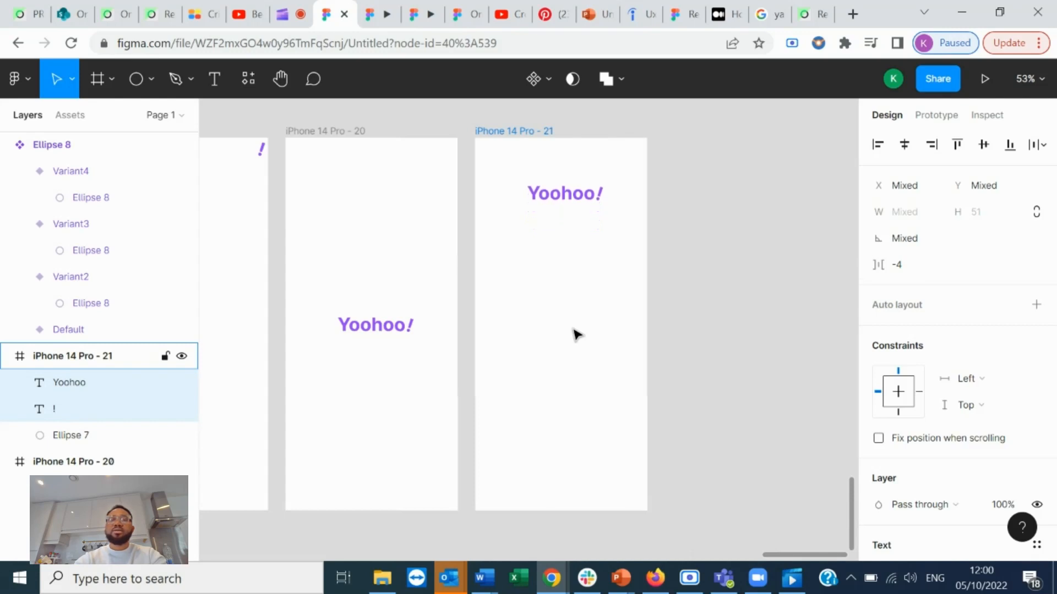
- Duplicate the iPhone 14 Pro - 21 frame beside the original
click(502, 138)
key(ctrl+d)
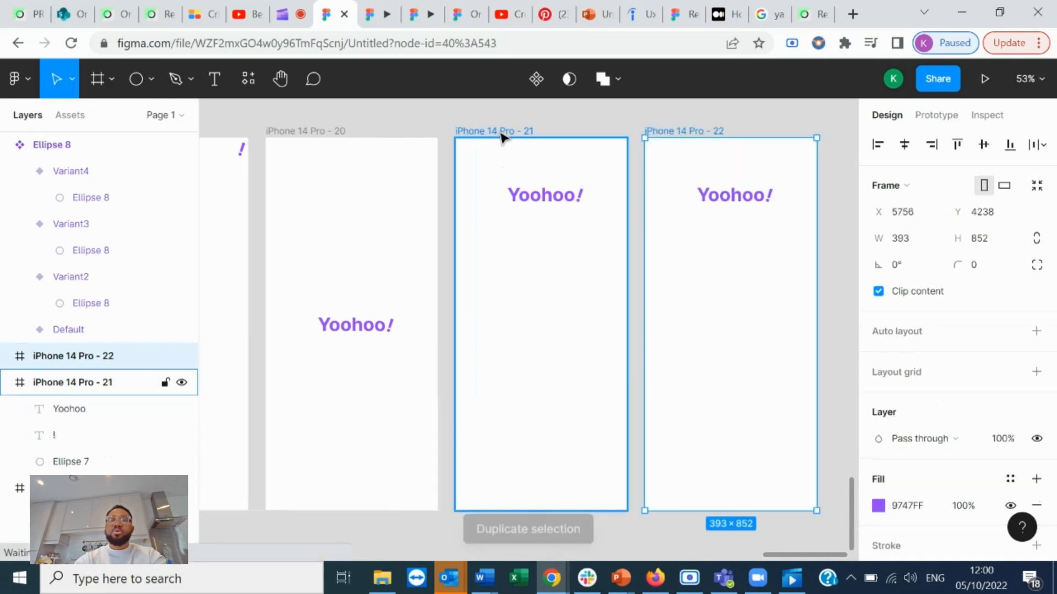
scroll(503, 137, right, 4)
scroll(503, 138, right, 1)
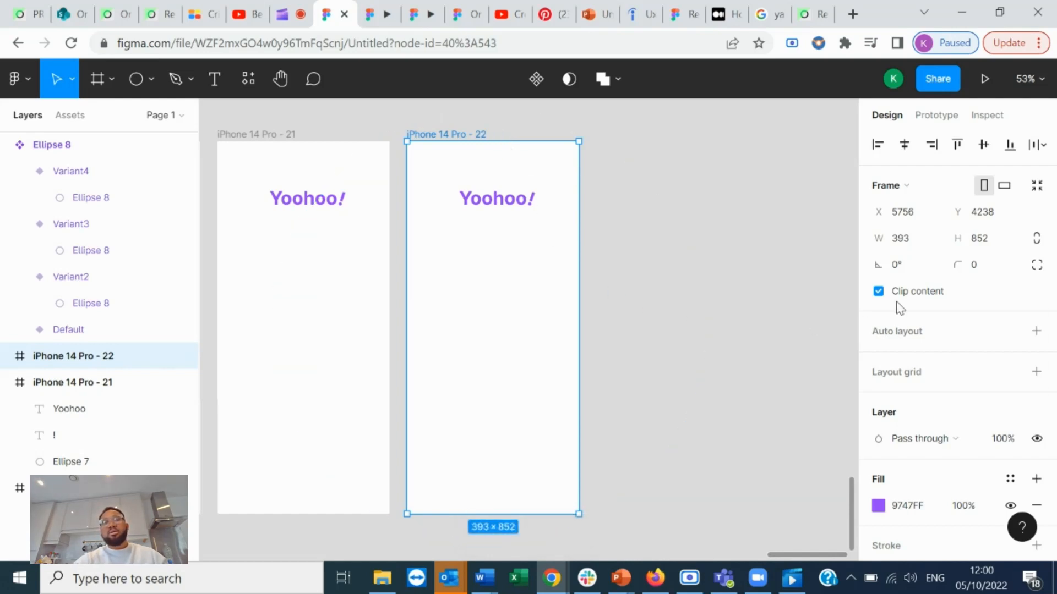
- Draw a rectangle about 340 × 52 just below the title in the iPhone 14 Pro - 22 frame and centre it horizontally
click(151, 78)
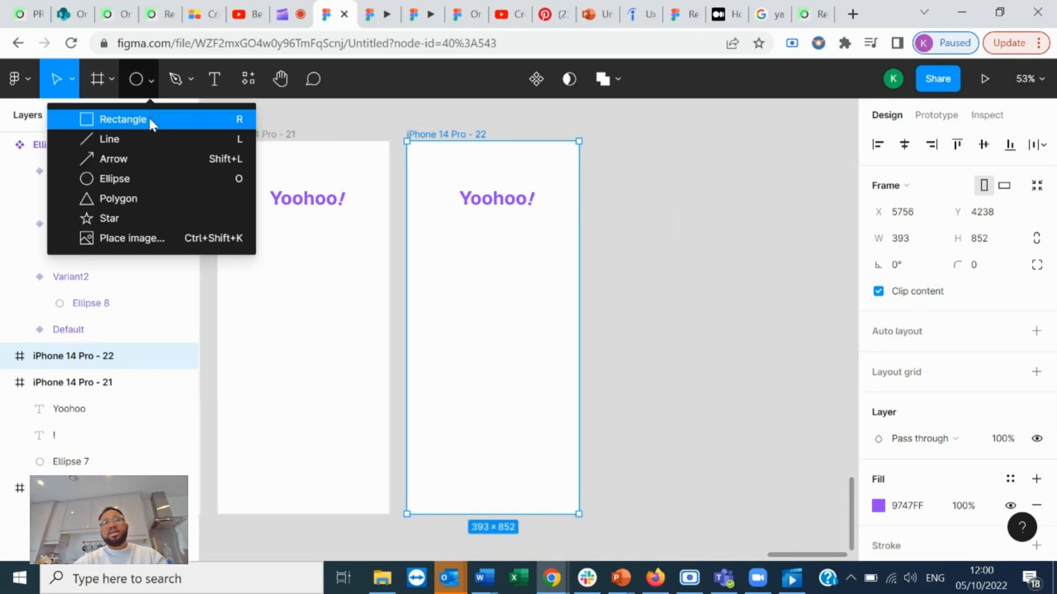
click(151, 117)
drag(420, 220, 570, 246)
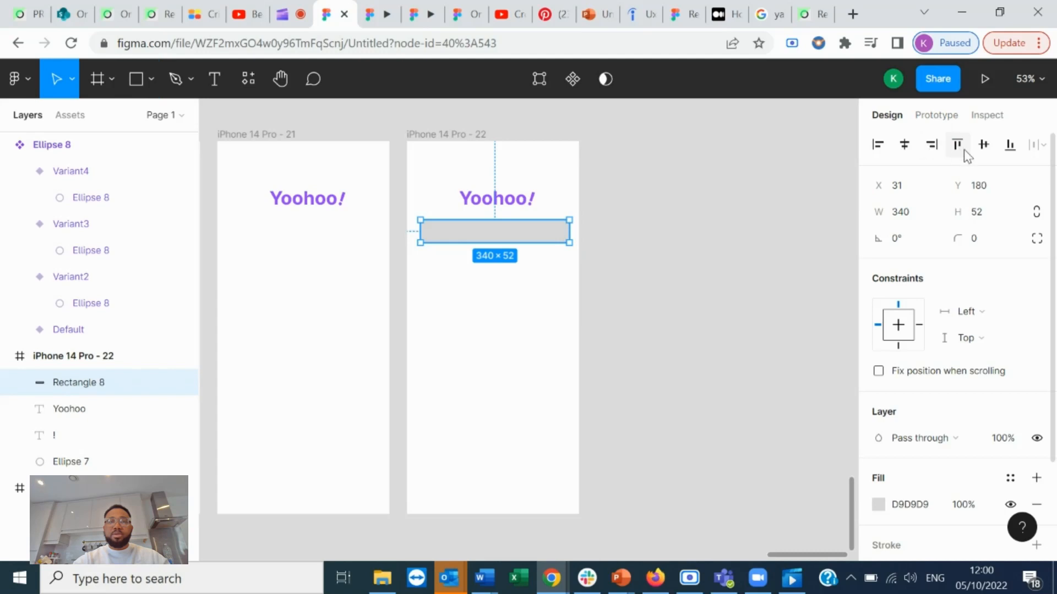
click(904, 144)
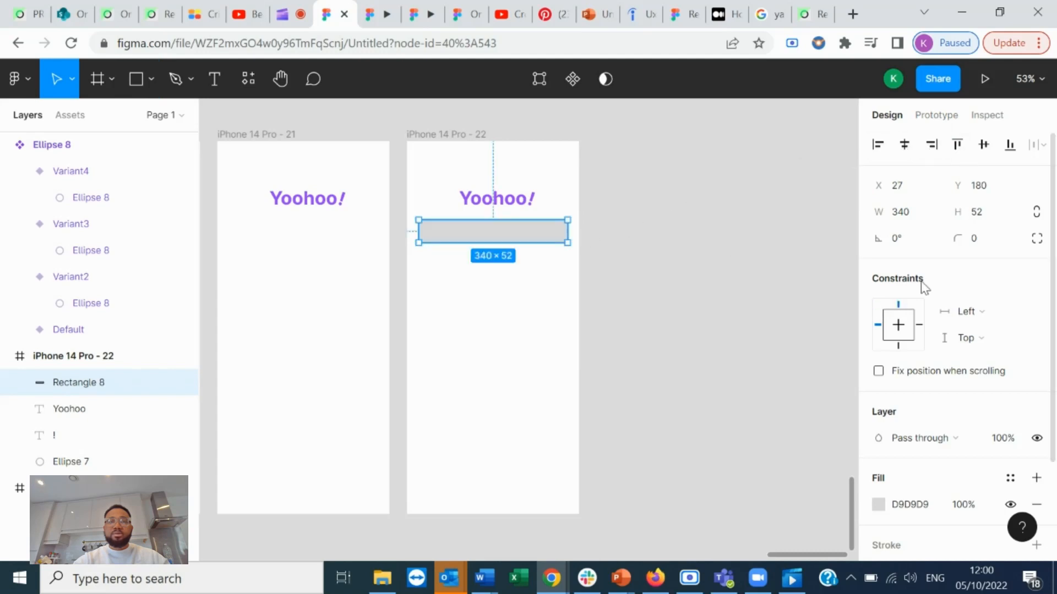
- Give the rectangle a corner radius of 10 and lower its fill opacity to 40%
click(996, 244)
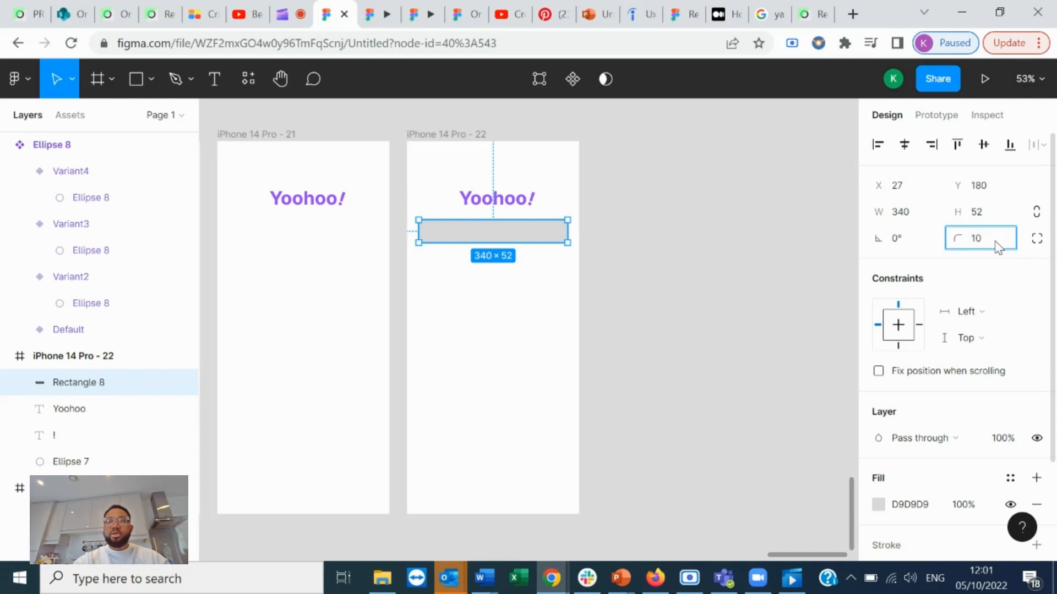
key(Return)
click(879, 504)
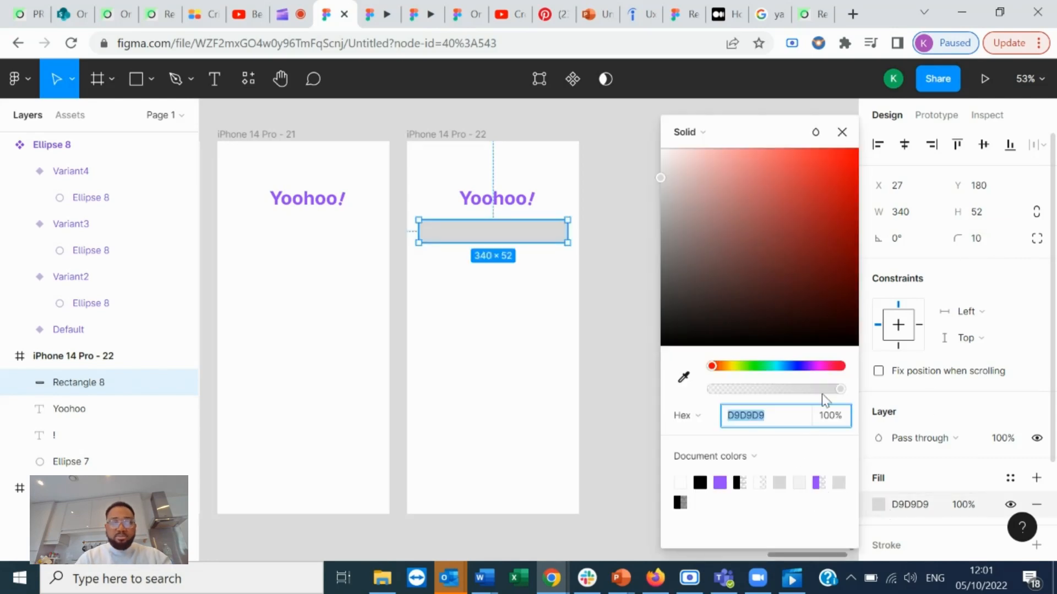
drag(839, 391, 765, 392)
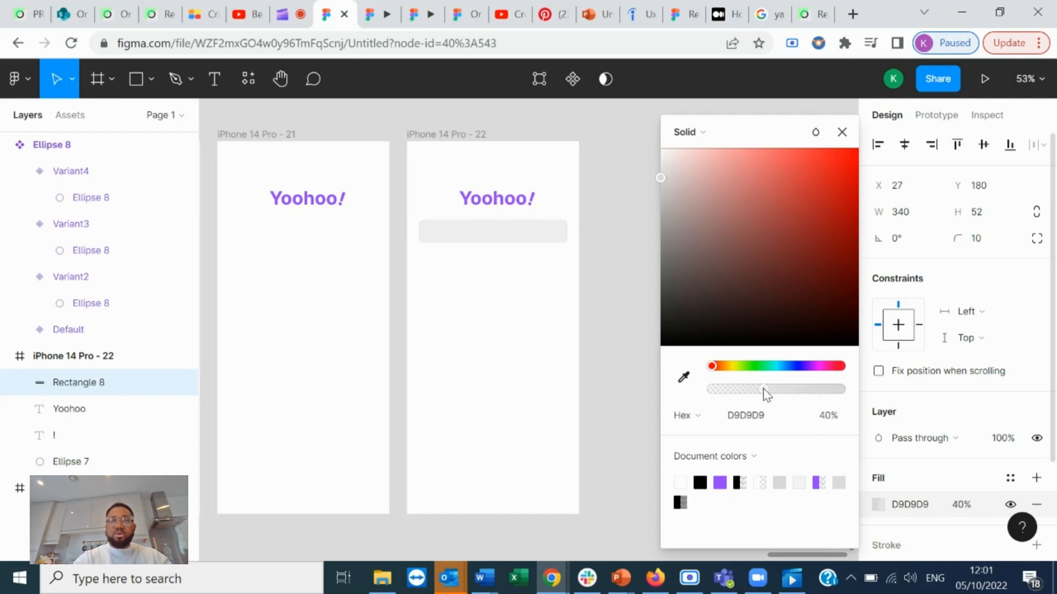
click(842, 132)
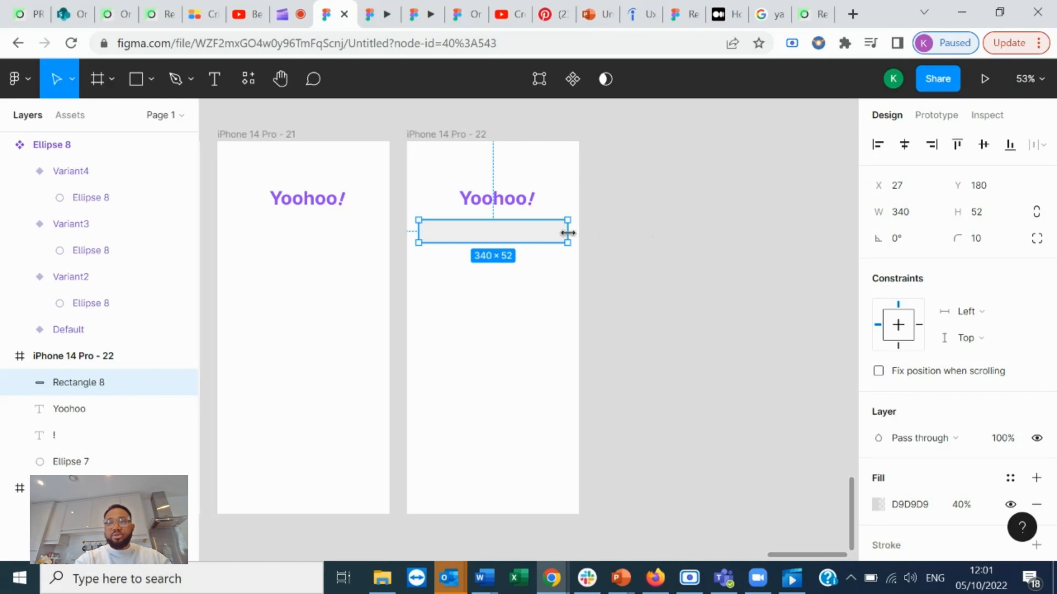
- Widen the rectangle to about 353 and centre it horizontally in the frame again
drag(570, 233, 573, 232)
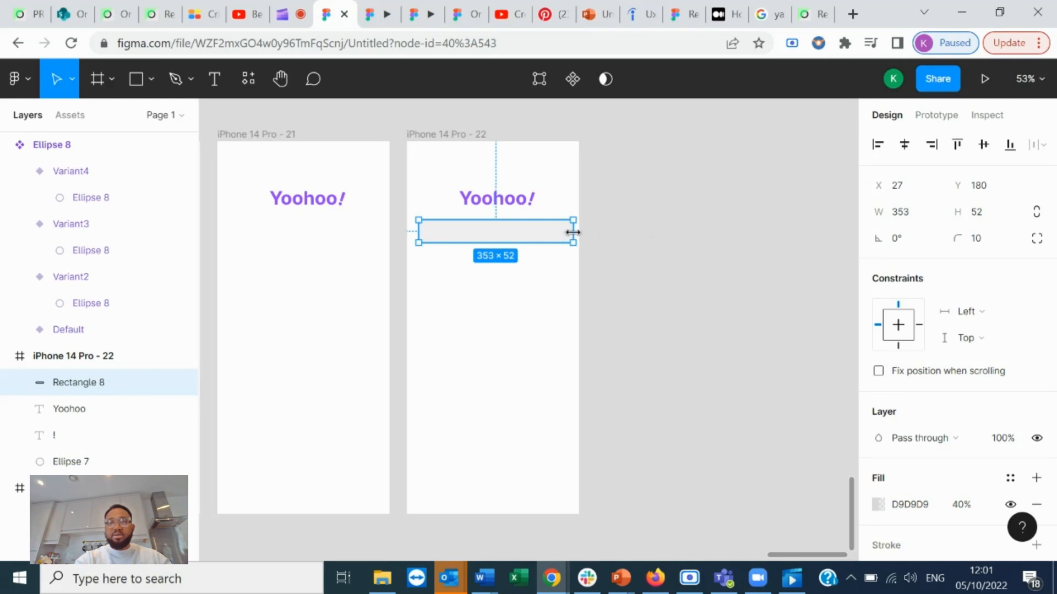
click(904, 146)
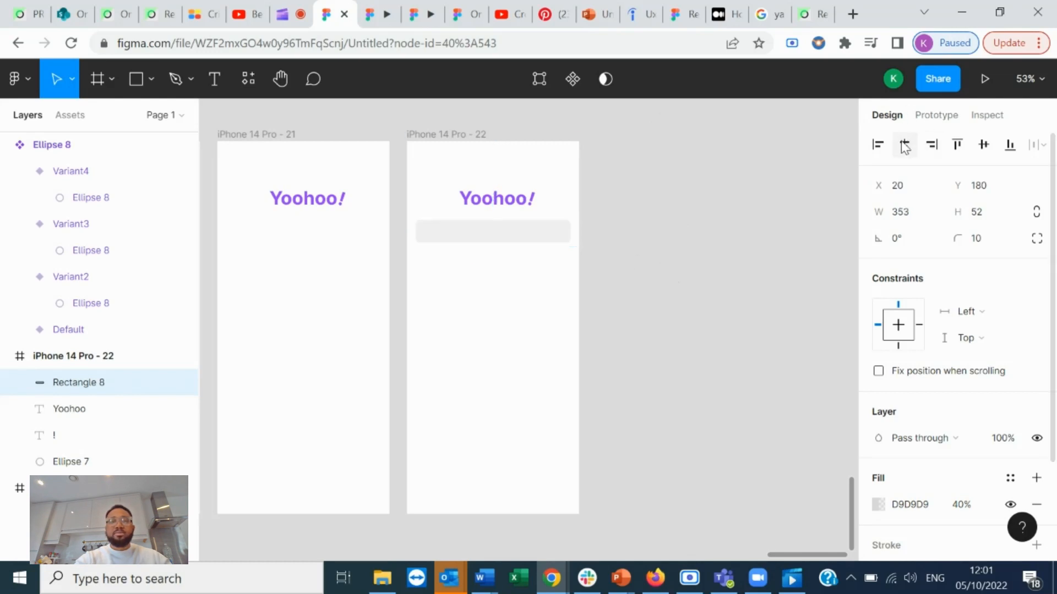
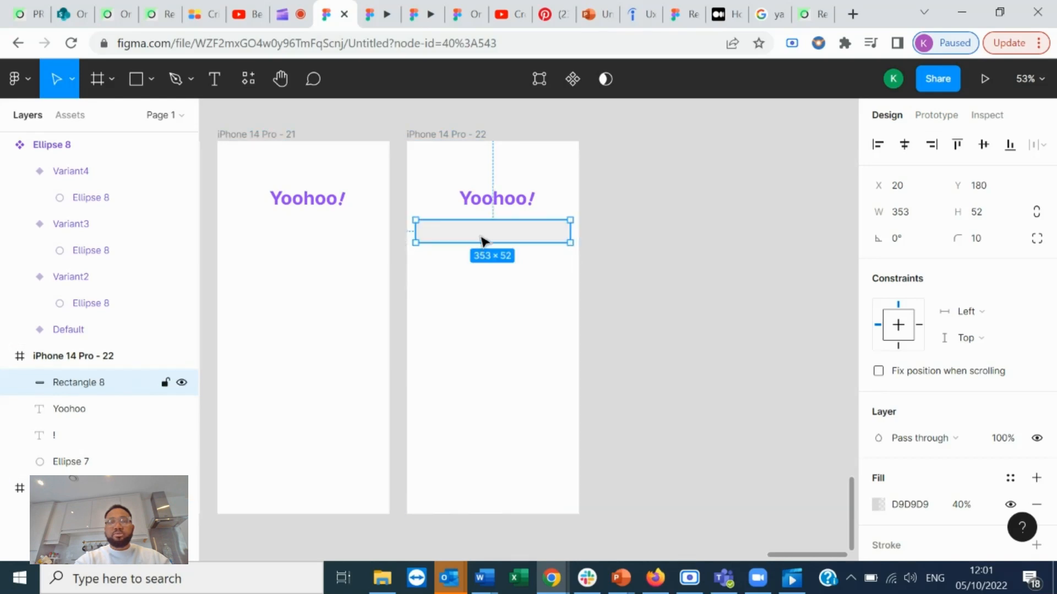
key(ctrl+d)
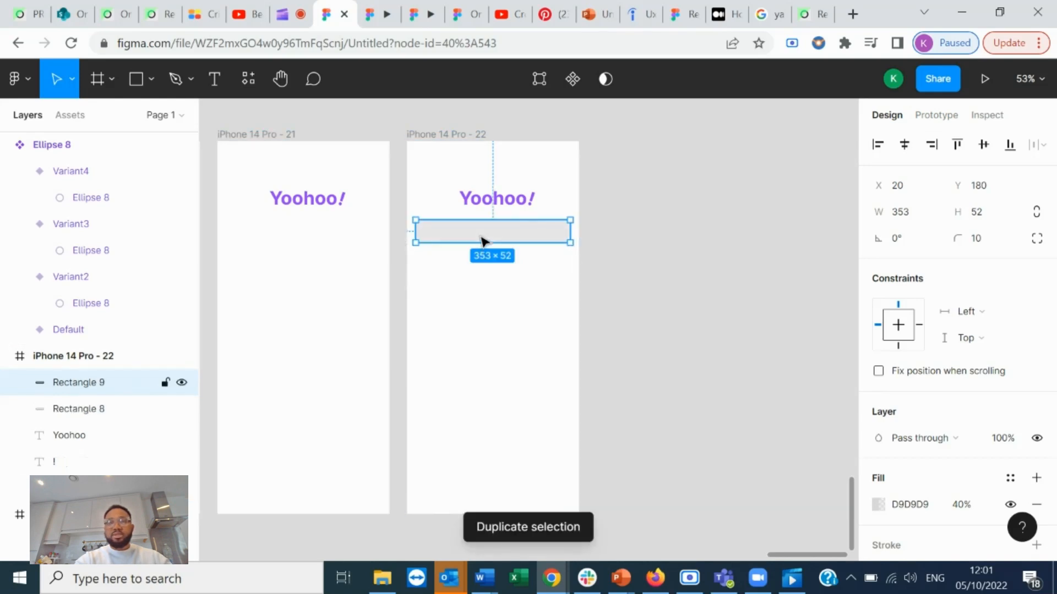
drag(481, 241, 483, 275)
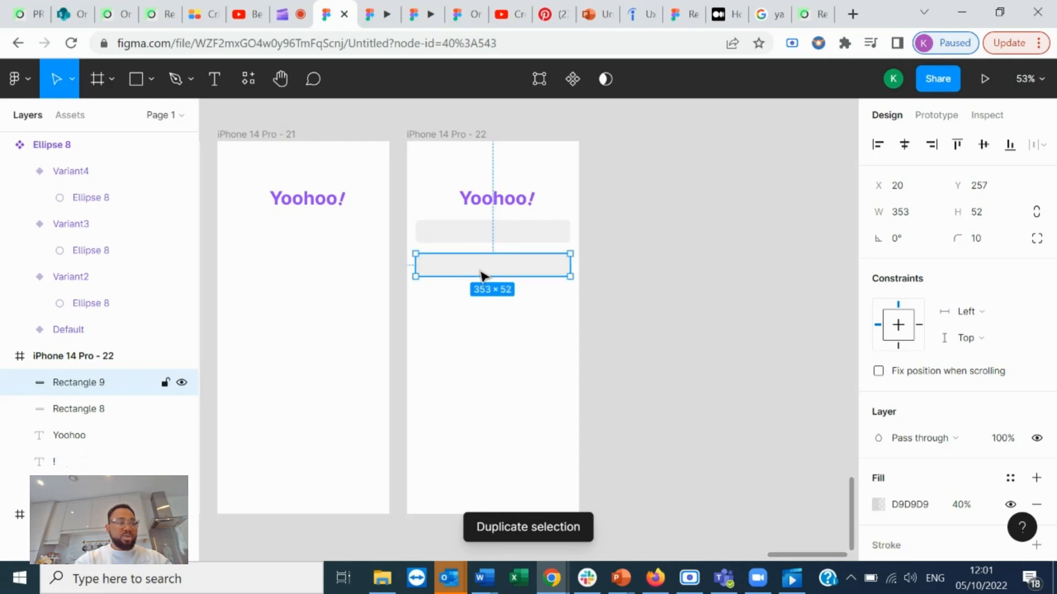
key(Delete)
- Add the text label "Name" over the start of the grey rectangle
click(214, 79)
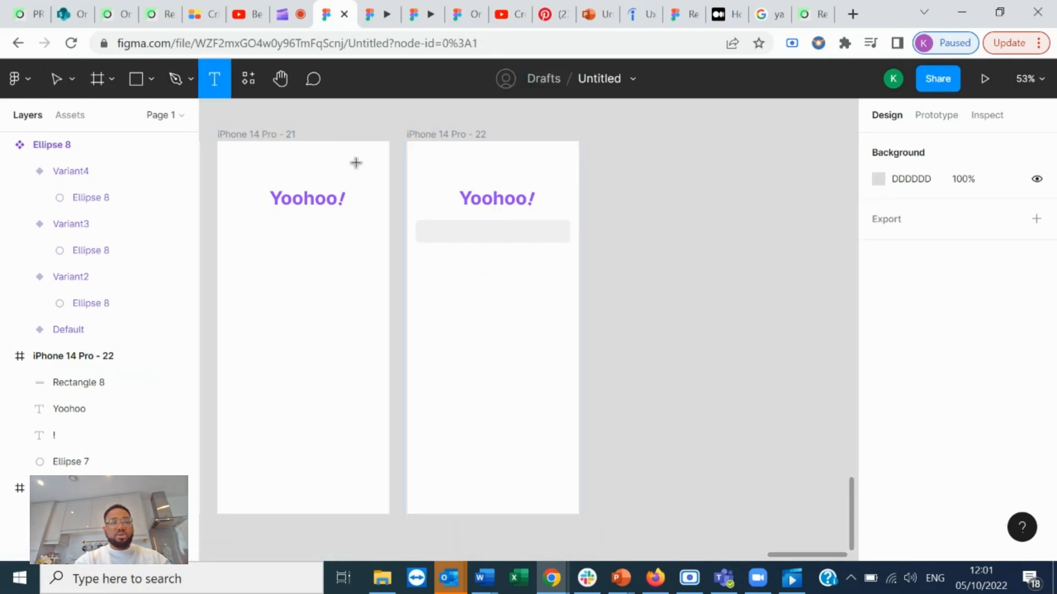
click(426, 228)
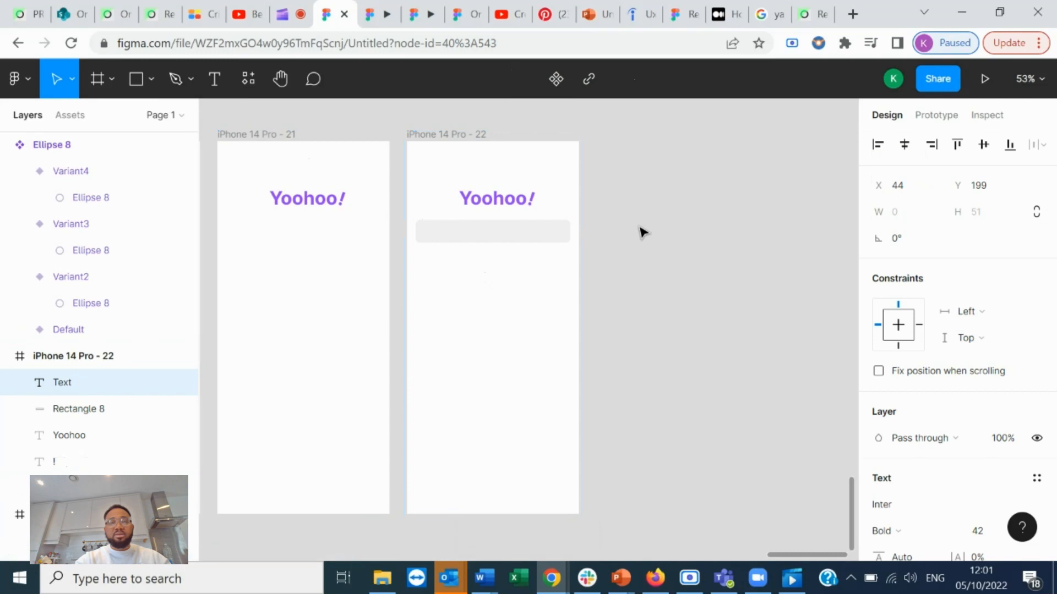
text(Name)
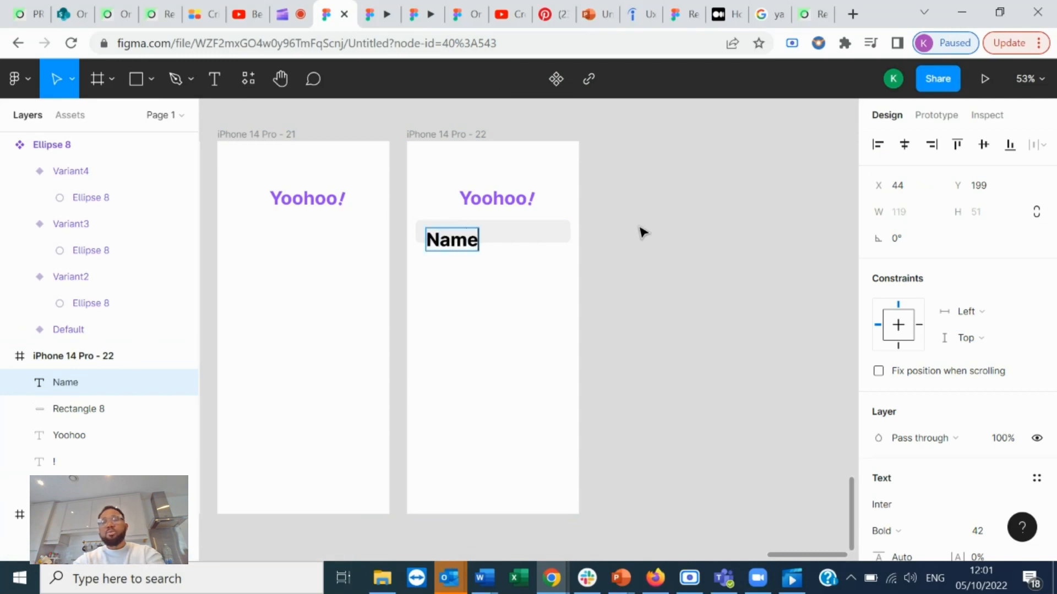
key(Escape)
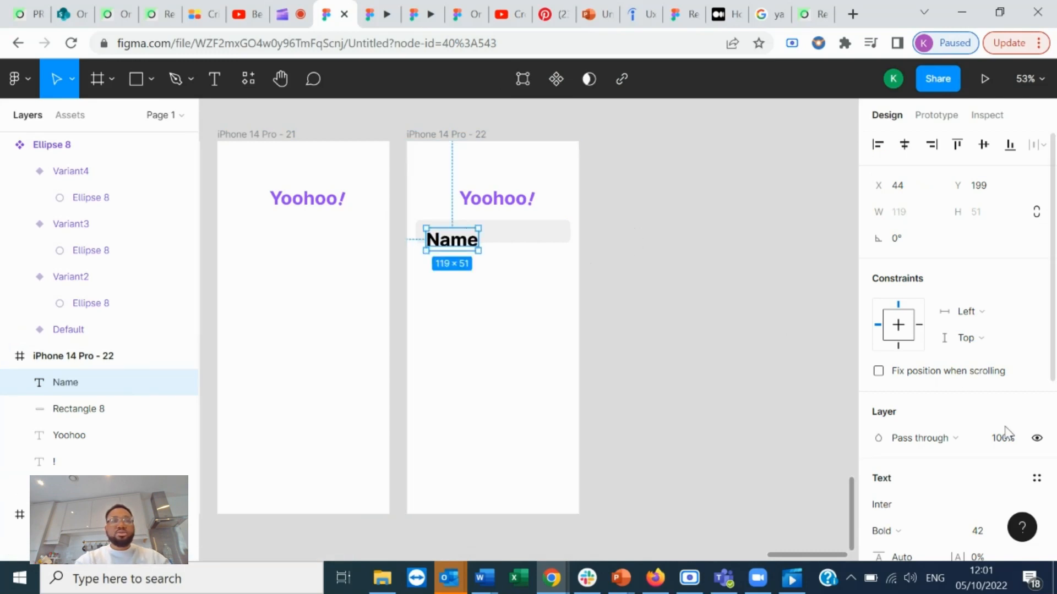
- Set the Name label to font size 16 and Regular weight
scroll(1009, 448, down, 3)
click(1018, 368)
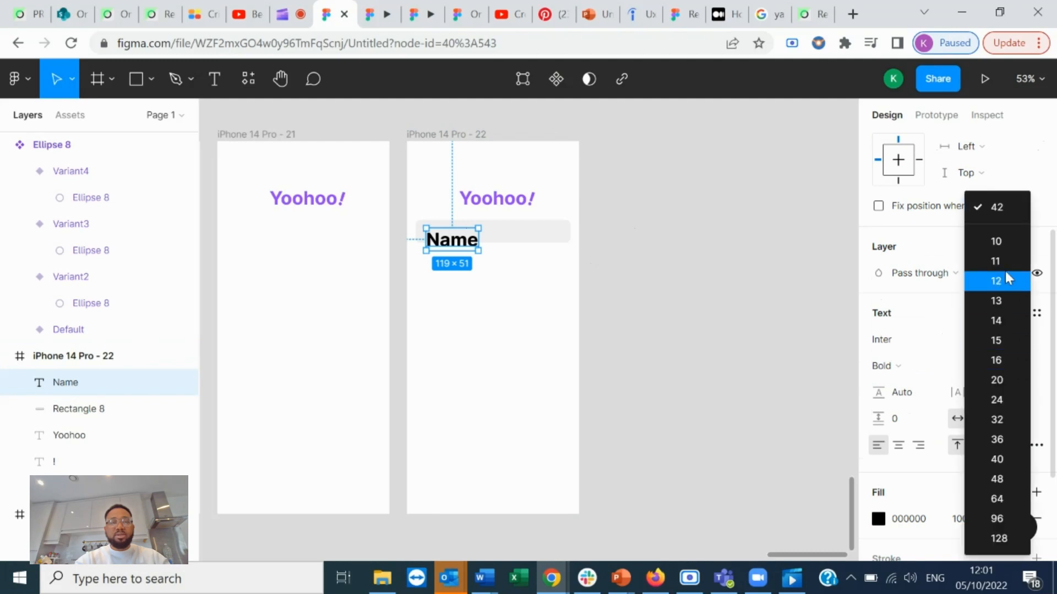
click(1011, 364)
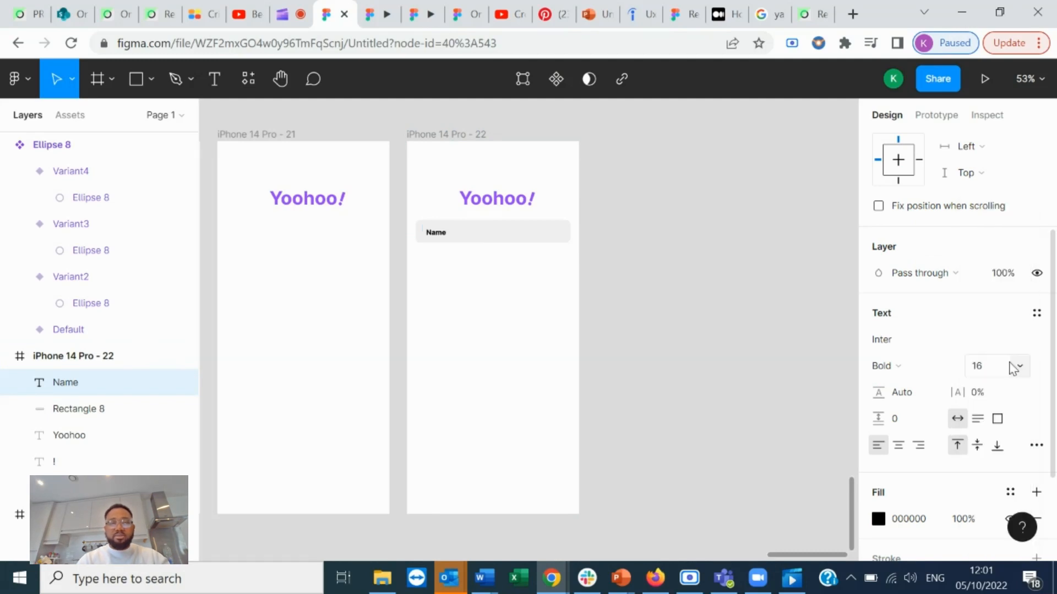
click(918, 367)
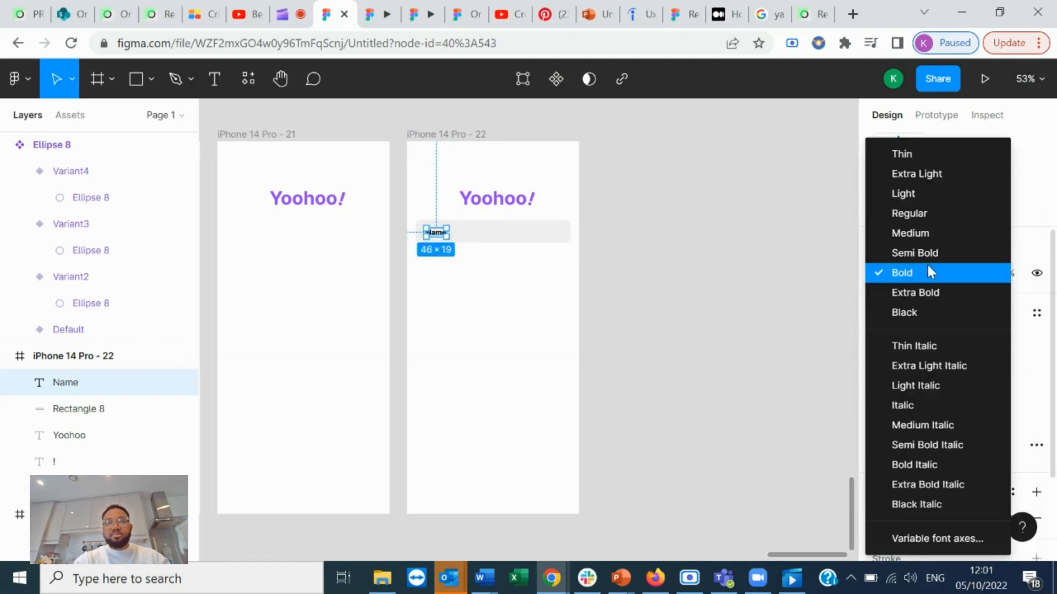
click(925, 215)
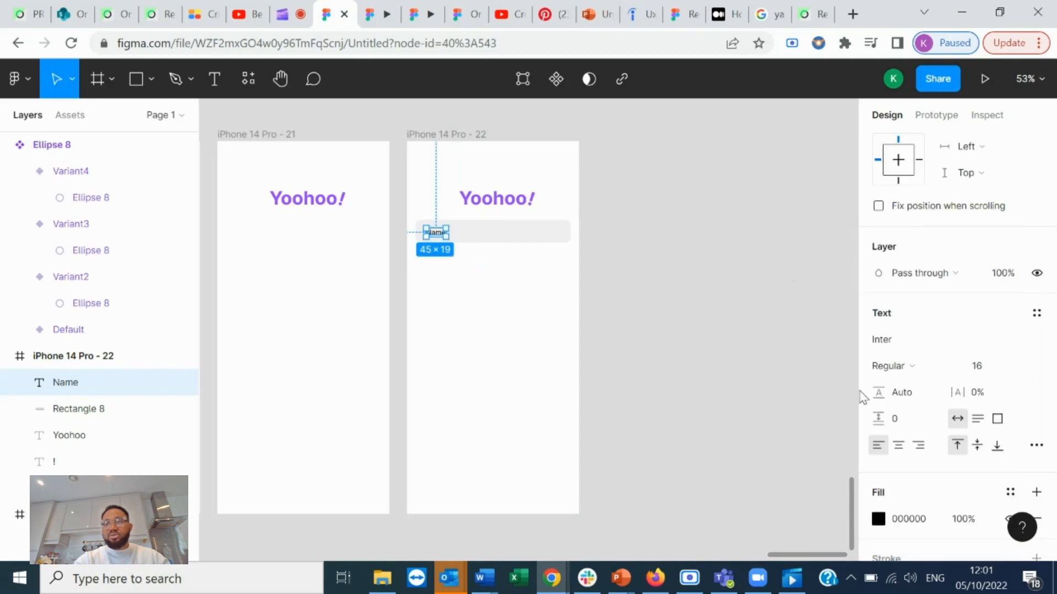
click(660, 314)
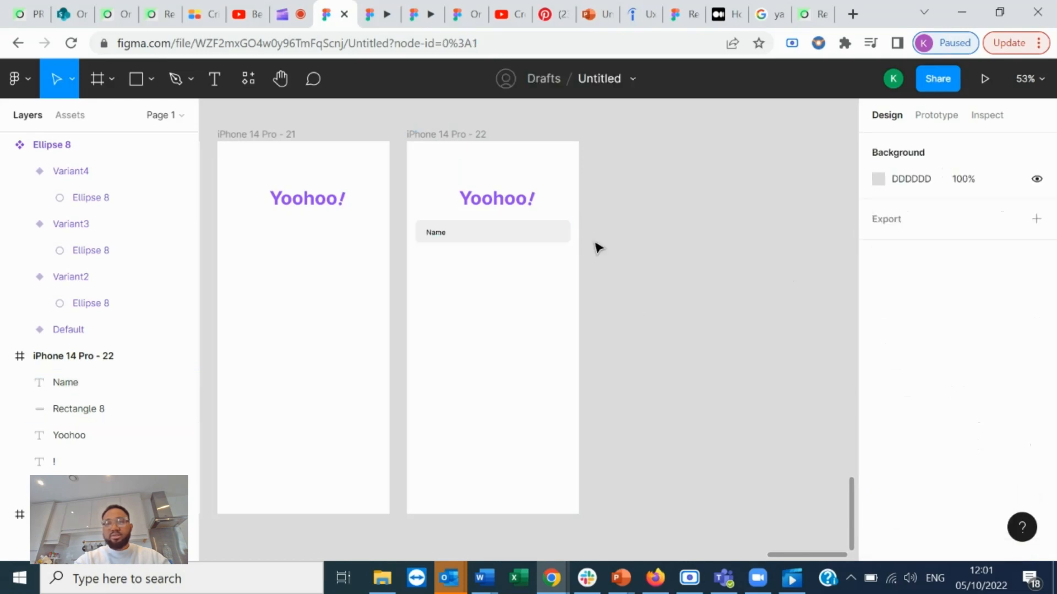
- Duplicate the Name label with its rectangle and place the copy just below the first field
drag(601, 235, 395, 220)
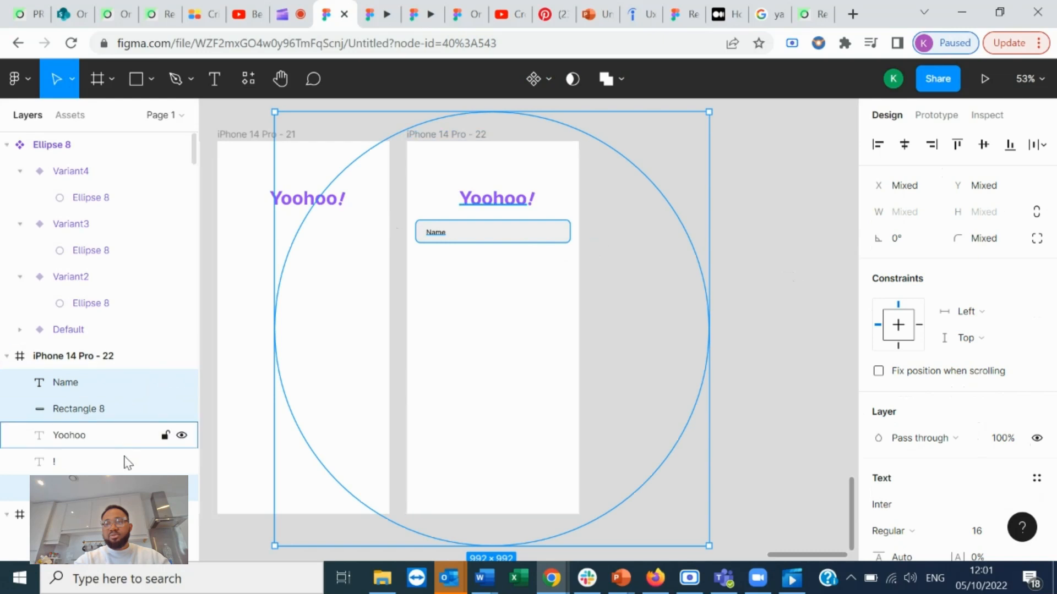
ctrl+click(82, 488)
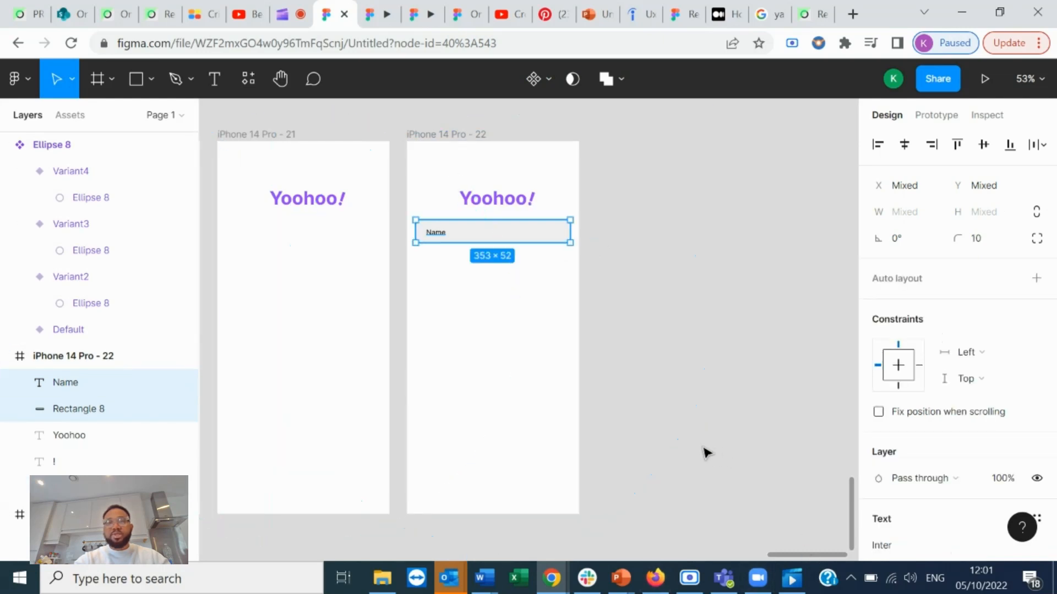
key(ctrl+d)
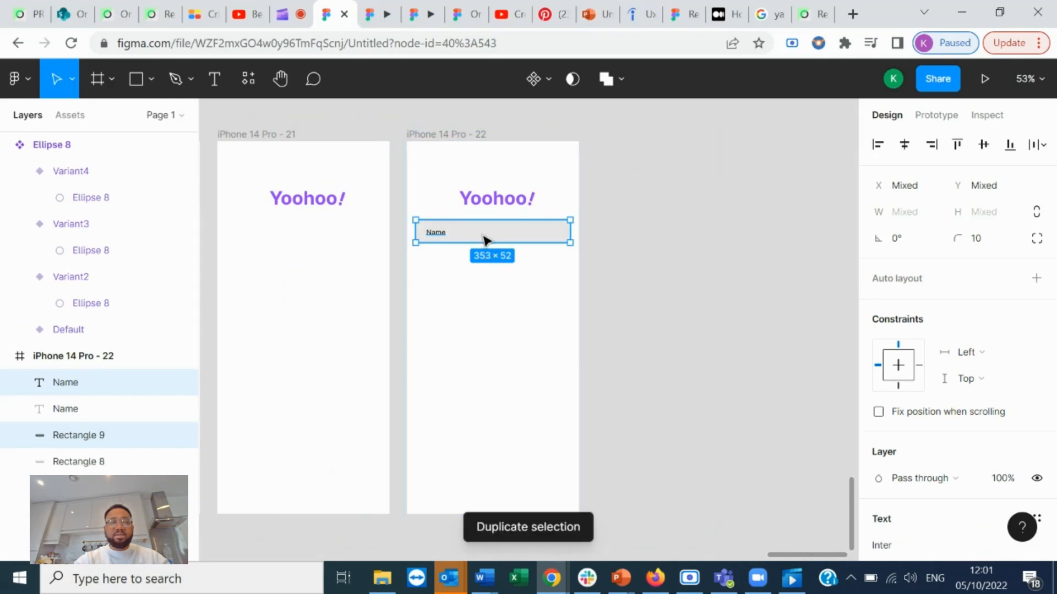
drag(483, 246, 484, 269)
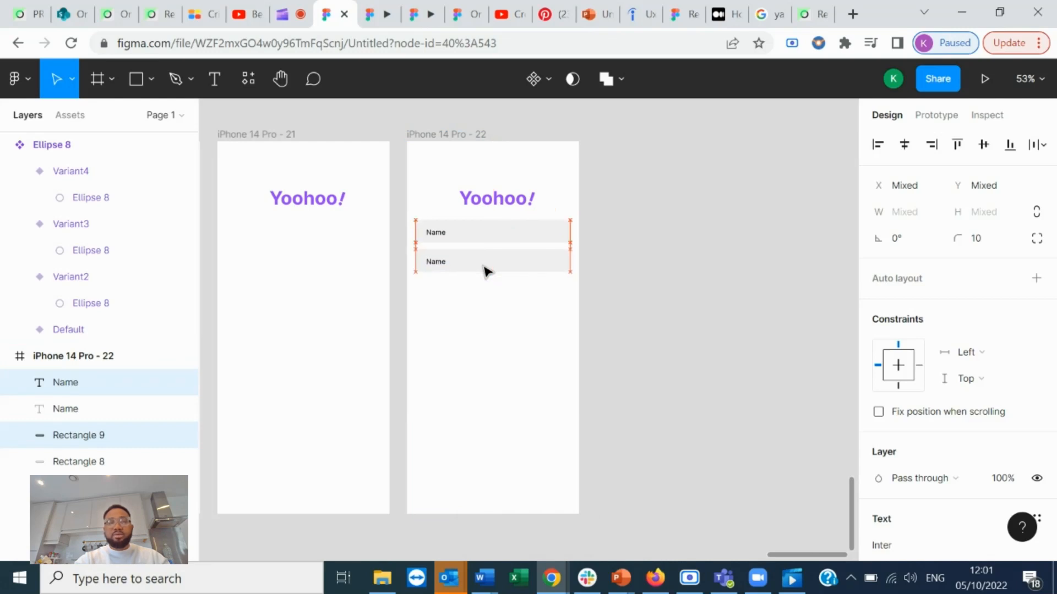
drag(484, 269, 485, 269)
- Repeat the field duplication three more times at the same spacing to make a column of five fields
key(ctrl+d)
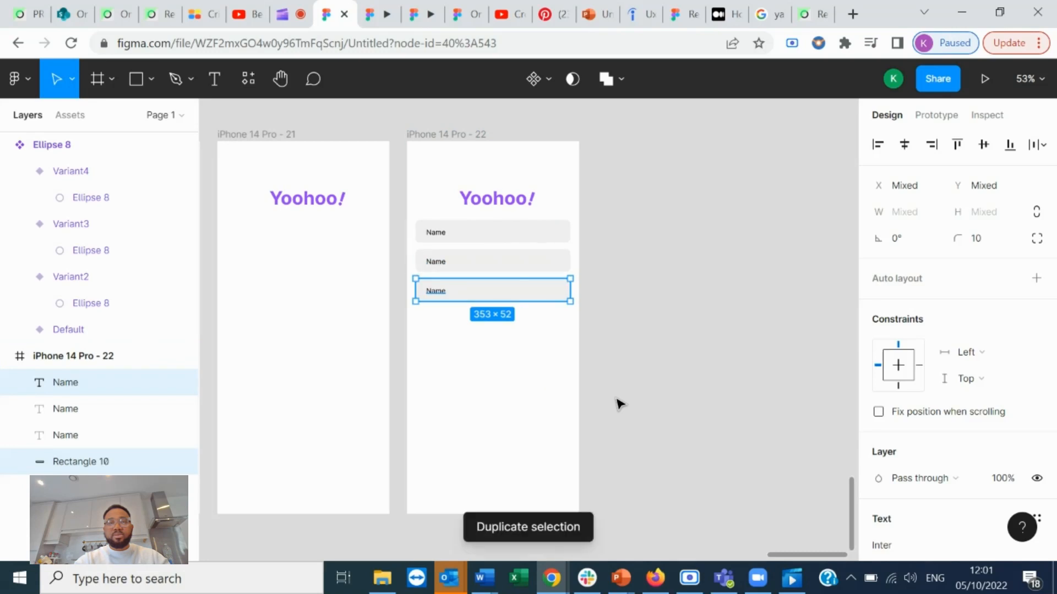
key(ctrl+d)
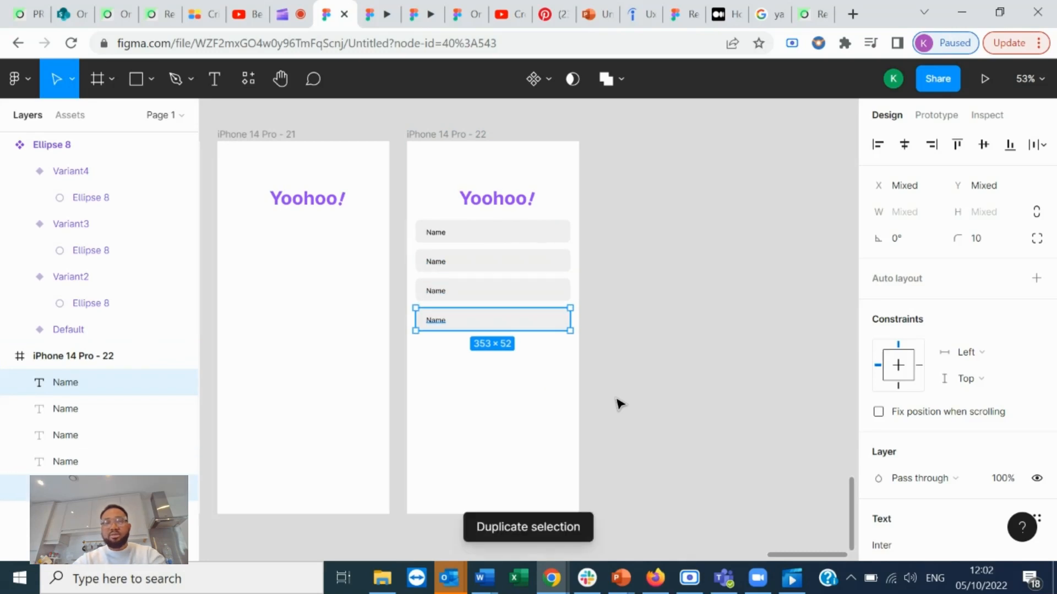
key(ctrl+d)
- Move the fifth Name field down to leave a larger gap below the fourth field
key(shift+Down)
key(shift+Down)
key(shift+Down)
key(shift+Down)
key(shift+Down)
key(shift+Down)
key(shift+Down)
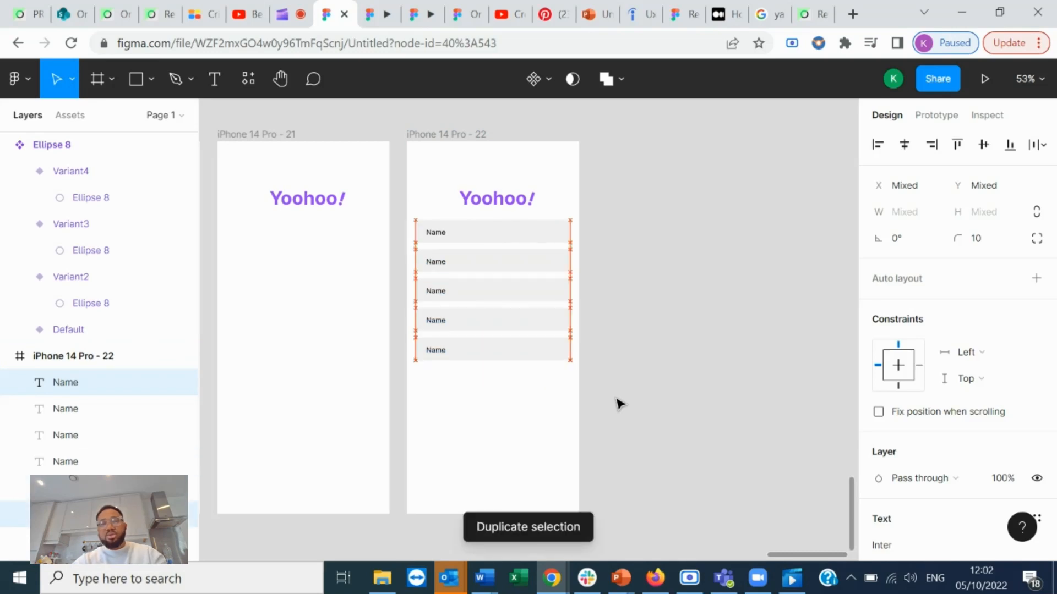
key(shift+Down)
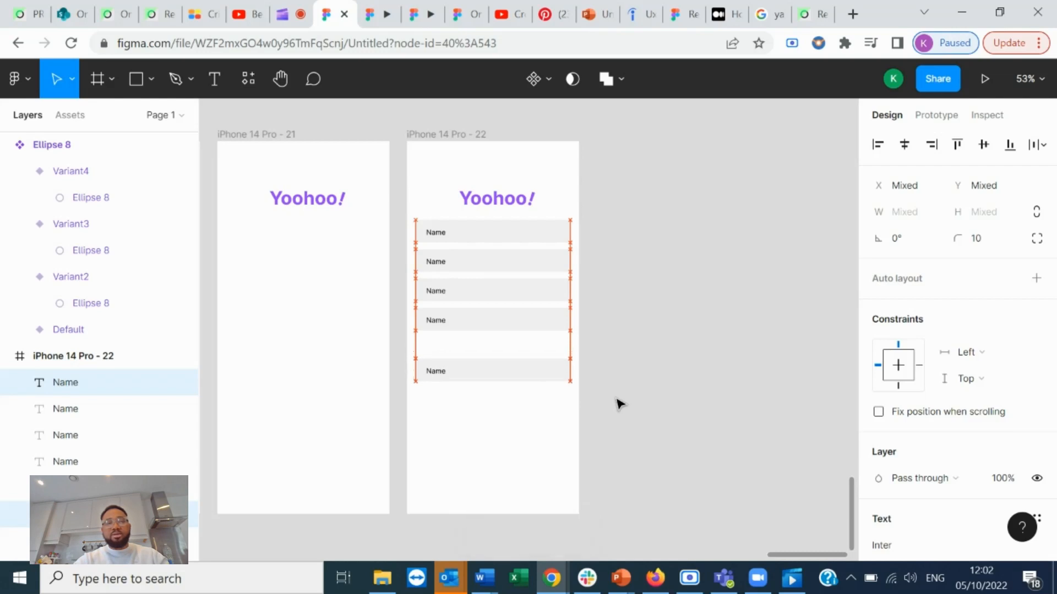
key(shift+Down)
key(shift+Down)
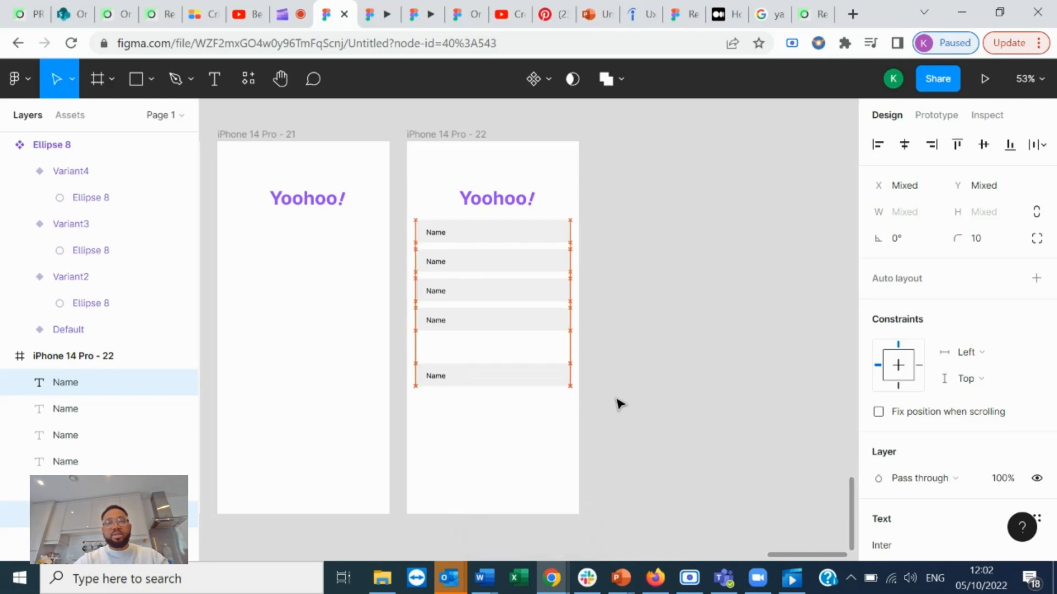
key(shift+Up)
key(shift+Up)
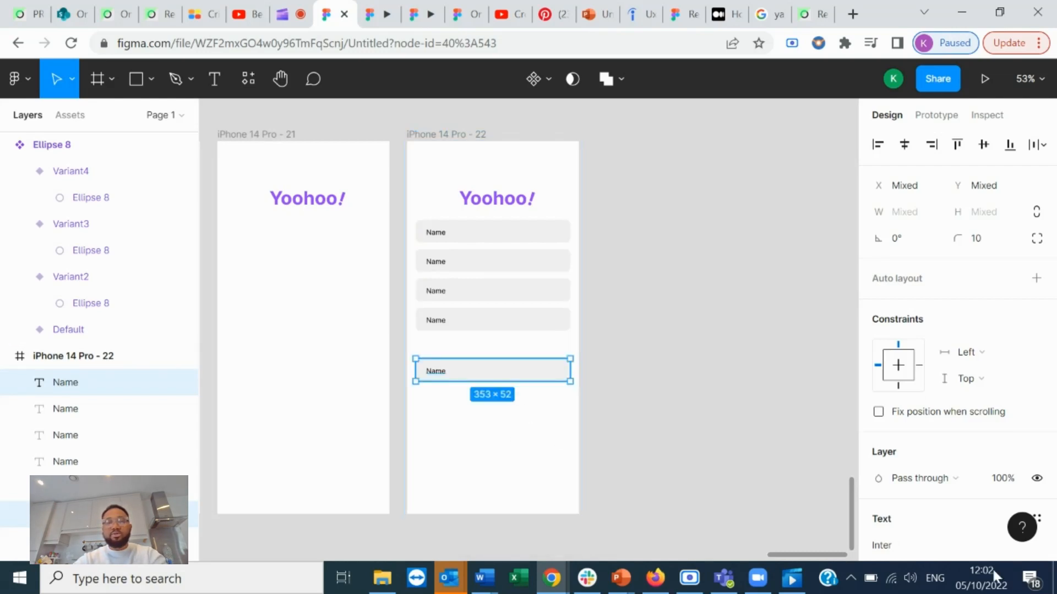
scroll(920, 493, down, 7)
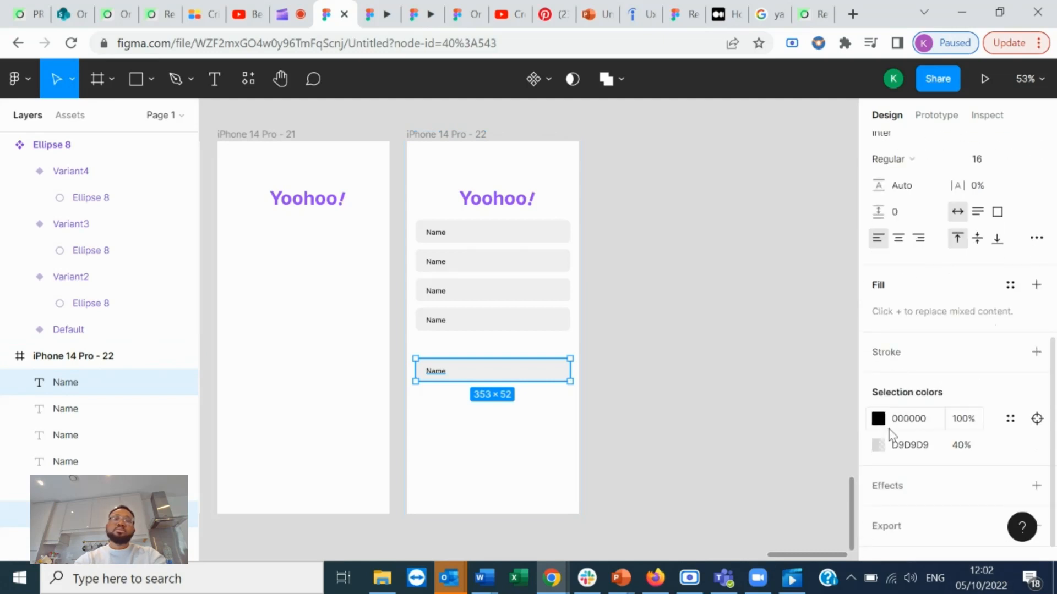
- Recolour the bottom Name element by filling its rectangle with purple 9747FF and its label text with white FFFFFF
click(878, 445)
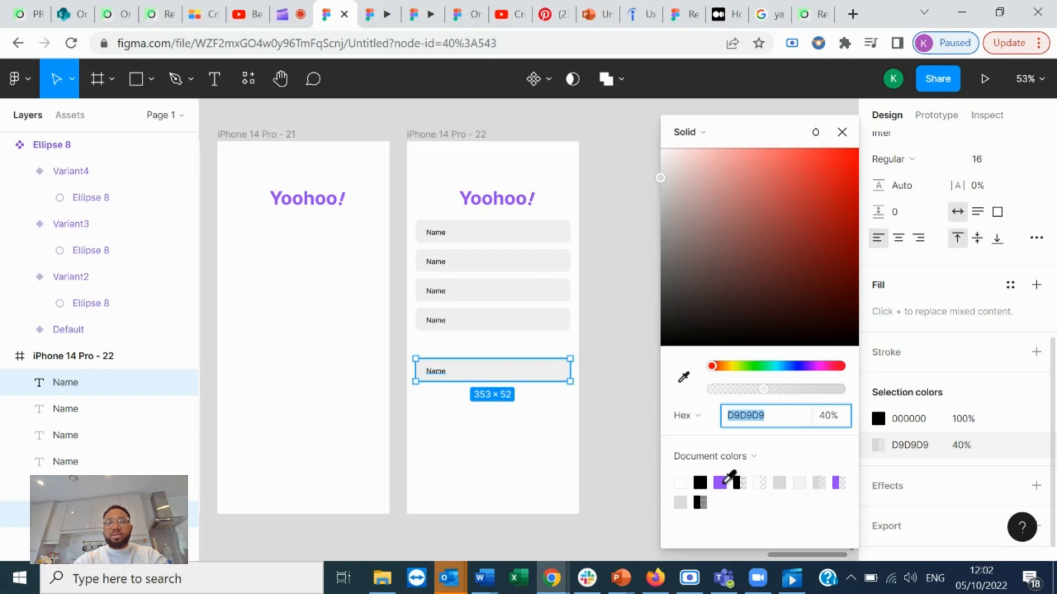
click(721, 483)
click(878, 419)
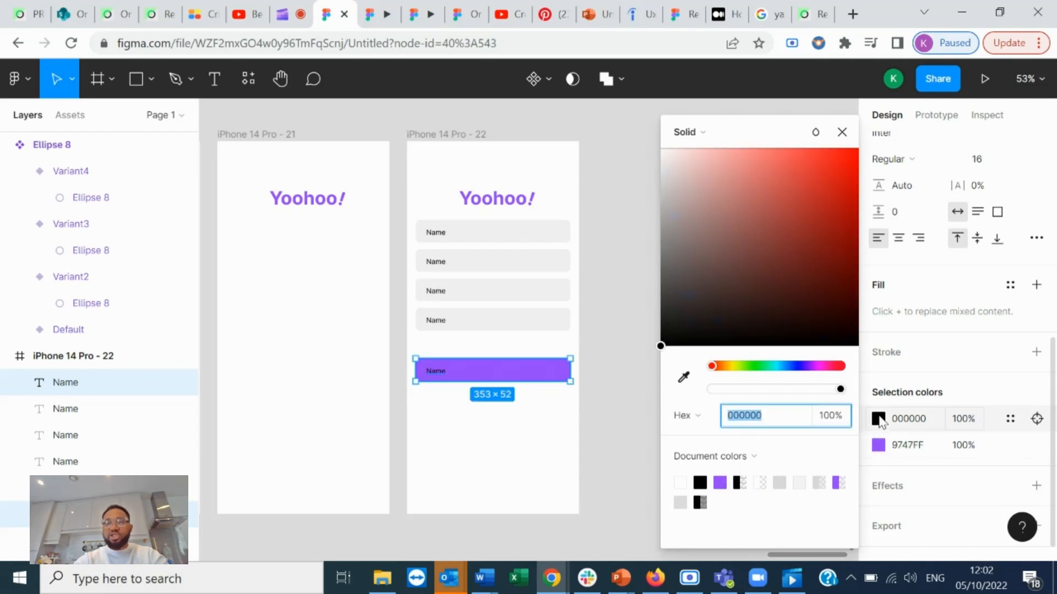
click(681, 482)
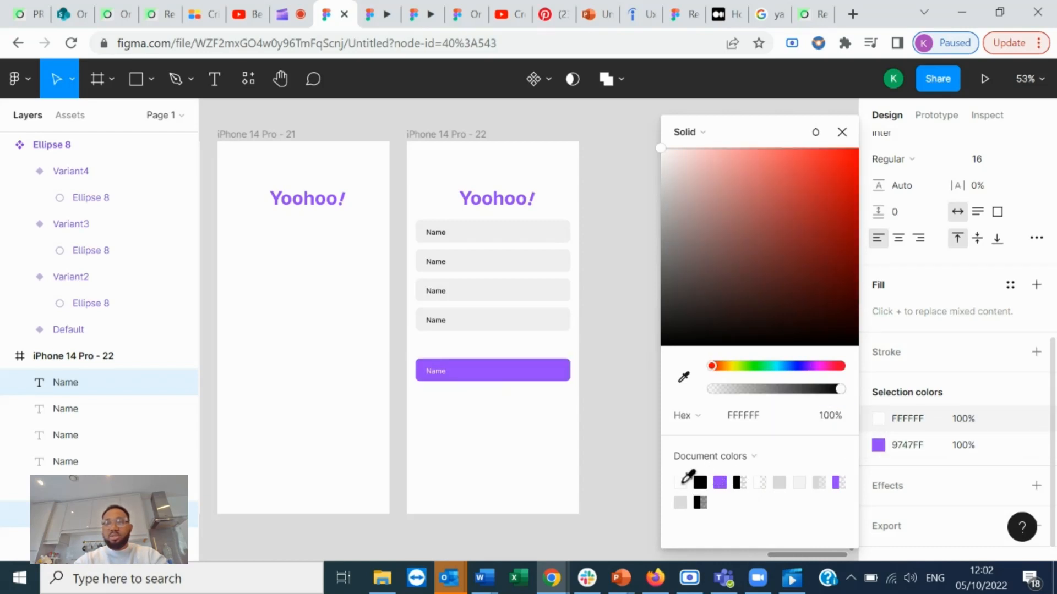
click(841, 133)
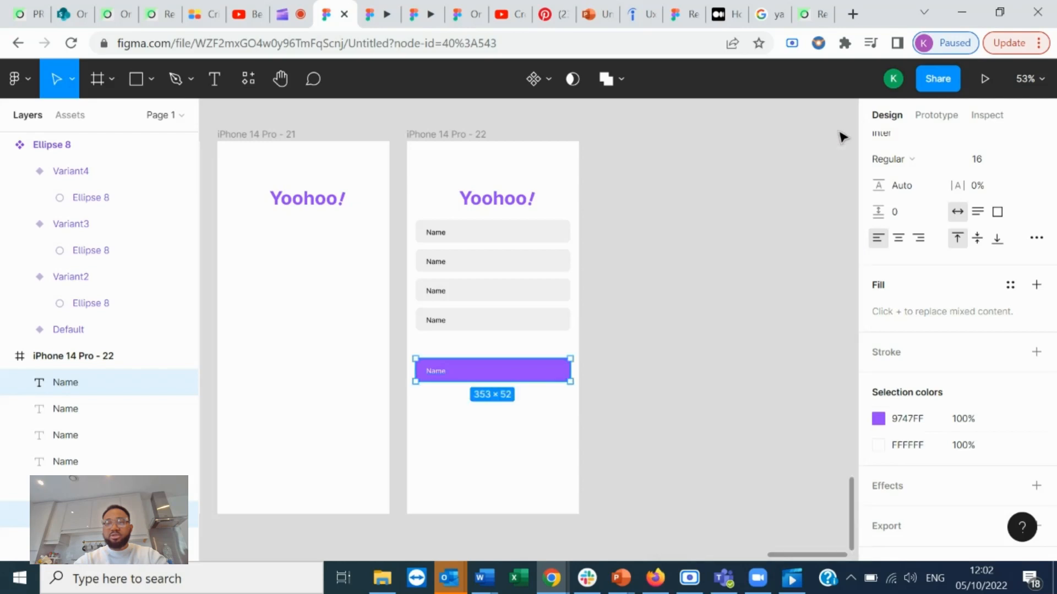
- Centre the purple button's label horizontally in the frame and set its text to size 20, Semi Bold
double_click(434, 374)
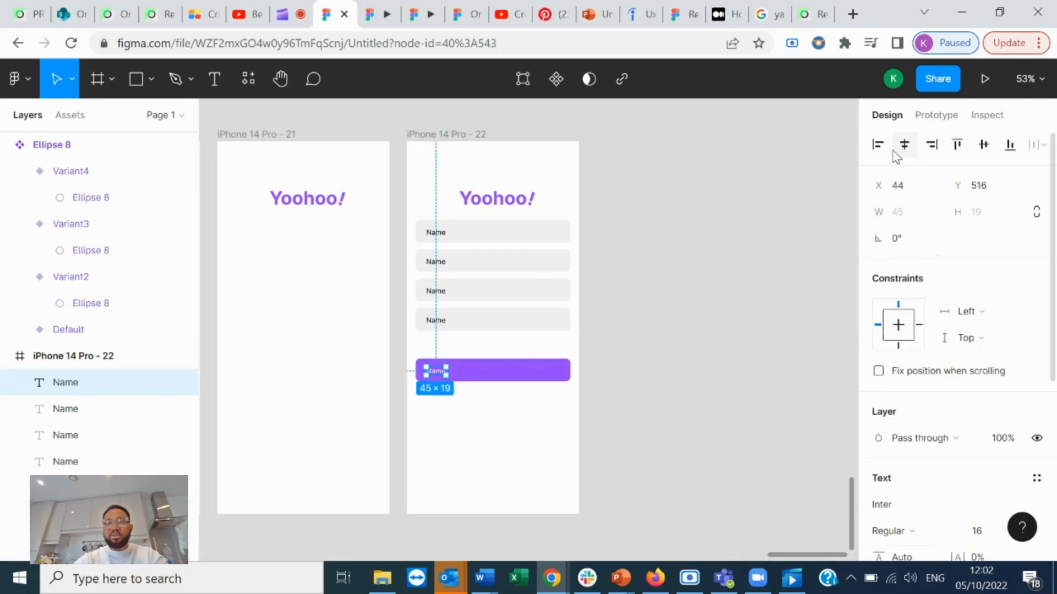
click(905, 149)
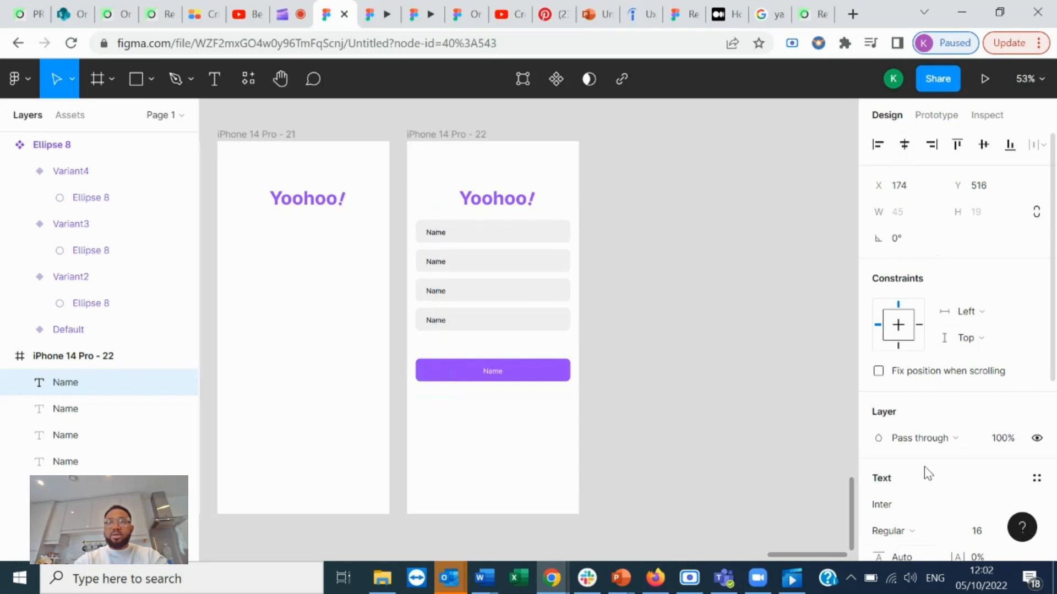
scroll(923, 467, down, 3)
click(1018, 367)
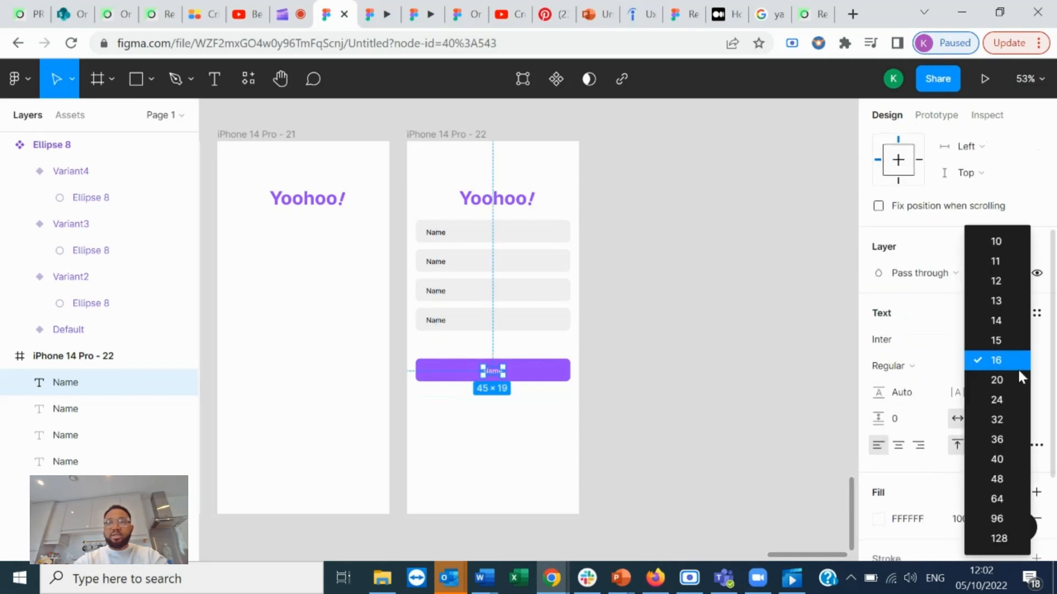
click(1008, 378)
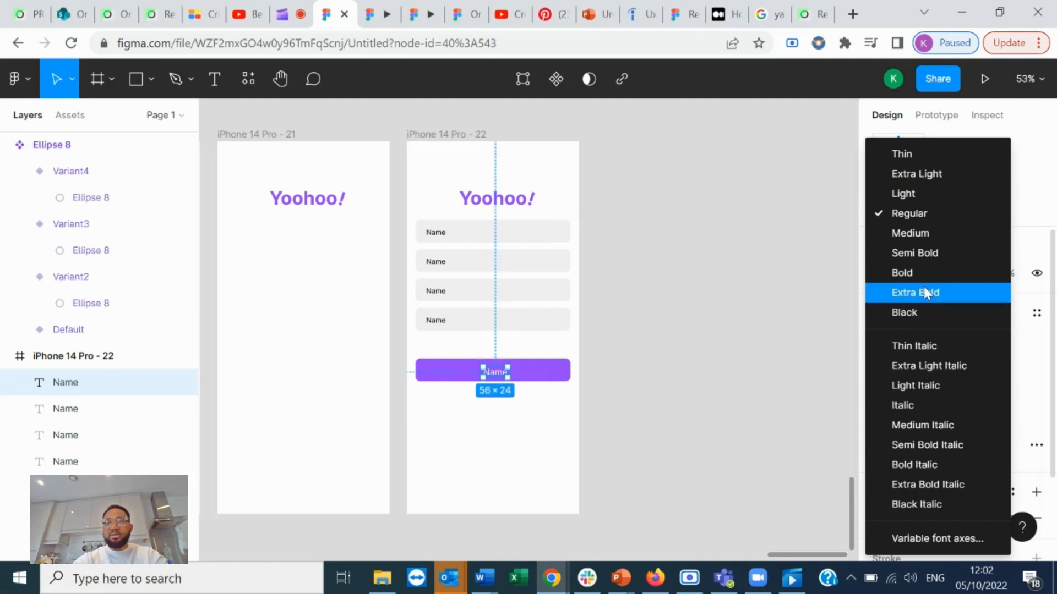
click(923, 255)
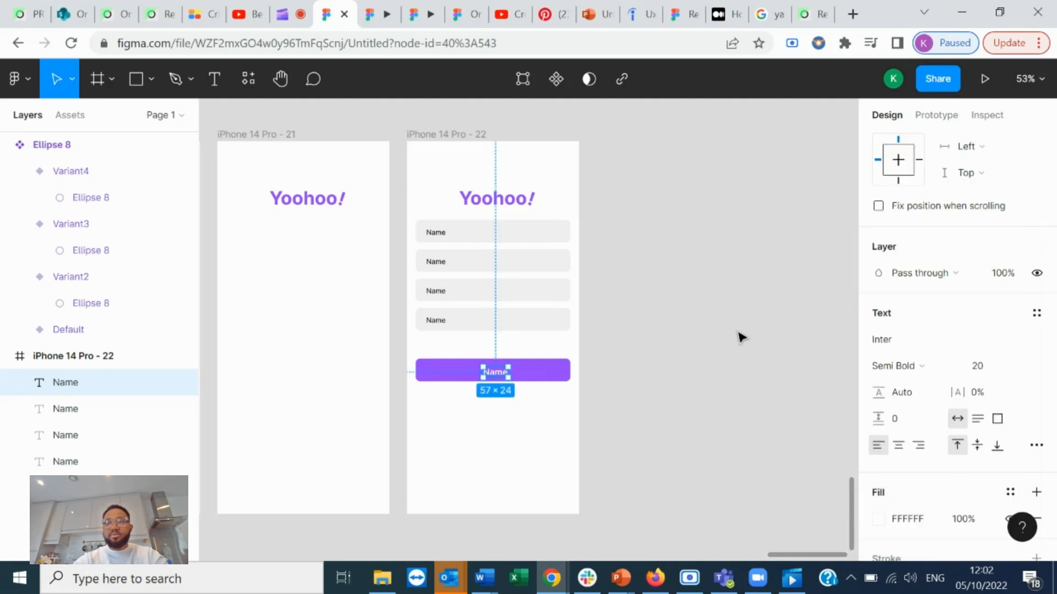
- Nudge the purple button's label slightly up and change its text to "Sign up", centred horizontally in the frame
scroll(558, 358, up, 3)
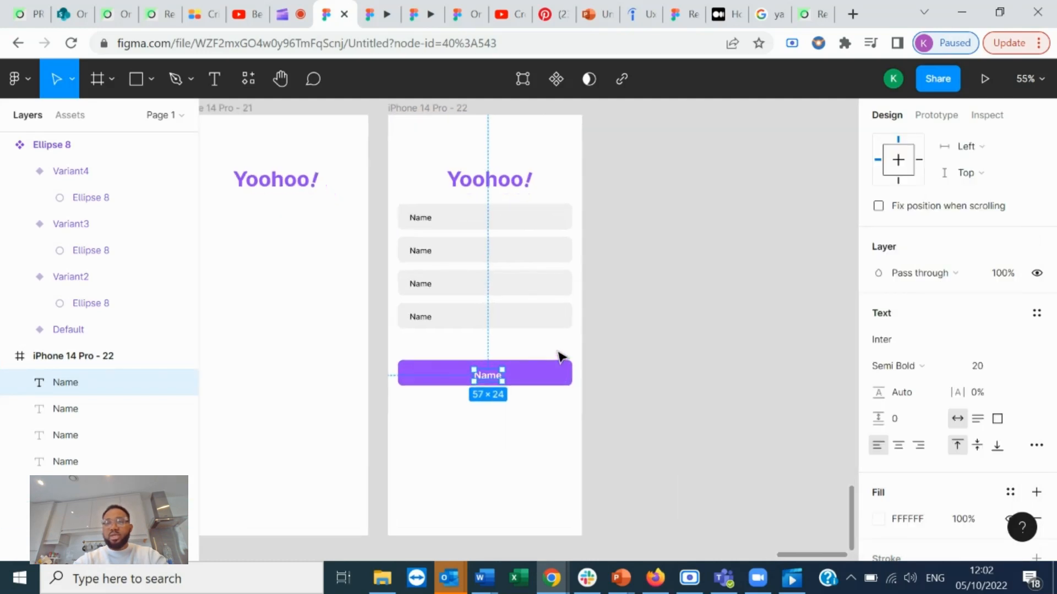
scroll(559, 358, down, 1)
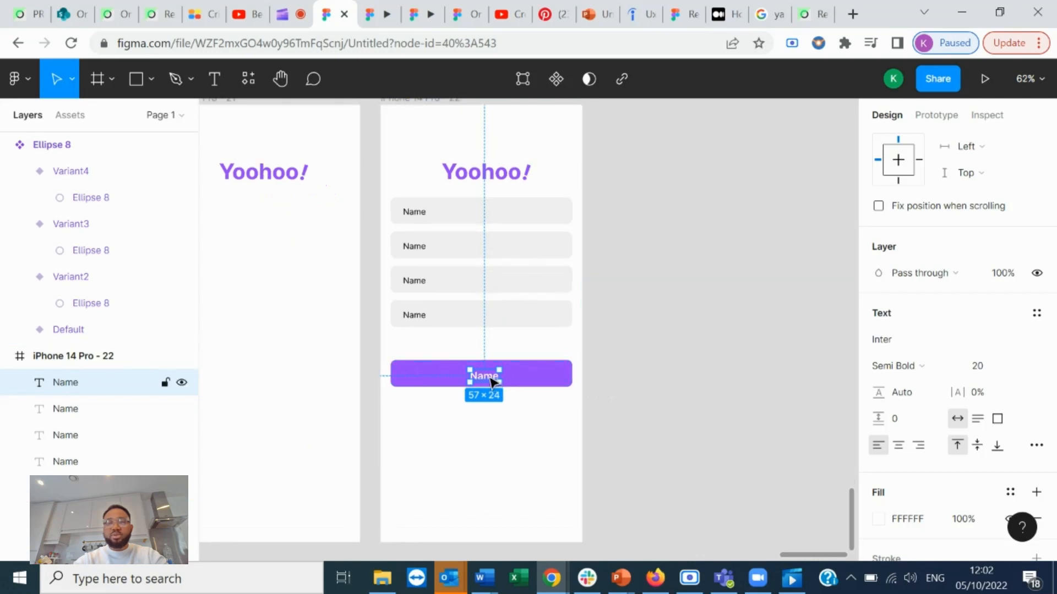
drag(490, 381, 491, 379)
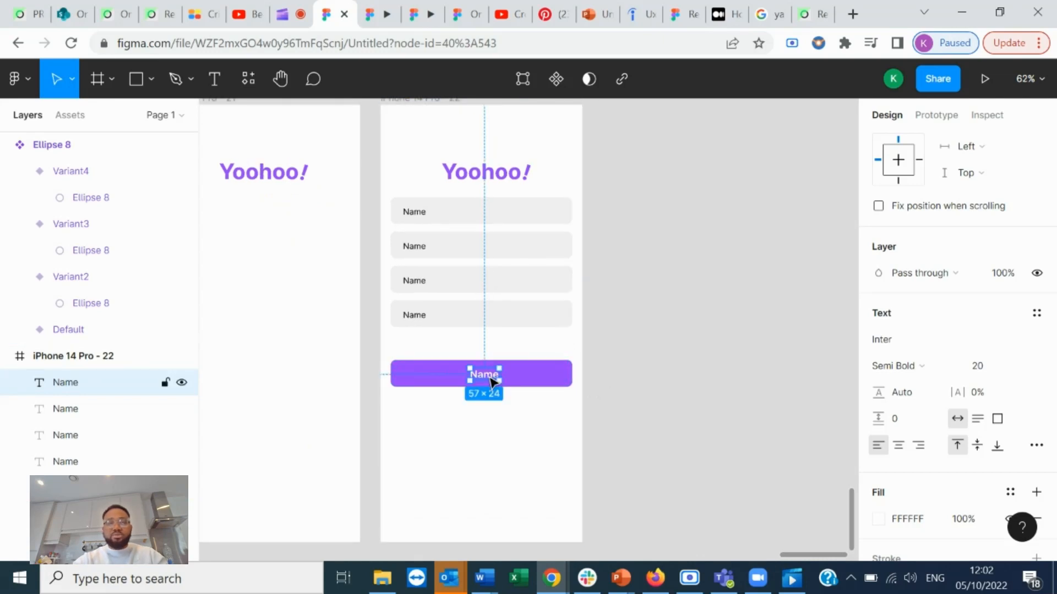
double_click(490, 380)
text(Sig)
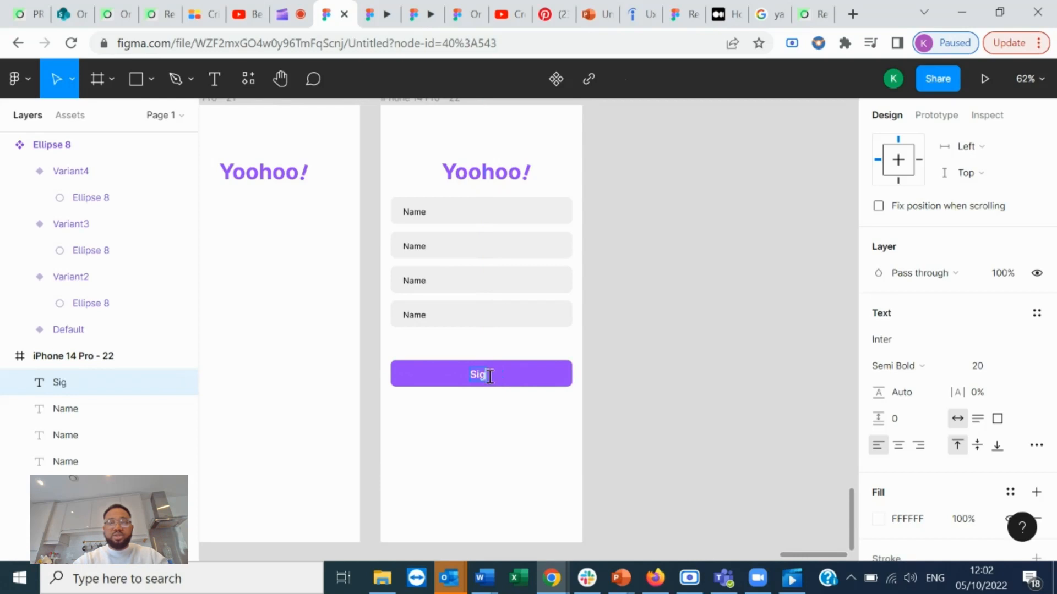
text(n up)
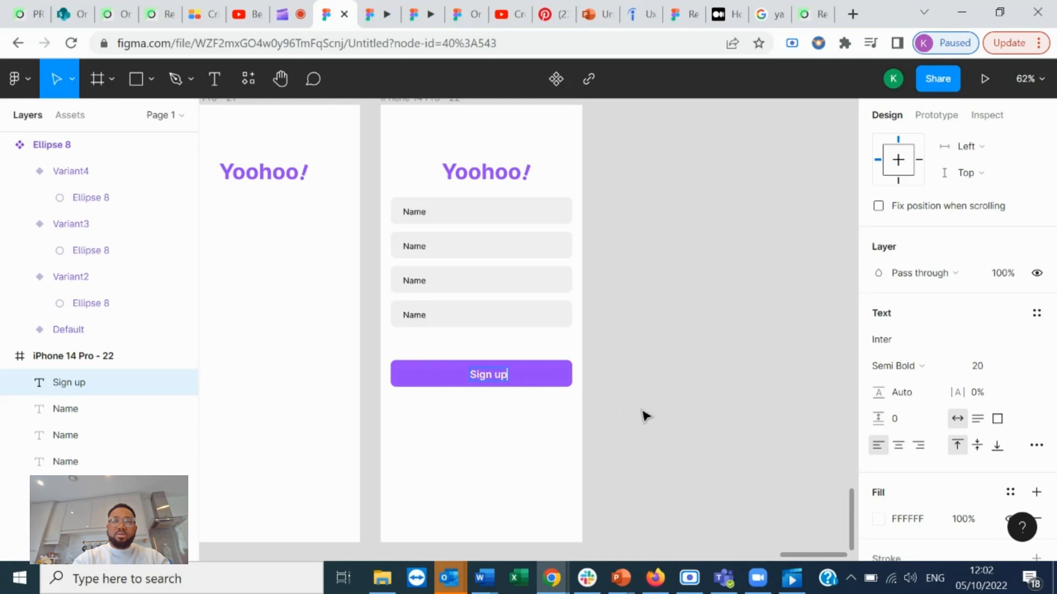
key(Escape)
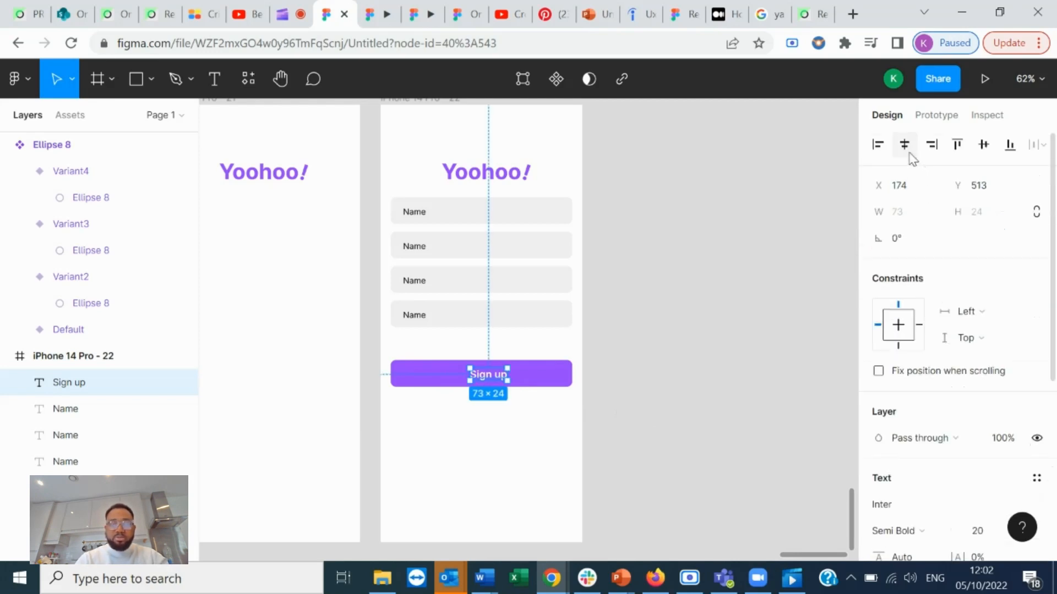
click(907, 149)
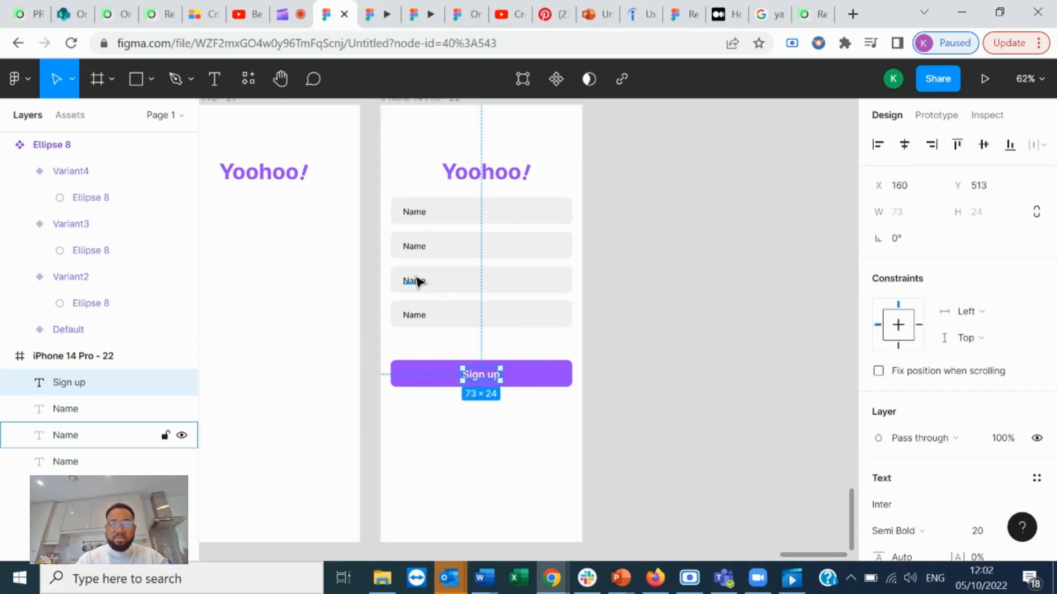
- Relabel the second, third and fourth input fields as "Email", "Password" and "Retype Password"
double_click(411, 246)
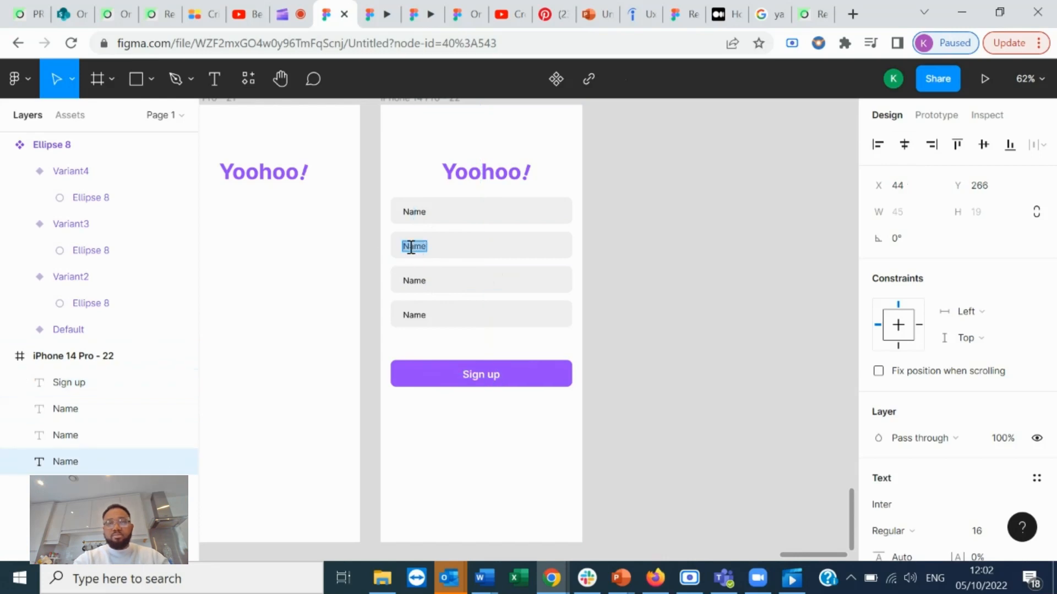
text(Email)
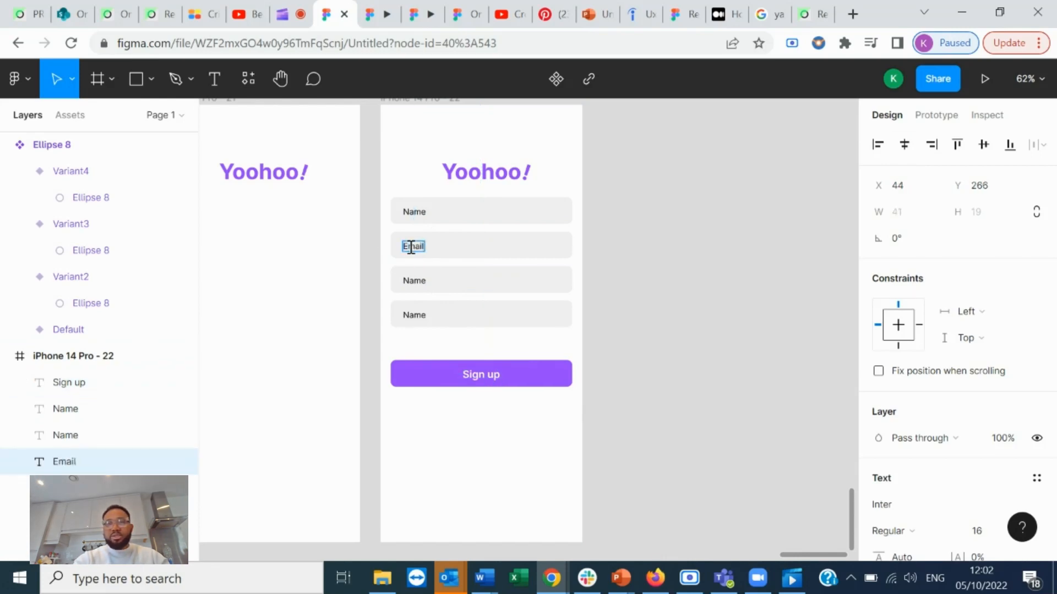
double_click(412, 279)
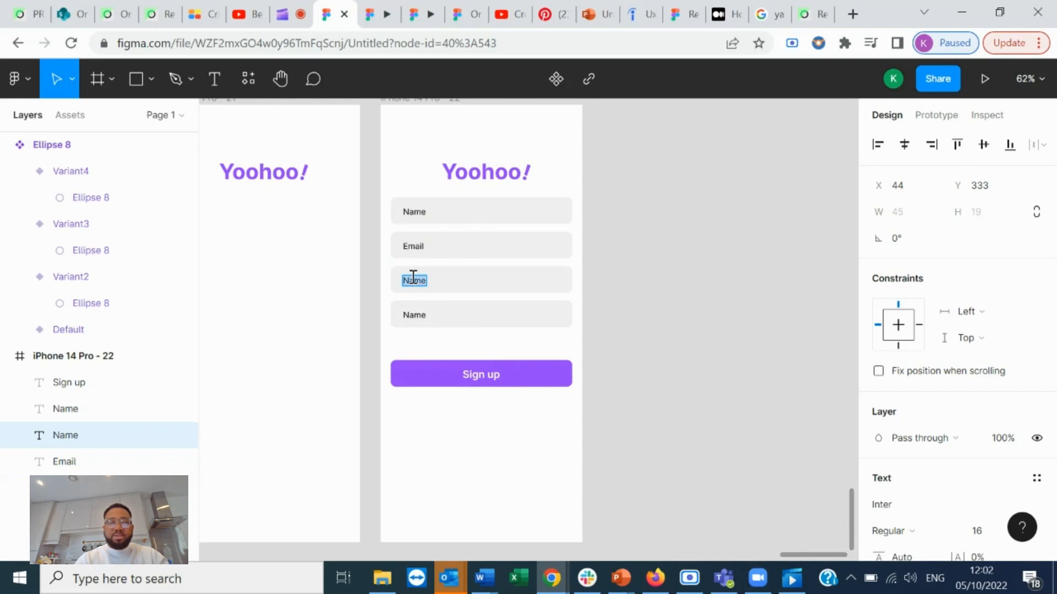
text(Pass)
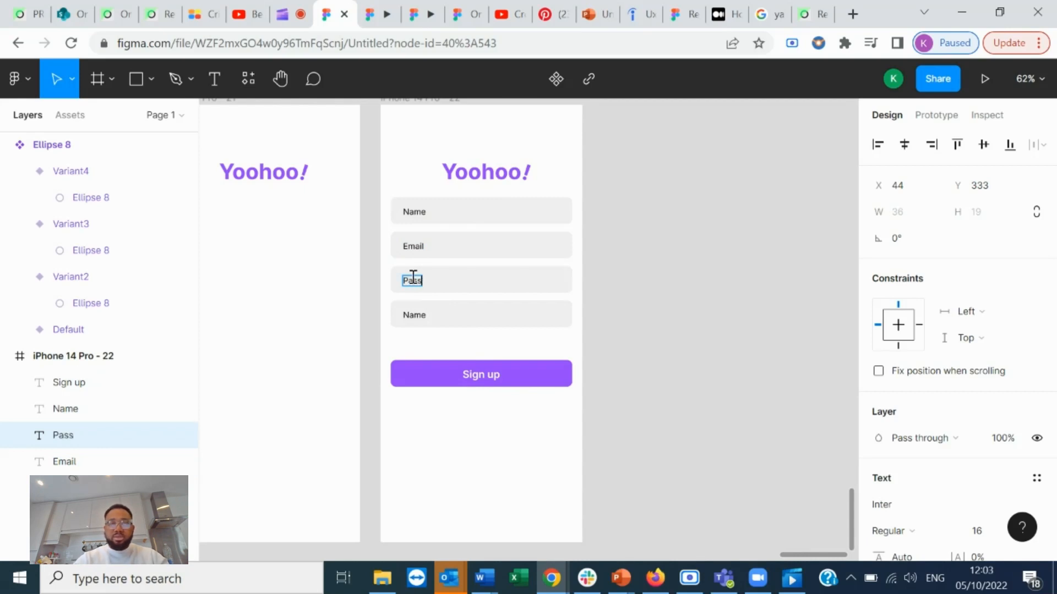
text(word)
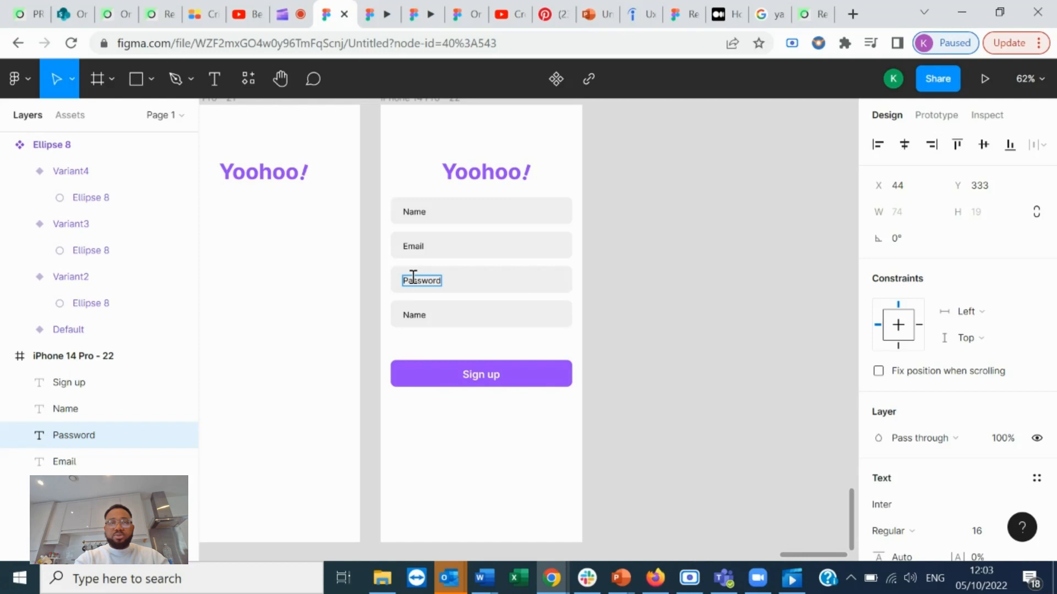
double_click(416, 315)
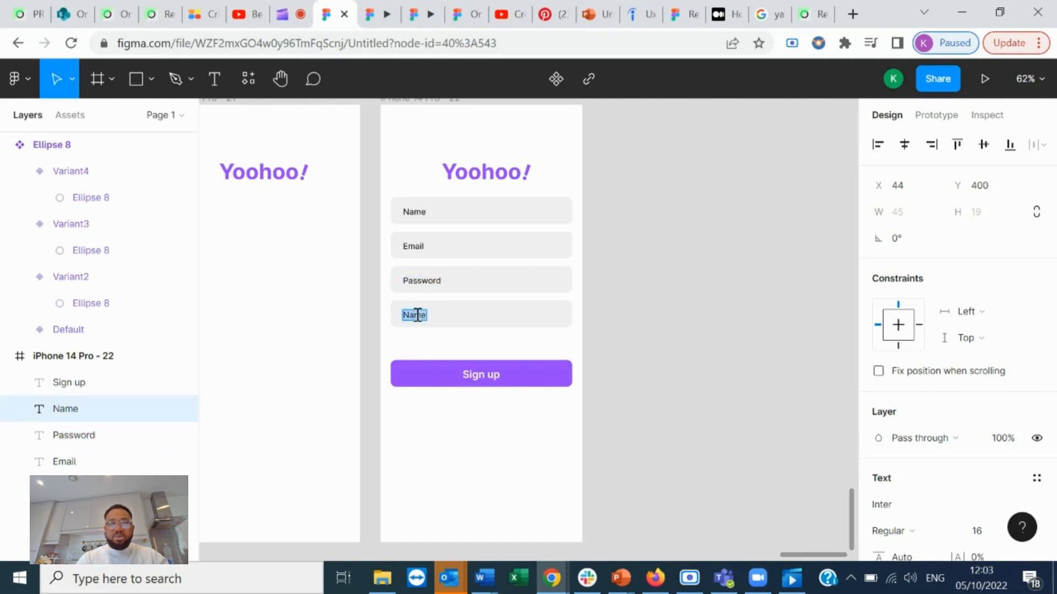
text(Rety)
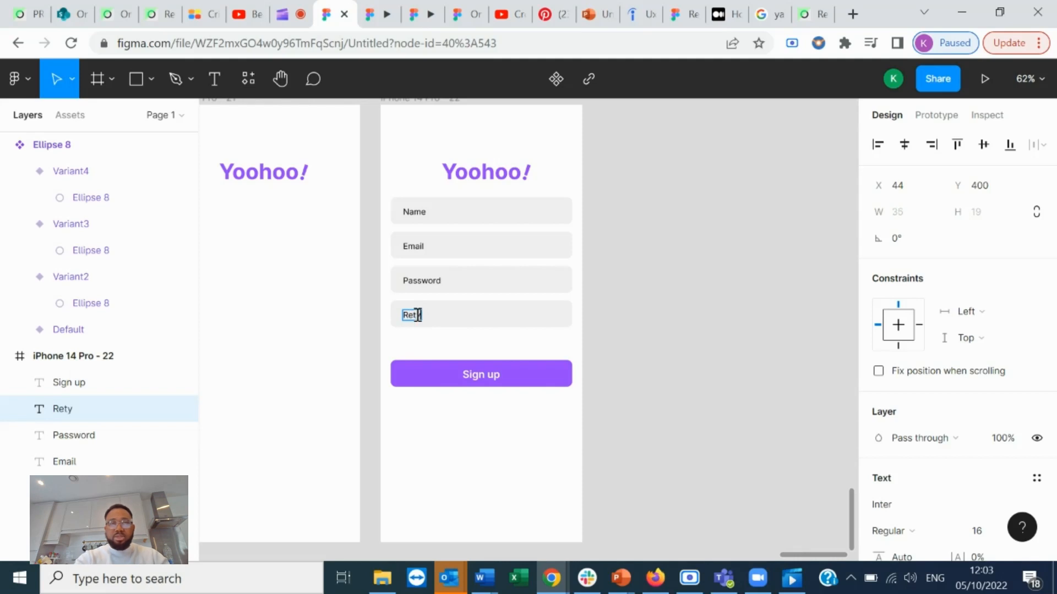
text(pe Paa)
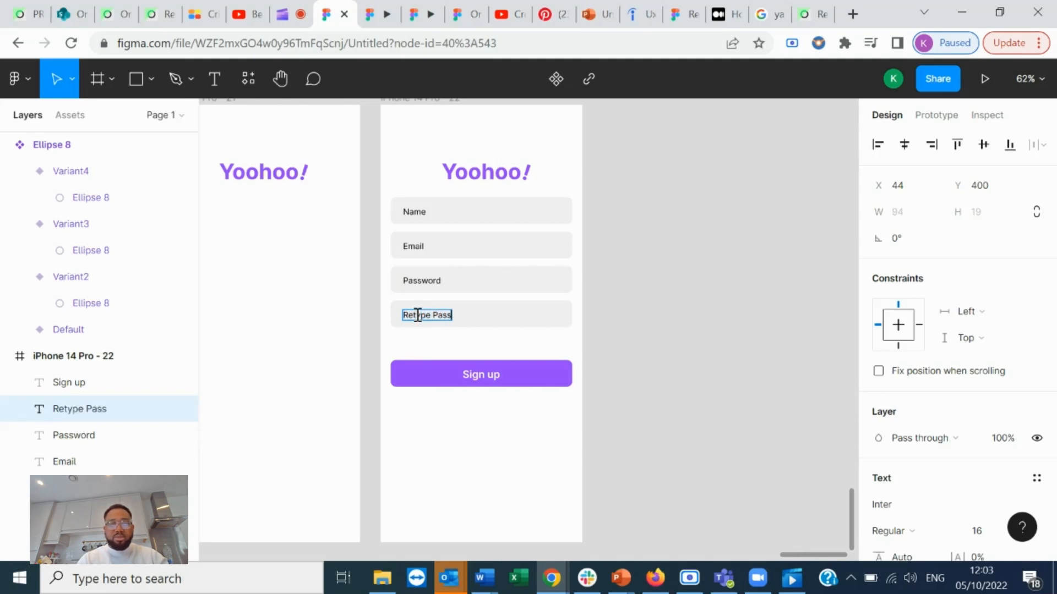
text(sword)
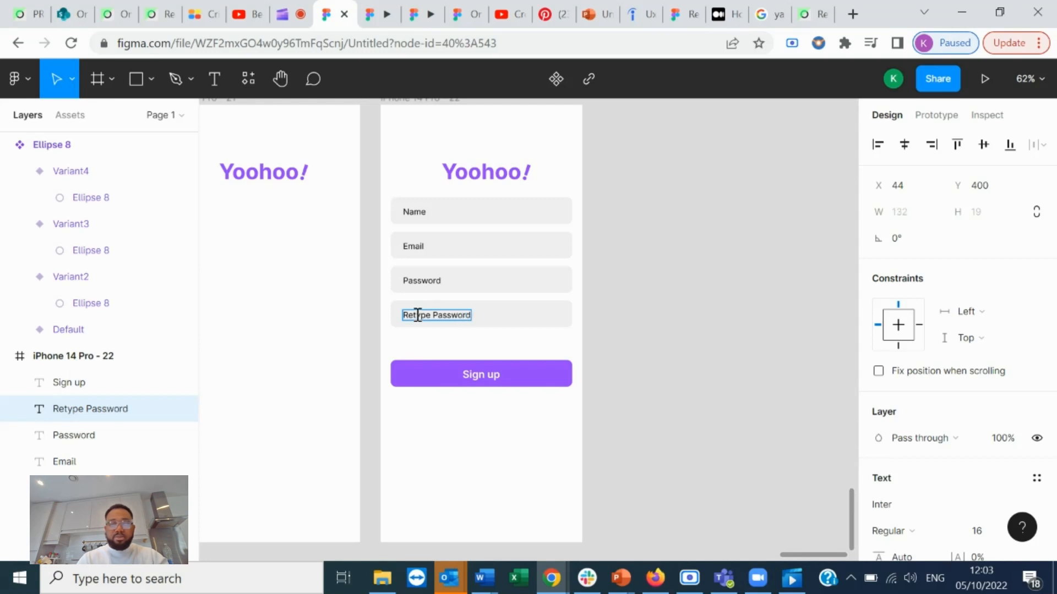
key(Escape)
click(677, 378)
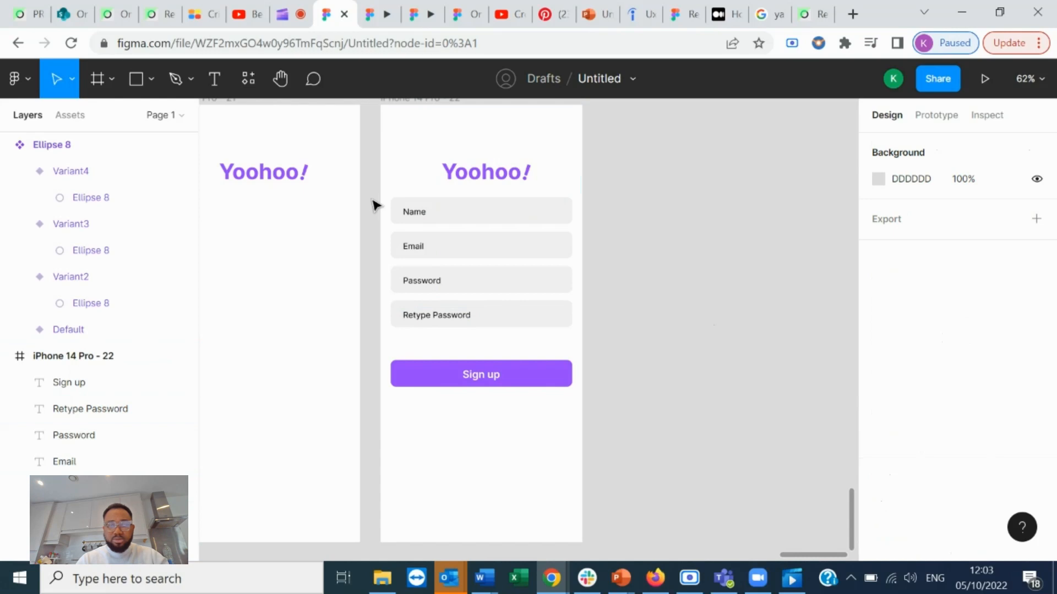
- Reduce the black fill opacity to 61% on only the Name, Email, Password and Retype Password labels, excluding the rectangles and Ellipse 7
drag(365, 195, 506, 344)
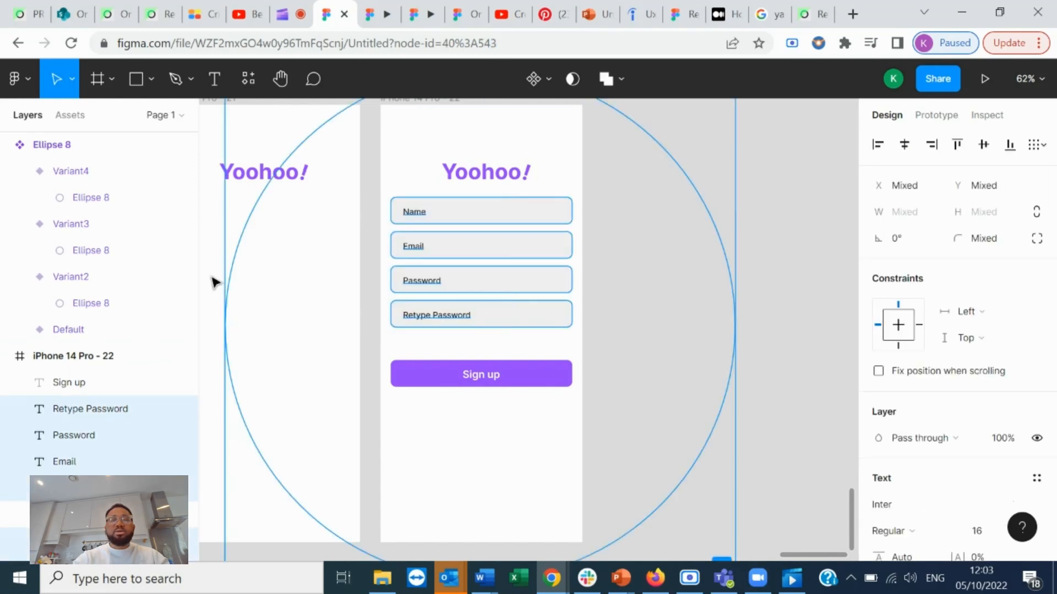
scroll(137, 462, down, 5)
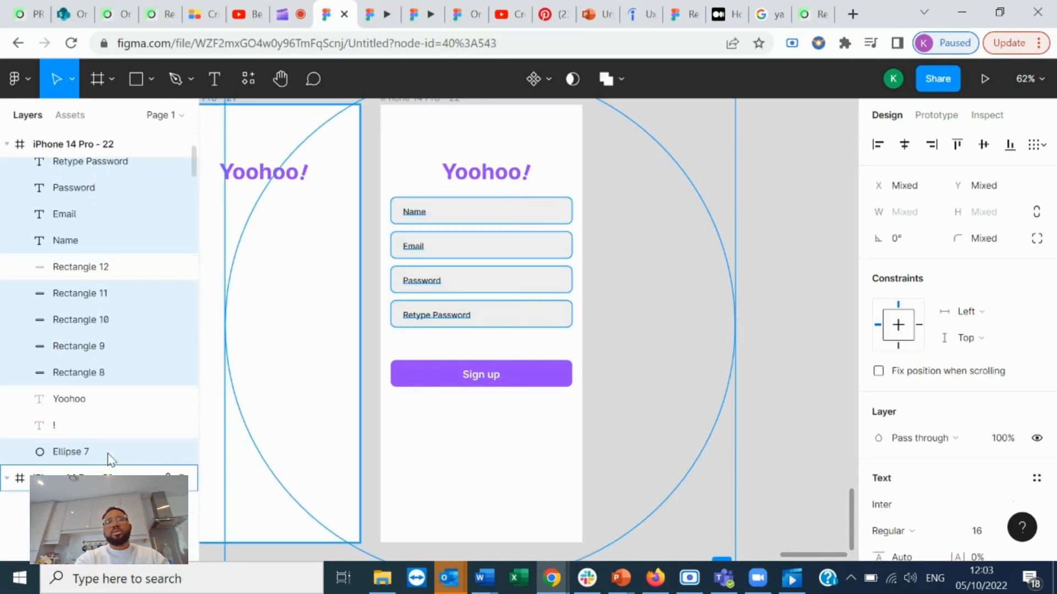
shift+click(112, 373)
shift+click(115, 346)
shift+click(116, 319)
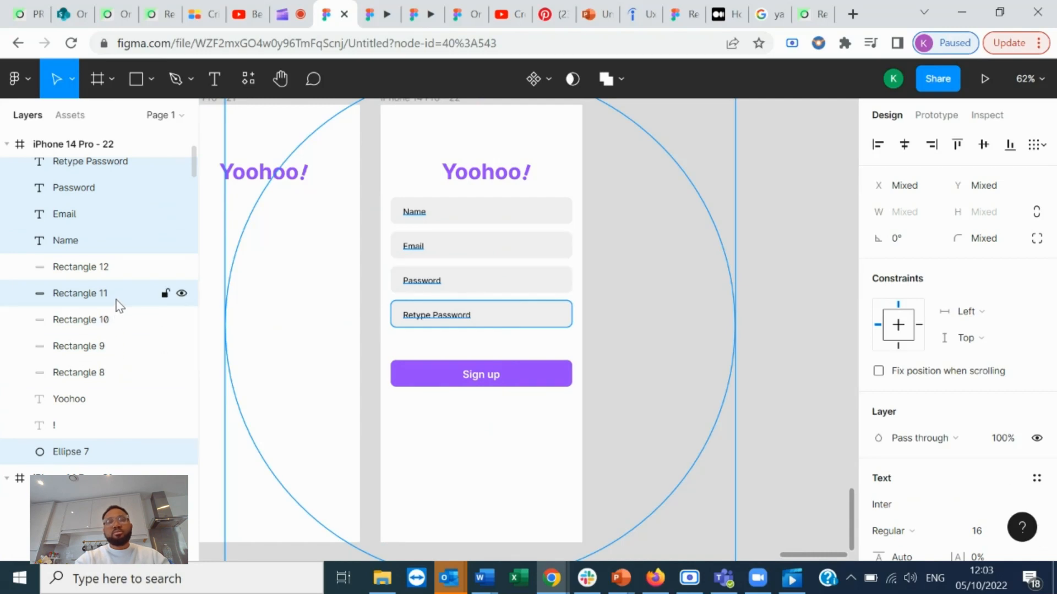
shift+click(117, 293)
shift+click(138, 459)
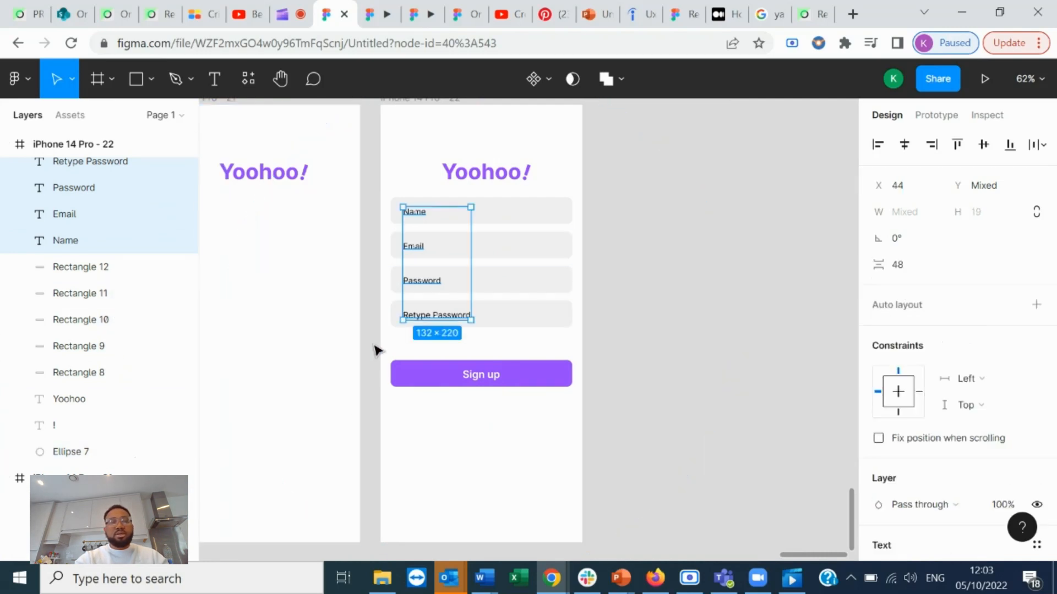
scroll(919, 473, down, 7)
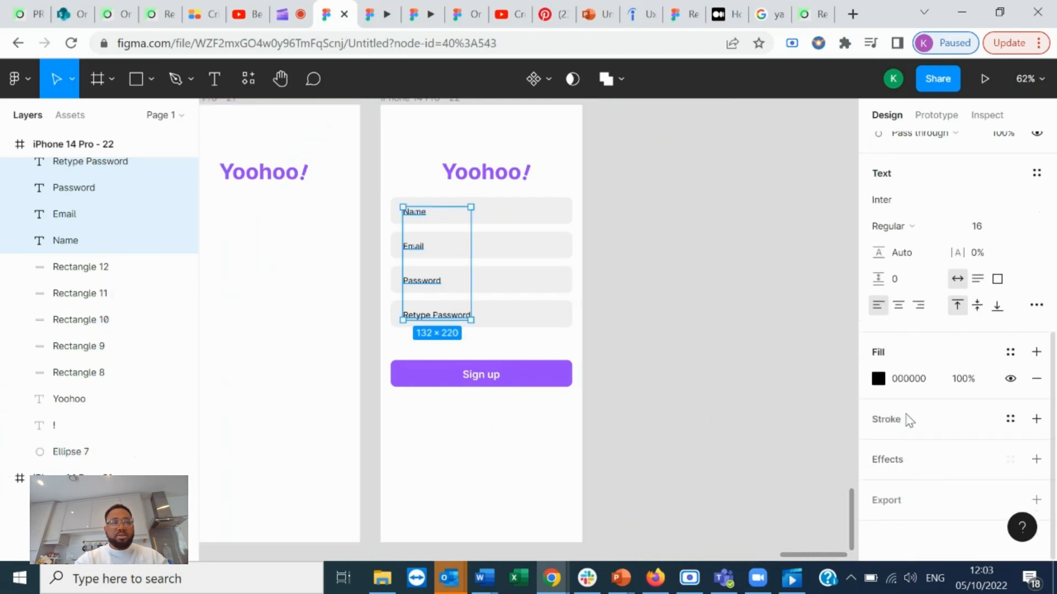
click(878, 378)
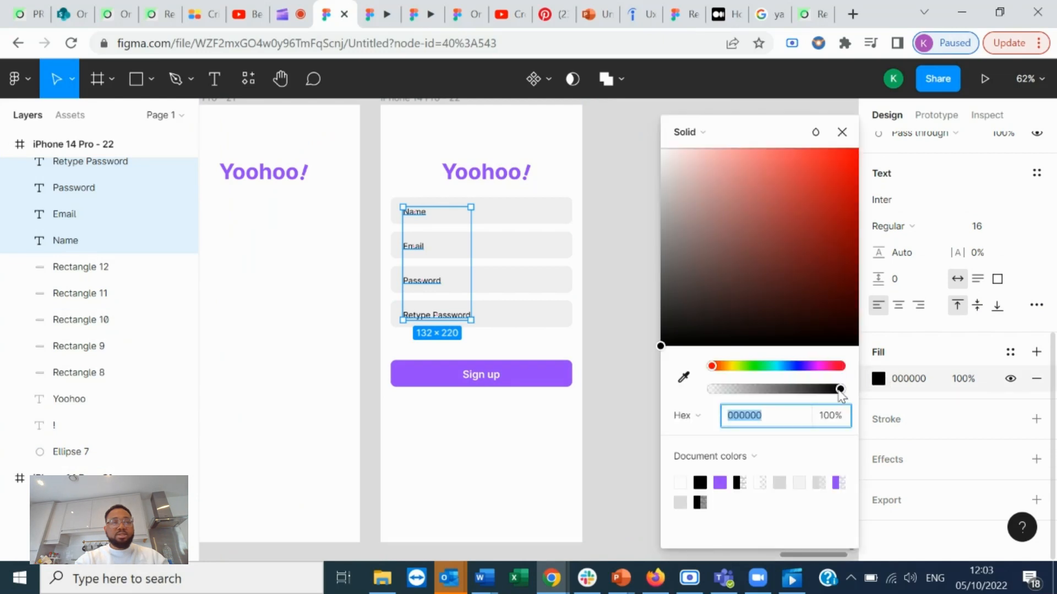
drag(840, 389, 790, 389)
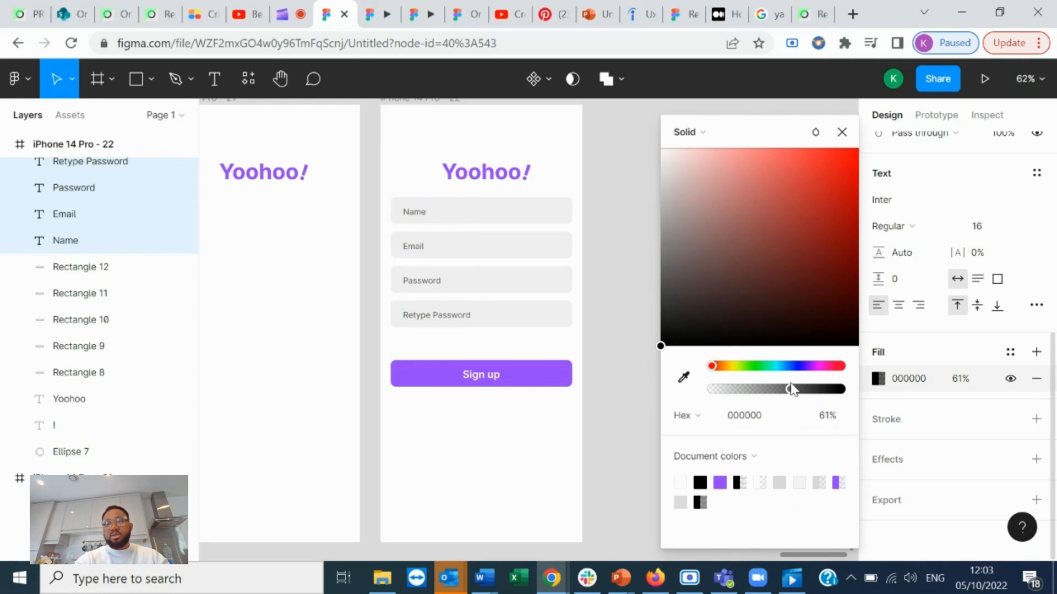
click(842, 133)
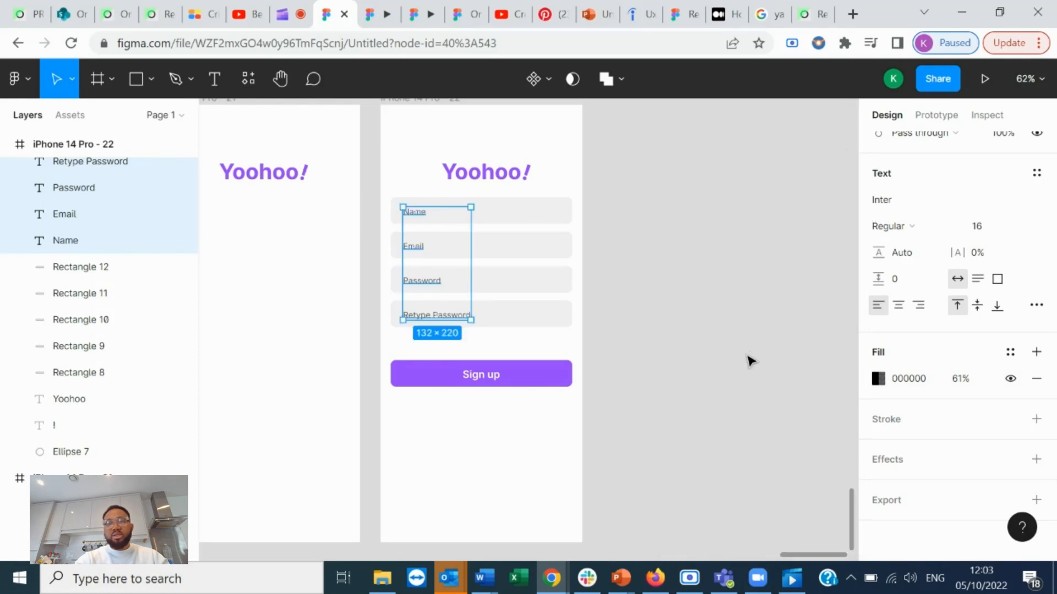
click(677, 339)
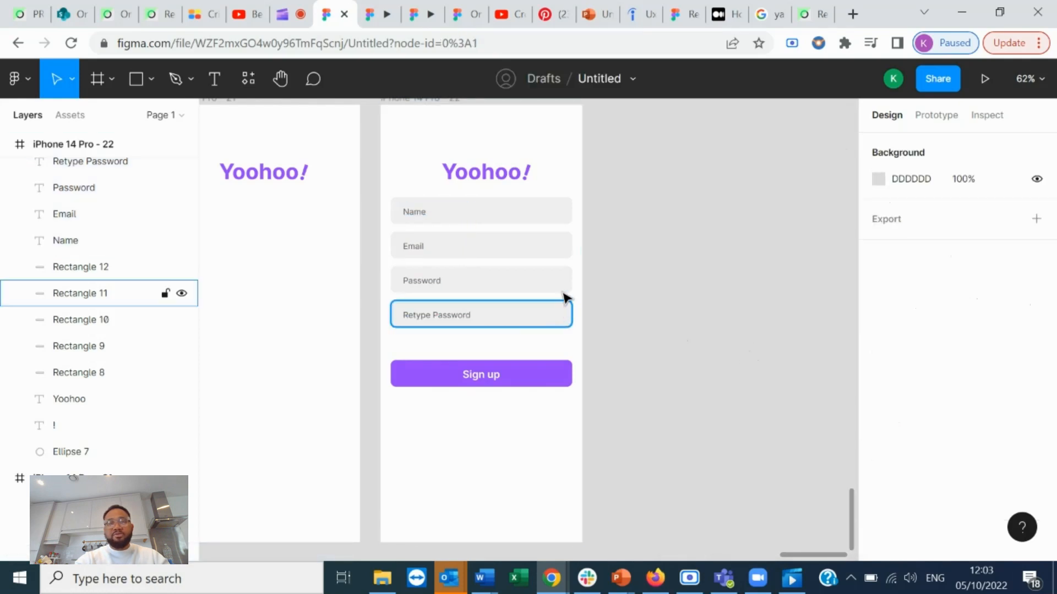
- Import the Bootstrap bi:eye-slash icon onto the canvas with the Iconify plugin
right_click(608, 352)
mouse_move(700, 491)
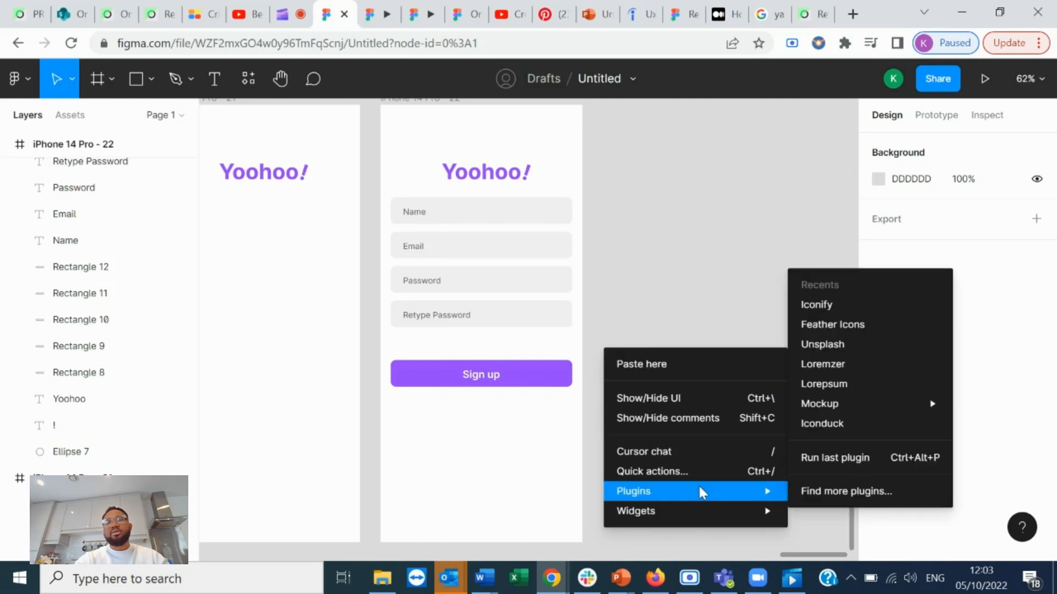
click(817, 305)
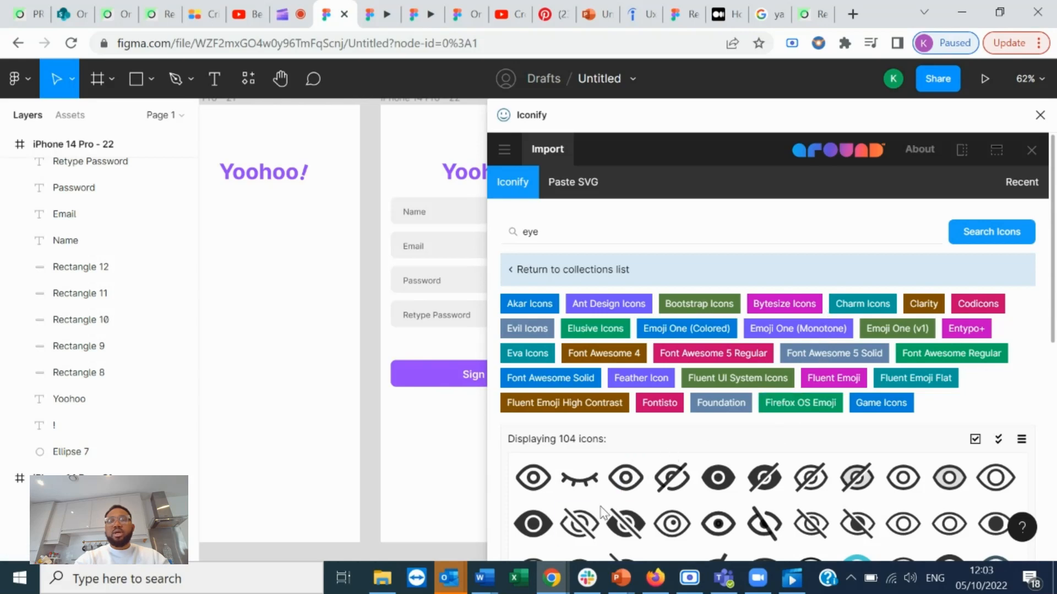
click(579, 524)
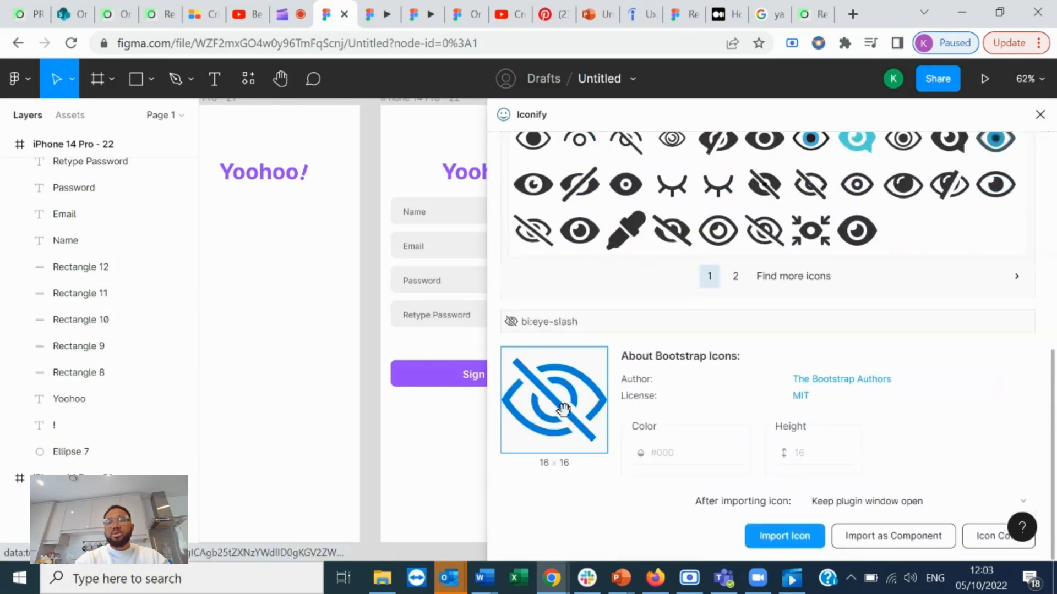
scroll(570, 212, up, 3)
drag(579, 257, 375, 330)
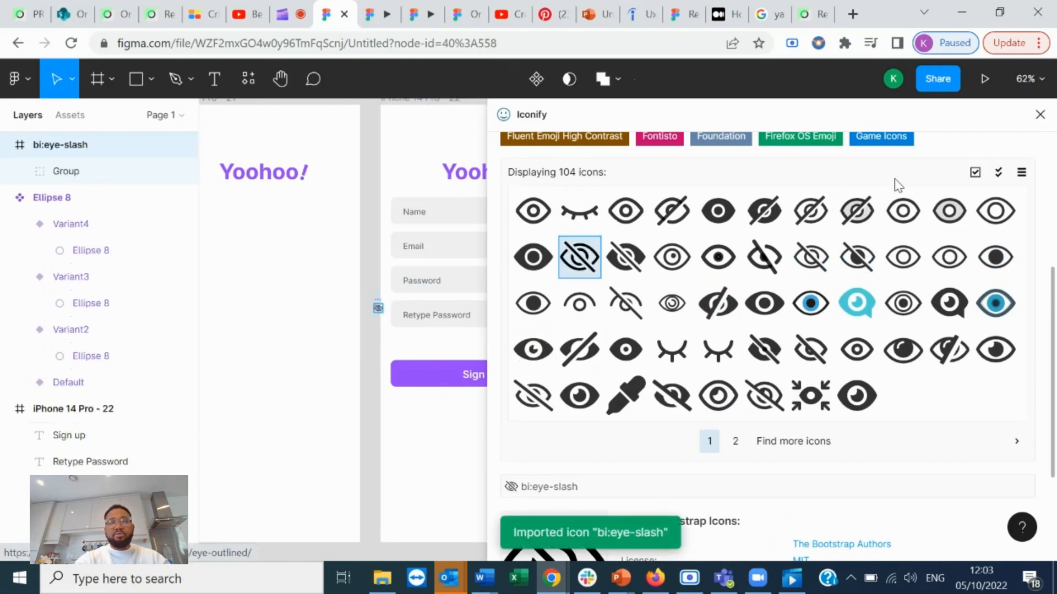
- Close Iconify and place the eye-slash icon at the right end of the Password field
click(1040, 114)
drag(376, 310, 559, 281)
click(676, 296)
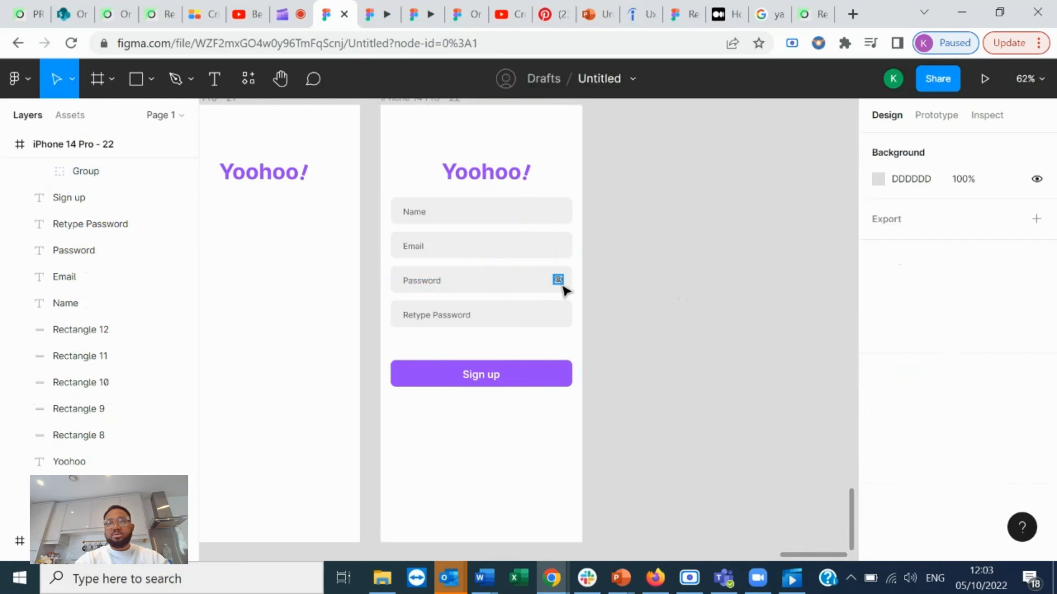
- Duplicate the eye-slash icon and align the copy directly below in the Retype Password field, at Y 397
click(558, 281)
key(ctrl+d)
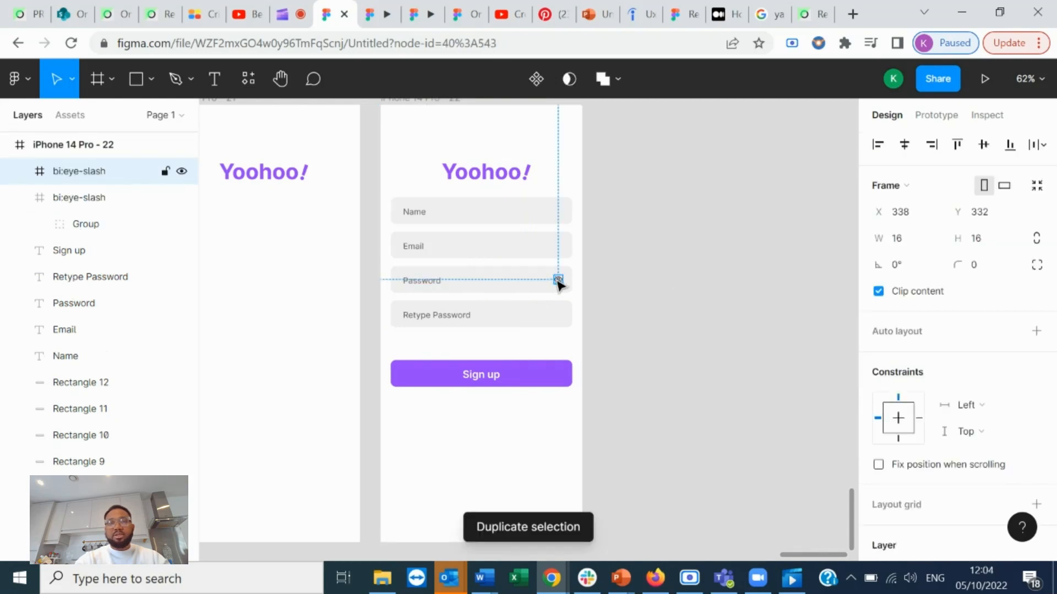
drag(558, 281, 558, 316)
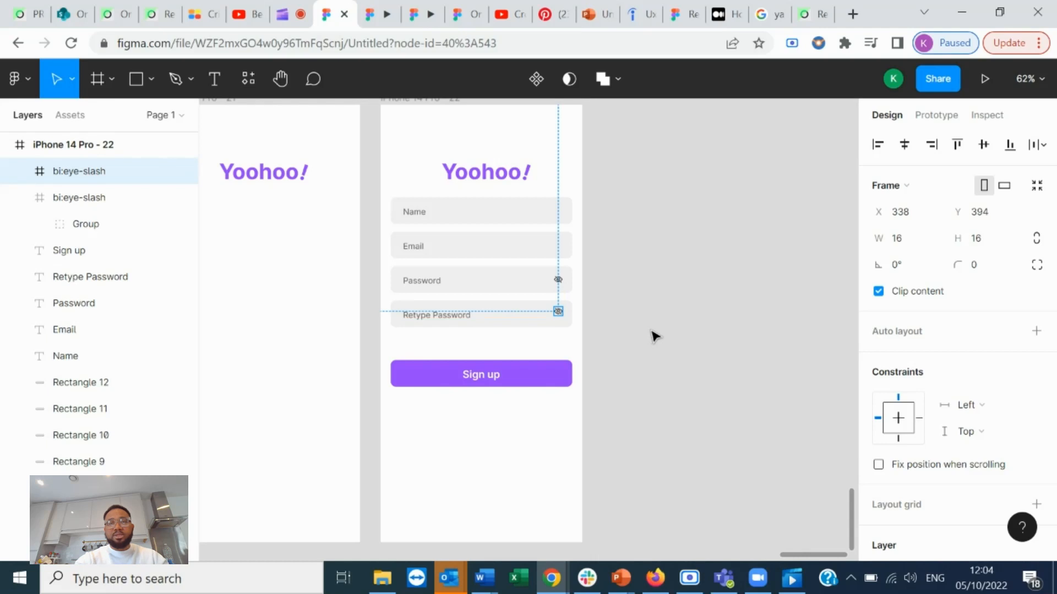
key(Down)
click(654, 335)
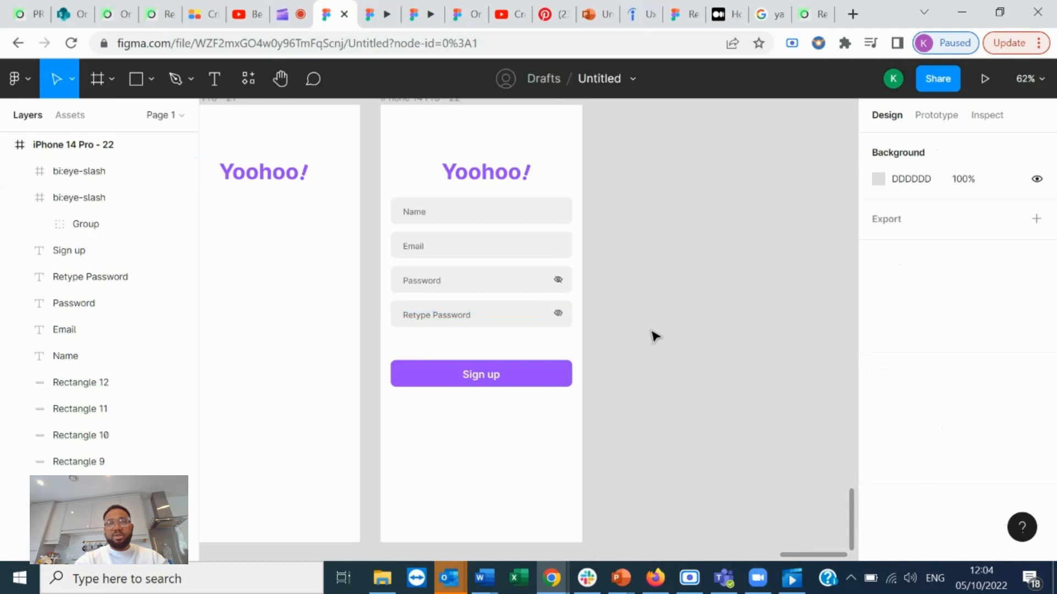
click(558, 313)
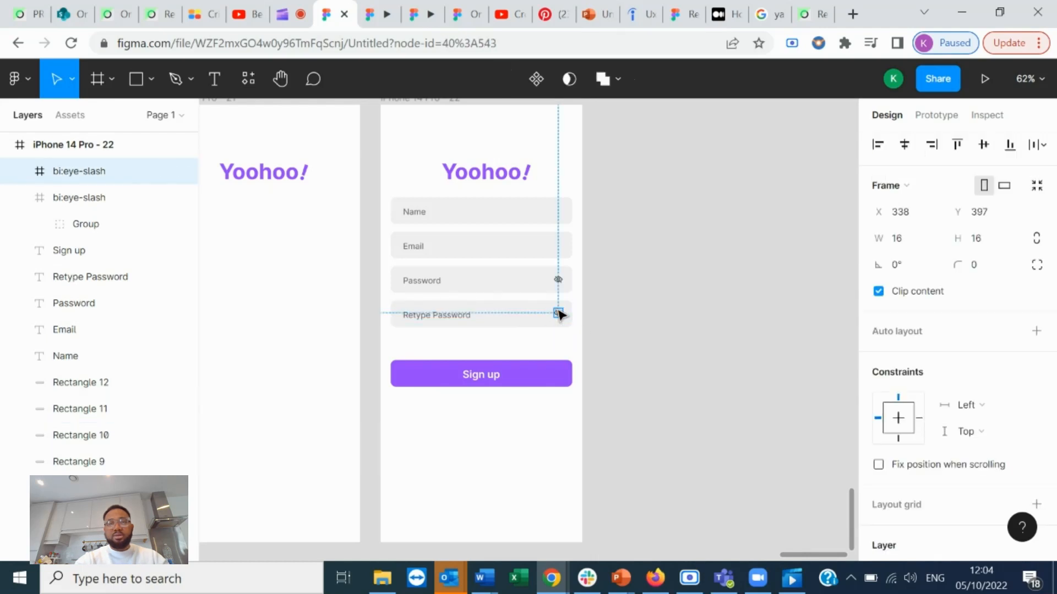
click(637, 328)
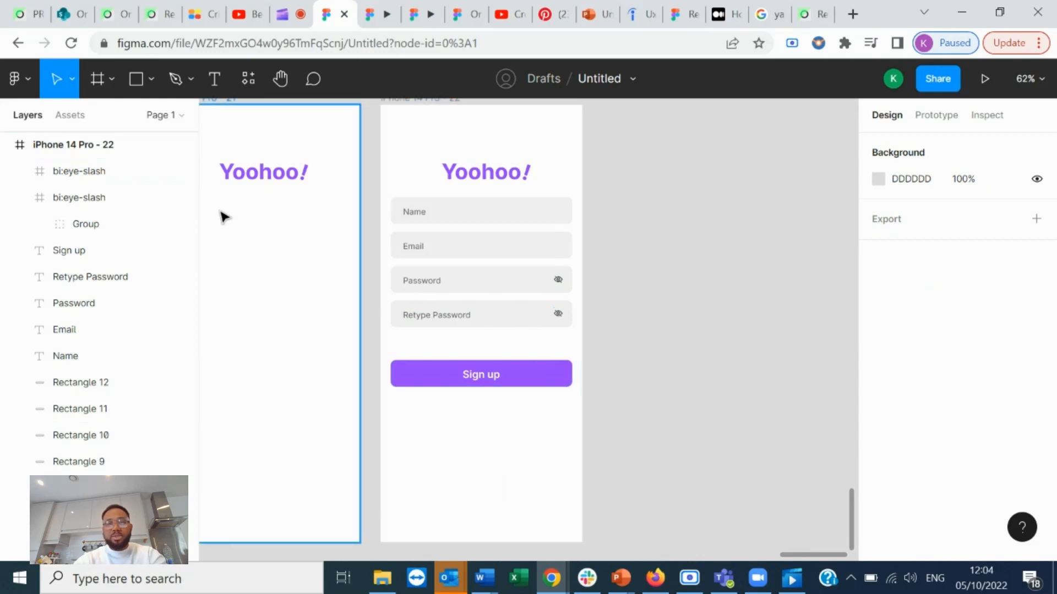
- Duplicate the Retype Password label, place the copy below the Sign up button and change its text to "Already have an account ? Log in"
click(451, 318)
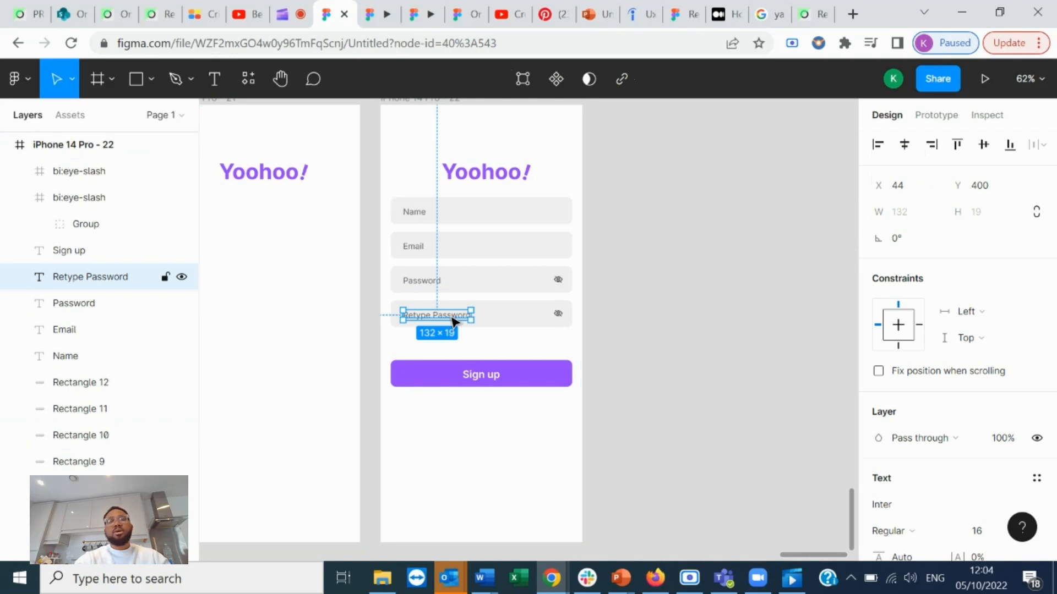
key(ctrl+d)
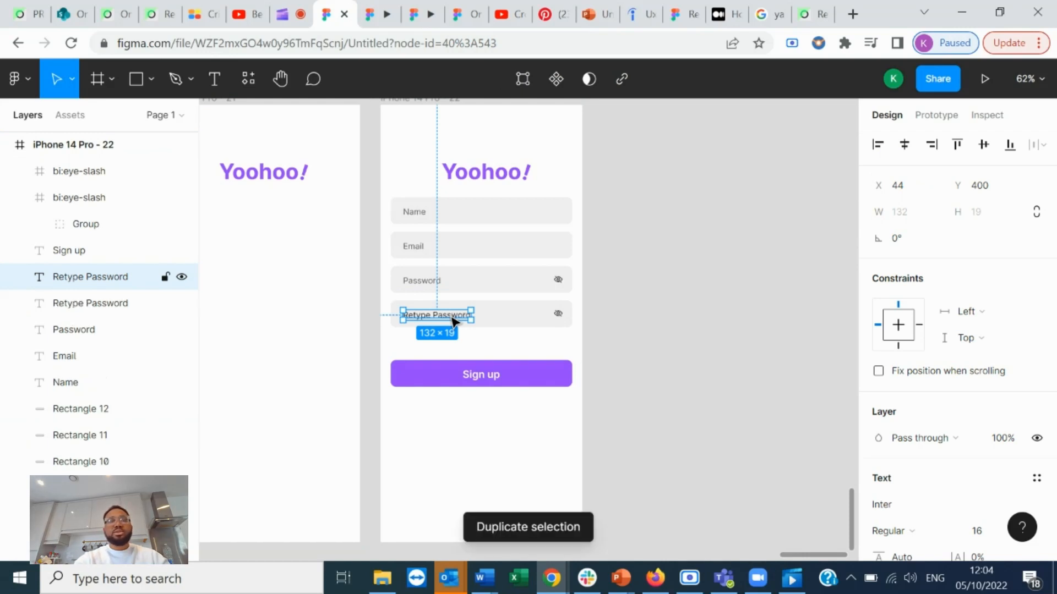
drag(452, 318, 472, 436)
double_click(472, 436)
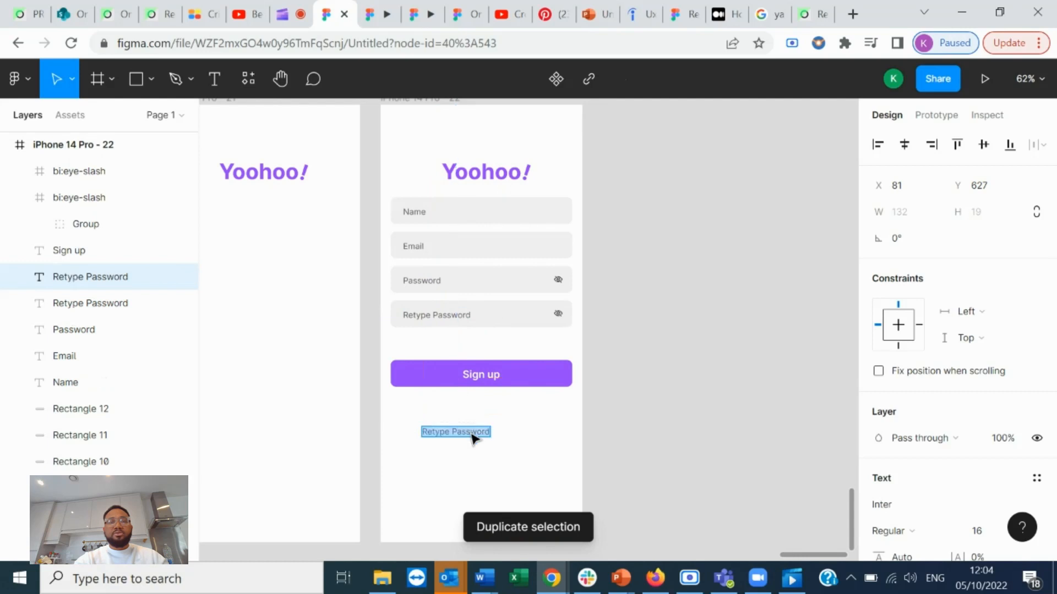
text(A)
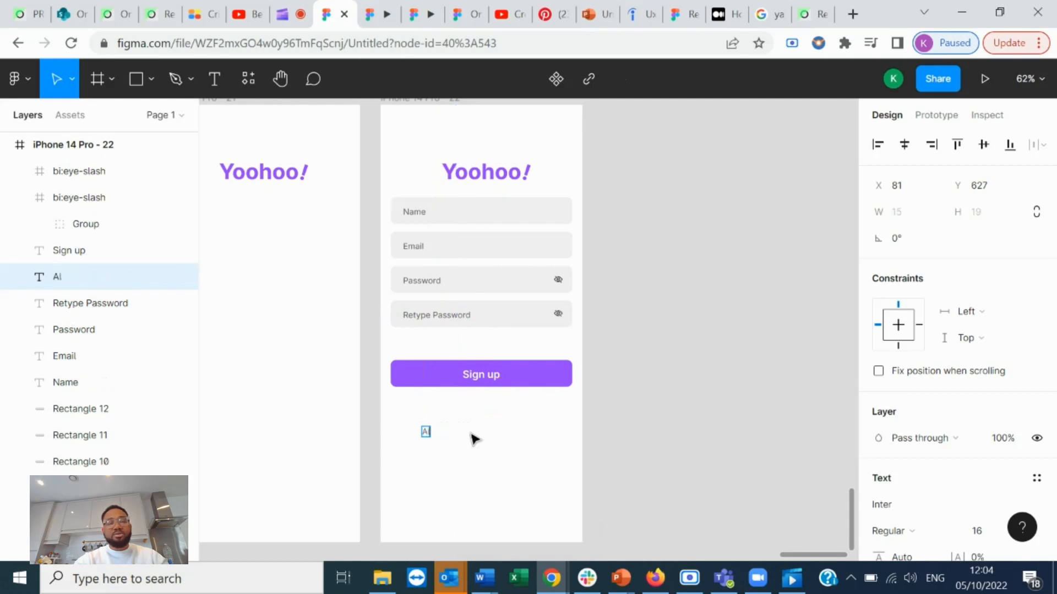
text(lready)
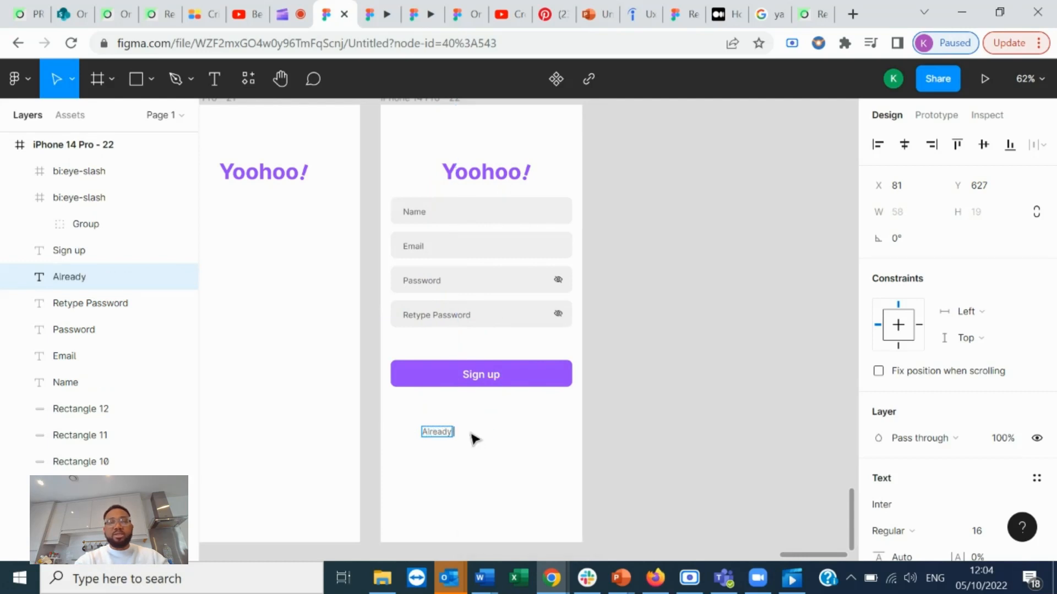
text( have an account ? Lo)
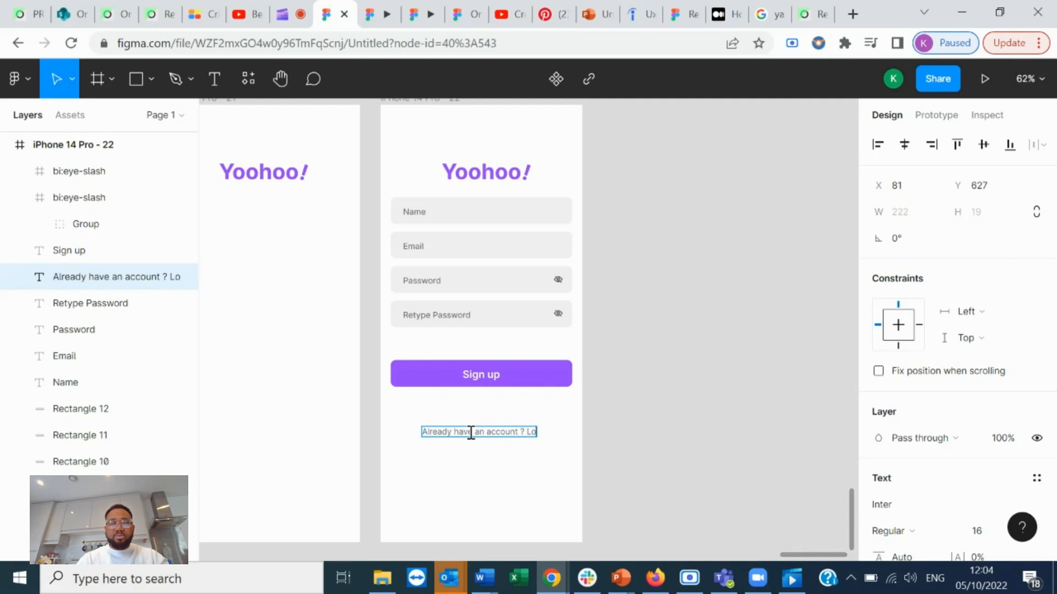
text(n)
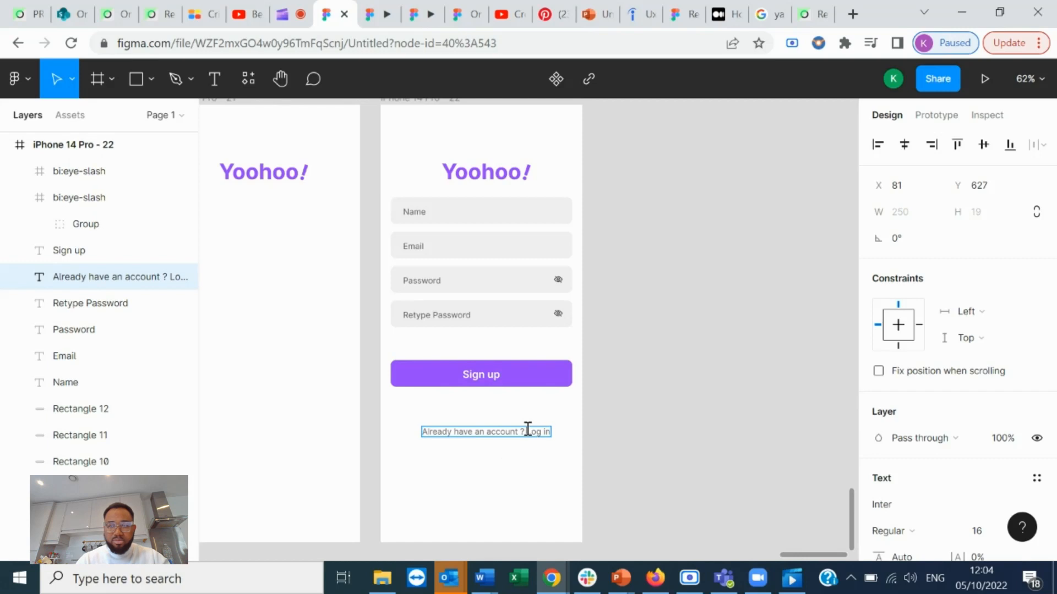
- Colour only the words "Log in" with the document's purple 9747FF and set their weight to Medium
drag(527, 430, 571, 432)
scroll(996, 482, down, 5)
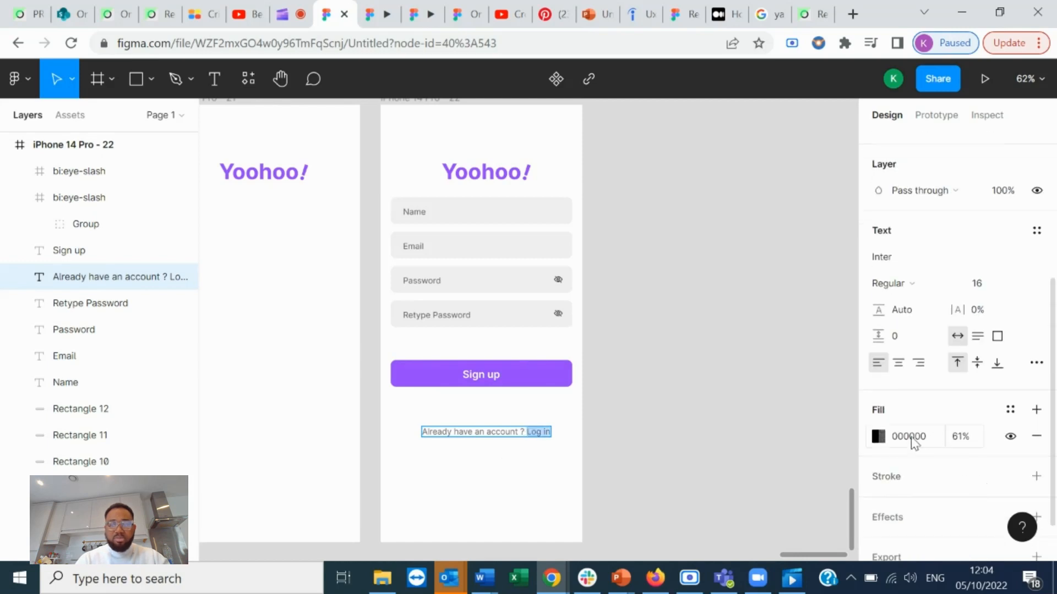
click(879, 436)
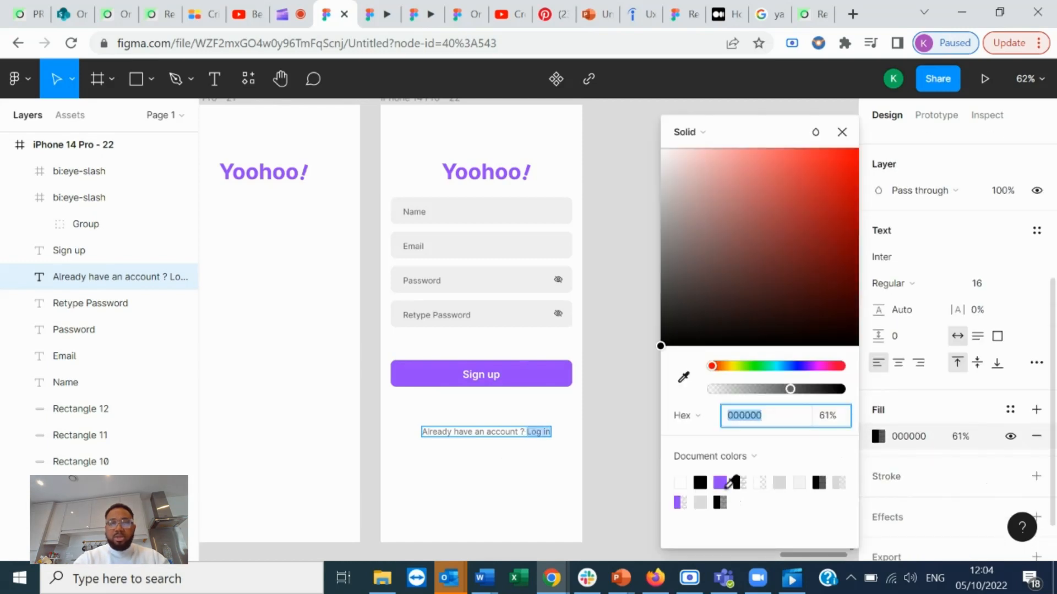
click(720, 483)
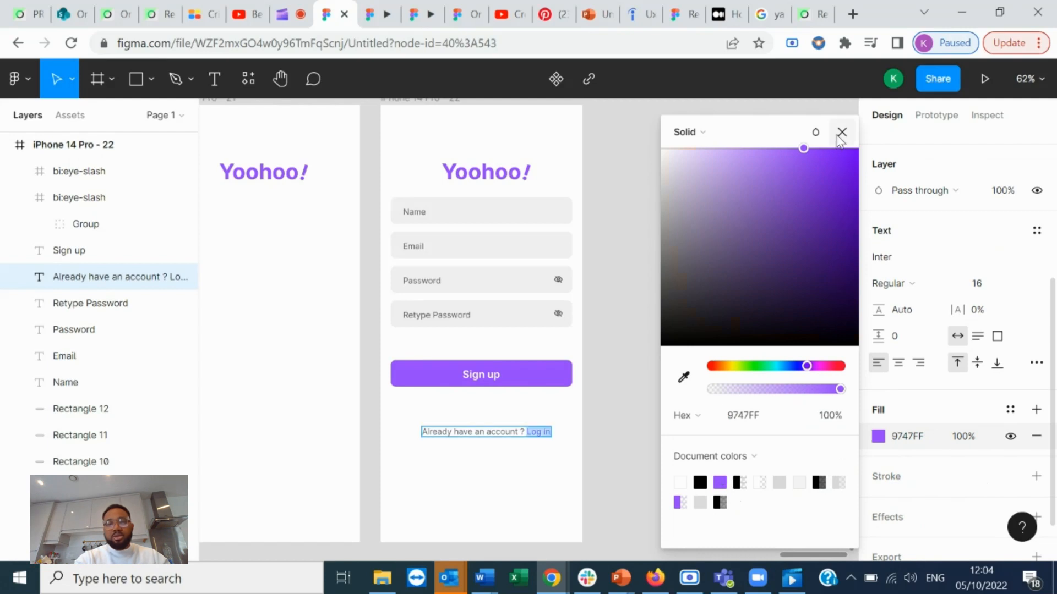
click(842, 132)
click(900, 284)
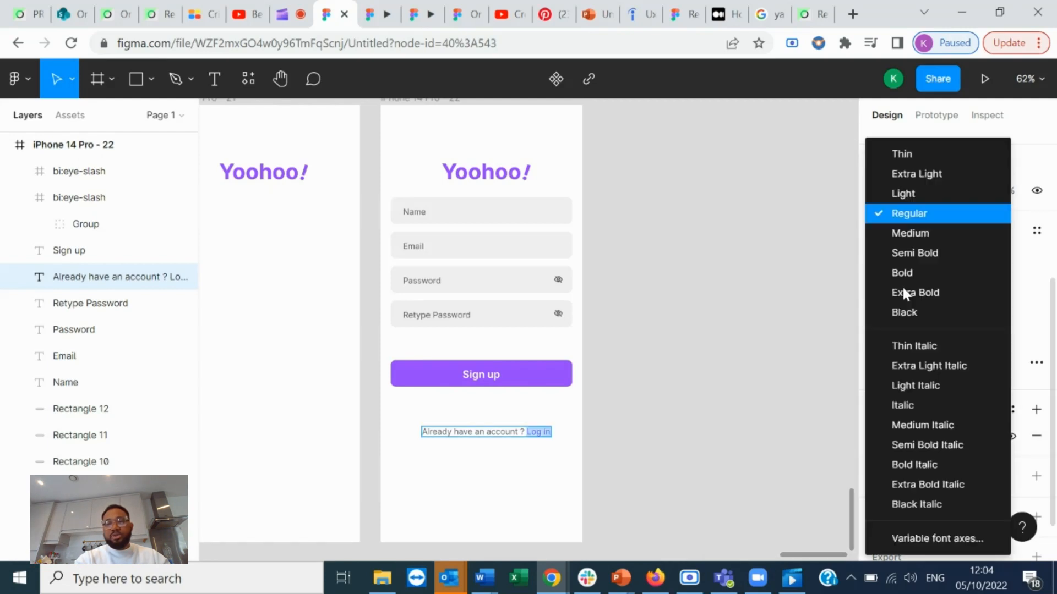
click(913, 234)
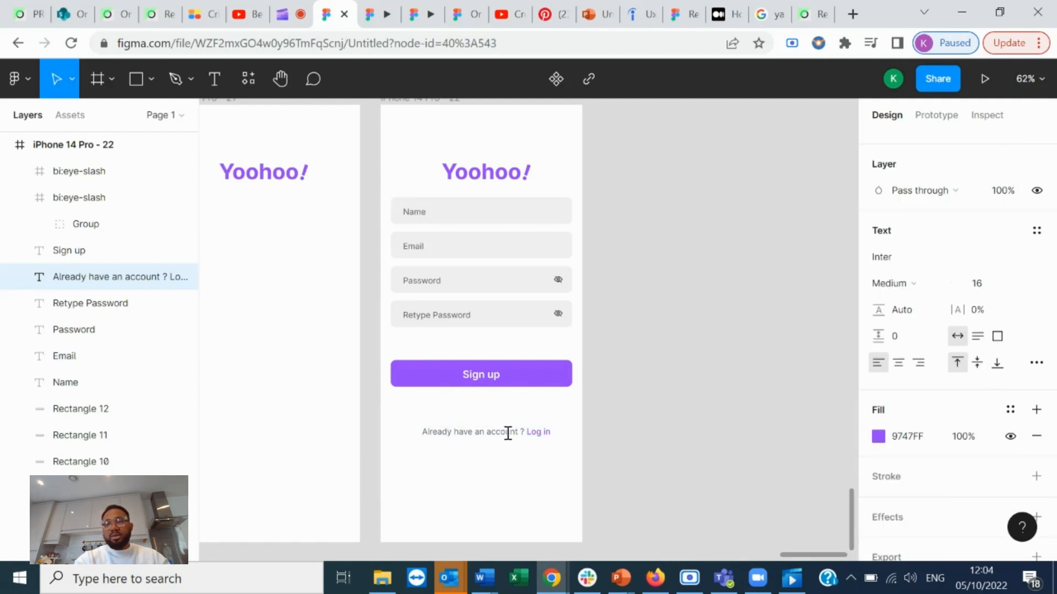
- Raise the black fill opacity of the words "Already have an account ?" to 100%
drag(524, 432, 401, 434)
click(878, 436)
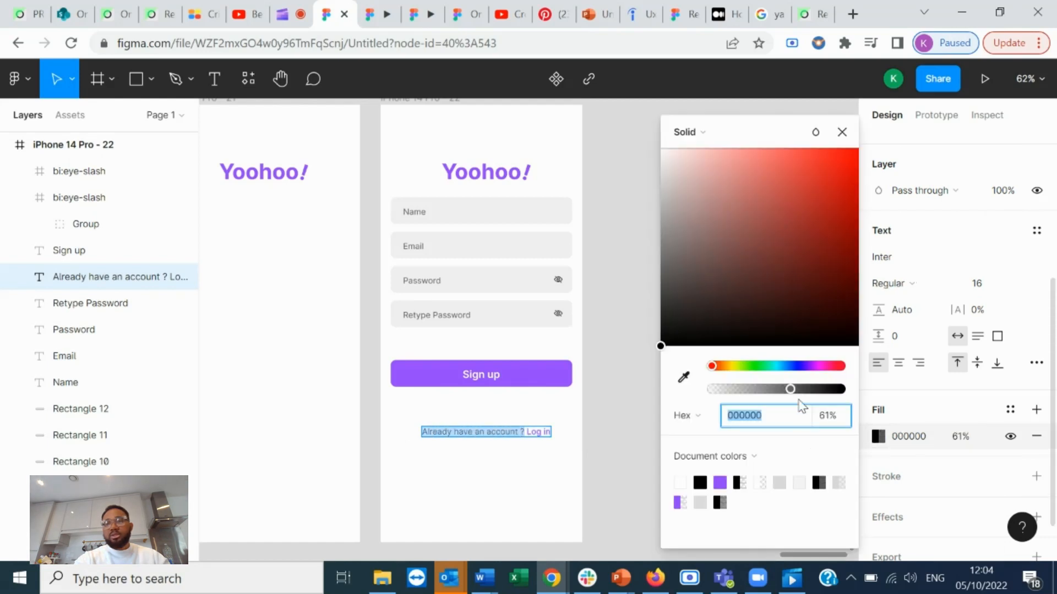
drag(792, 390, 870, 395)
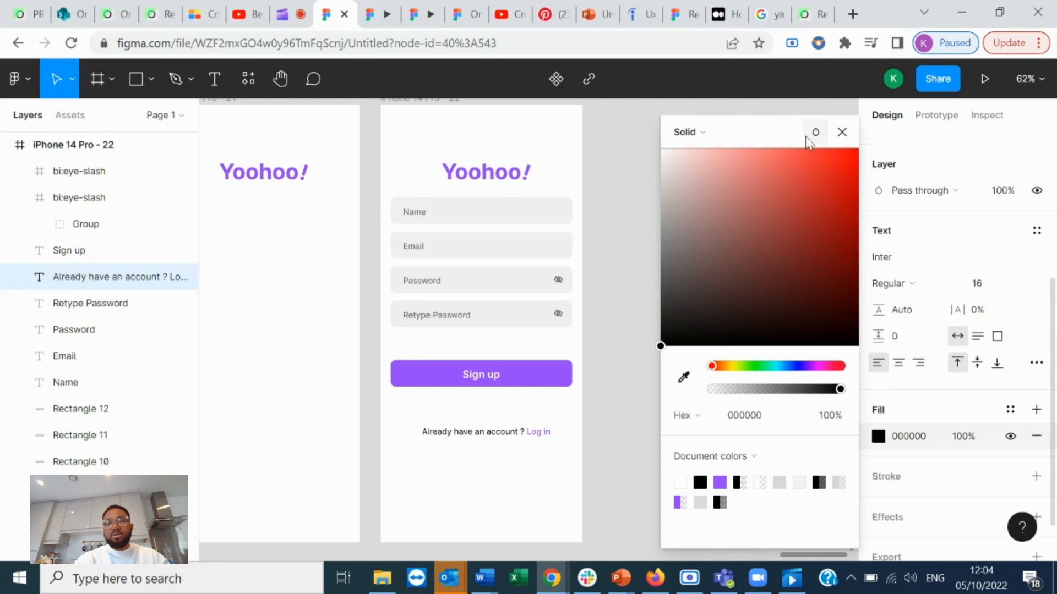
click(842, 132)
key(Escape)
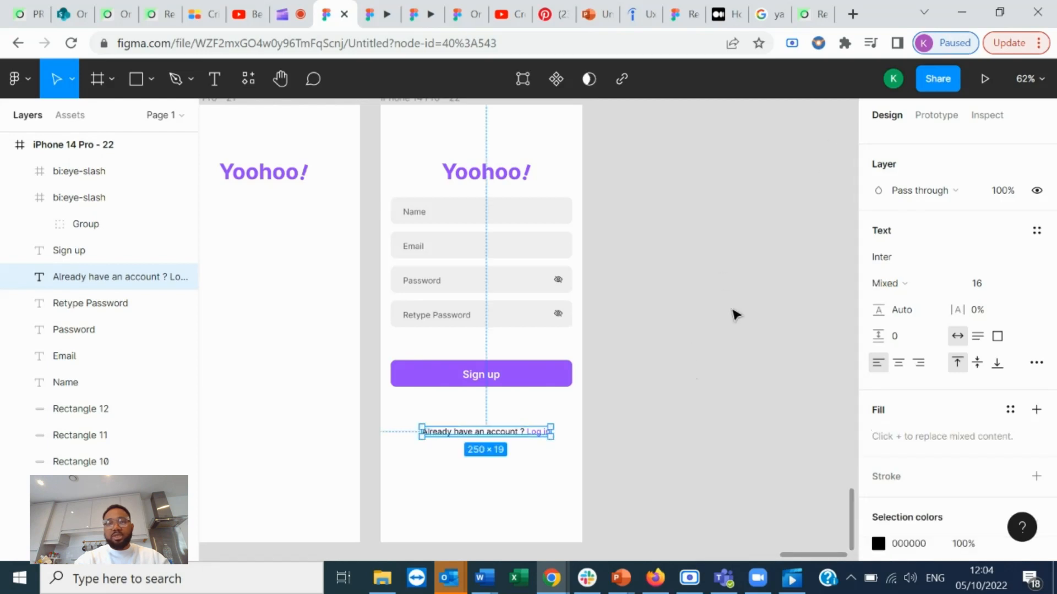
- Centre the "Already have an account ? Log in" line horizontally in the frame
scroll(919, 159, up, 5)
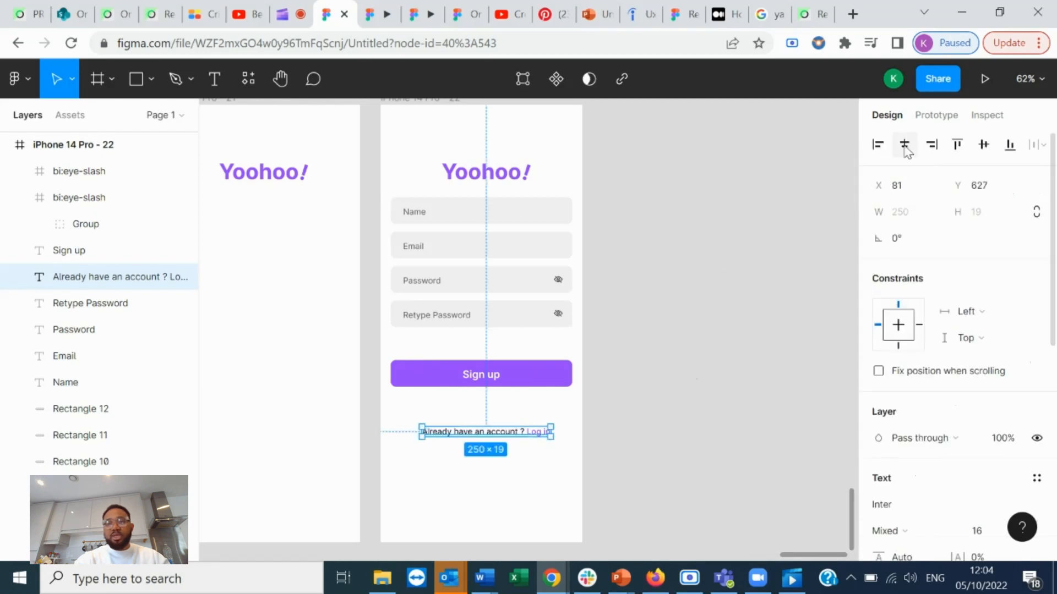
click(906, 148)
click(647, 460)
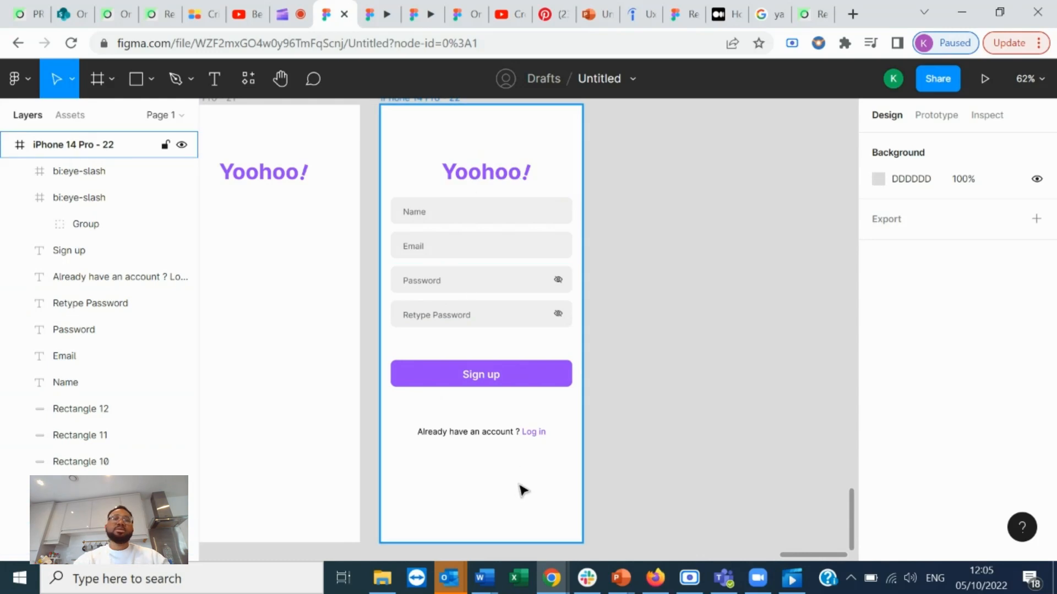
- Review the whole row of screens from the iPhone 14 Pro - 11 loading frame to the finished sign-up frame
scroll(526, 466, down, 1)
scroll(526, 467, down, 4)
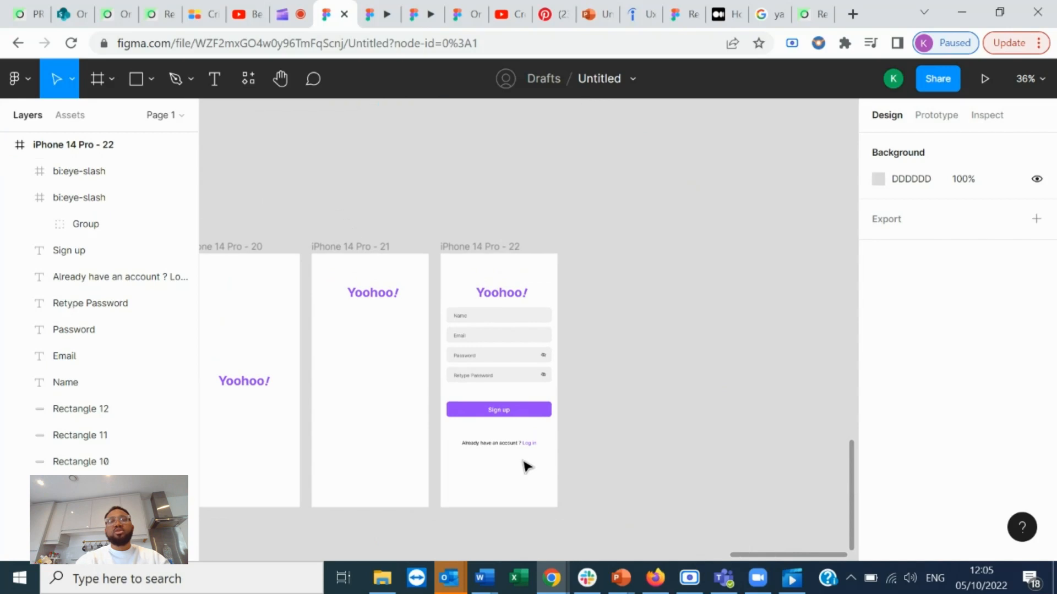
scroll(526, 467, left, 10)
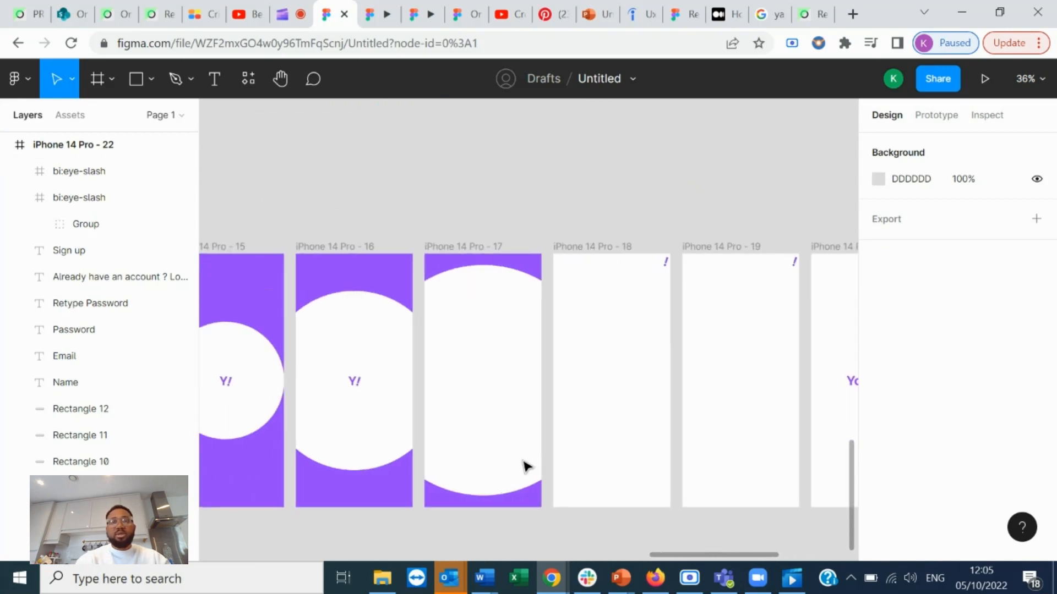
scroll(527, 467, down, 3)
scroll(527, 466, left, 5)
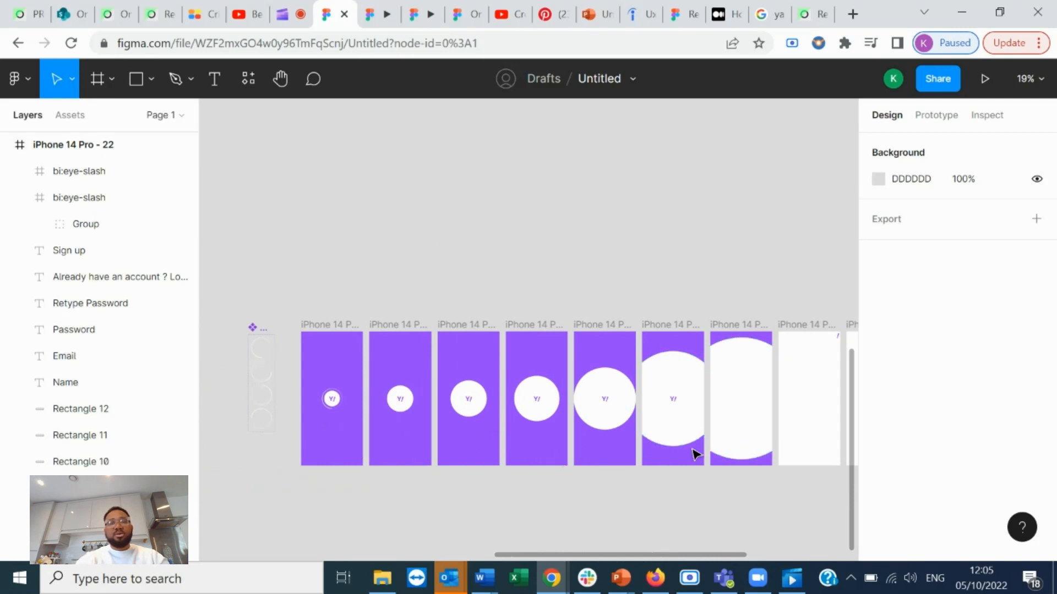
scroll(694, 467, right, 1)
scroll(695, 468, right, 6)
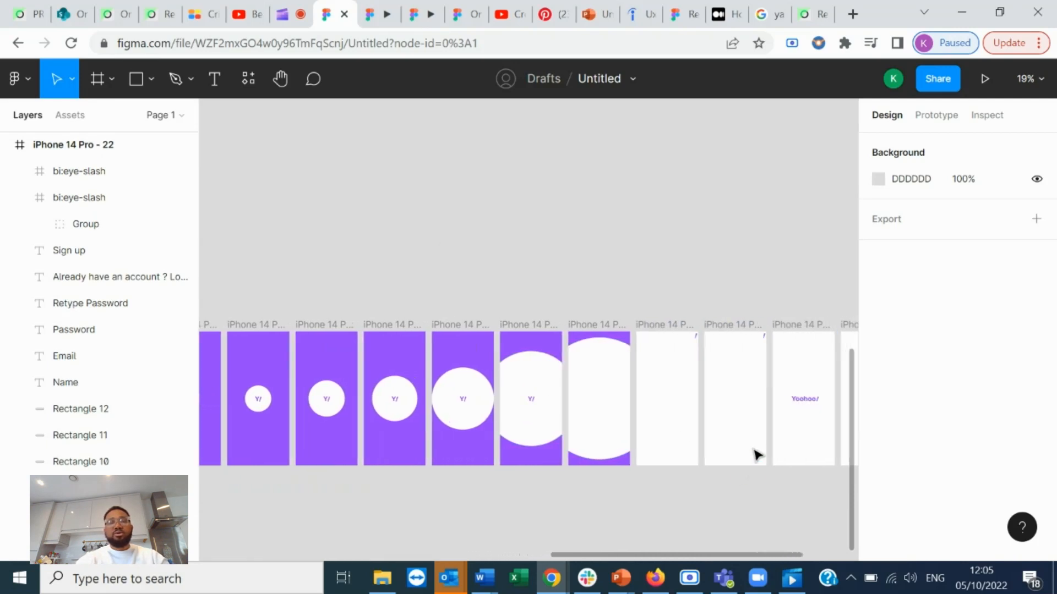
scroll(783, 437, right, 4)
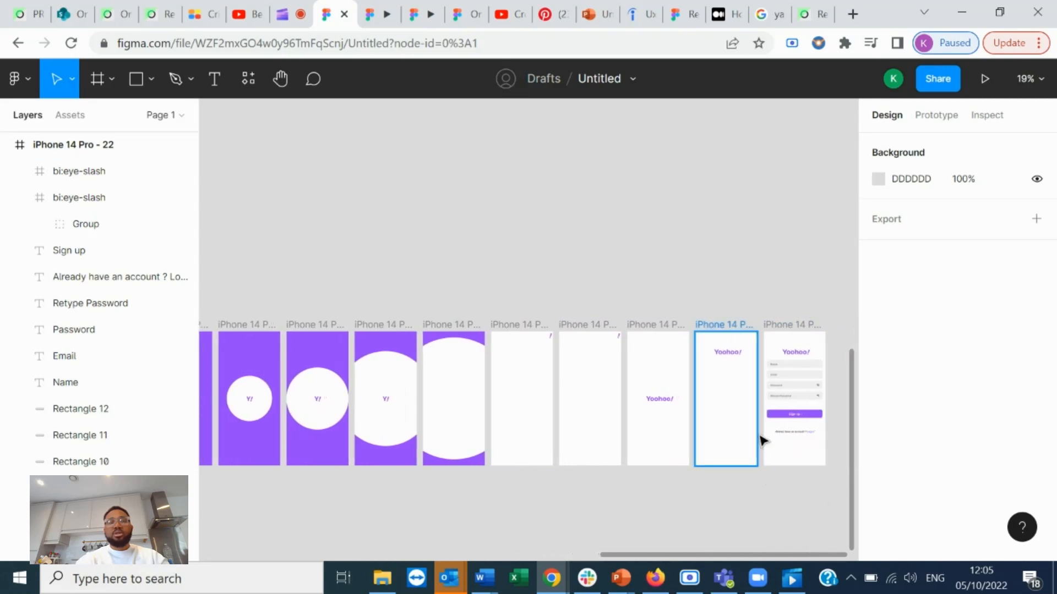
scroll(599, 481, left, 10)
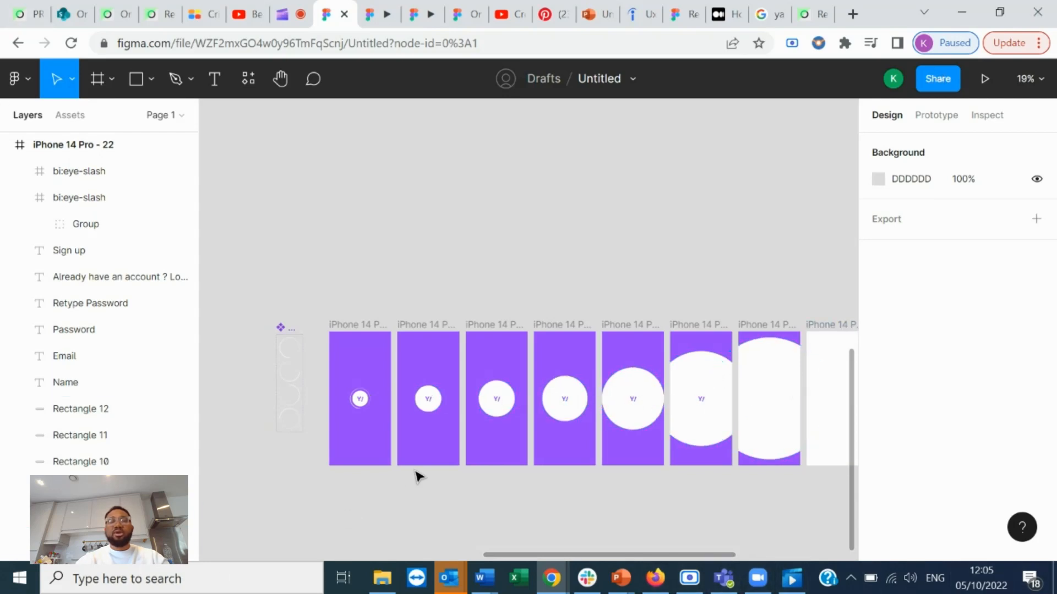
scroll(394, 337, down, 3)
scroll(405, 281, up, 1)
scroll(405, 280, up, 2)
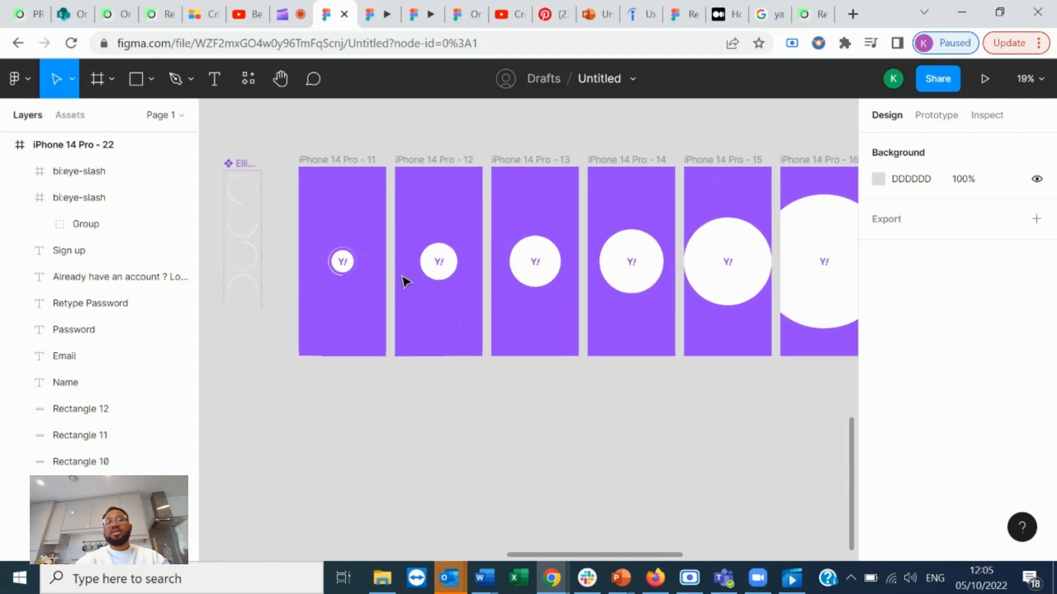
scroll(406, 282, up, 4)
scroll(406, 279, up, 1)
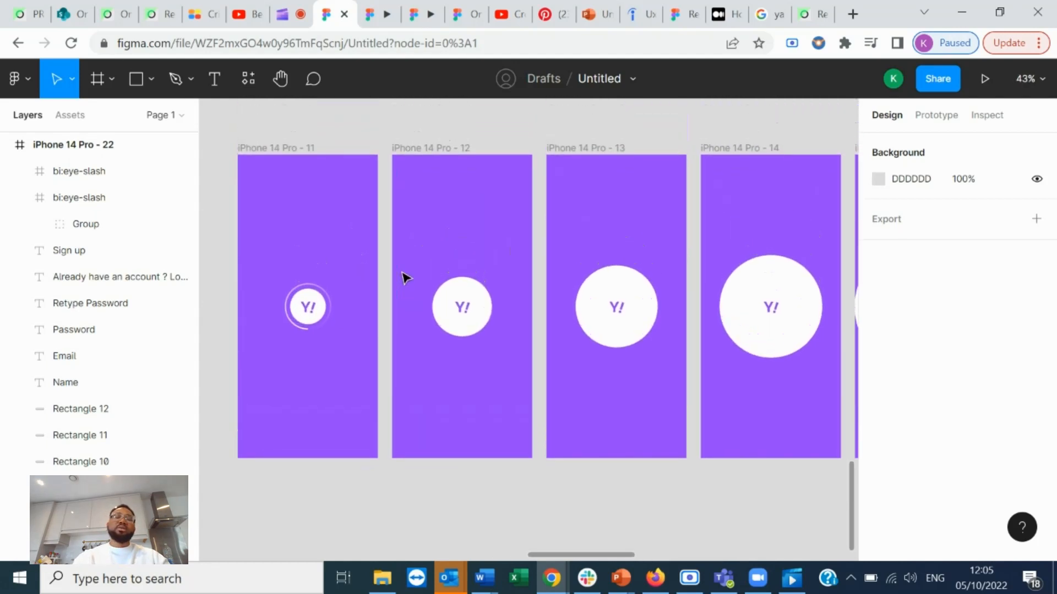
- Prototype a connection from frame iPhone 14 Pro - 11 to iPhone 14 Pro - 12, triggered after a delay of 2000 ms
scroll(406, 279, up, 1)
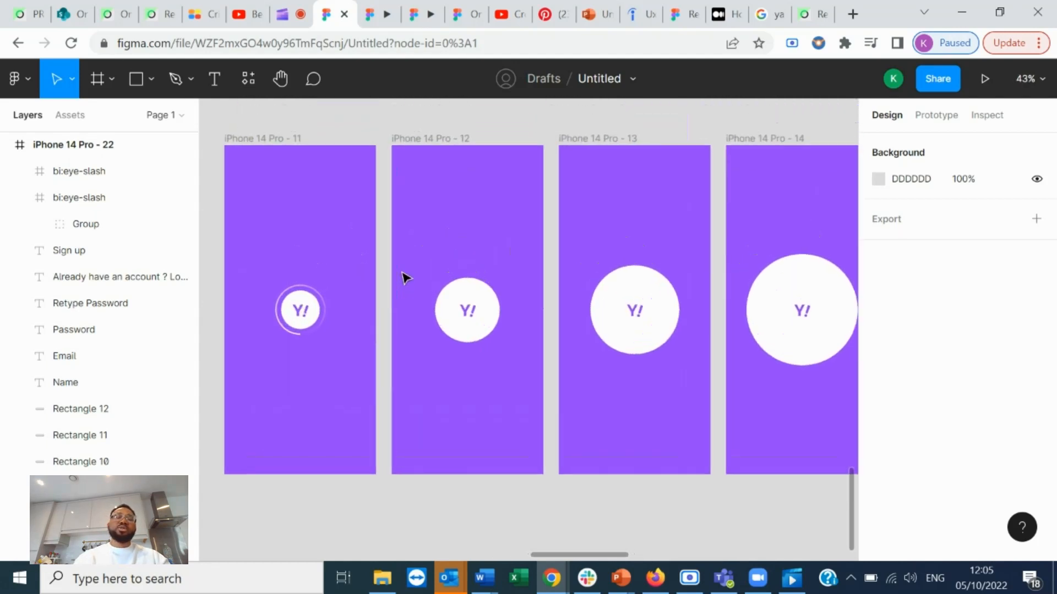
click(943, 116)
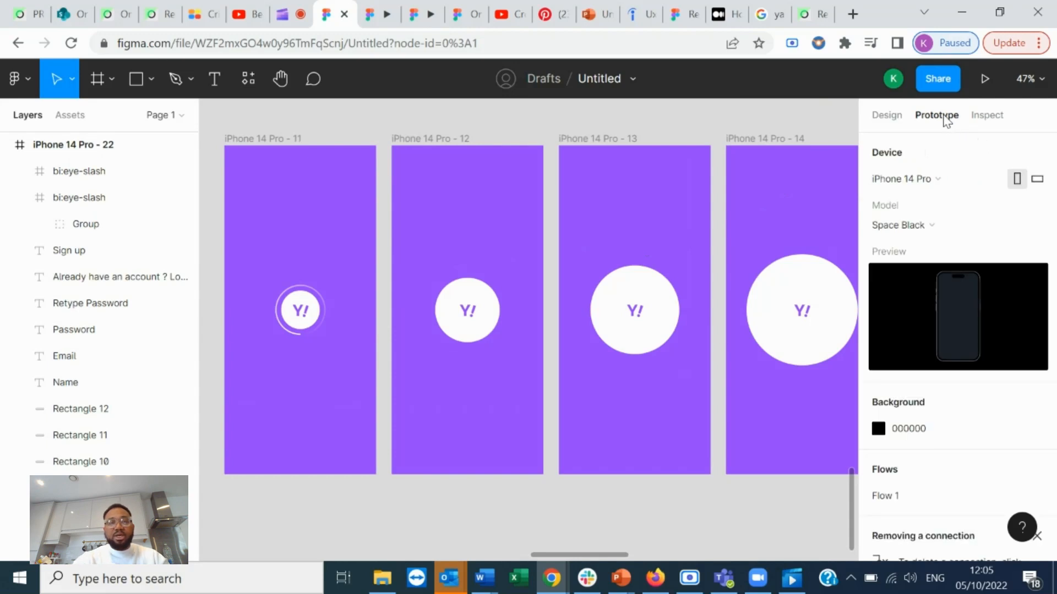
click(276, 141)
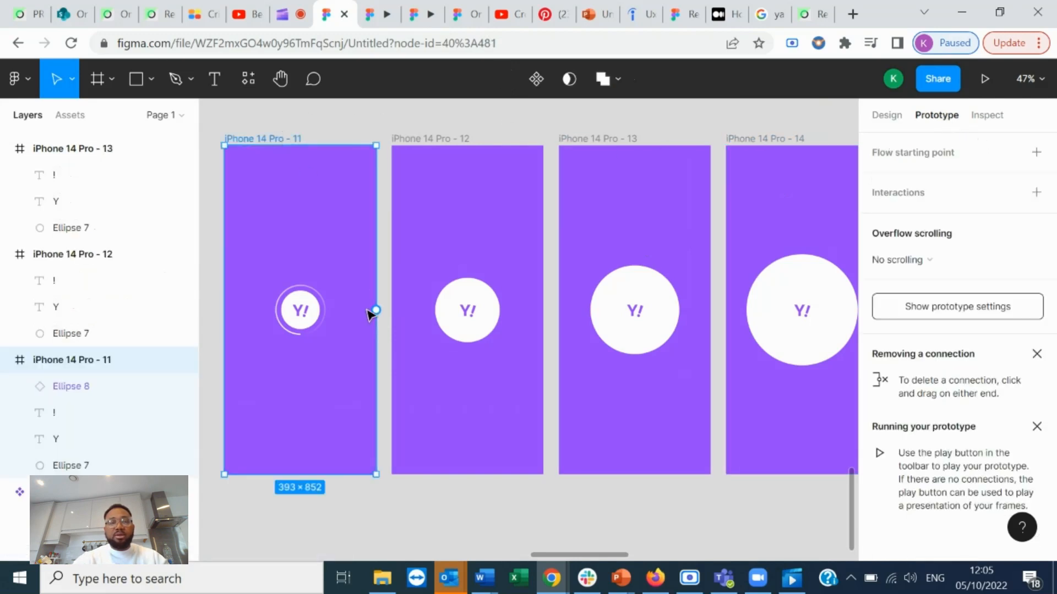
drag(376, 311, 408, 323)
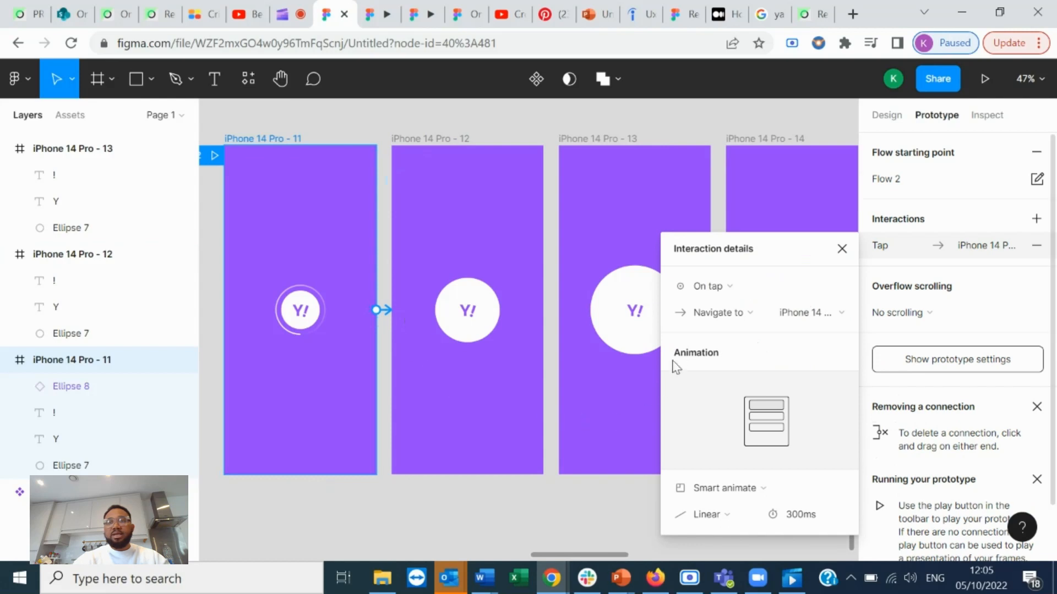
click(725, 290)
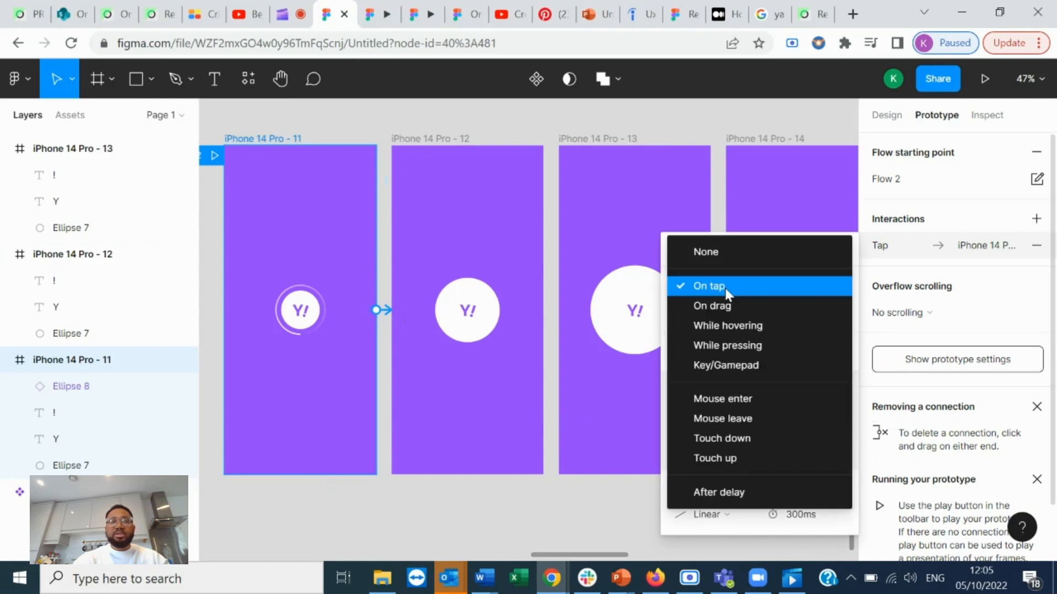
click(736, 492)
click(801, 292)
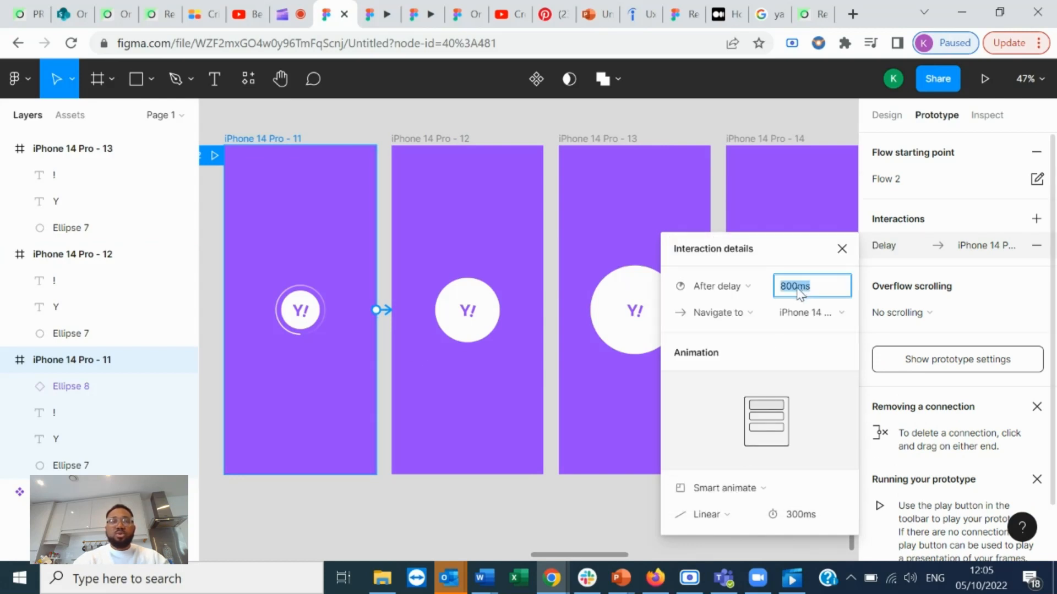
text(2000)
key(Return)
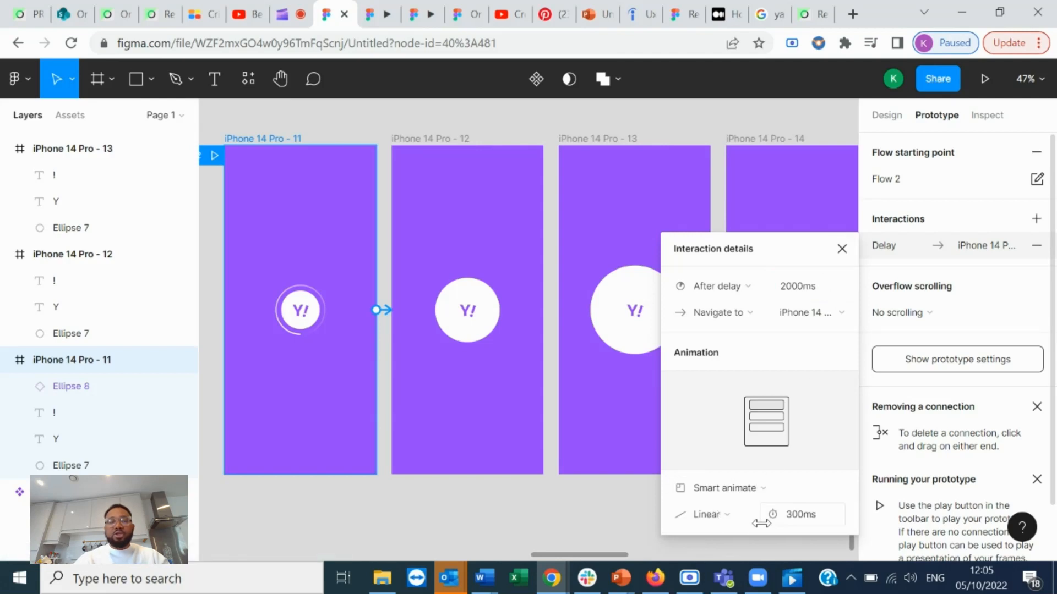
click(841, 249)
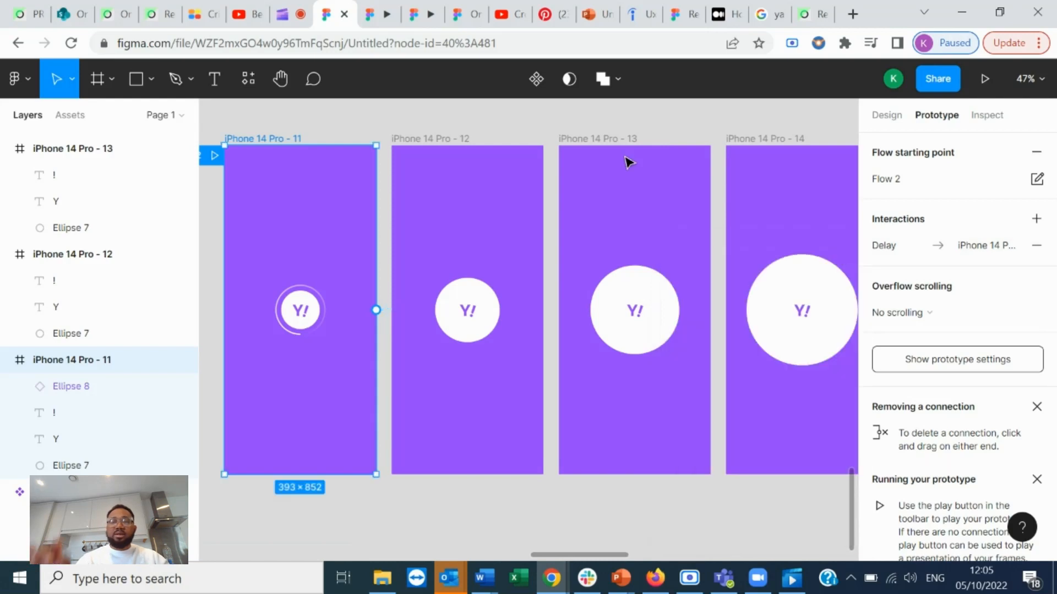
- Connect frame iPhone 14 Pro - 12 to iPhone 14 Pro - 13 with an After delay trigger of 1 ms
click(526, 292)
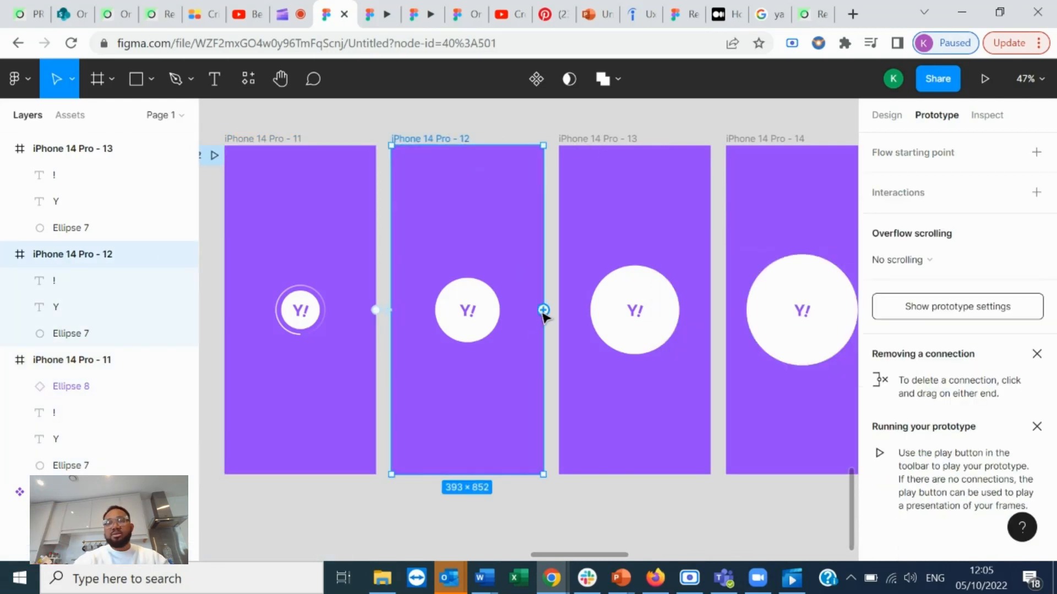
drag(543, 310, 575, 315)
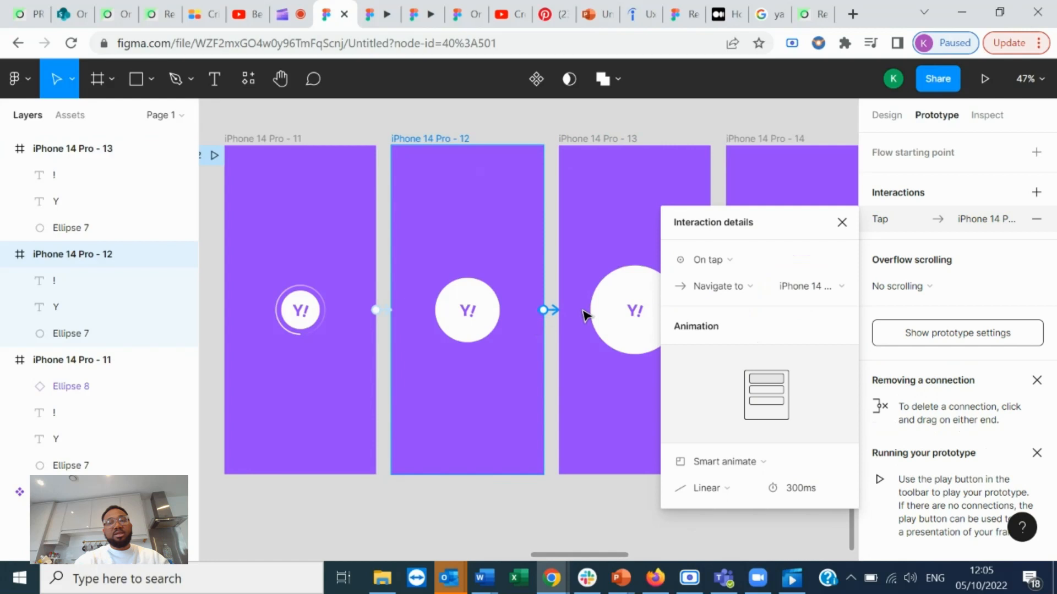
click(740, 268)
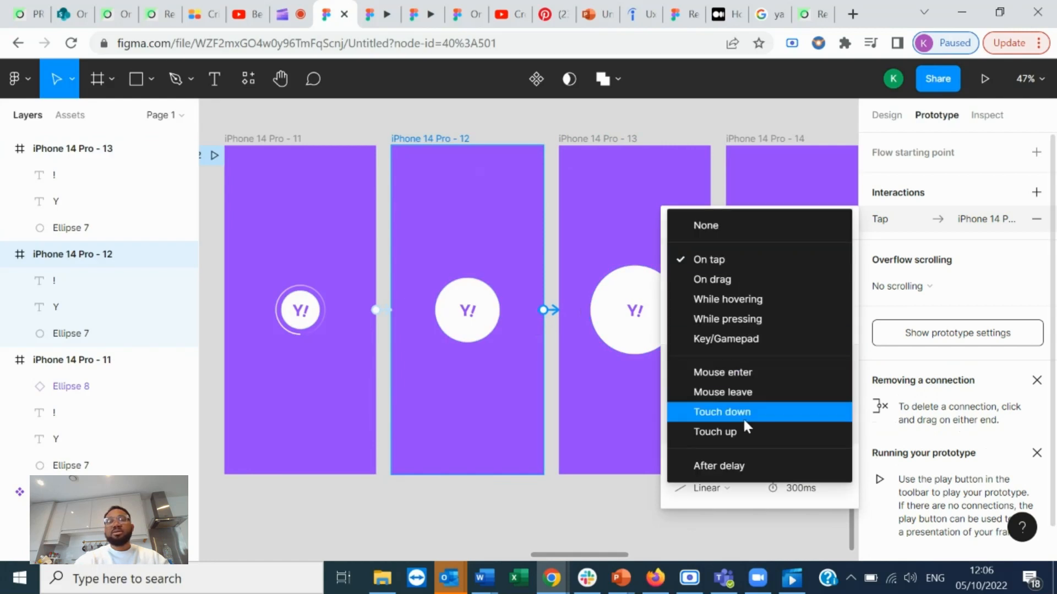
click(749, 465)
click(807, 269)
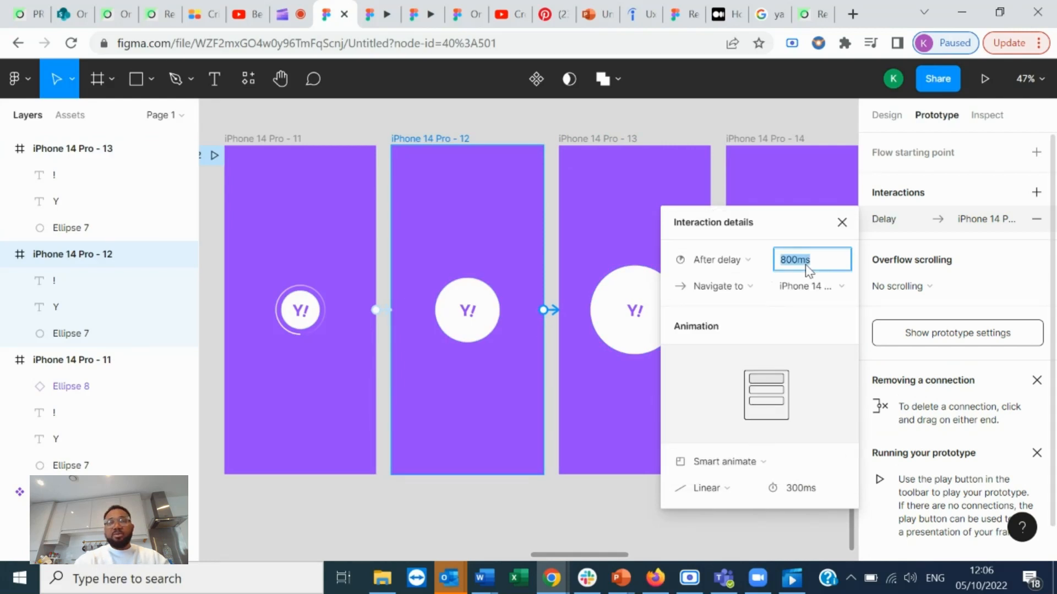
text(1)
key(Return)
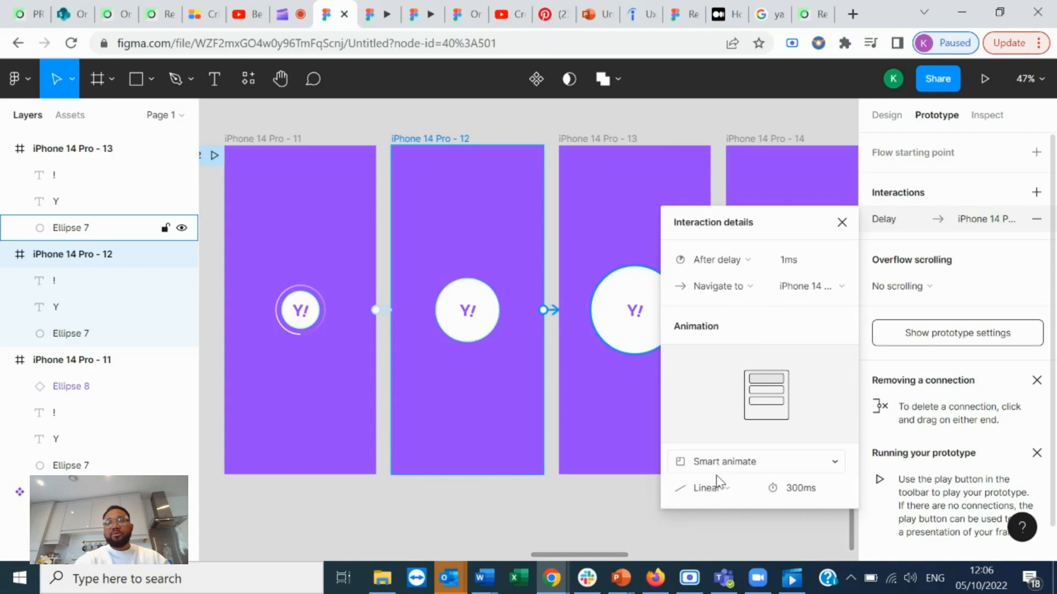
click(842, 222)
- Connect frame iPhone 14 Pro - 13 to iPhone 14 Pro - 14 with an After delay trigger of 1 ms
click(619, 139)
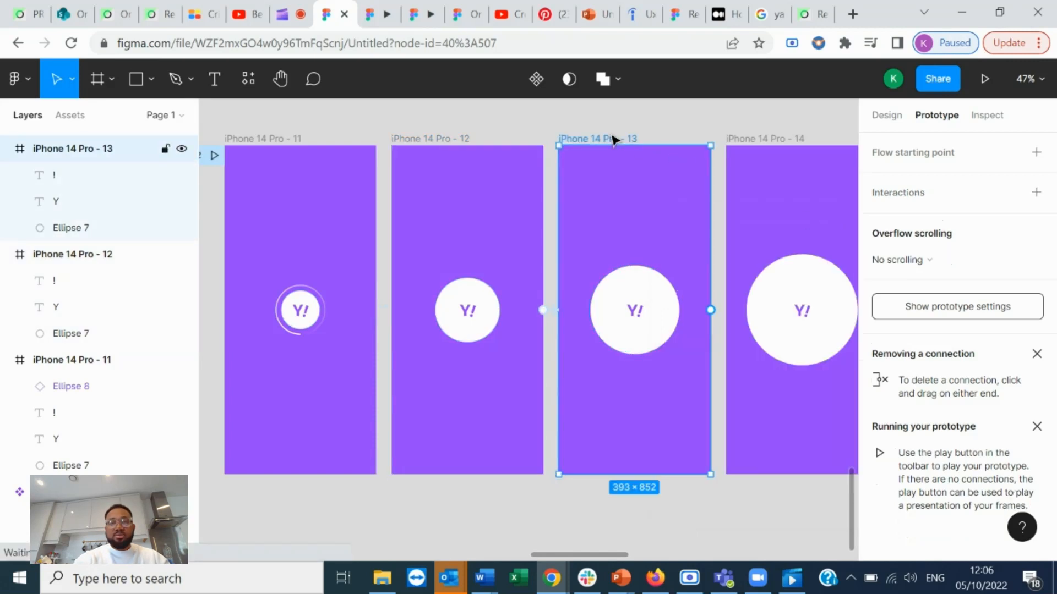
scroll(615, 266, right, 4)
drag(494, 310, 527, 314)
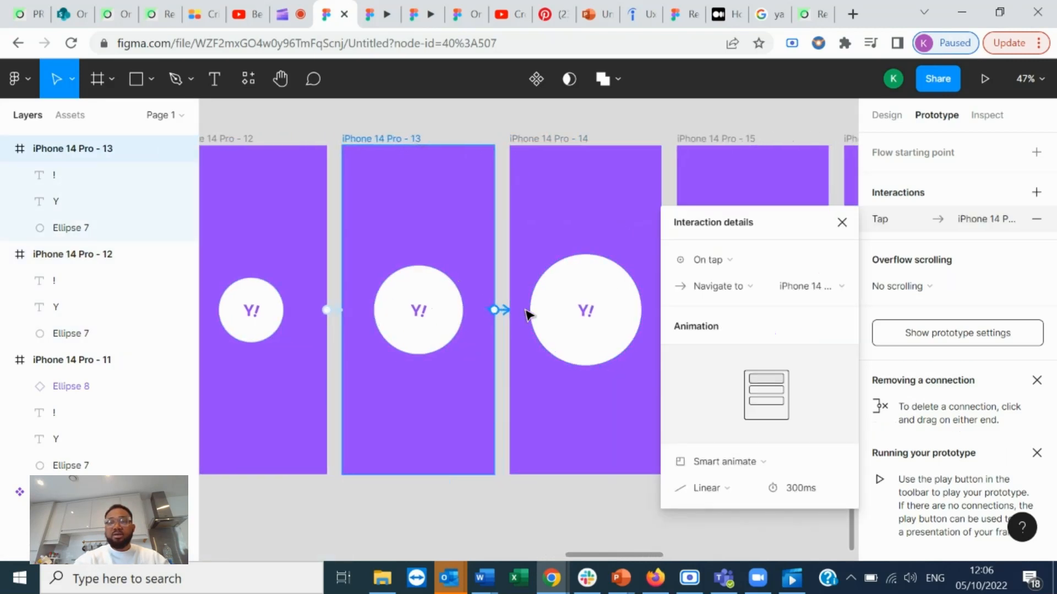
click(710, 259)
click(721, 466)
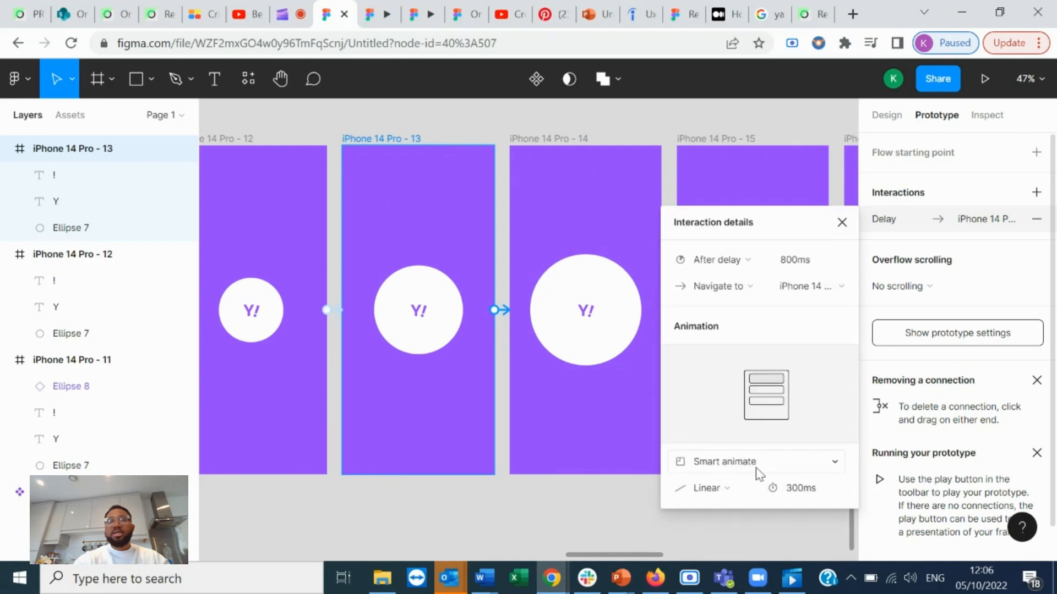
click(799, 262)
text(1)
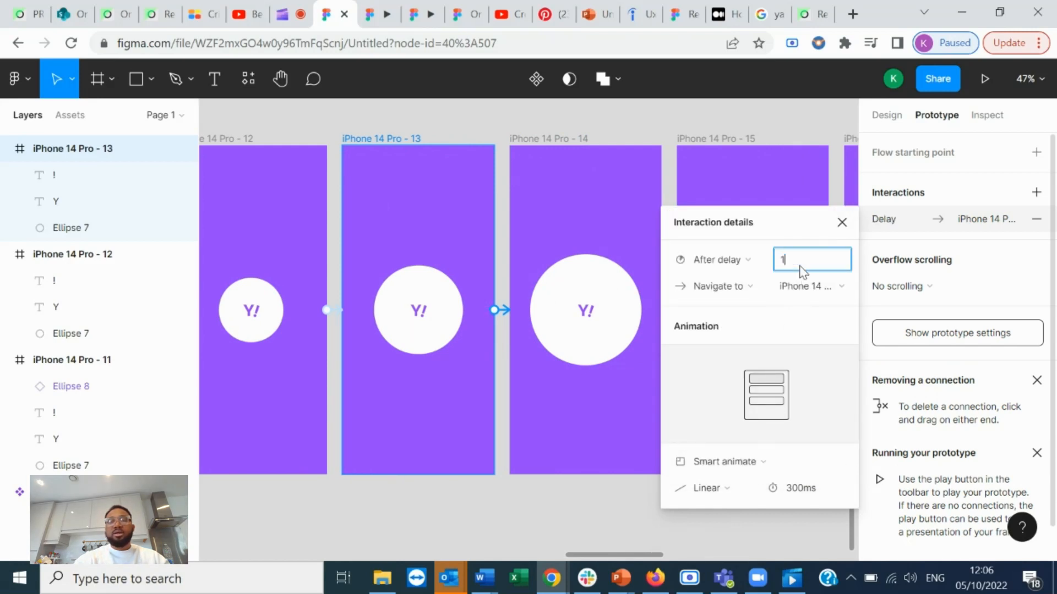
key(Return)
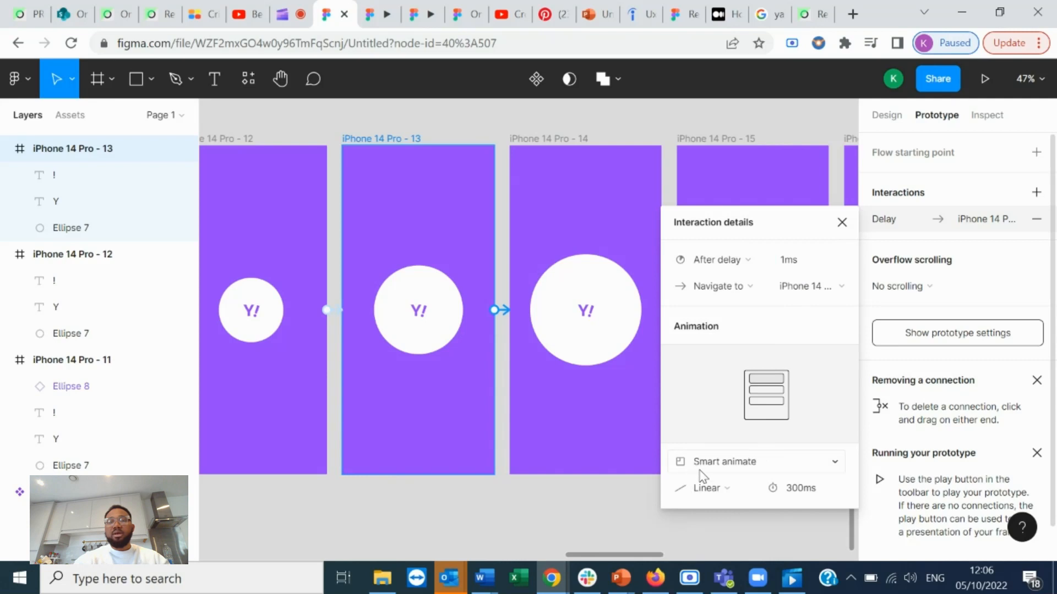
click(842, 223)
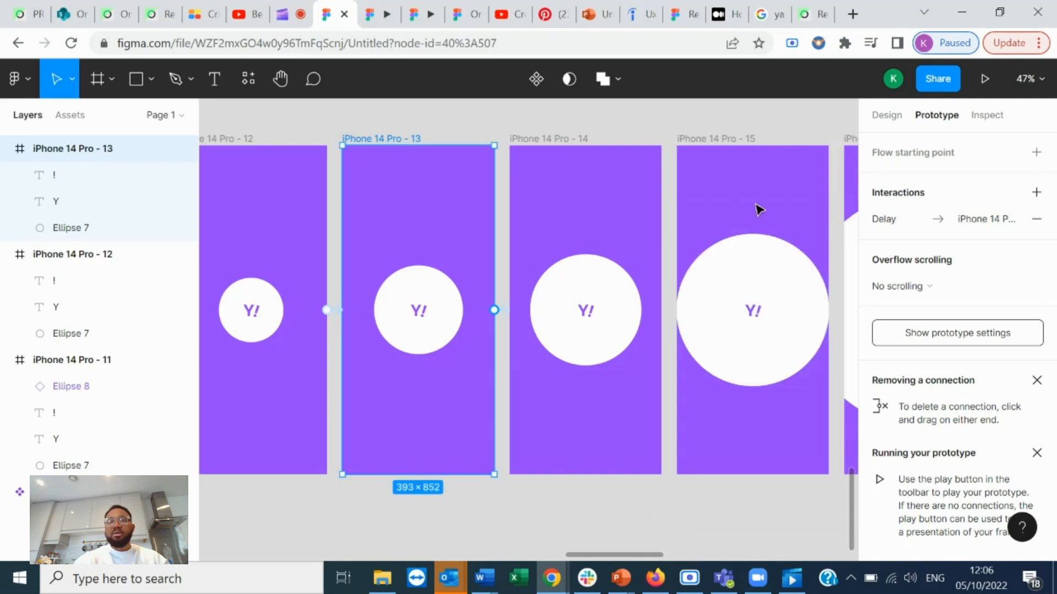
- Connect frame iPhone 14 Pro - 14 to iPhone 14 Pro - 15 with an After delay trigger of 1 ms
click(572, 140)
scroll(571, 141, right, 3)
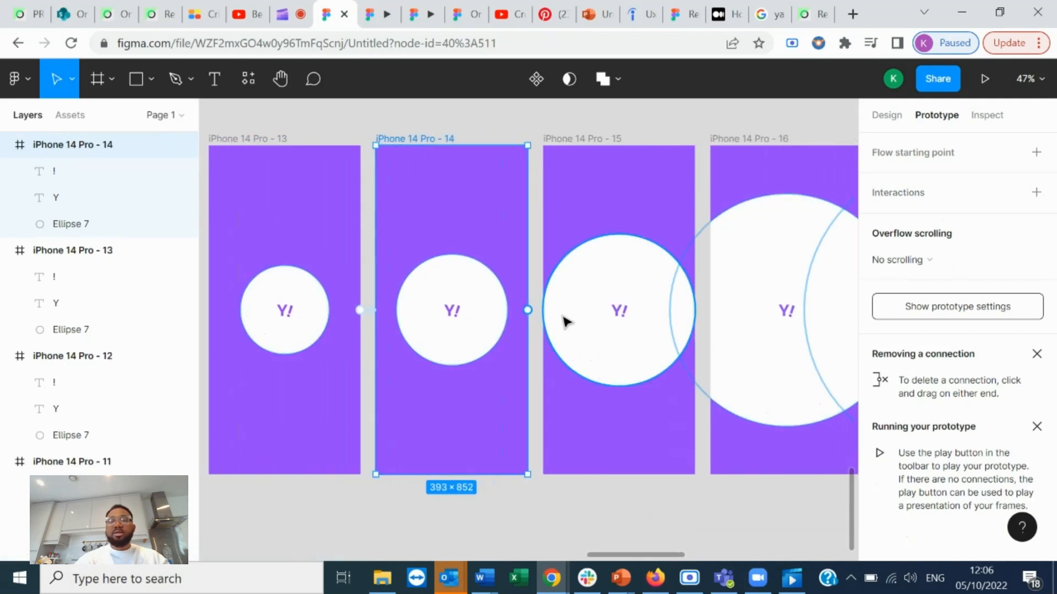
drag(528, 310, 557, 318)
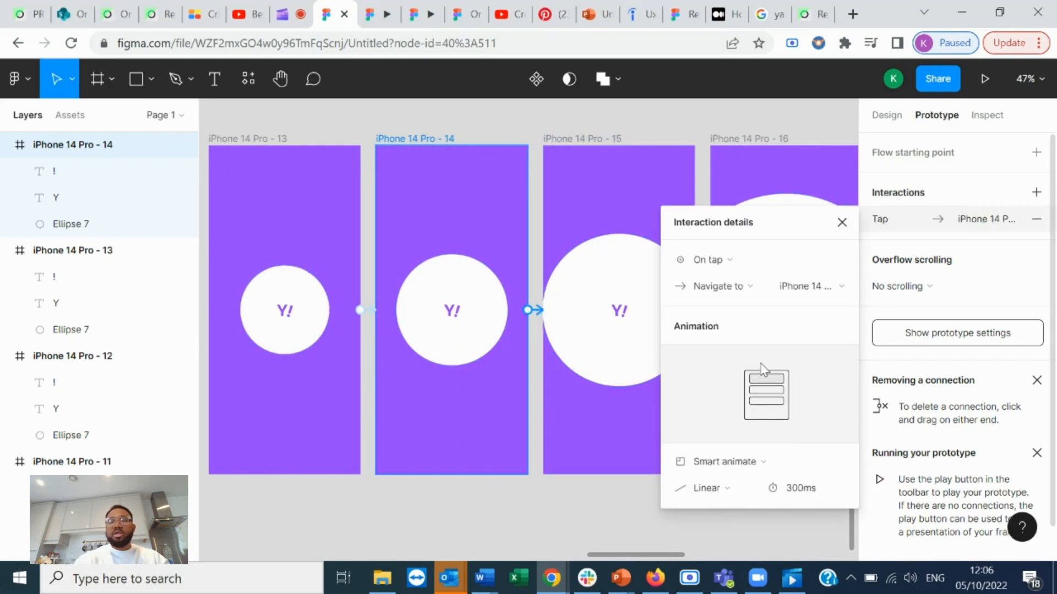
click(714, 267)
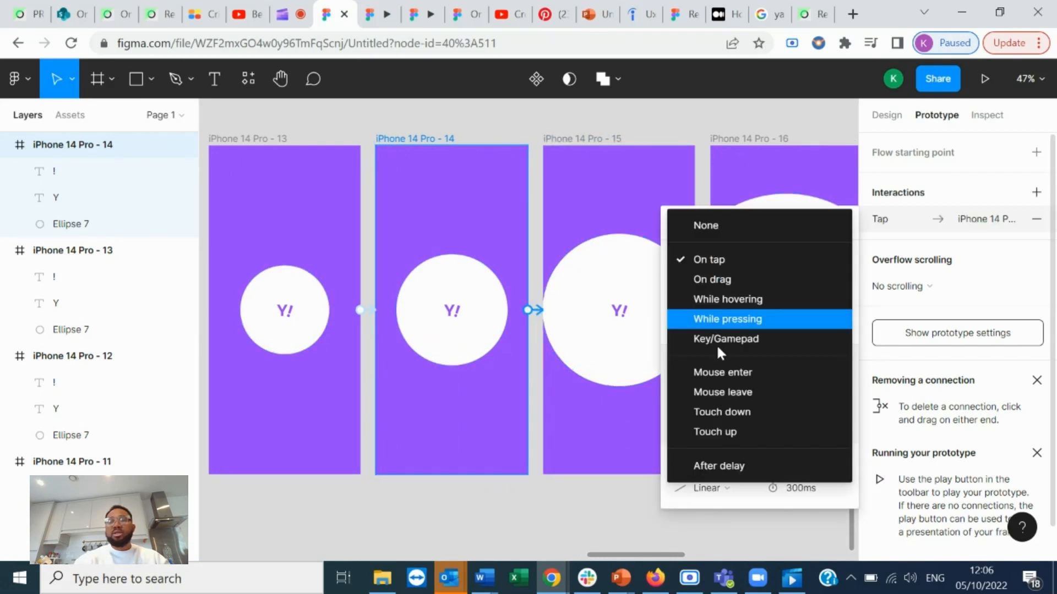
click(722, 463)
click(805, 263)
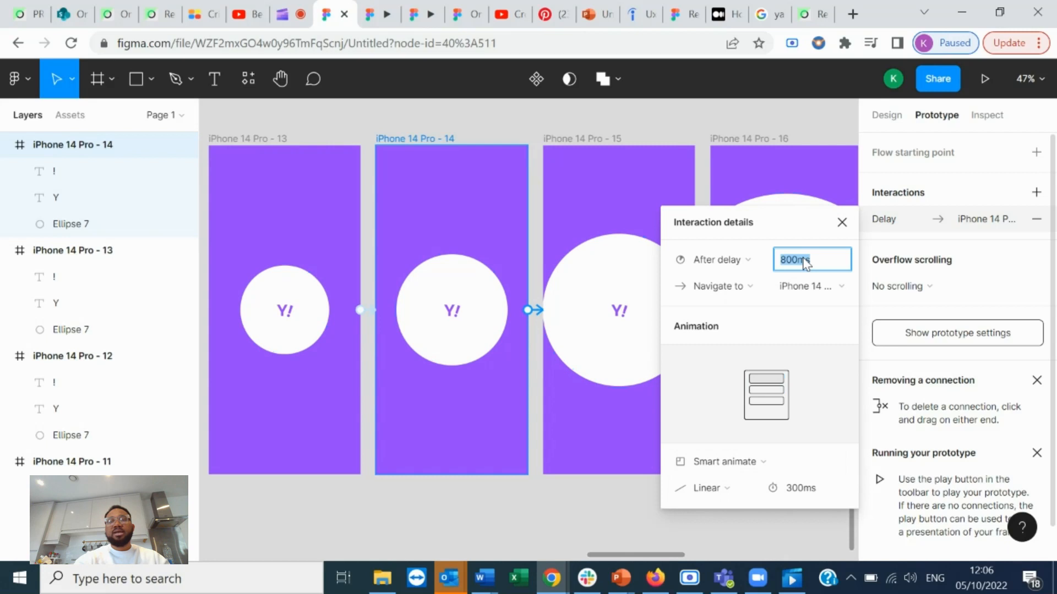
text(1)
key(Return)
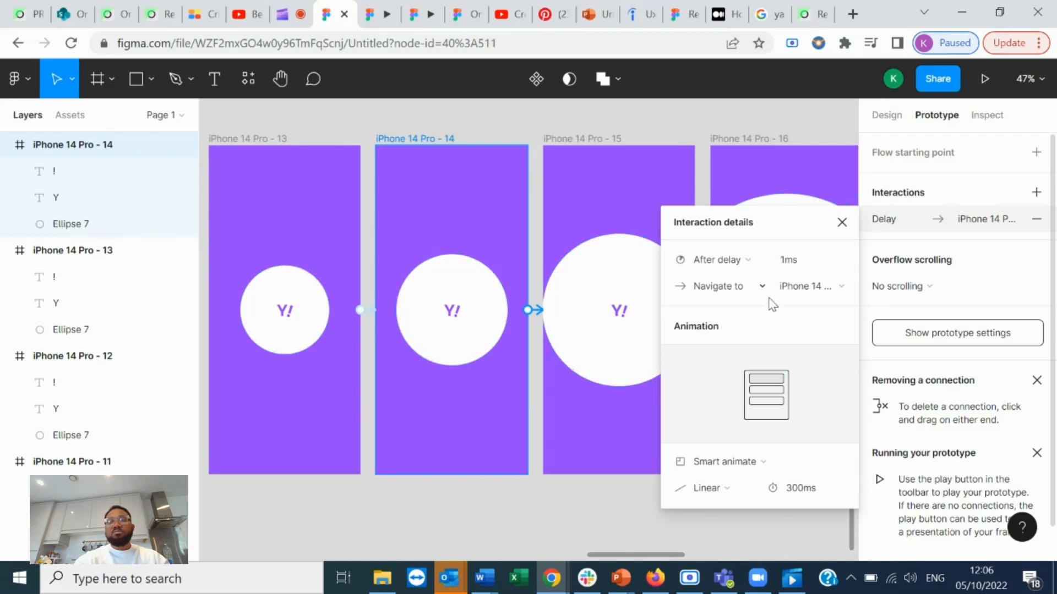
click(841, 222)
- Connect frame iPhone 14 Pro - 15 to iPhone 14 Pro - 16 with an After delay trigger of 1 ms
scroll(745, 207, right, 5)
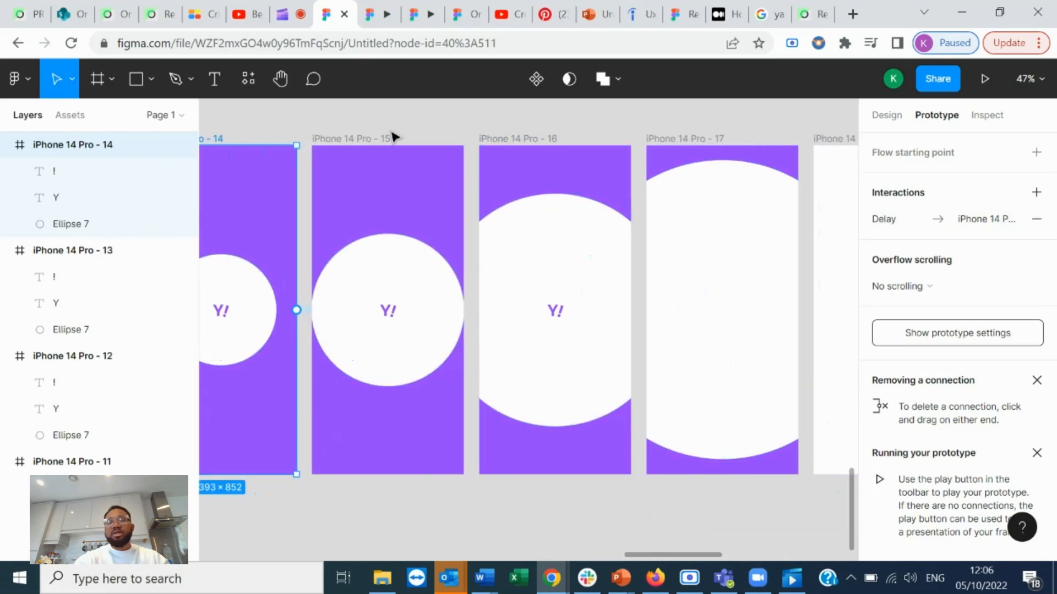
click(364, 141)
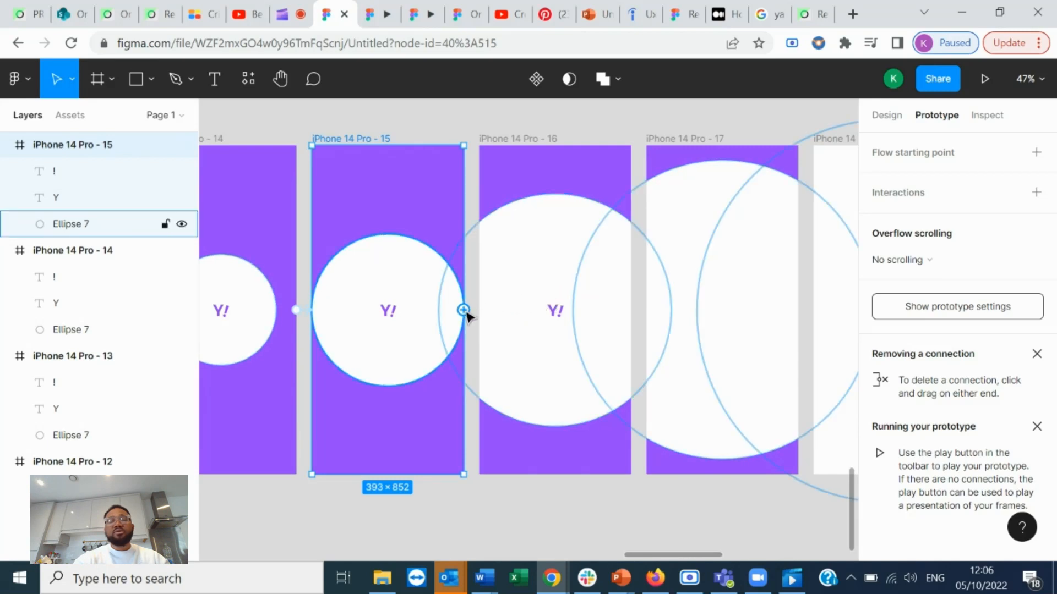
drag(470, 312, 490, 317)
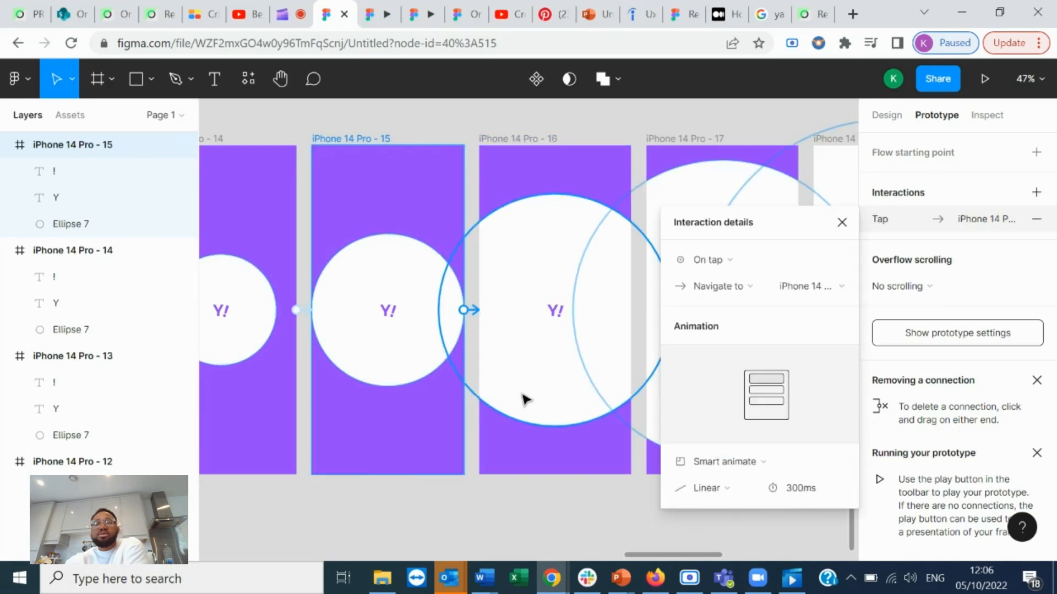
click(710, 260)
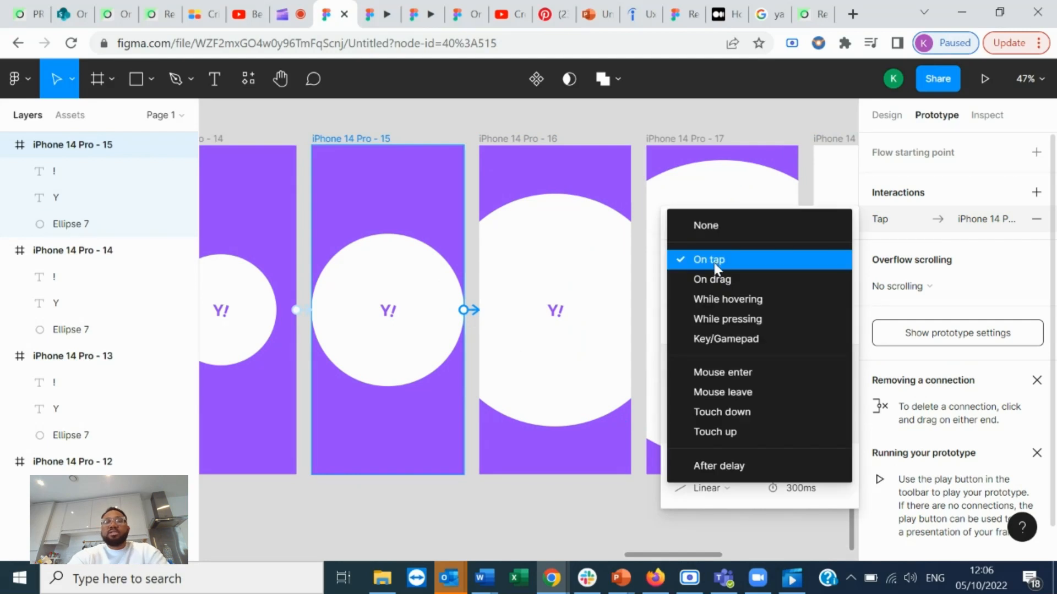
click(735, 467)
click(802, 264)
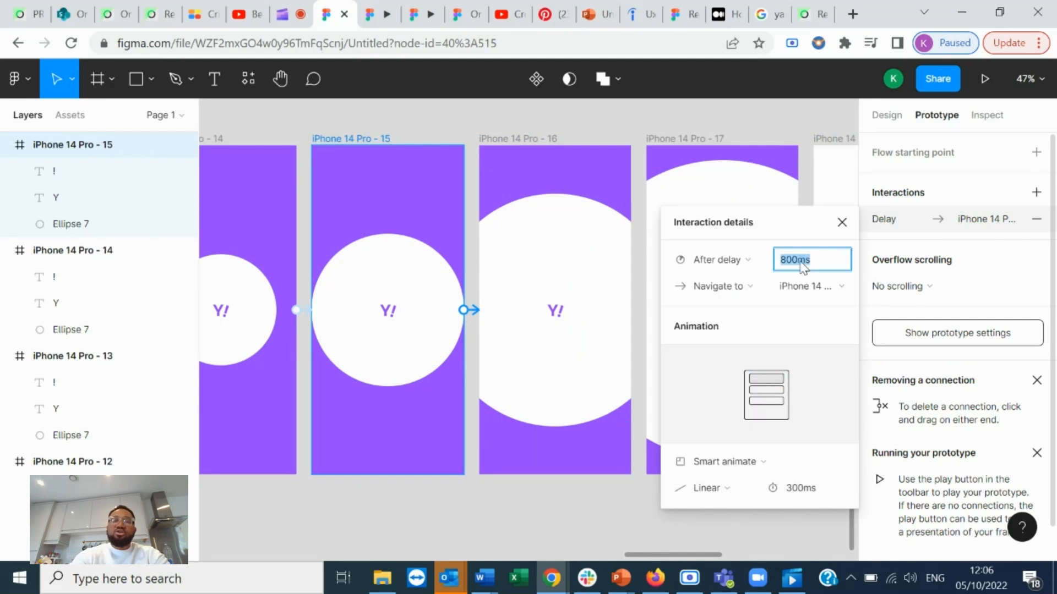
text(1)
key(Return)
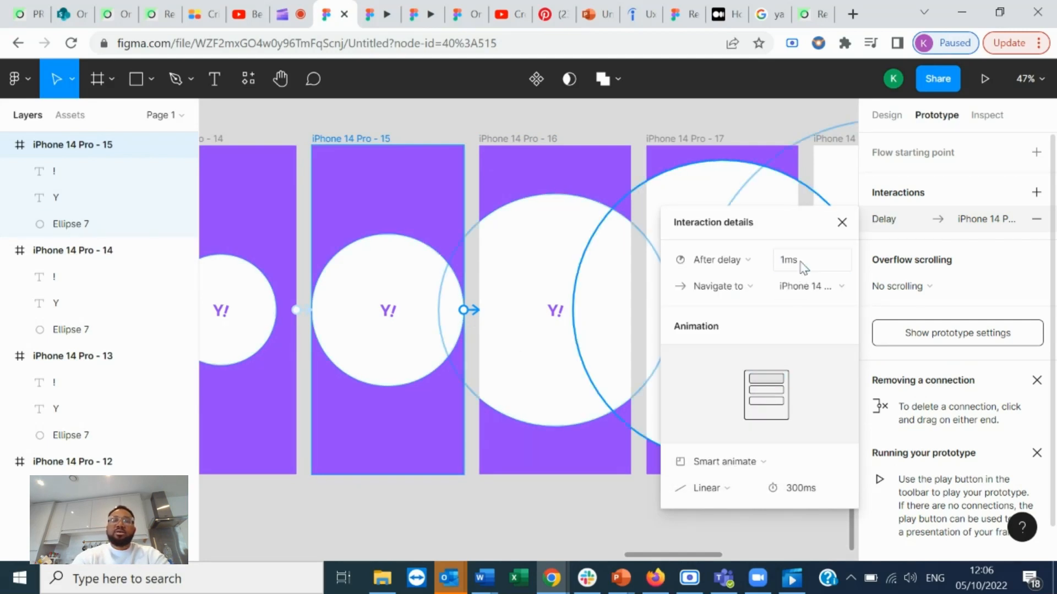
click(840, 223)
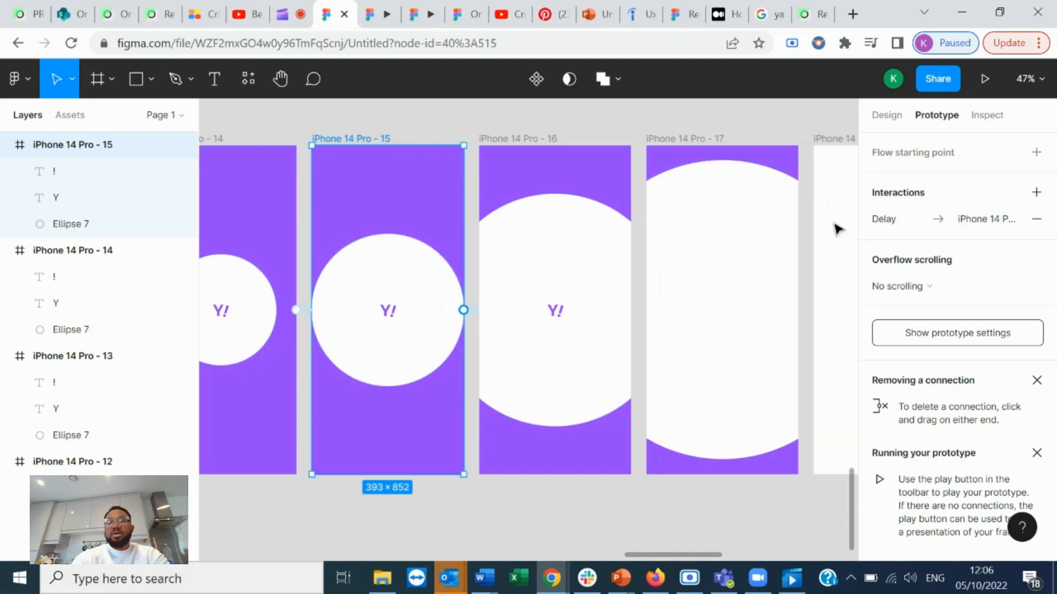
- Connect frame iPhone 14 Pro - 16 to iPhone 14 Pro - 17 with an After delay trigger of 1 ms
scroll(743, 239, right, 3)
click(327, 139)
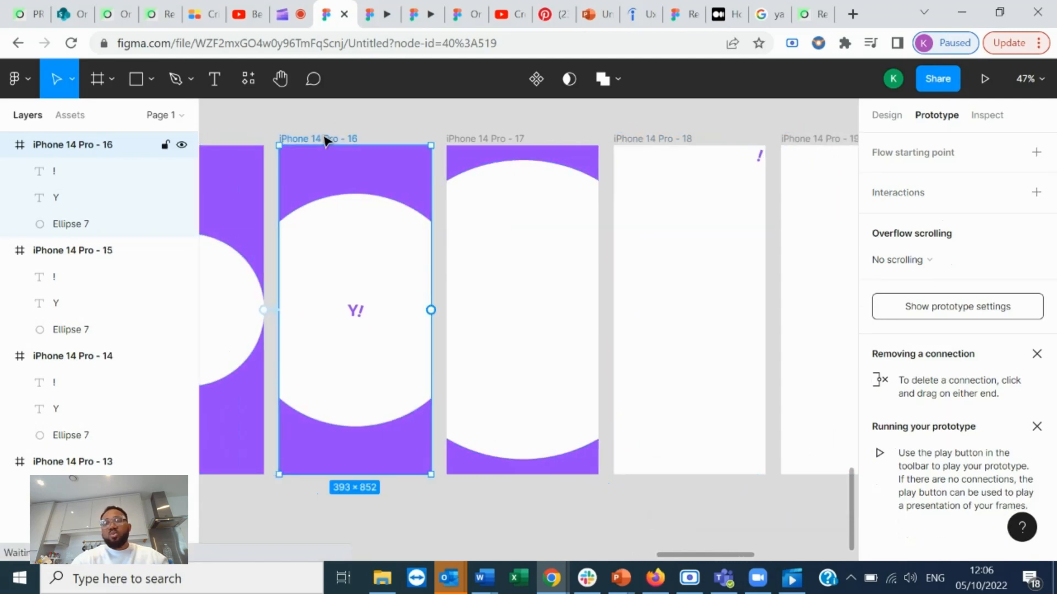
drag(432, 311, 455, 317)
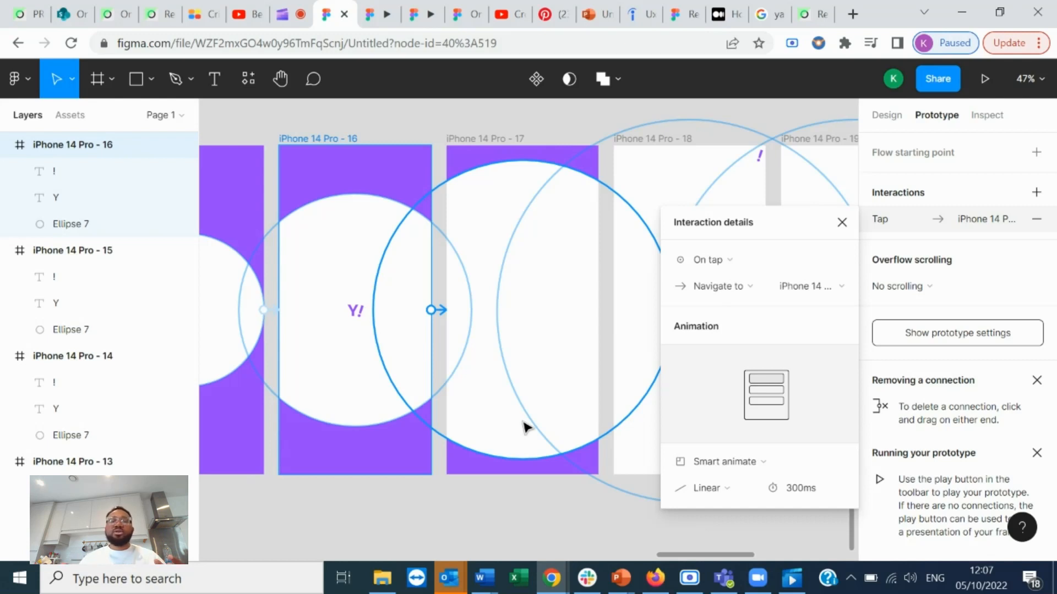
click(748, 263)
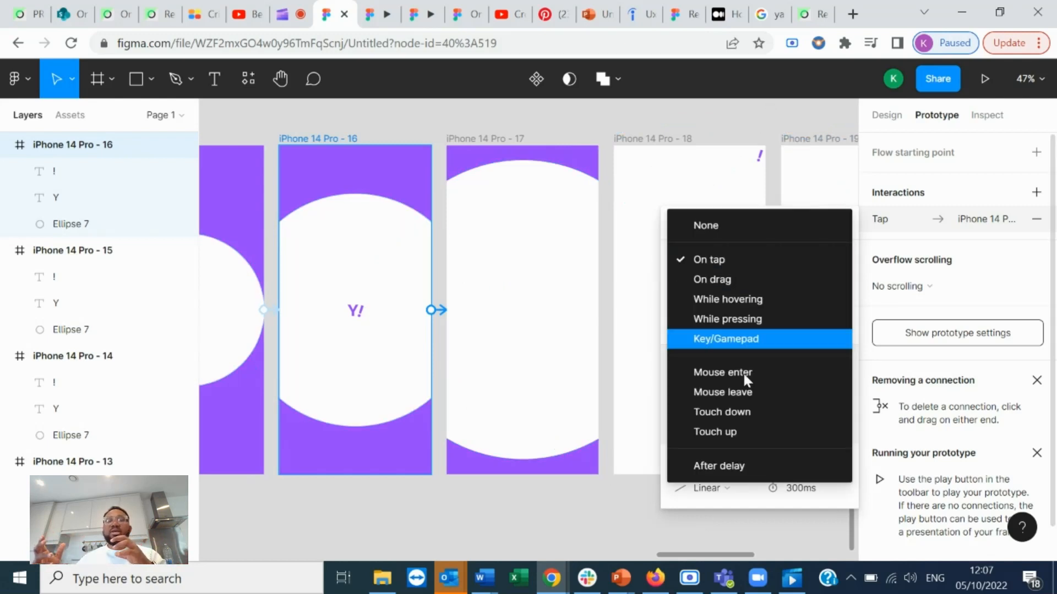
click(735, 466)
click(811, 266)
text(1)
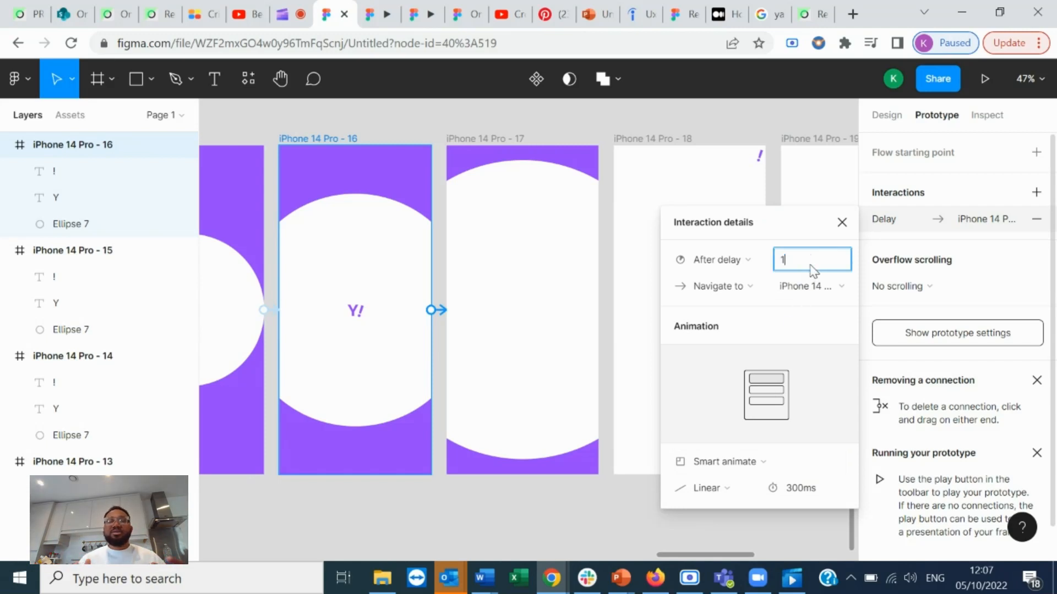
key(Return)
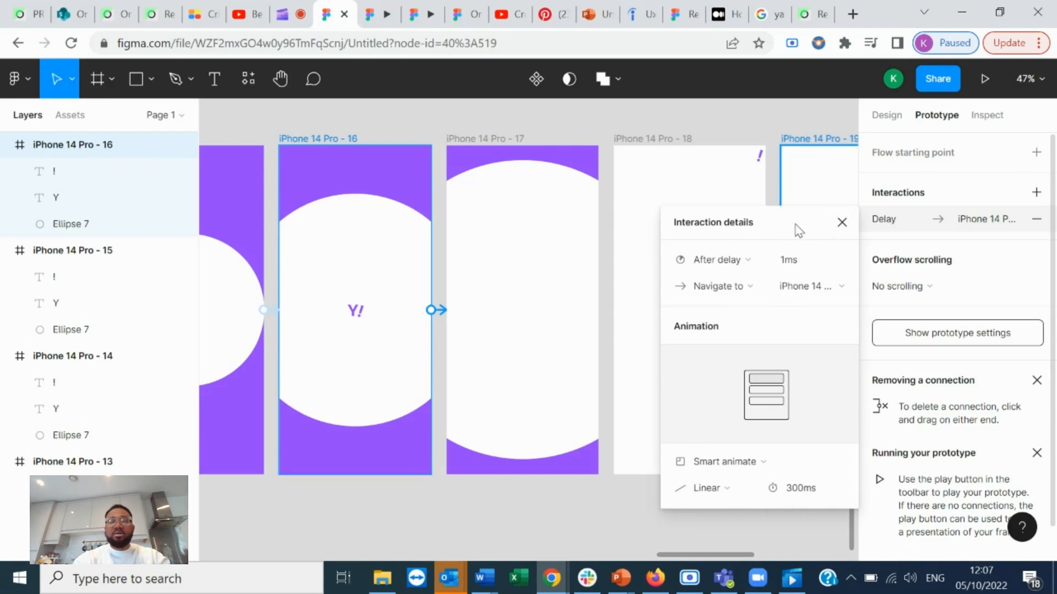
click(842, 222)
- Connect frame iPhone 14 Pro - 17 to iPhone 14 Pro - 18 with an After delay trigger of 1 ms
click(522, 142)
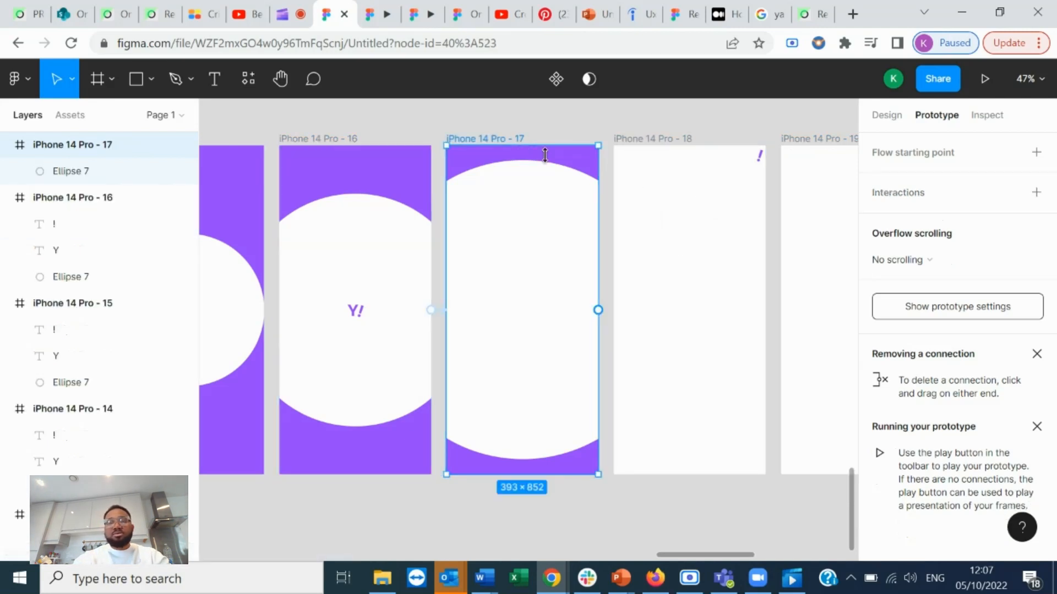
drag(597, 310, 629, 307)
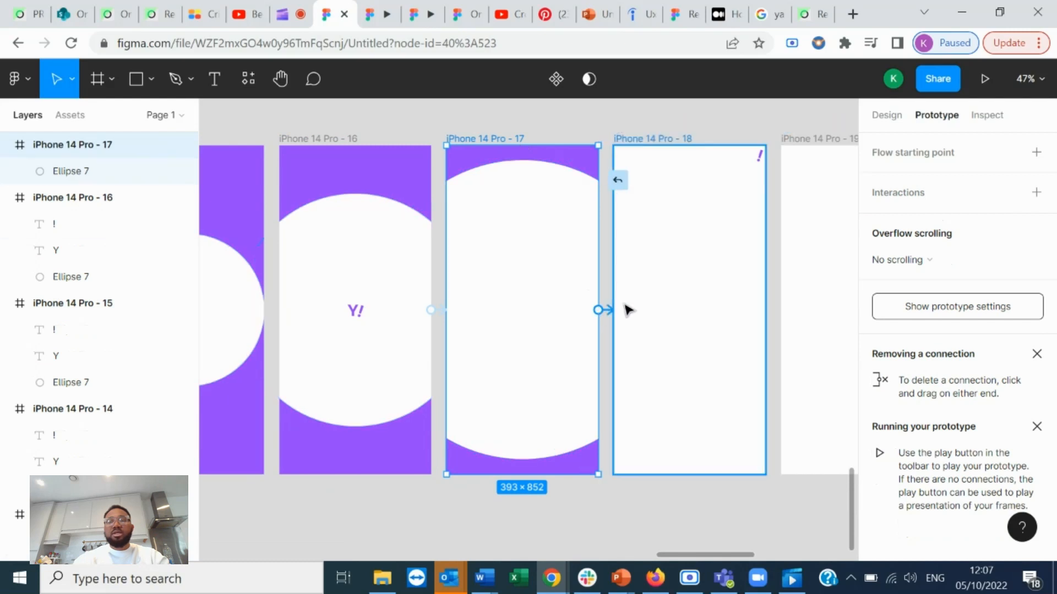
click(770, 261)
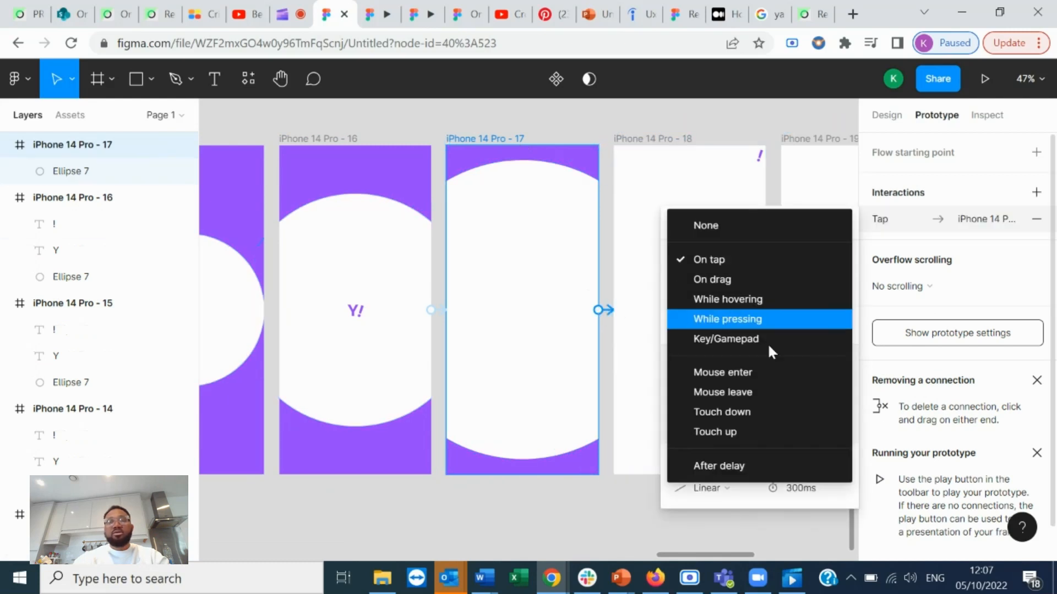
click(752, 462)
click(809, 261)
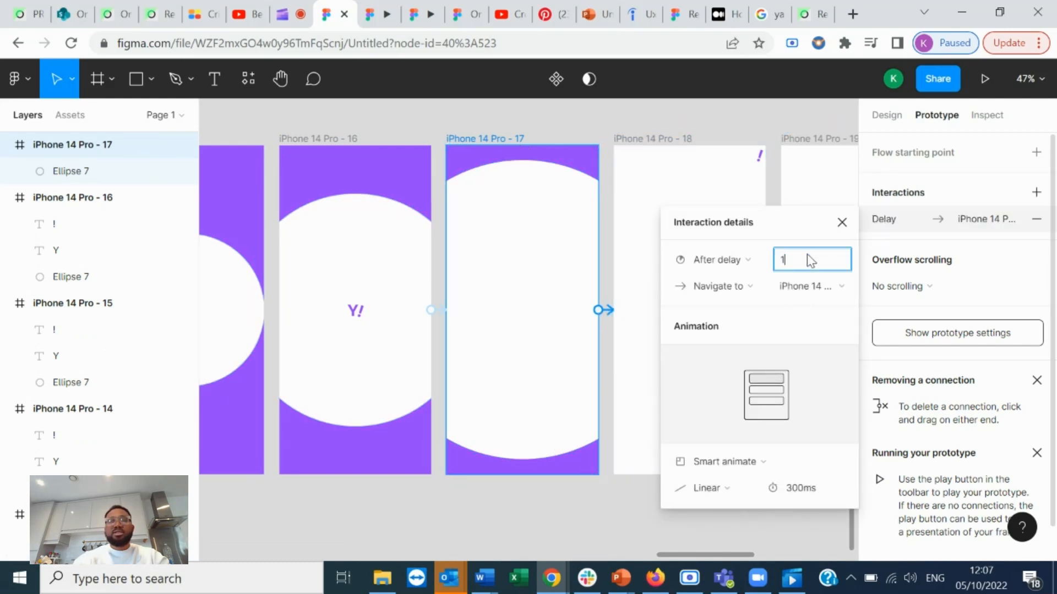
key(Return)
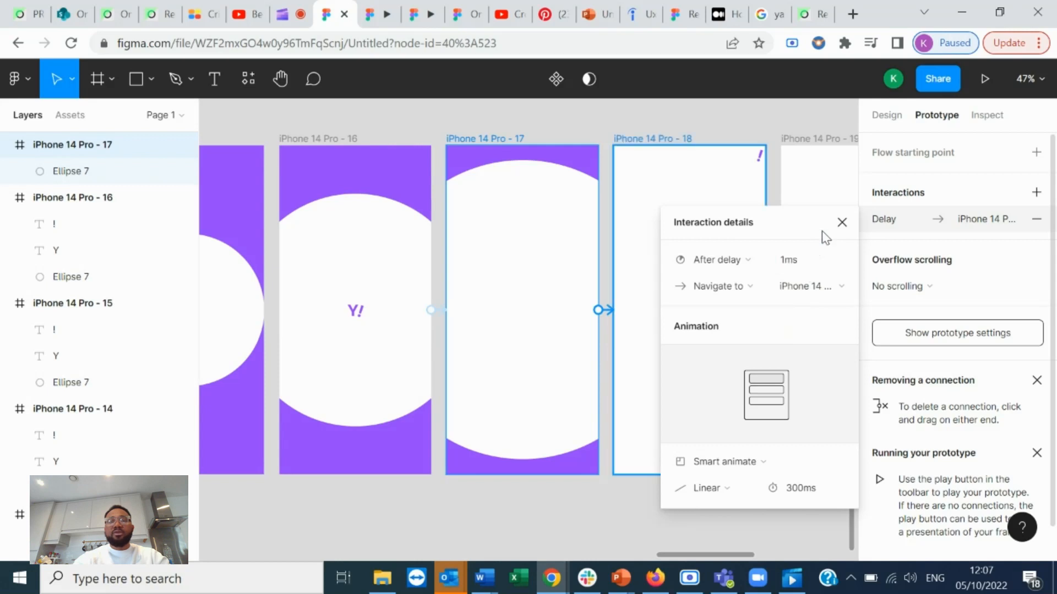
click(838, 221)
- Connect frame iPhone 14 Pro - 18 to iPhone 14 Pro - 19 with an After delay trigger of 1 ms
scroll(836, 222, right, 5)
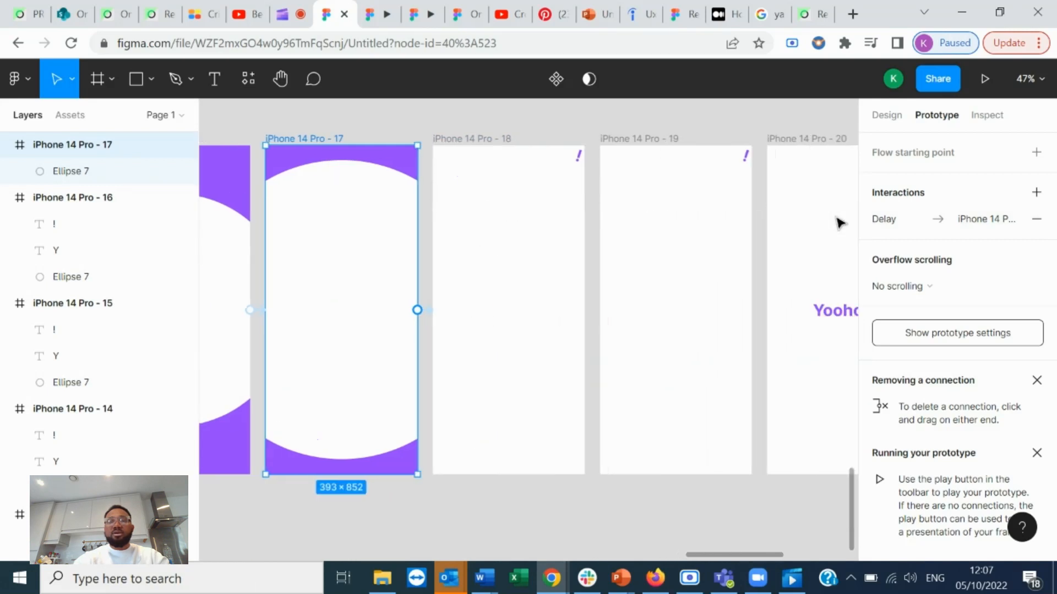
click(368, 138)
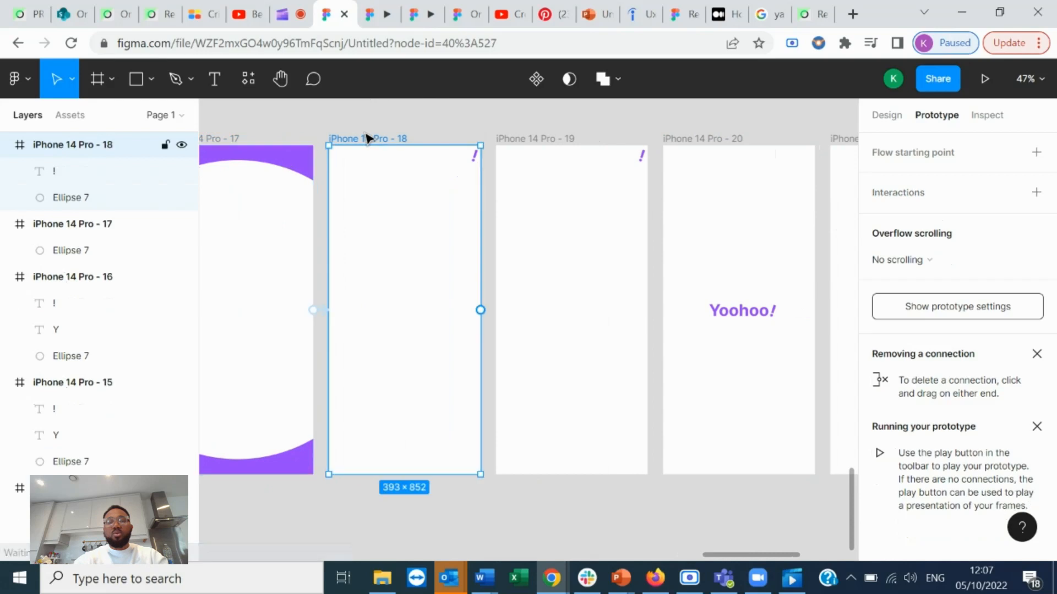
drag(481, 311, 520, 314)
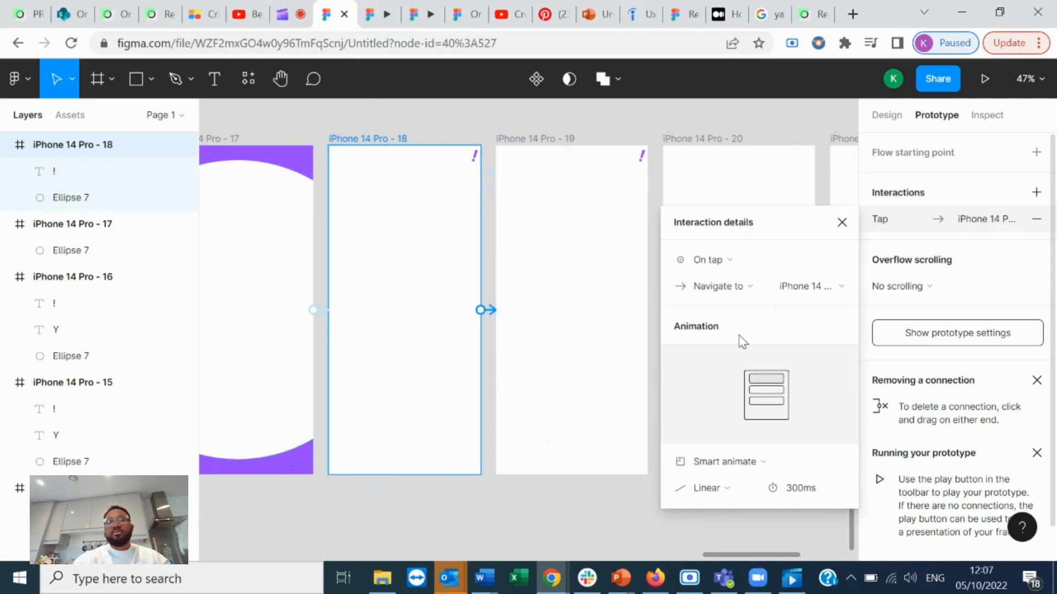
click(747, 260)
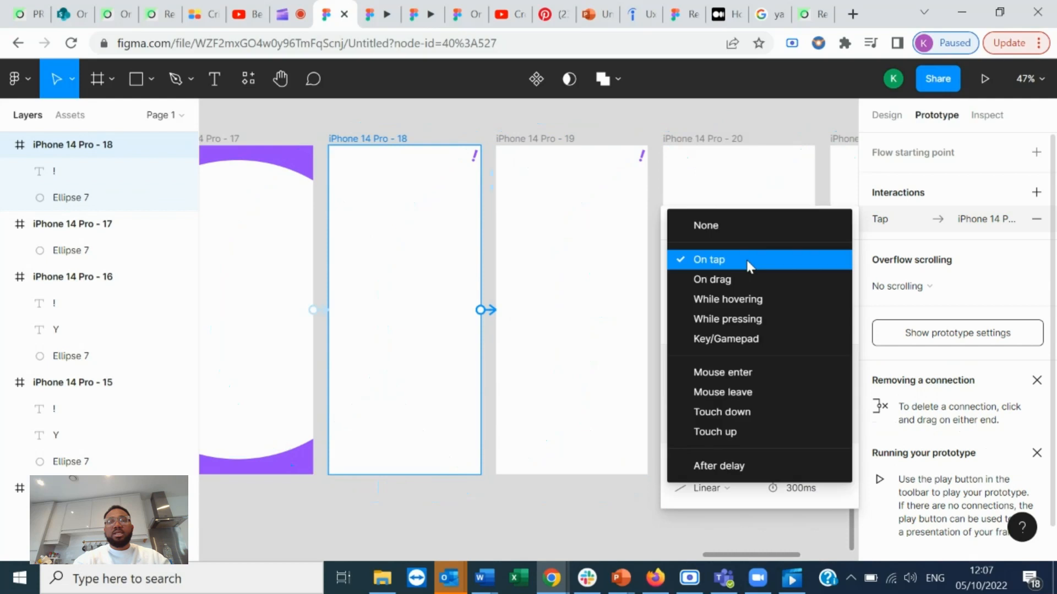
click(734, 466)
click(807, 259)
text(1)
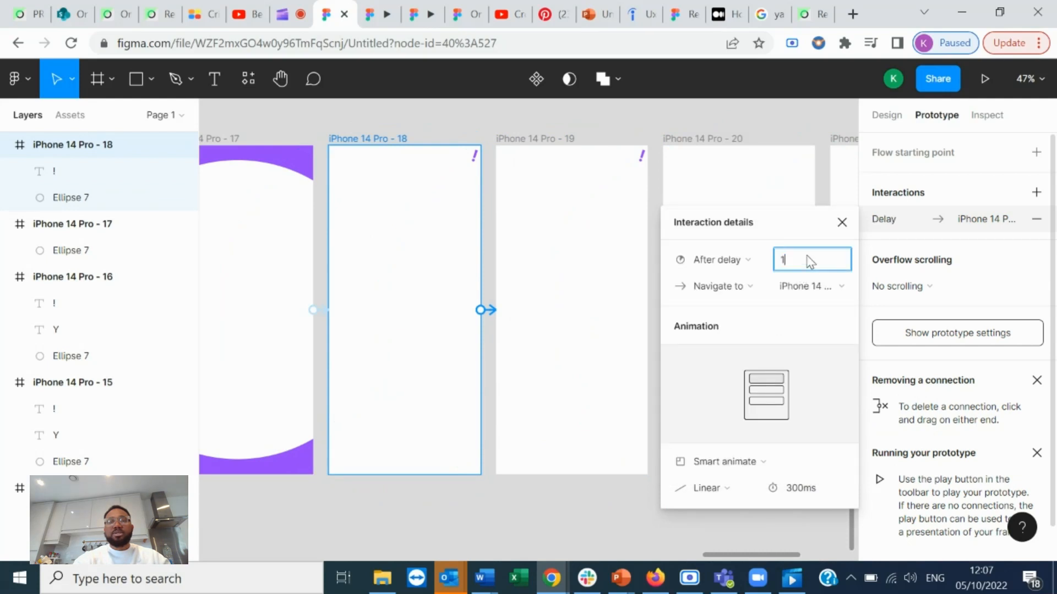
key(Return)
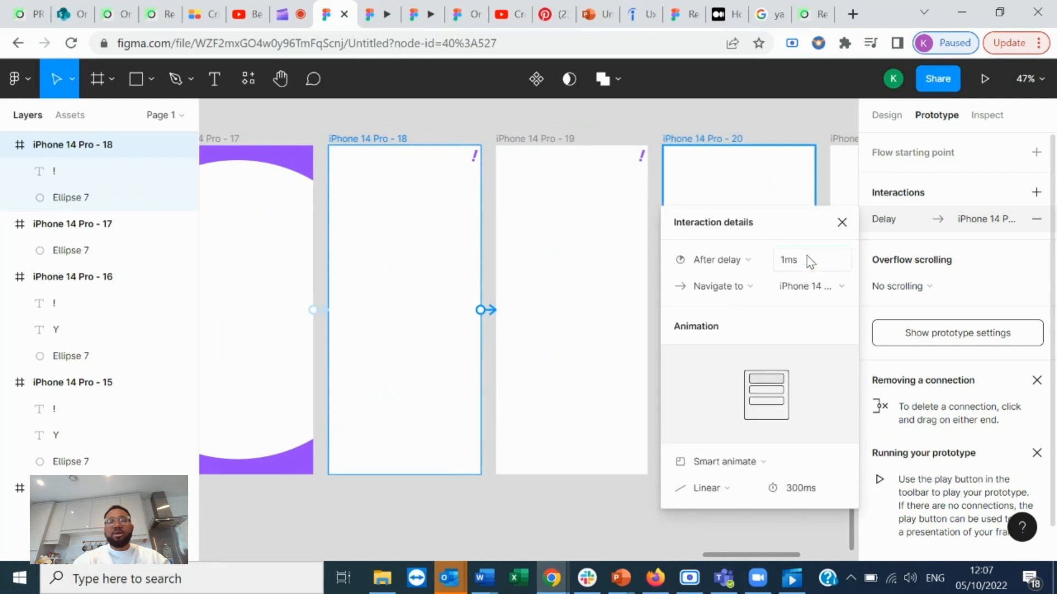
click(843, 223)
- Connect frame iPhone 14 Pro - 19 to iPhone 14 Pro - 20 with an After delay trigger of 1 ms
scroll(716, 220, right, 3)
click(427, 139)
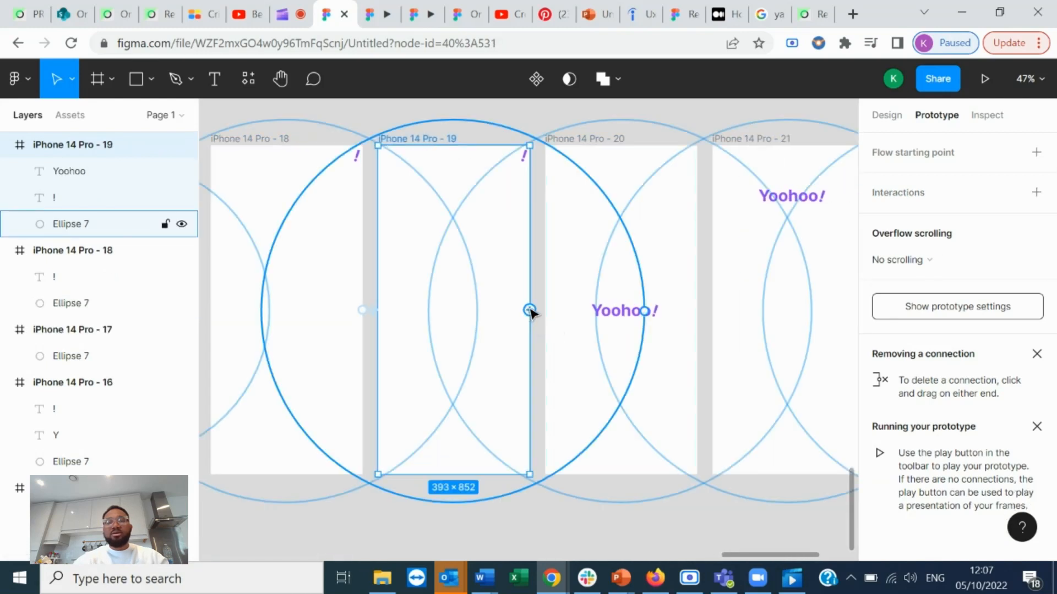
drag(529, 310, 647, 323)
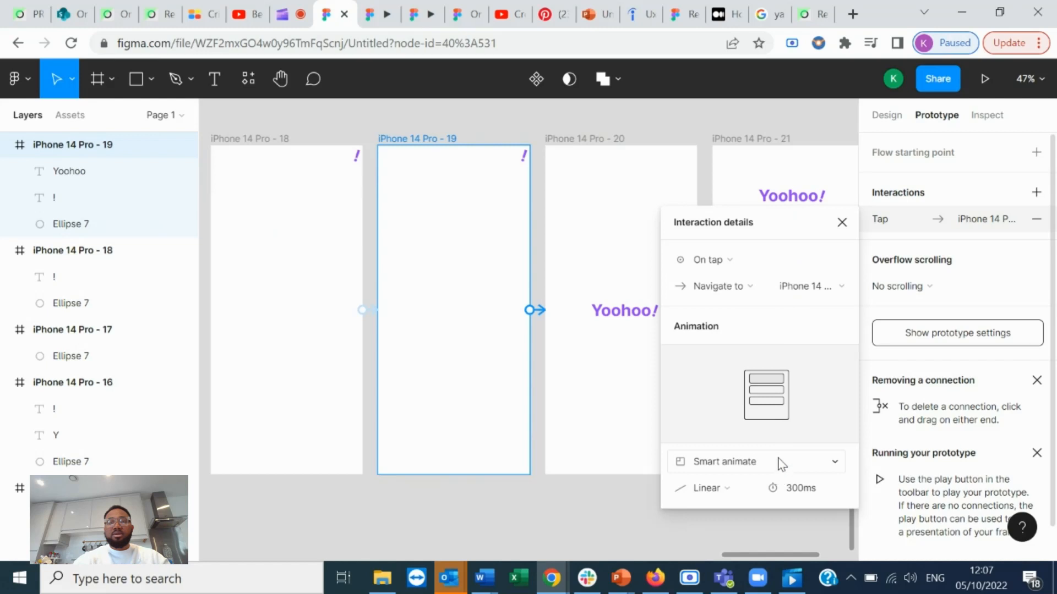
click(732, 261)
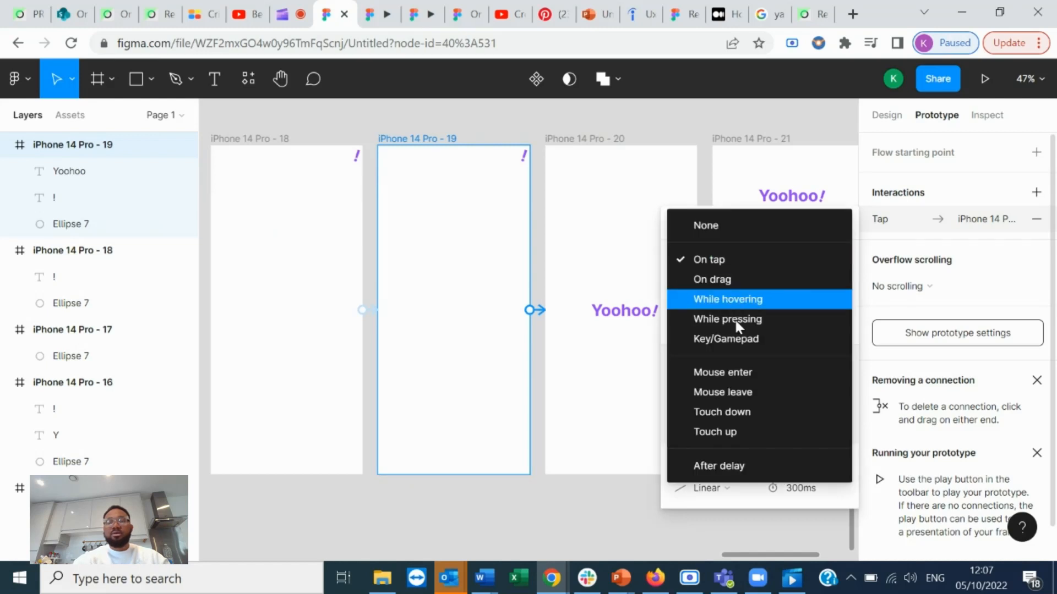
click(743, 466)
click(817, 267)
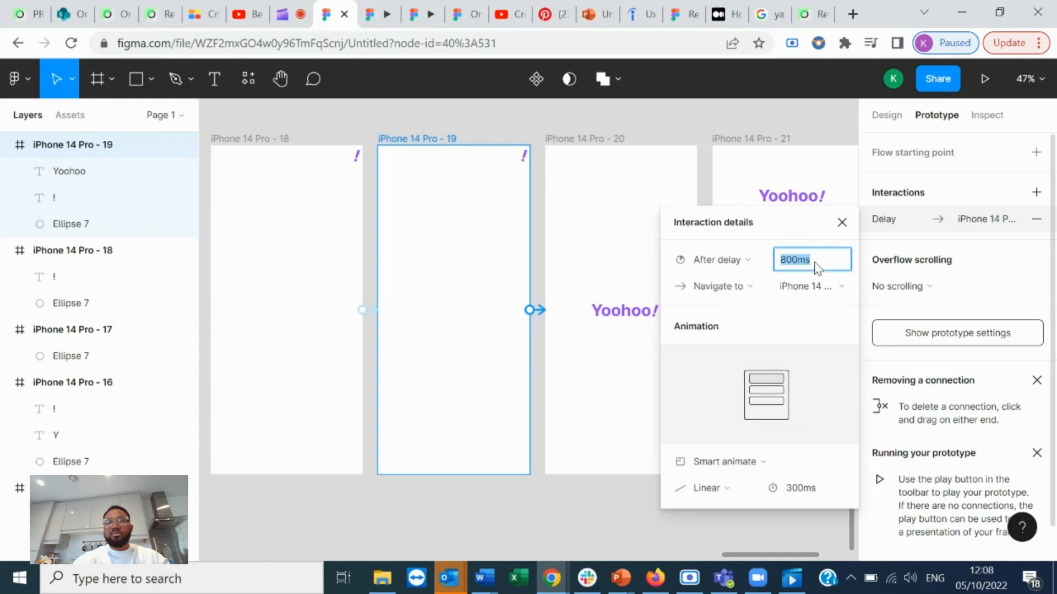
text(1)
key(Return)
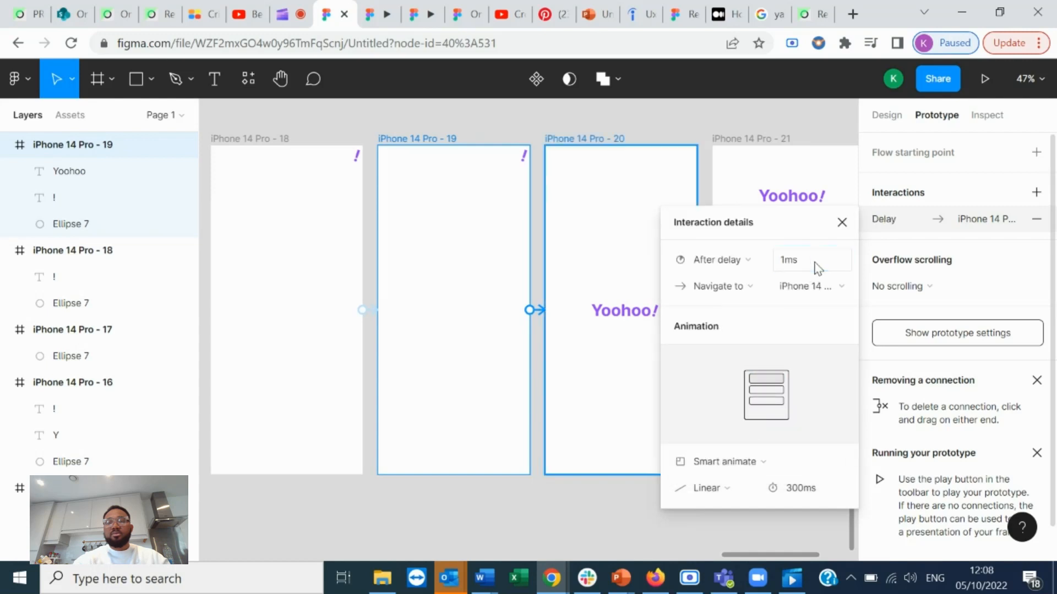
click(842, 223)
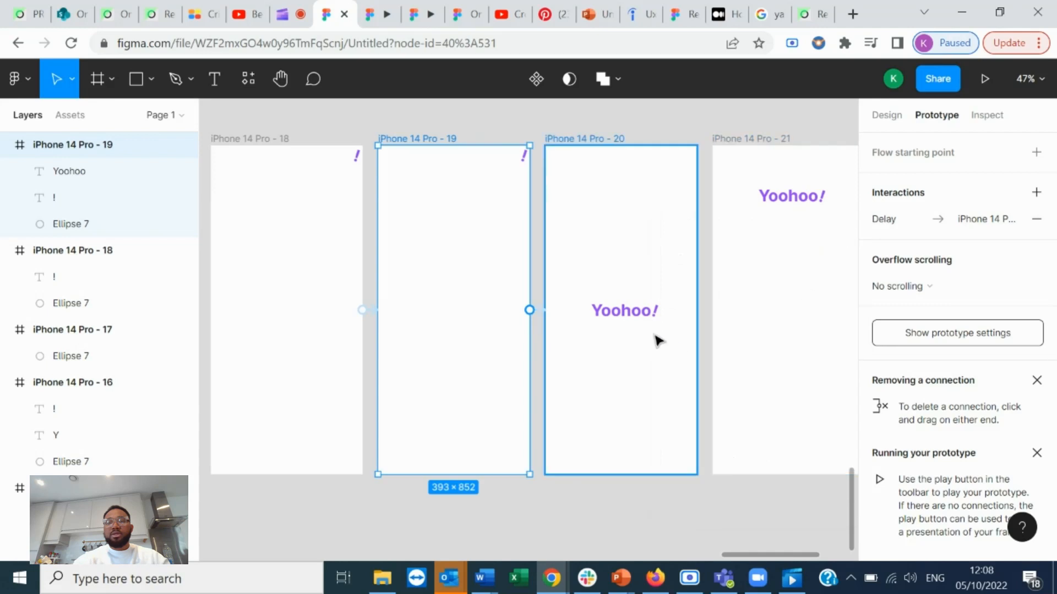
- Connect frame iPhone 14 Pro - 20 to iPhone 14 Pro - 21 with an After delay trigger of 2000 ms
scroll(656, 341, right, 3)
click(423, 138)
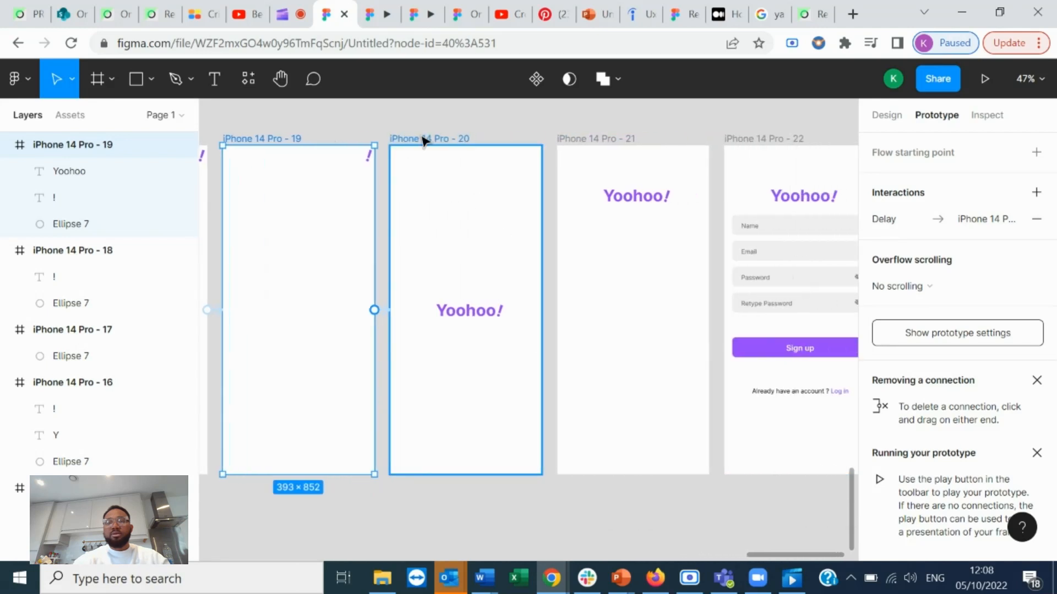
drag(541, 310, 569, 314)
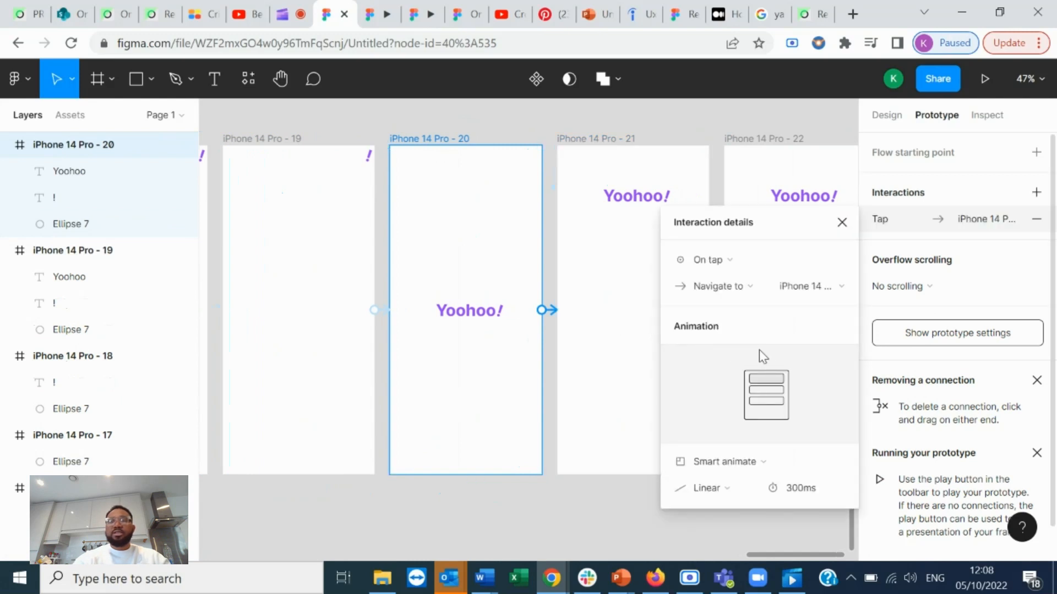
click(732, 267)
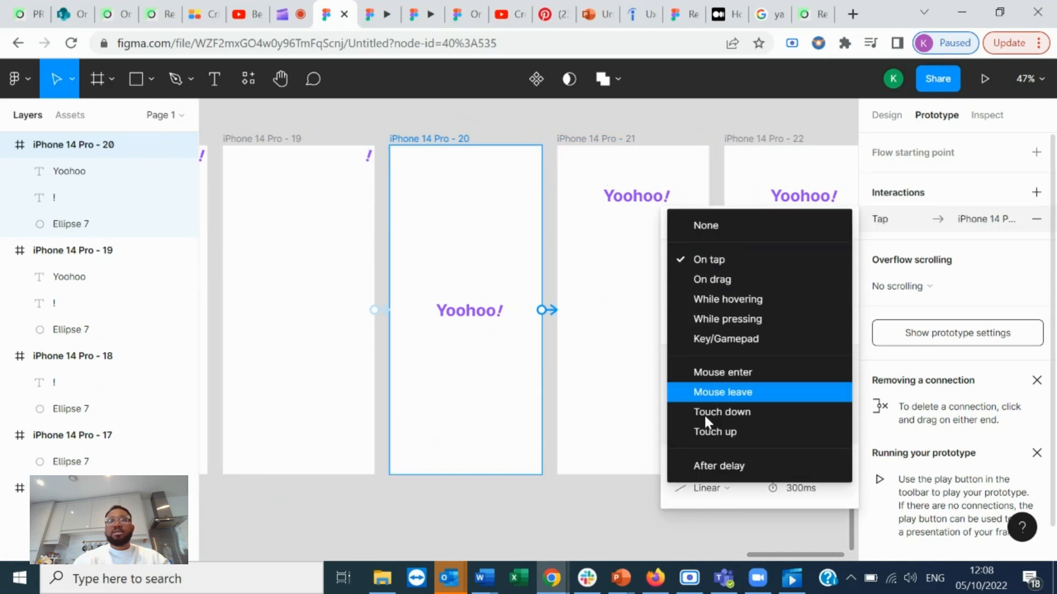
click(707, 462)
click(829, 266)
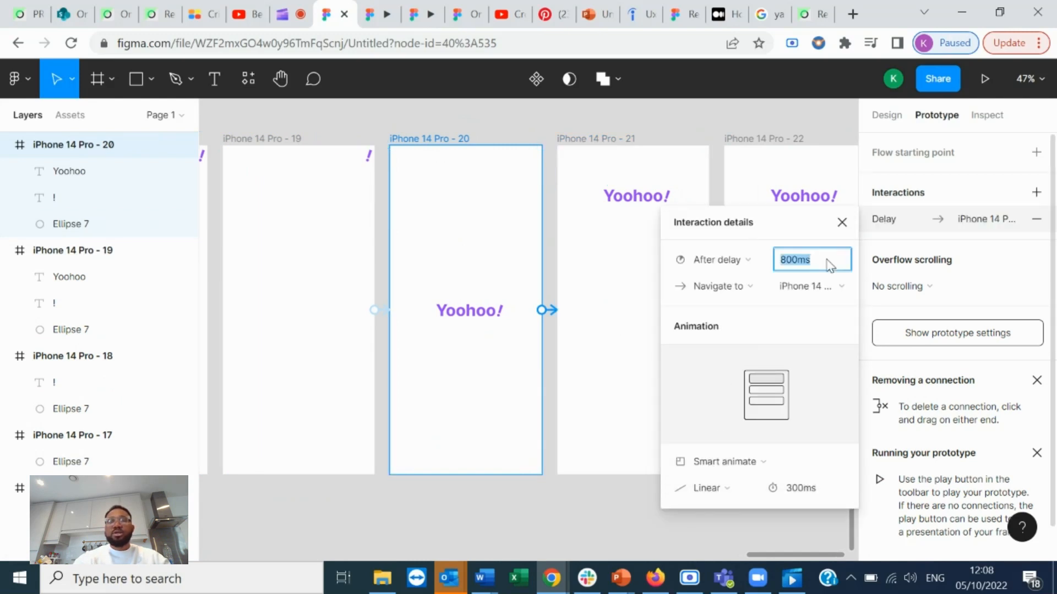
text(2000)
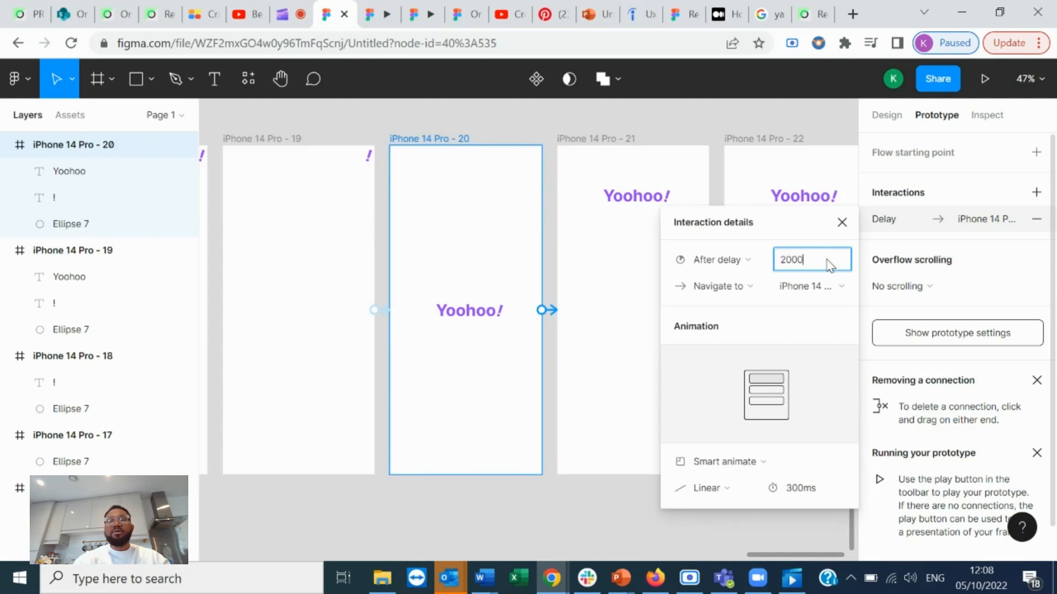
key(Return)
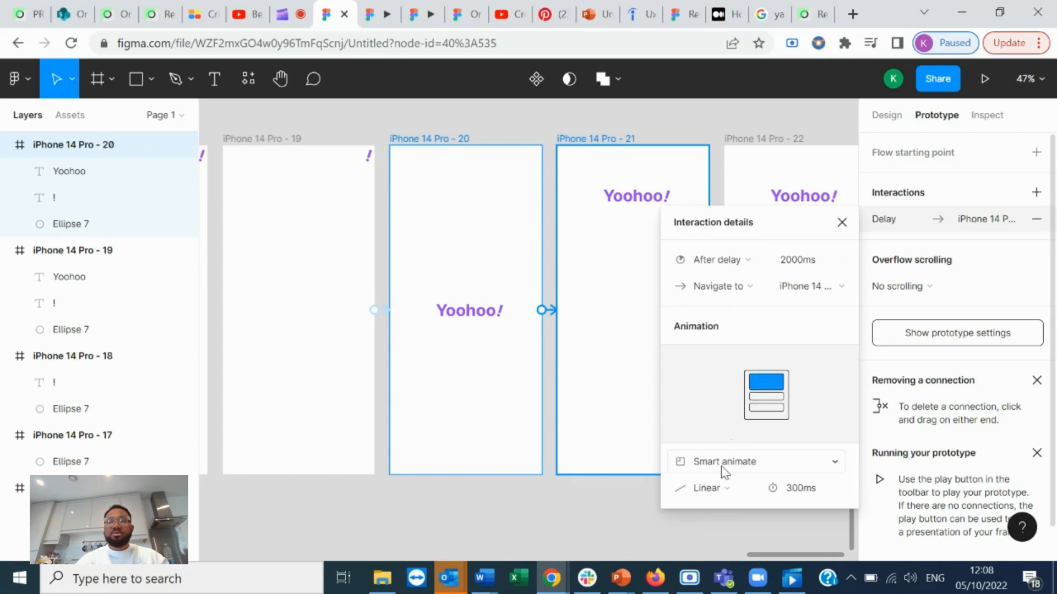
- Give the transition from iPhone 14 Pro - 20 to iPhone 14 Pro - 21 Gentle easing with a duration of 2000 ms
click(716, 489)
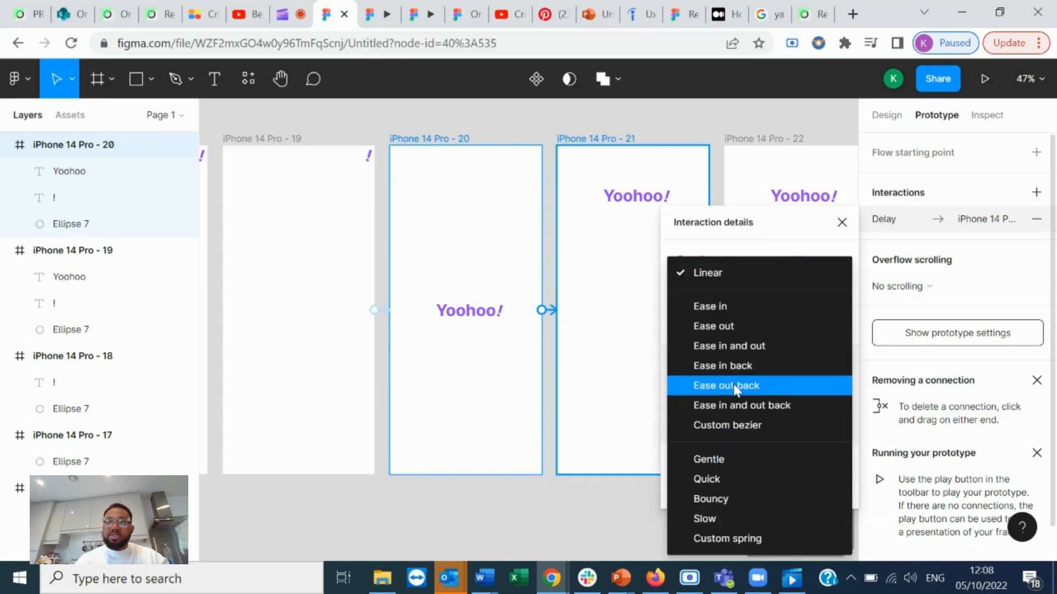
click(734, 461)
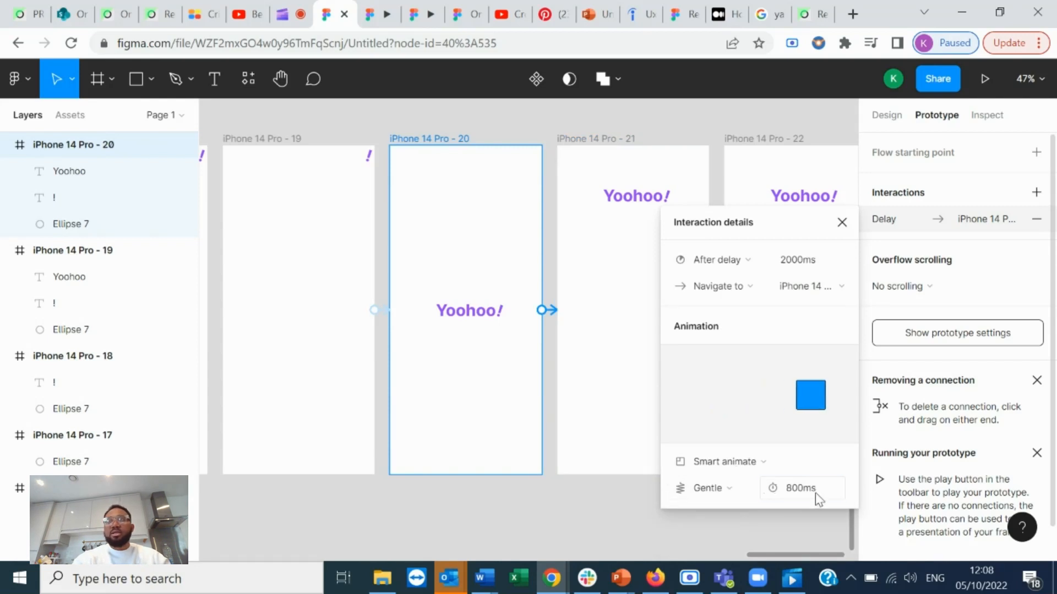
click(815, 493)
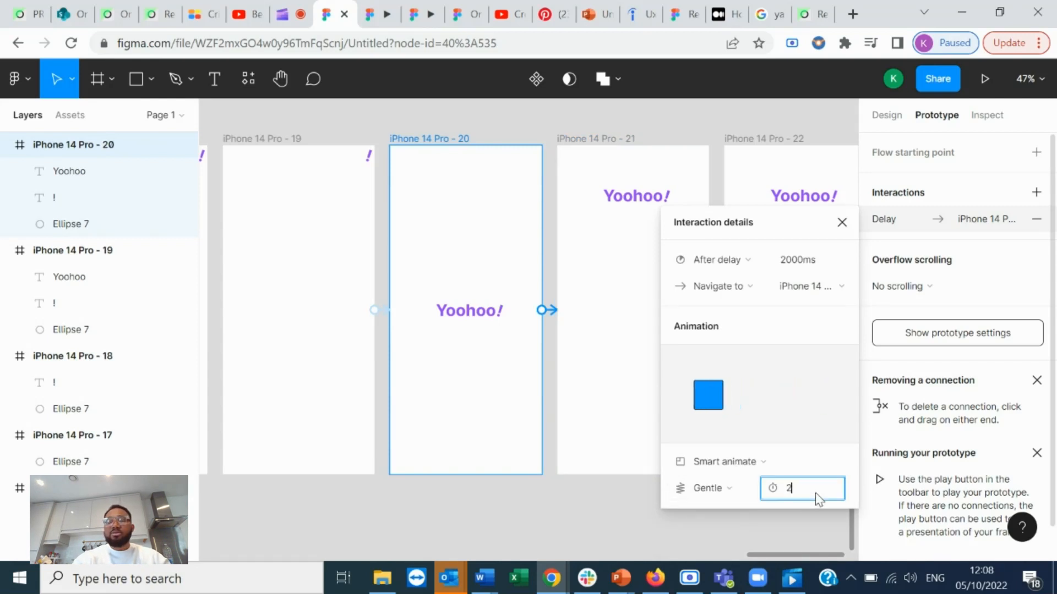
key(Return)
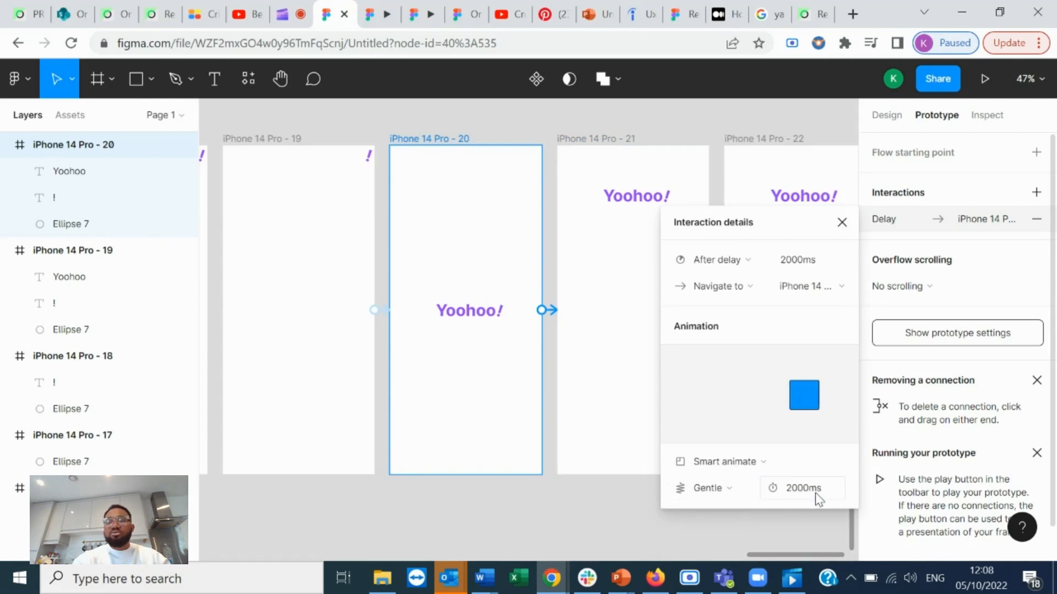
click(841, 222)
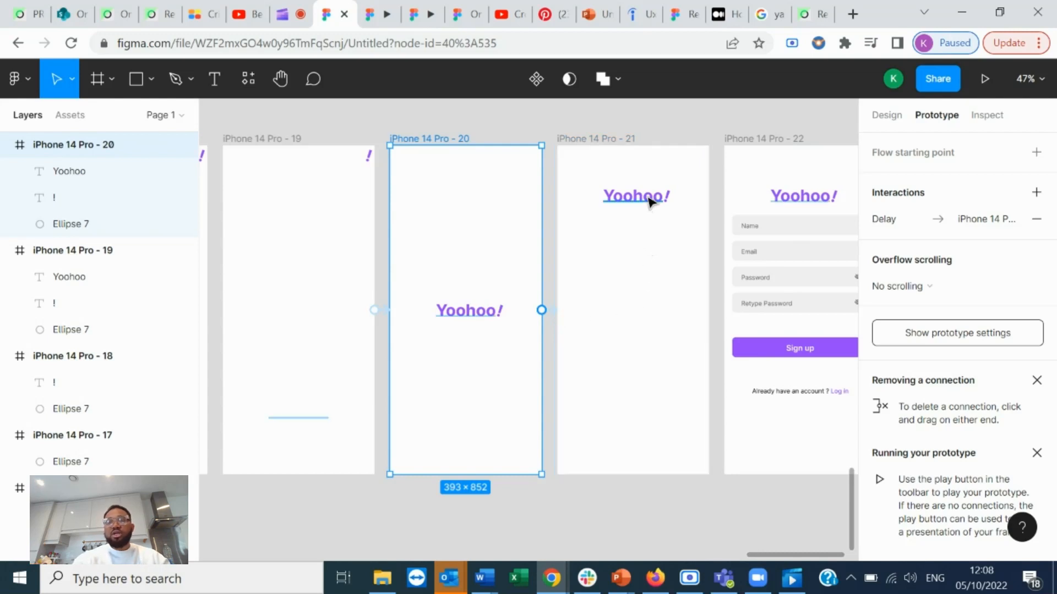
- Connect frame iPhone 14 Pro - 21 to iPhone 14 Pro - 22 with an After delay trigger of 20 ms
click(618, 146)
scroll(672, 299, right, 3)
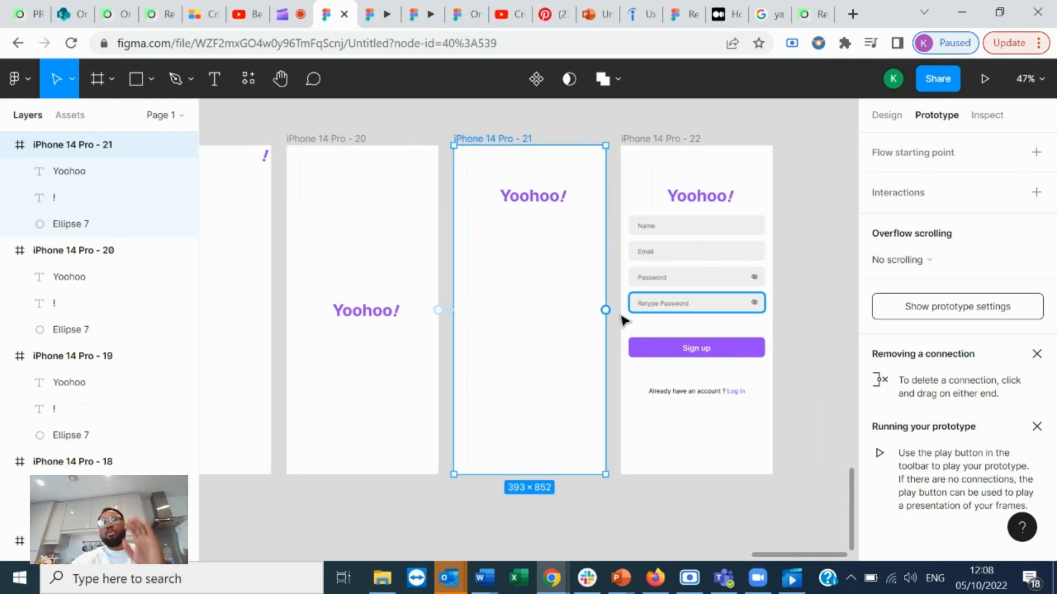
drag(607, 310, 633, 314)
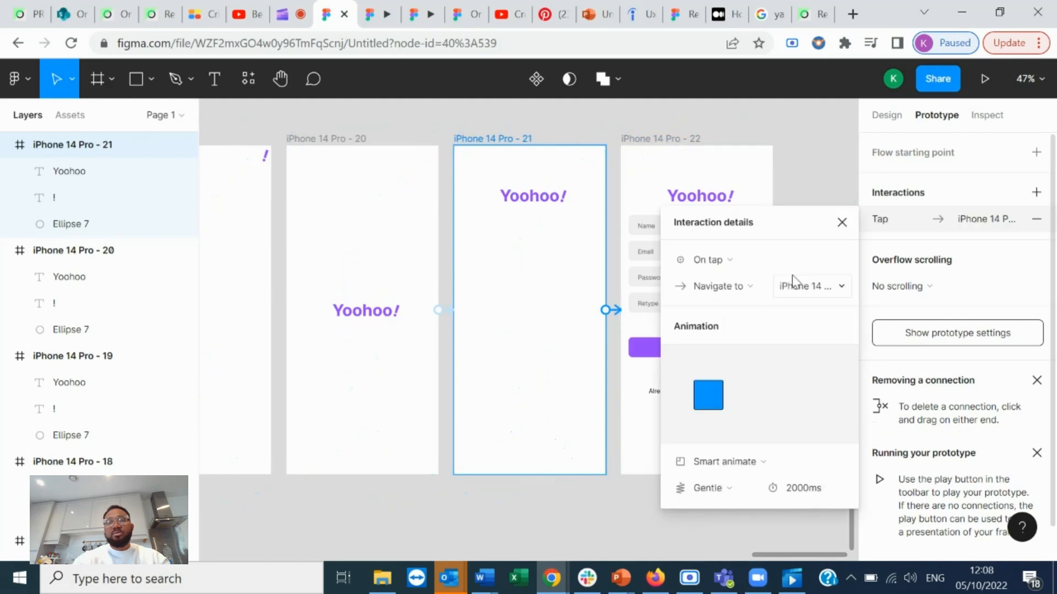
click(752, 256)
click(737, 465)
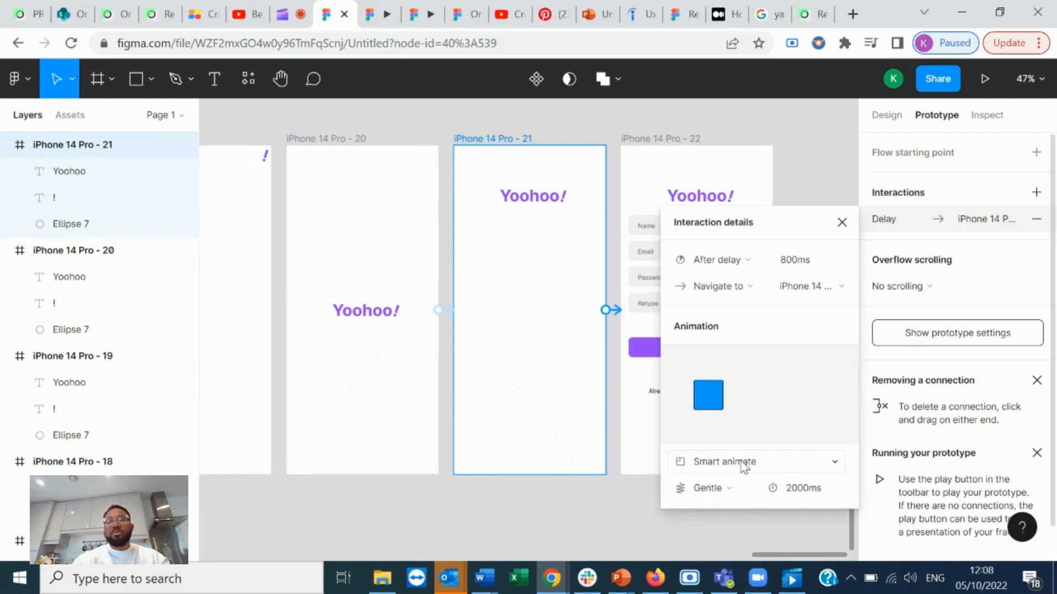
click(820, 264)
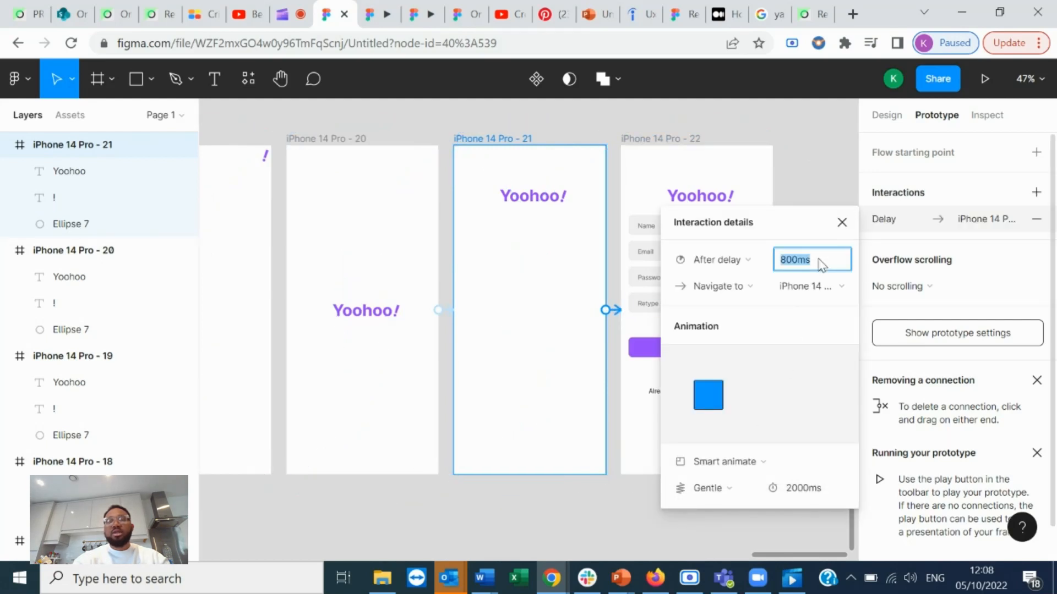
text(20)
key(Return)
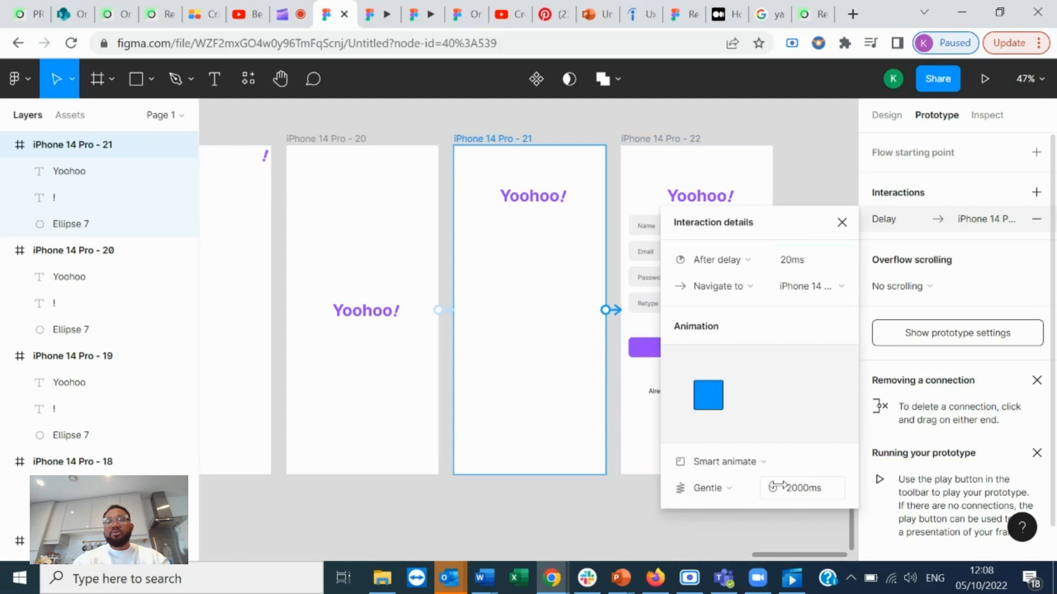
- Give the Smart animate transition from iPhone 14 Pro - 21 to iPhone 14 Pro - 22 Slow easing
click(746, 491)
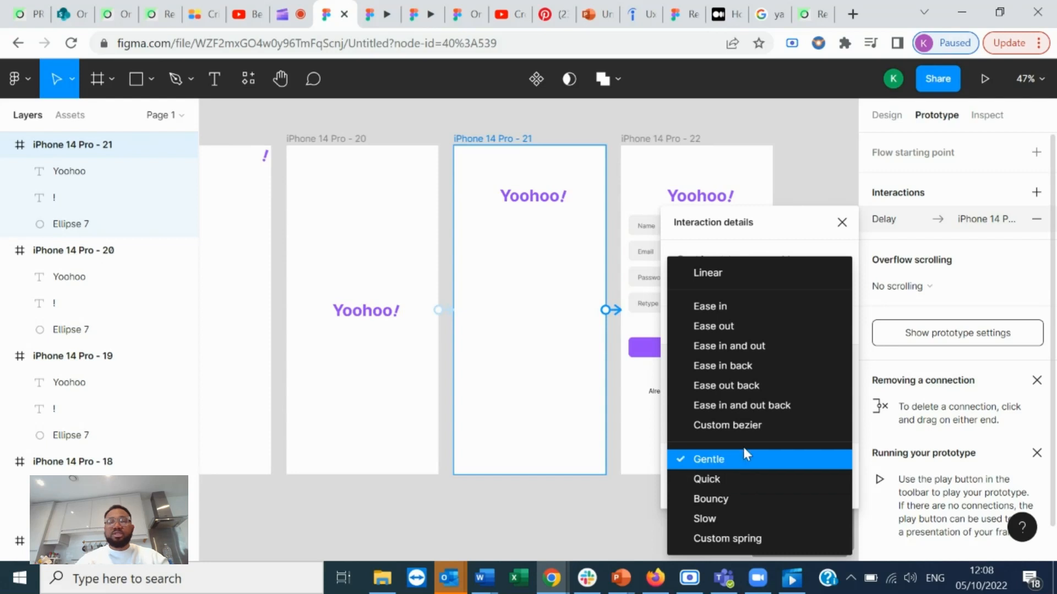
click(748, 521)
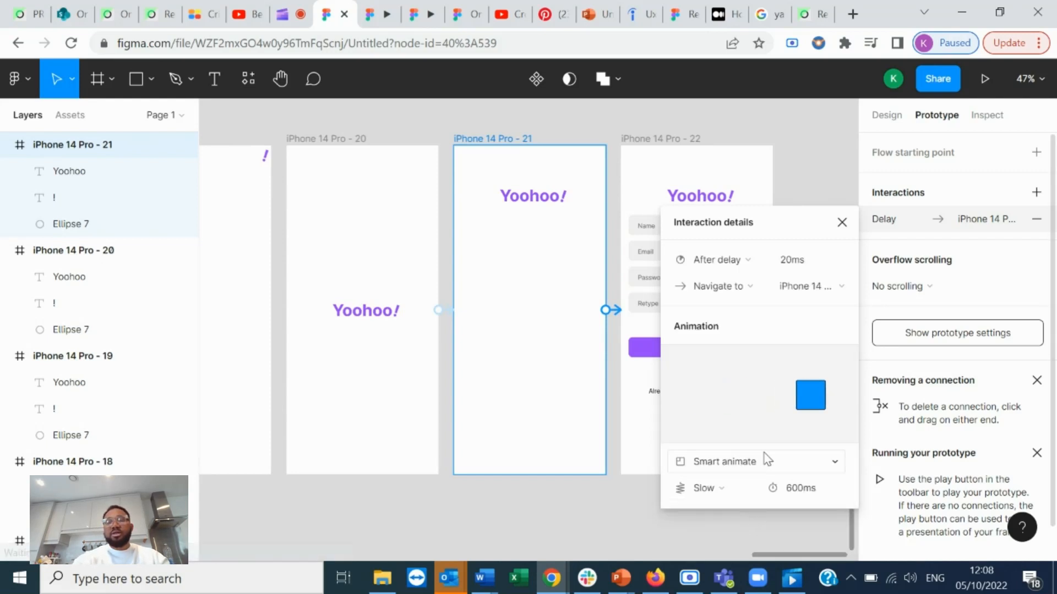
click(839, 225)
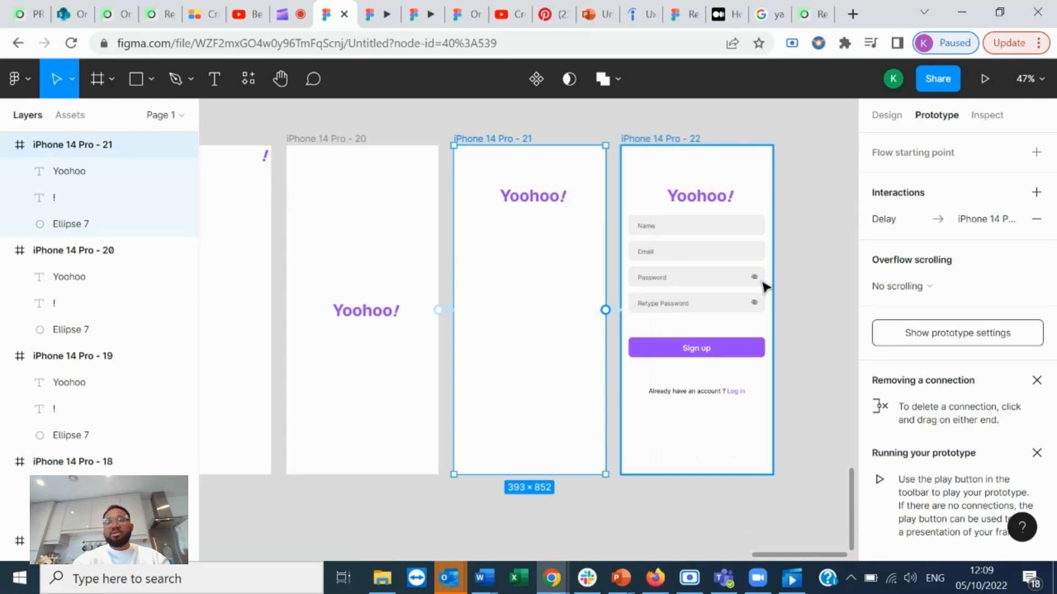
- Link the Sign up button rectangle on iPhone 14 Pro - 22 back to frame iPhone 14 Pro - 11 with an On tap interaction
click(745, 350)
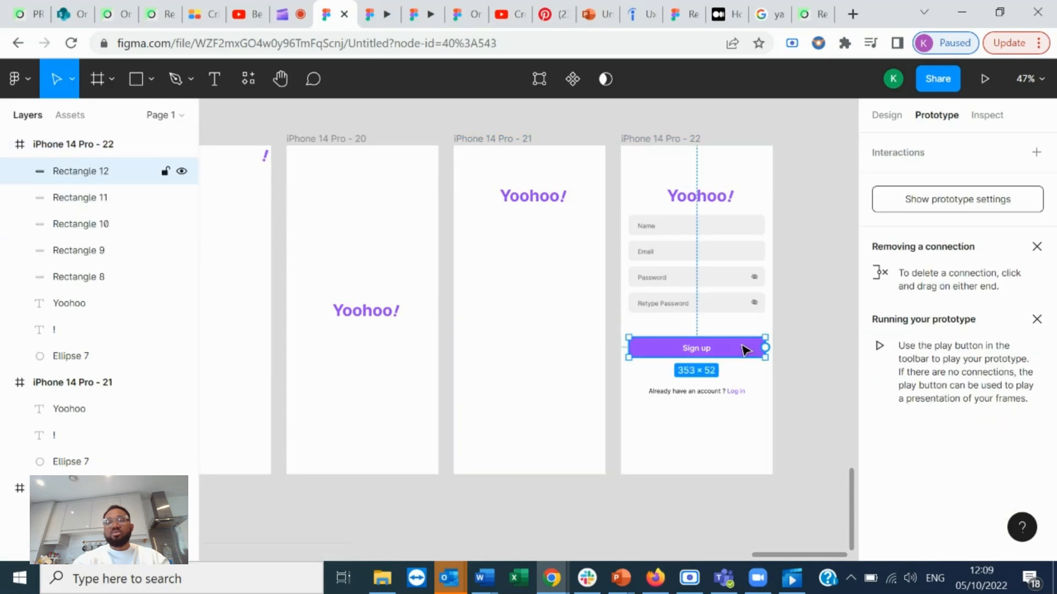
scroll(742, 346, down, 4)
drag(754, 346, 319, 389)
drag(318, 390, 318, 390)
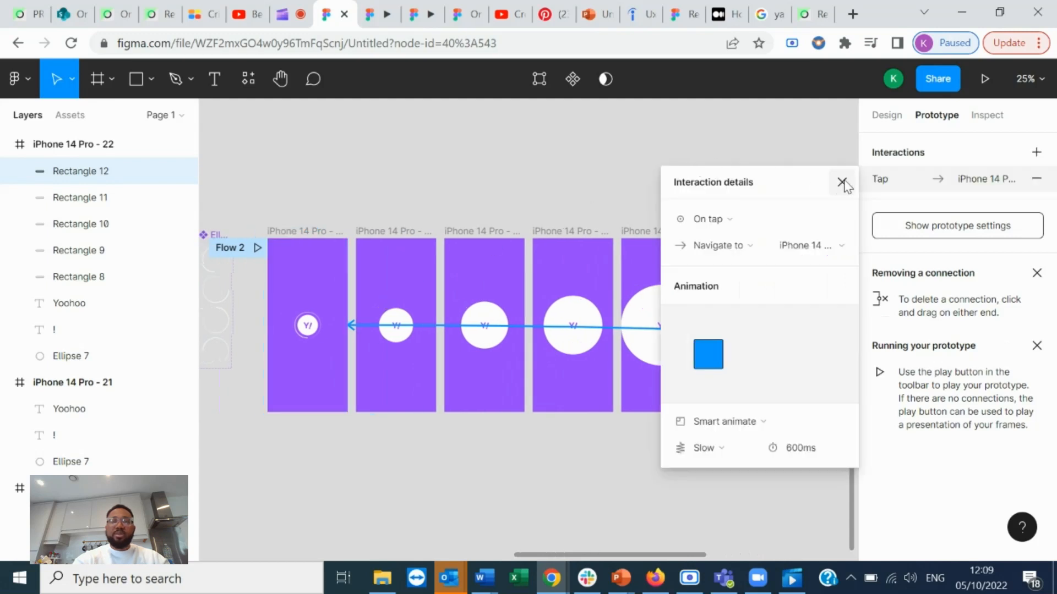
click(842, 182)
- Play the Flow 2 prototype from its starting frame iPhone 14 Pro - 11
click(299, 231)
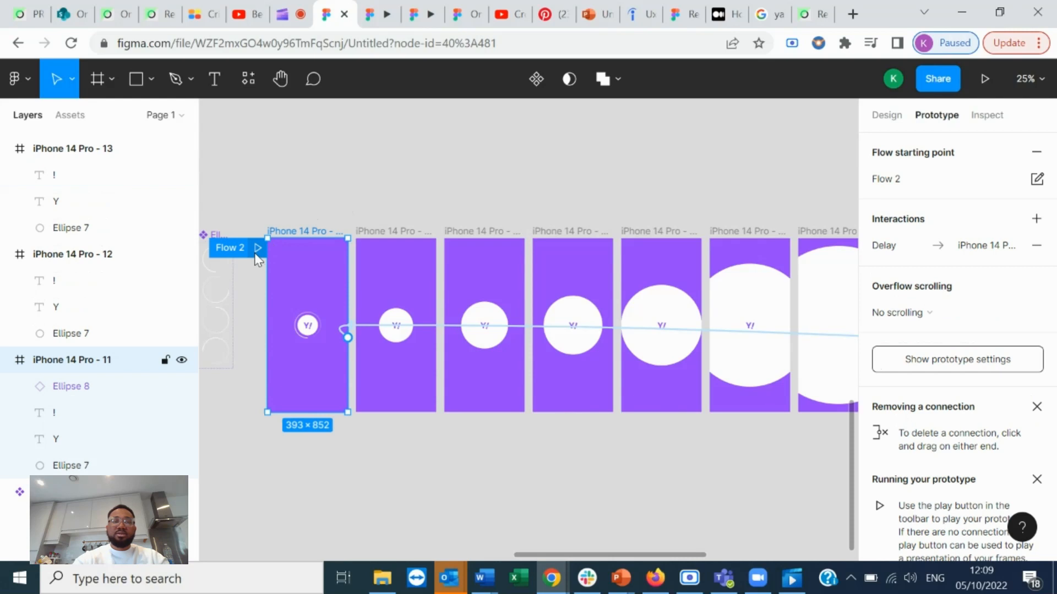
scroll(257, 260, up, 3)
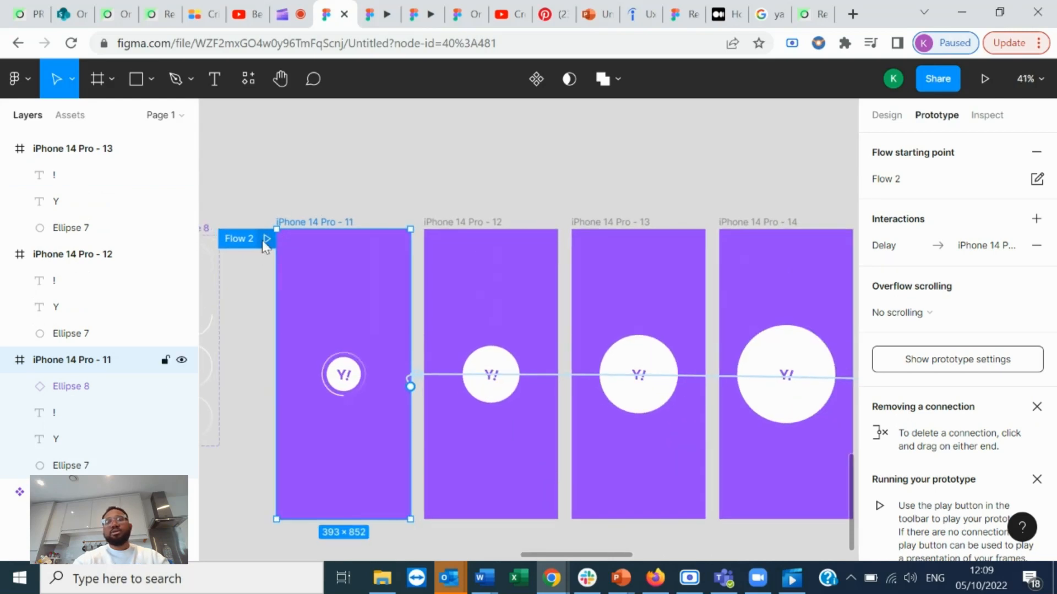
click(266, 239)
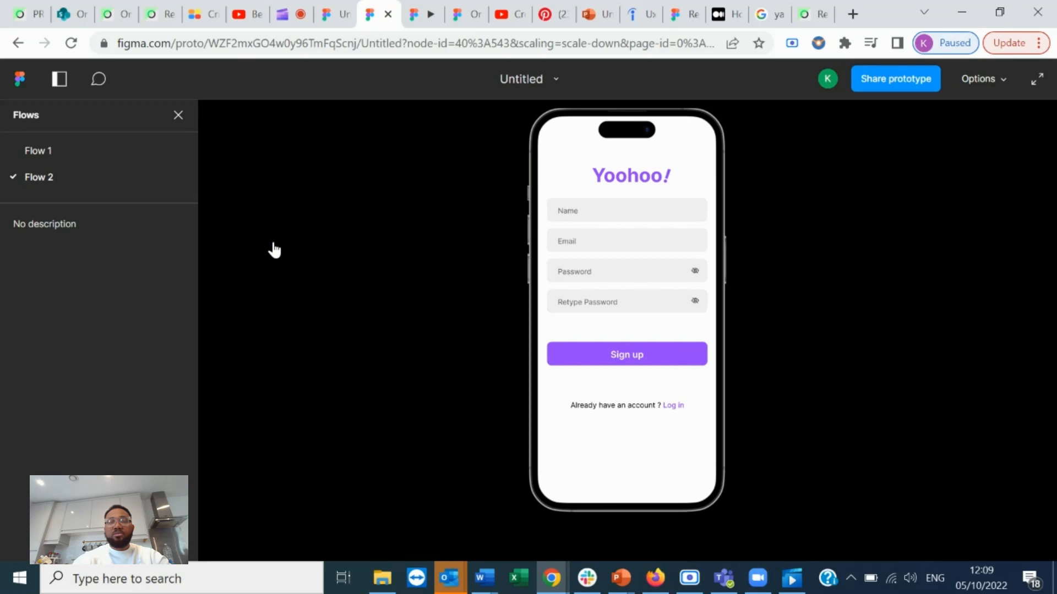
- Return to the design file and set the delay from iPhone 14 Pro - 20 to iPhone 14 Pro - 21 to 800 ms
click(331, 13)
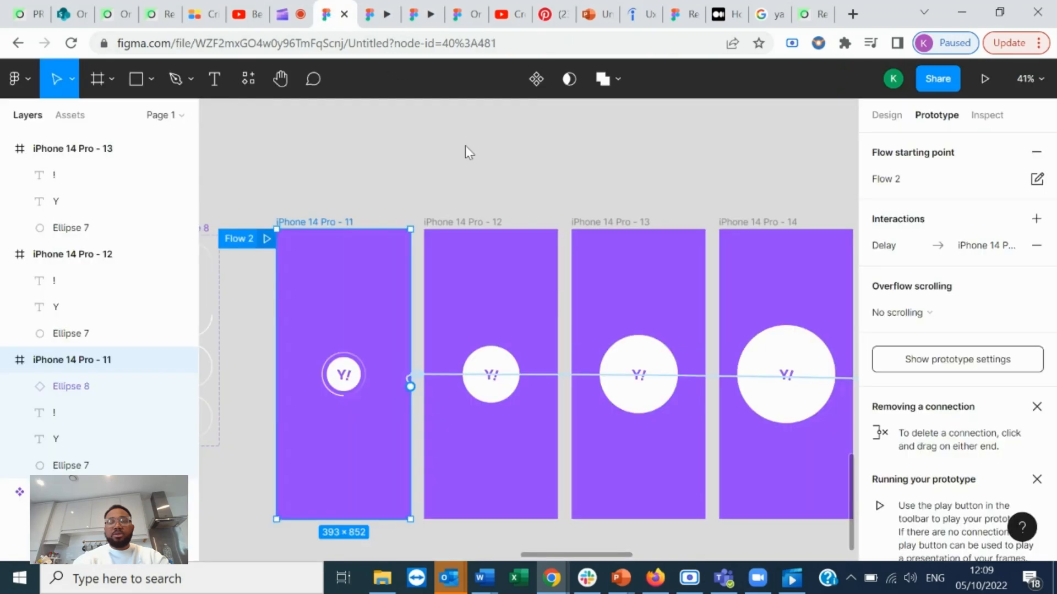
scroll(611, 283, right, 10)
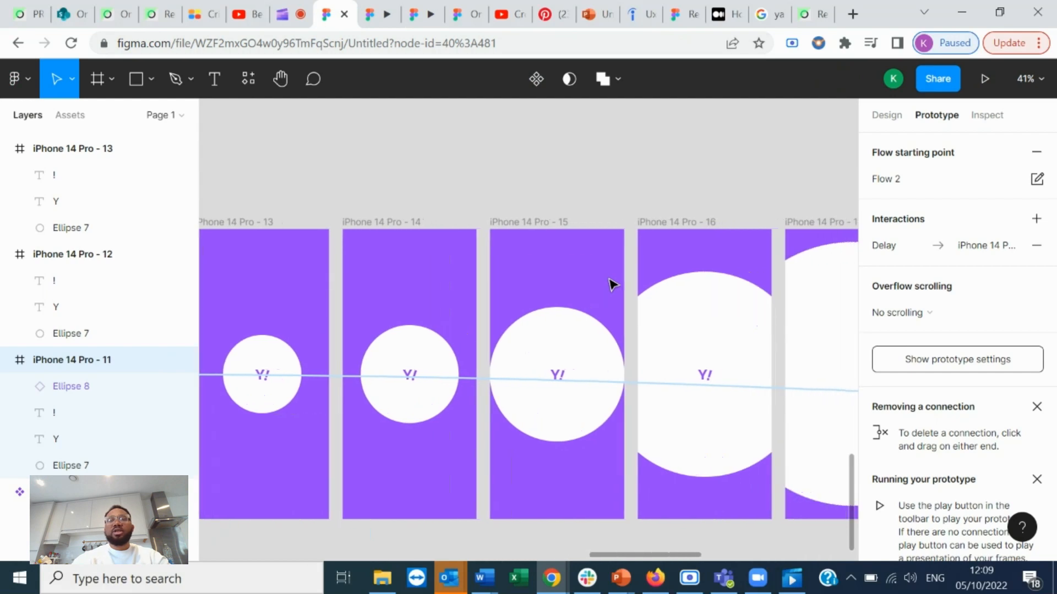
scroll(611, 282, right, 13)
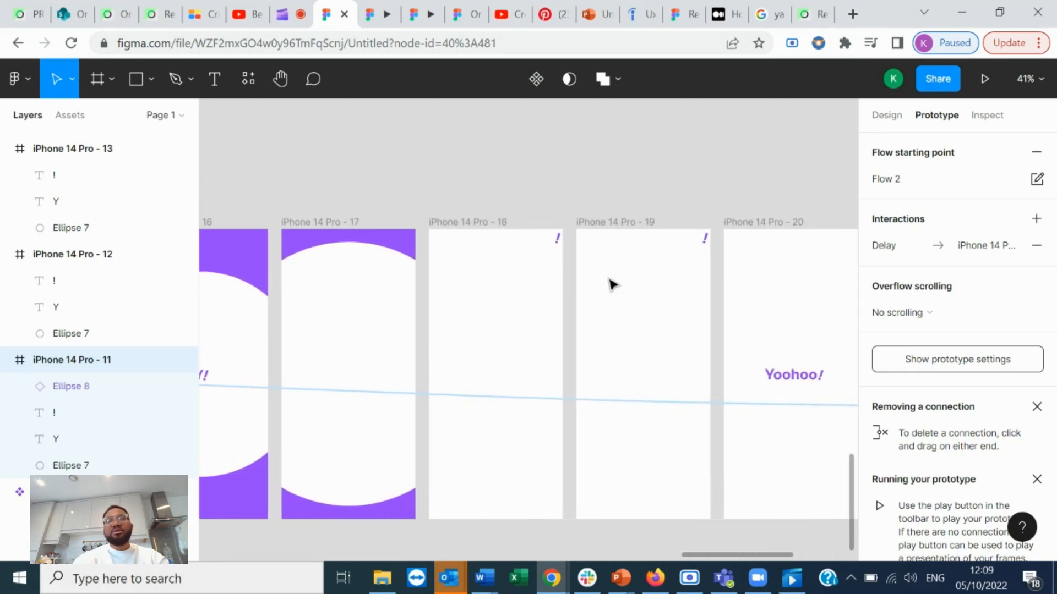
scroll(611, 283, right, 8)
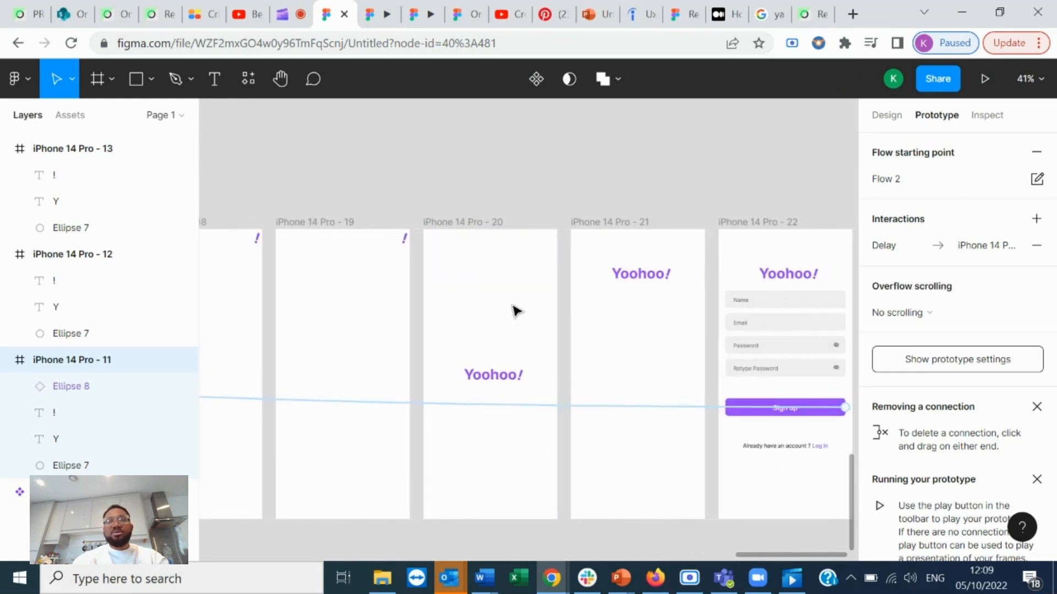
scroll(516, 311, left, 3)
click(398, 225)
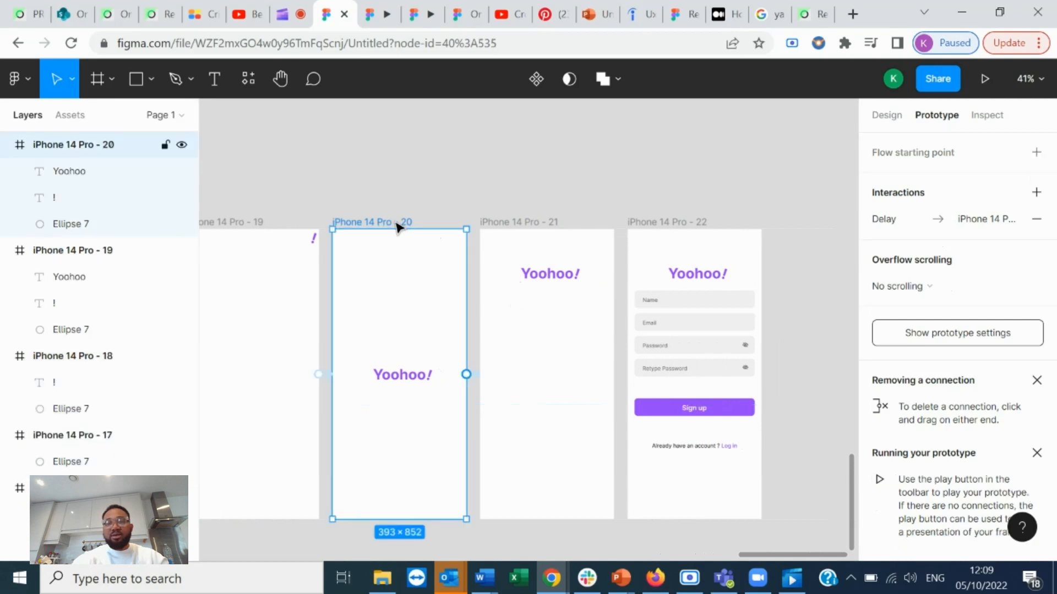
click(482, 379)
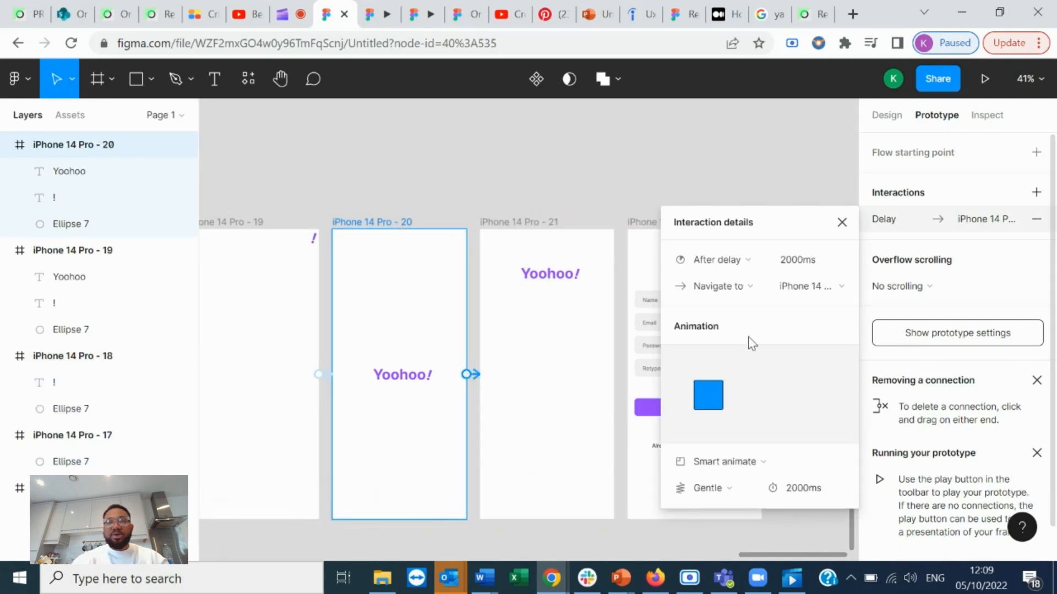
click(824, 264)
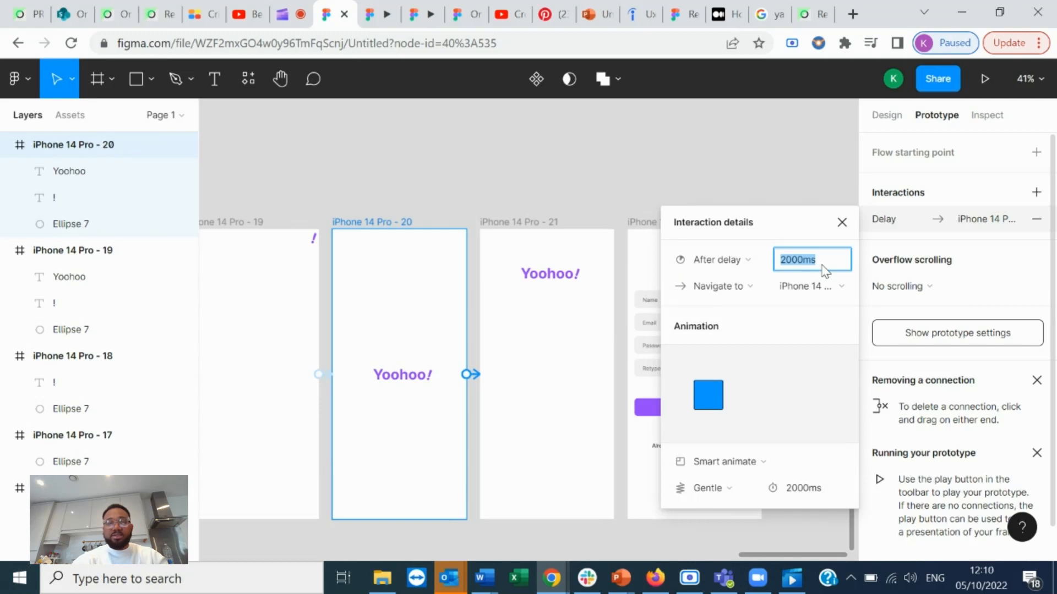
text(800)
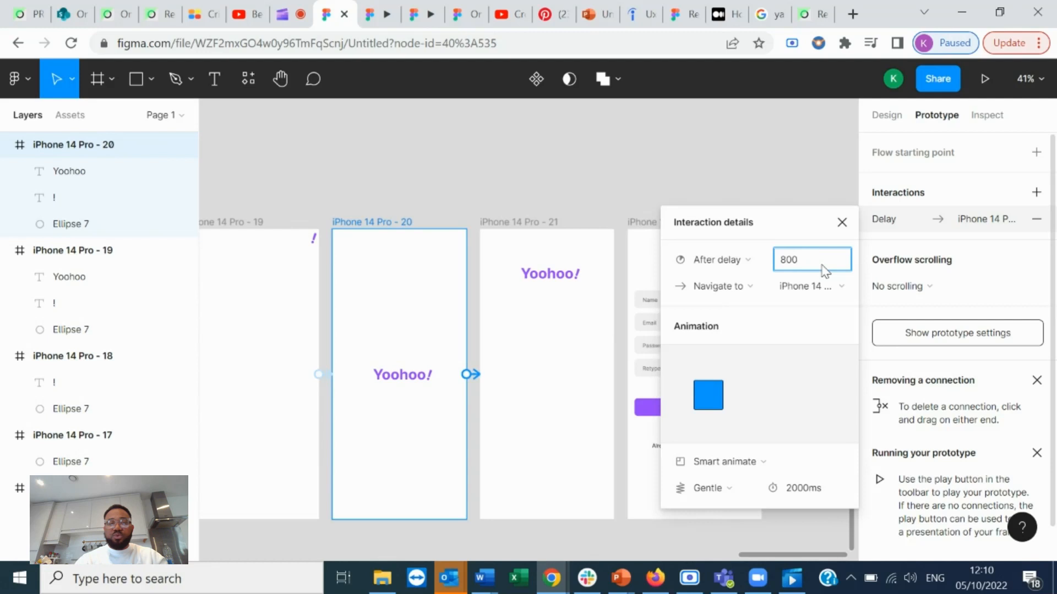
key(Return)
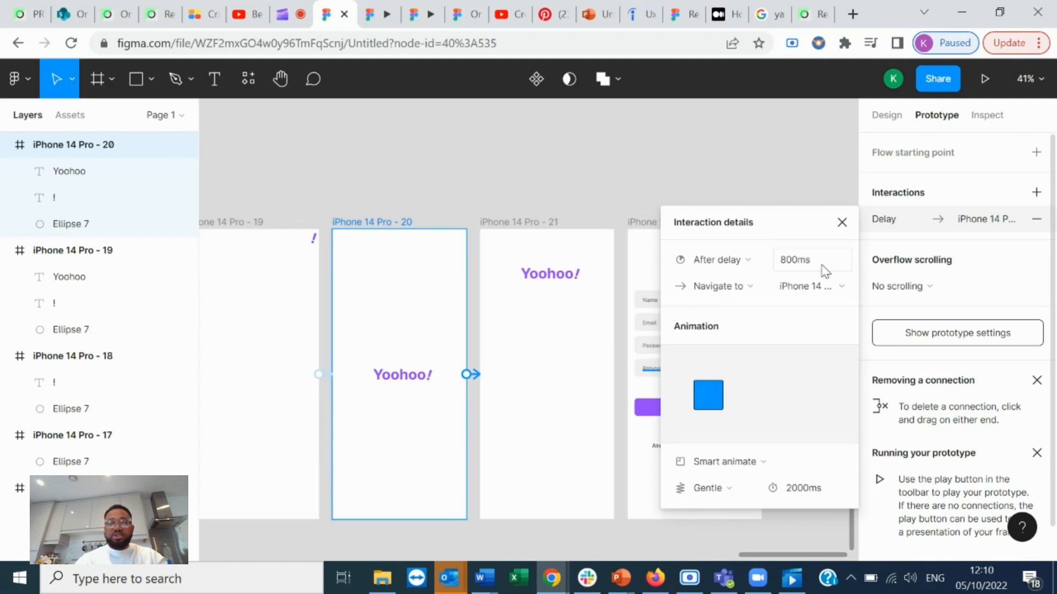
click(840, 223)
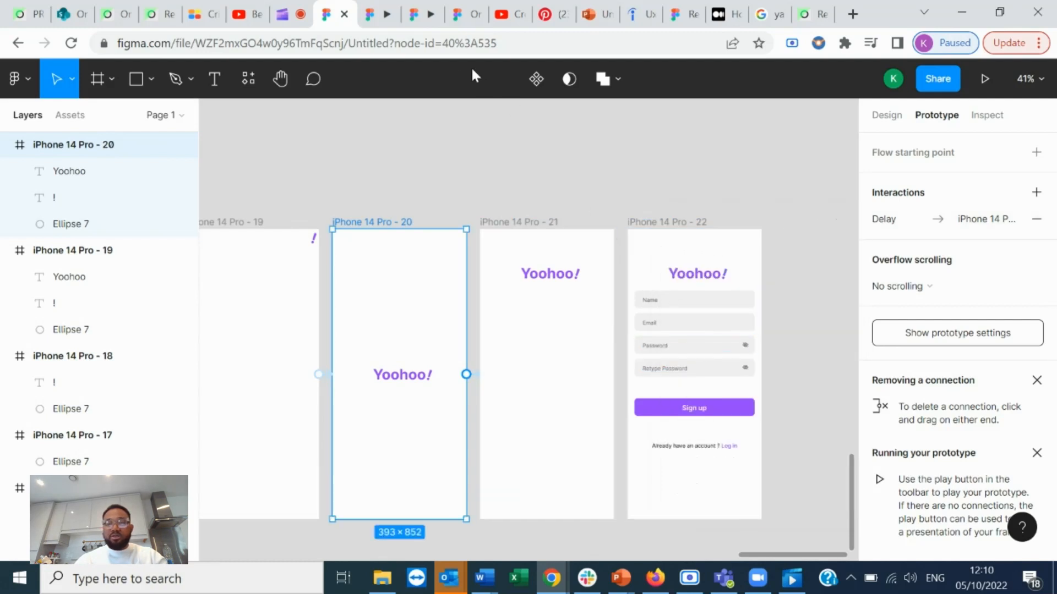
- Replay the Flow 2 prototype from its Sign up button, then again in full screen with the flows sidebar hidden
click(379, 18)
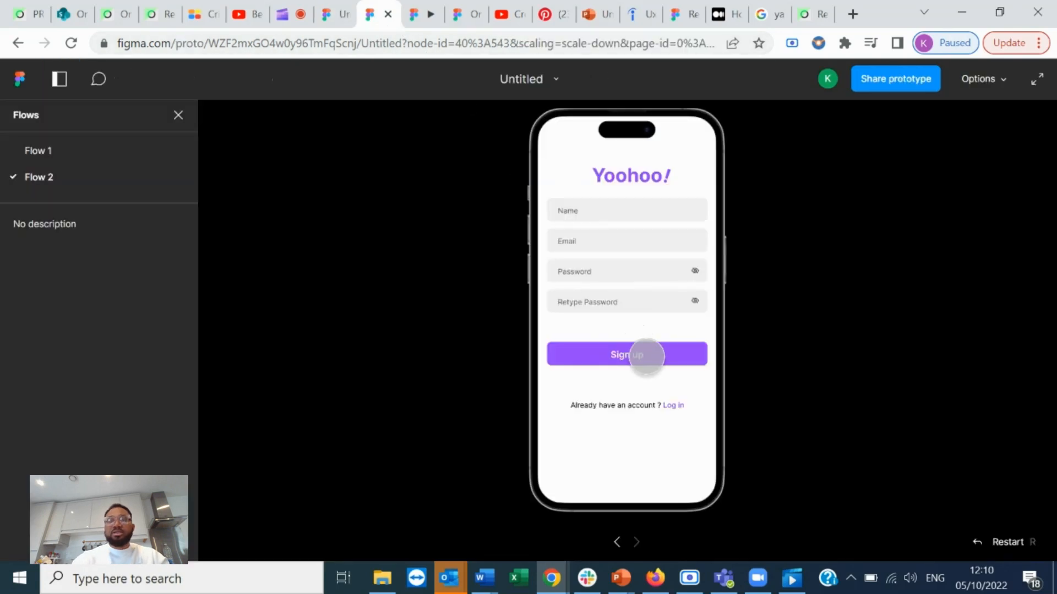
click(644, 354)
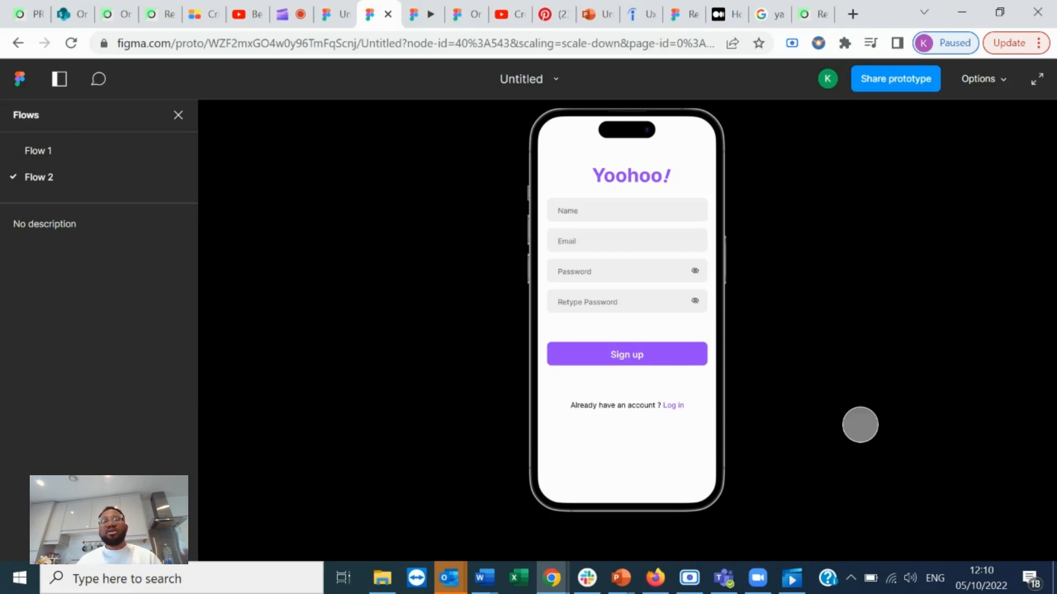
click(1037, 79)
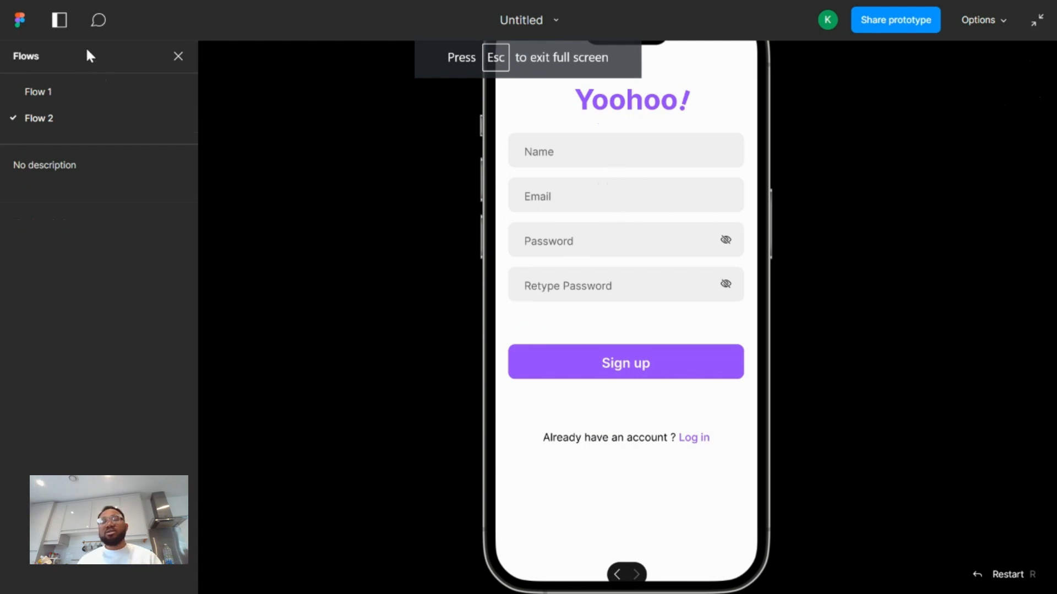
click(178, 56)
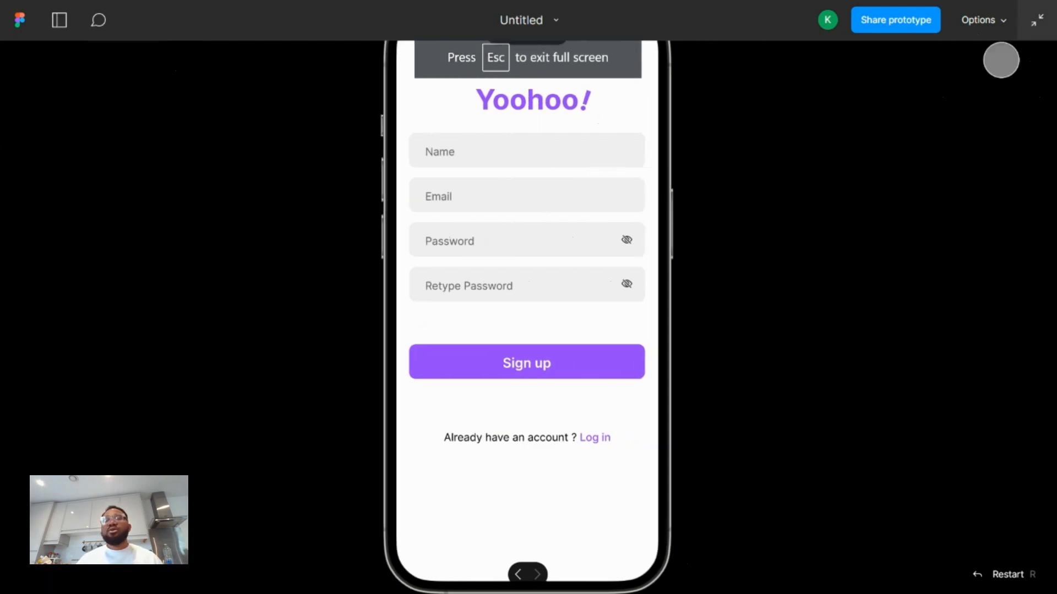
click(880, 192)
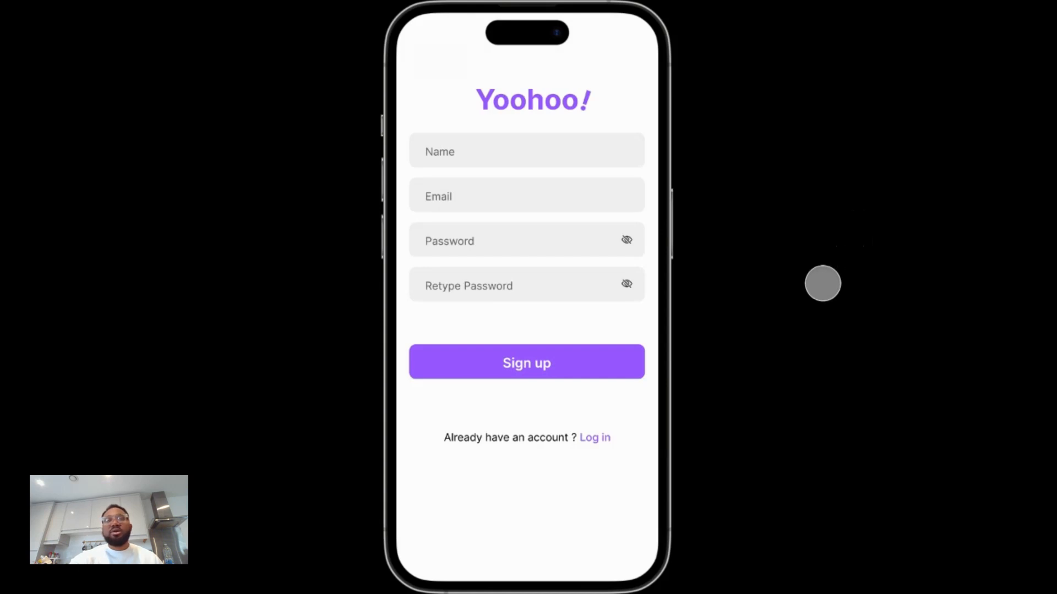
click(608, 368)
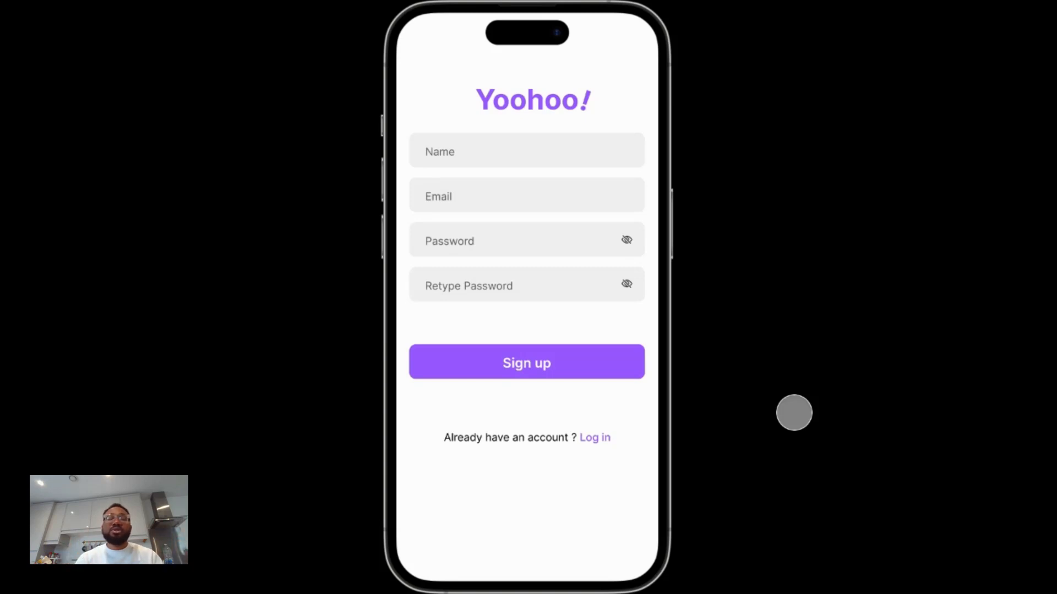
click(587, 358)
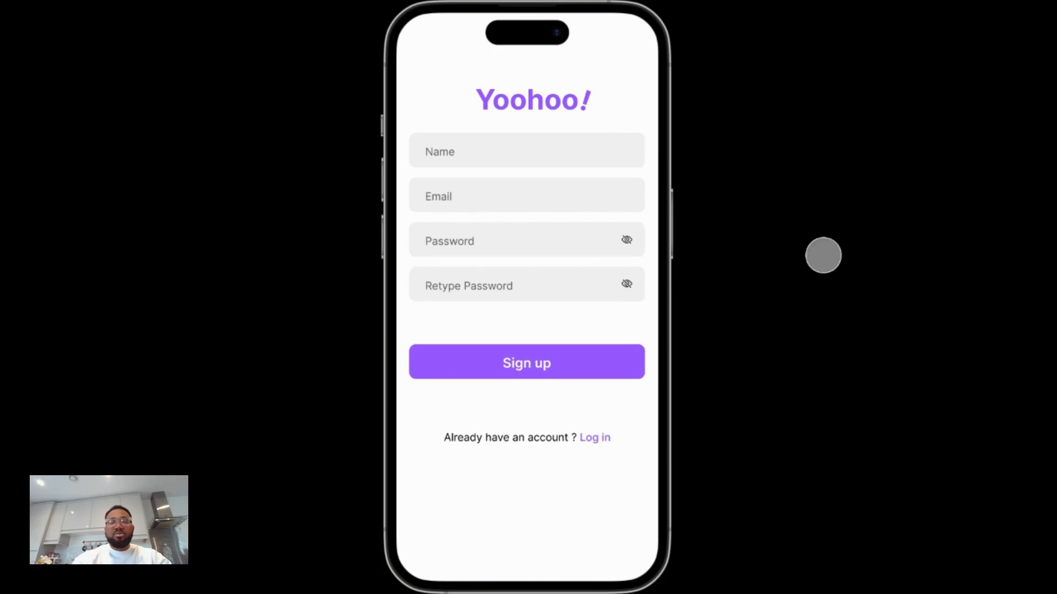
click(1035, 22)
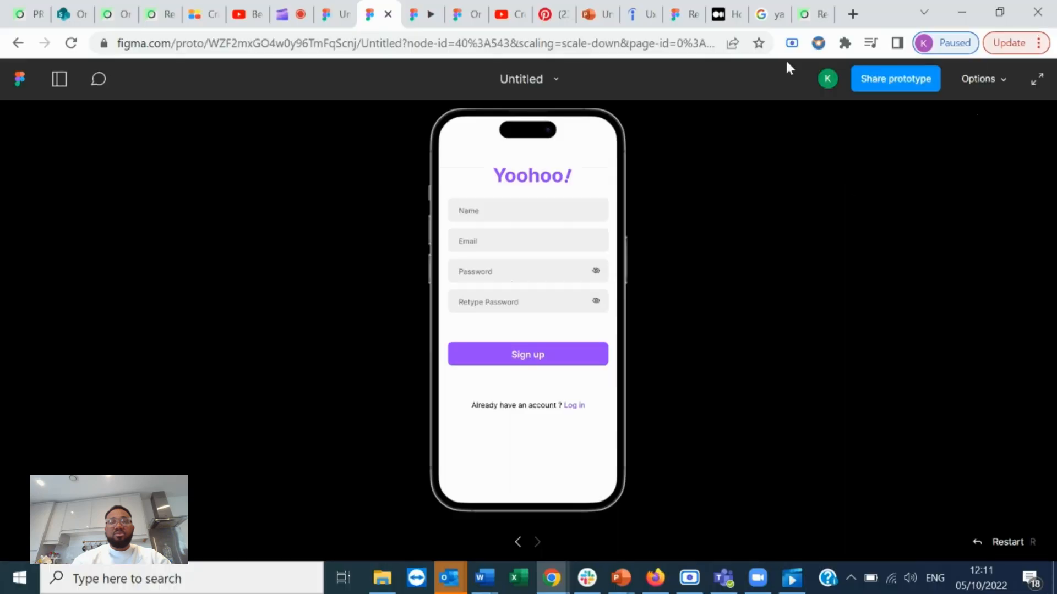
- Return to the design file and set the fill opacity of the exclamation mark on iPhone 14 Pro - 18 to 0%
click(330, 19)
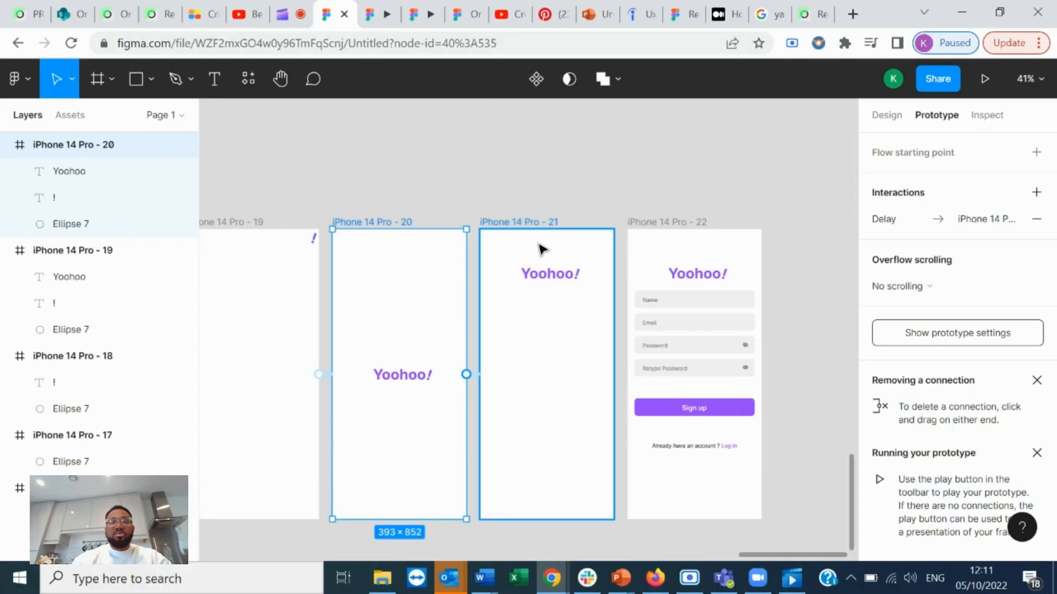
scroll(322, 255, left, 5)
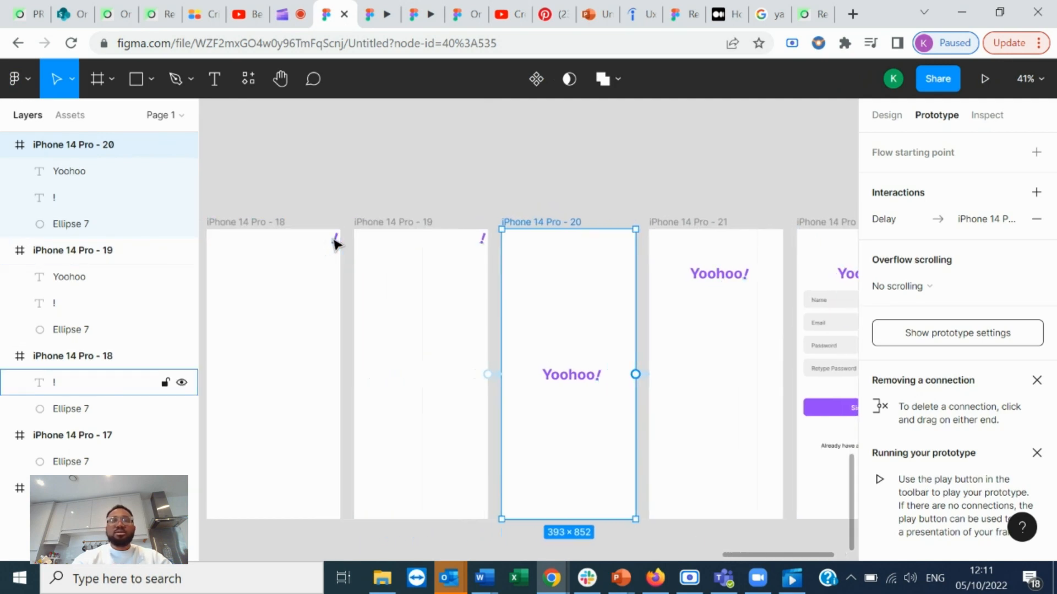
click(335, 243)
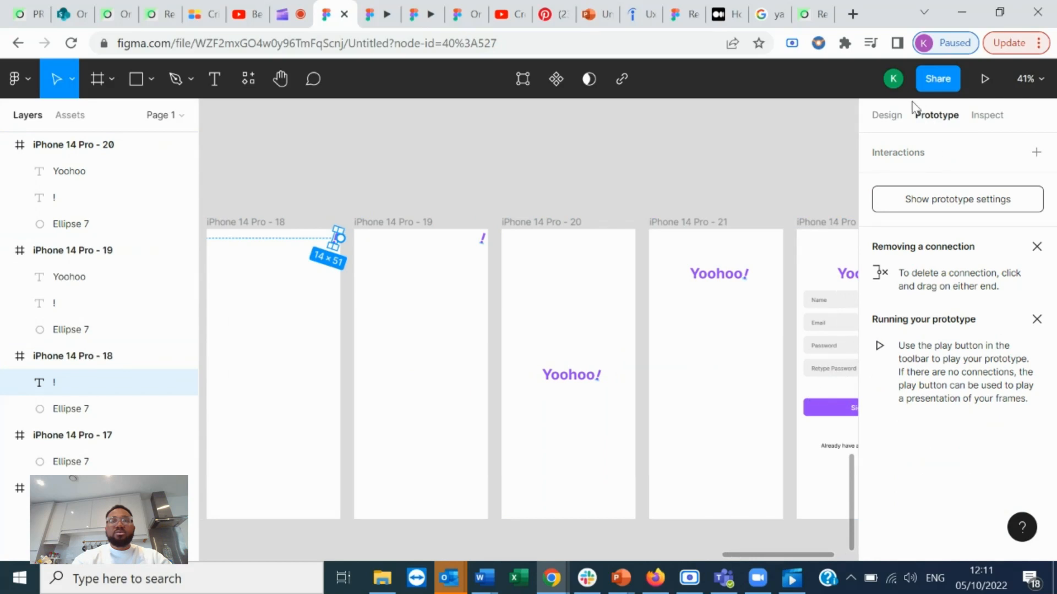
click(900, 116)
scroll(943, 454, down, 5)
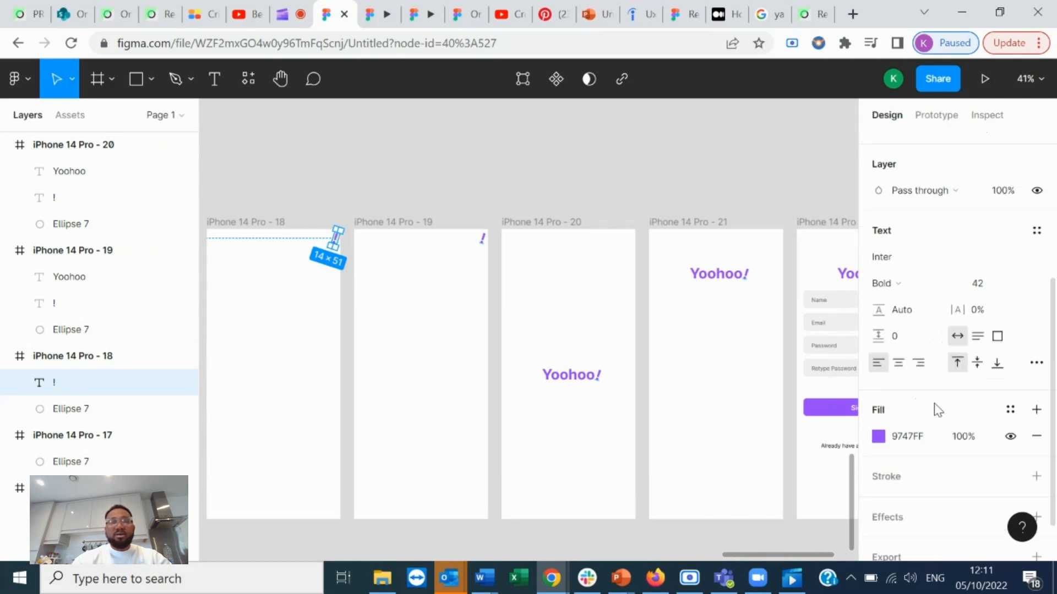
click(973, 439)
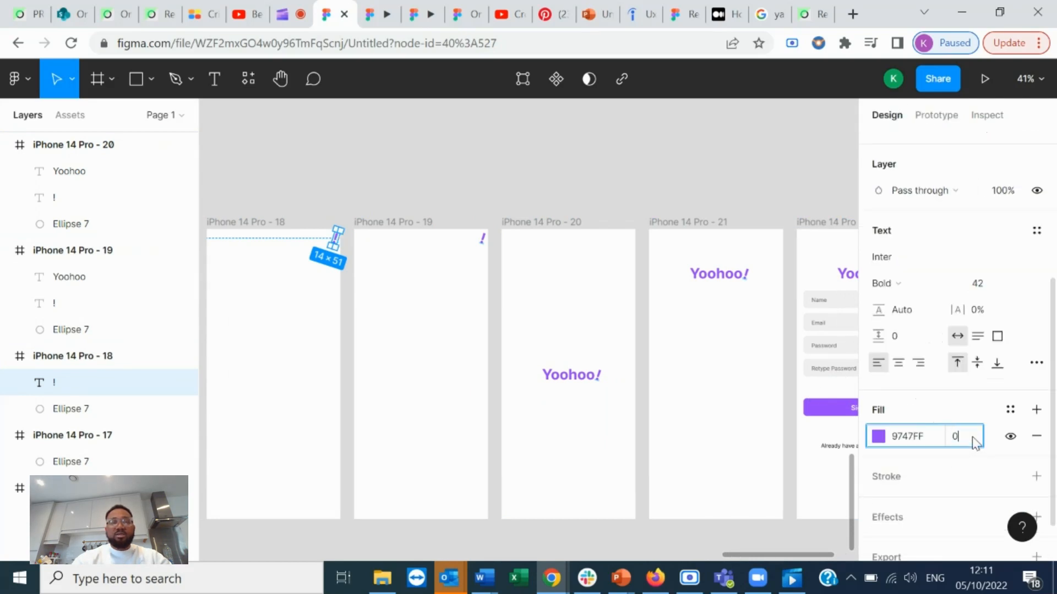
key(Return)
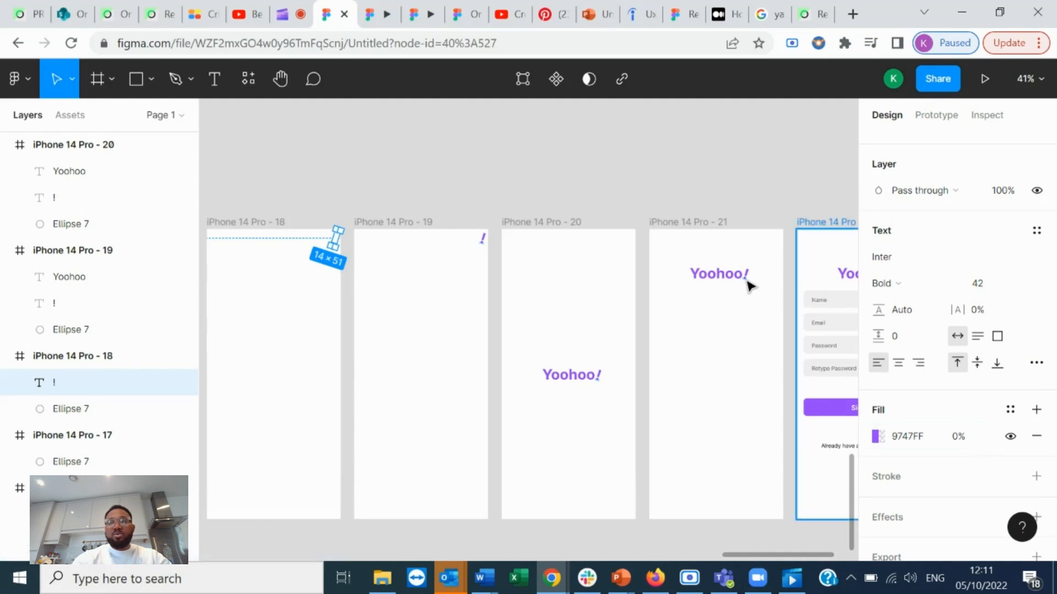
click(538, 180)
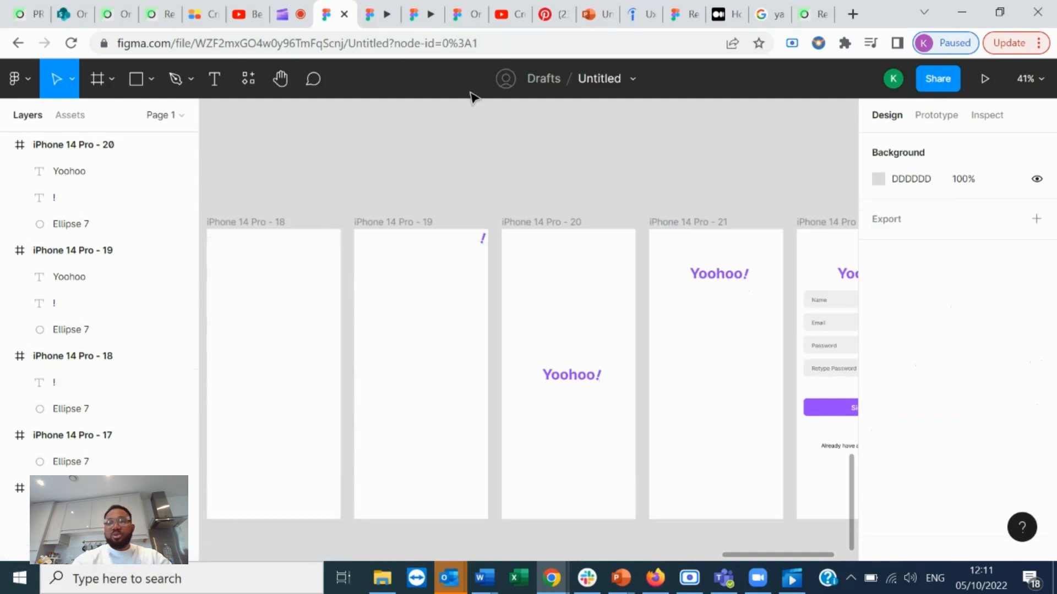
- Switch to the prototype in full screen and replay the splash animation three times from its Sign up button
click(383, 15)
click(1036, 83)
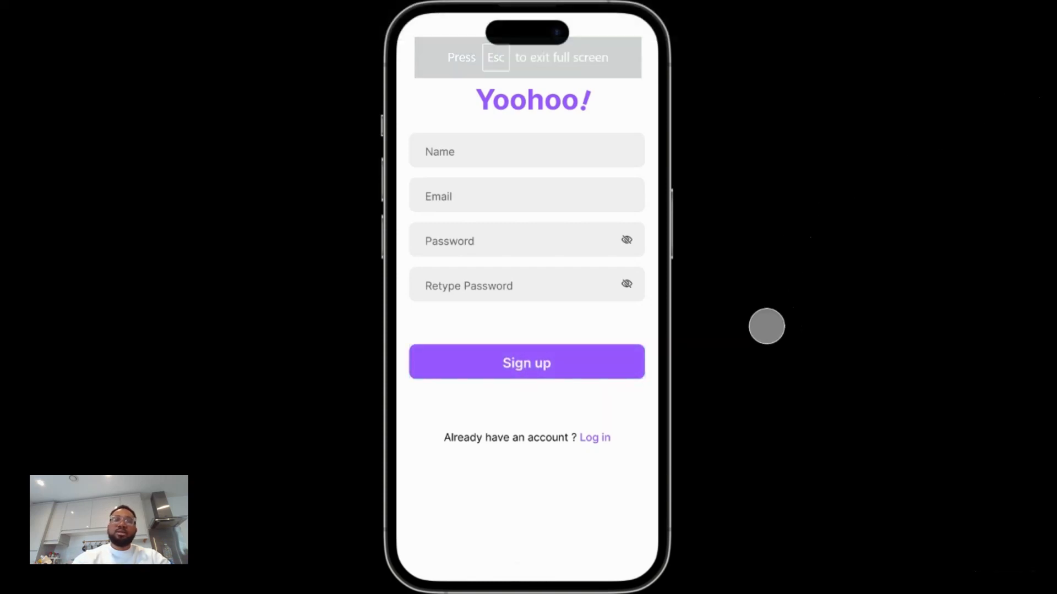
click(535, 361)
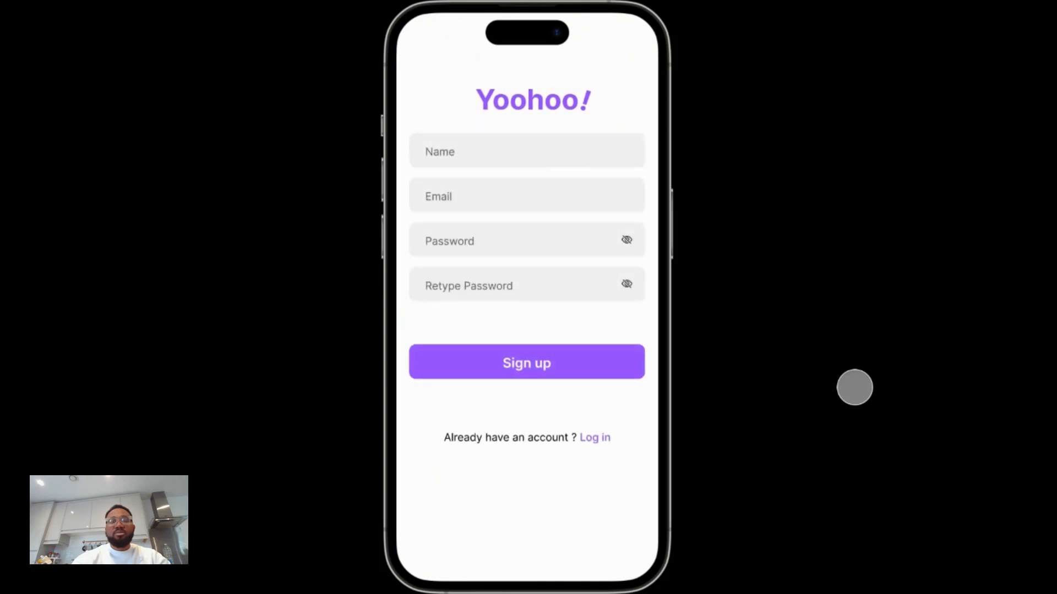
click(571, 362)
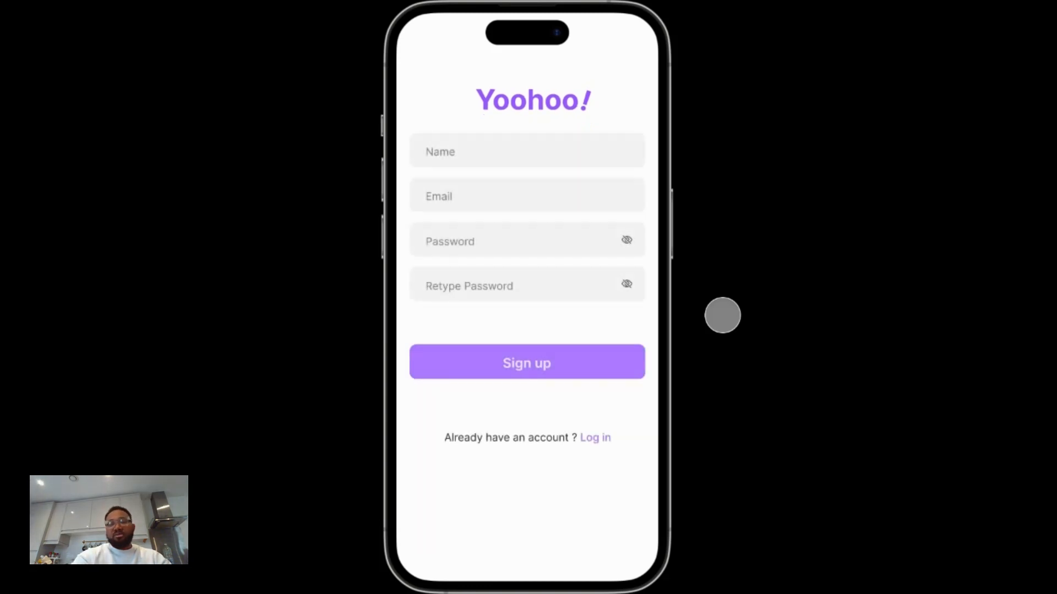
click(547, 367)
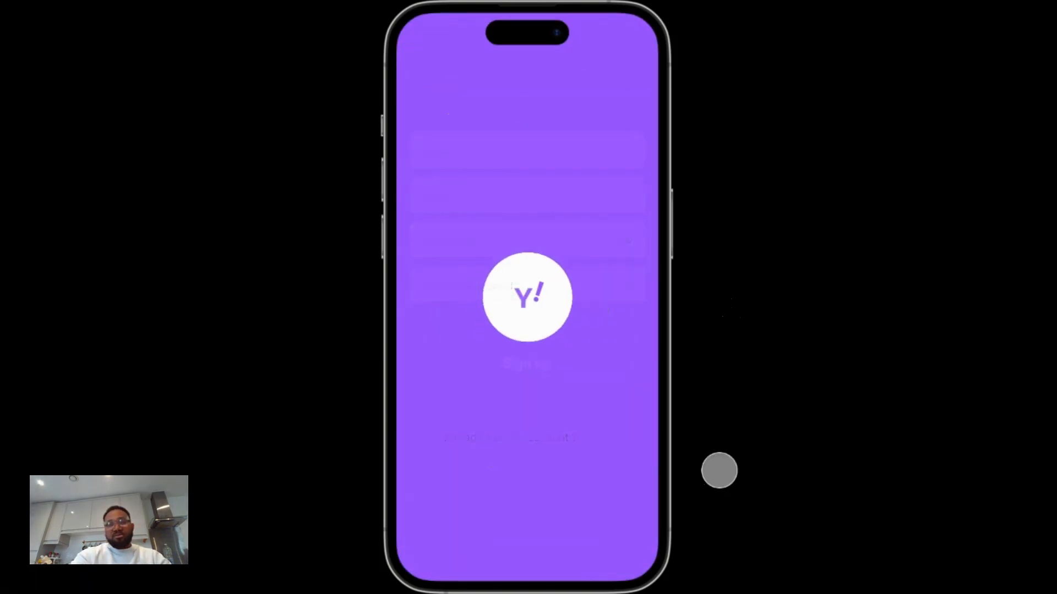